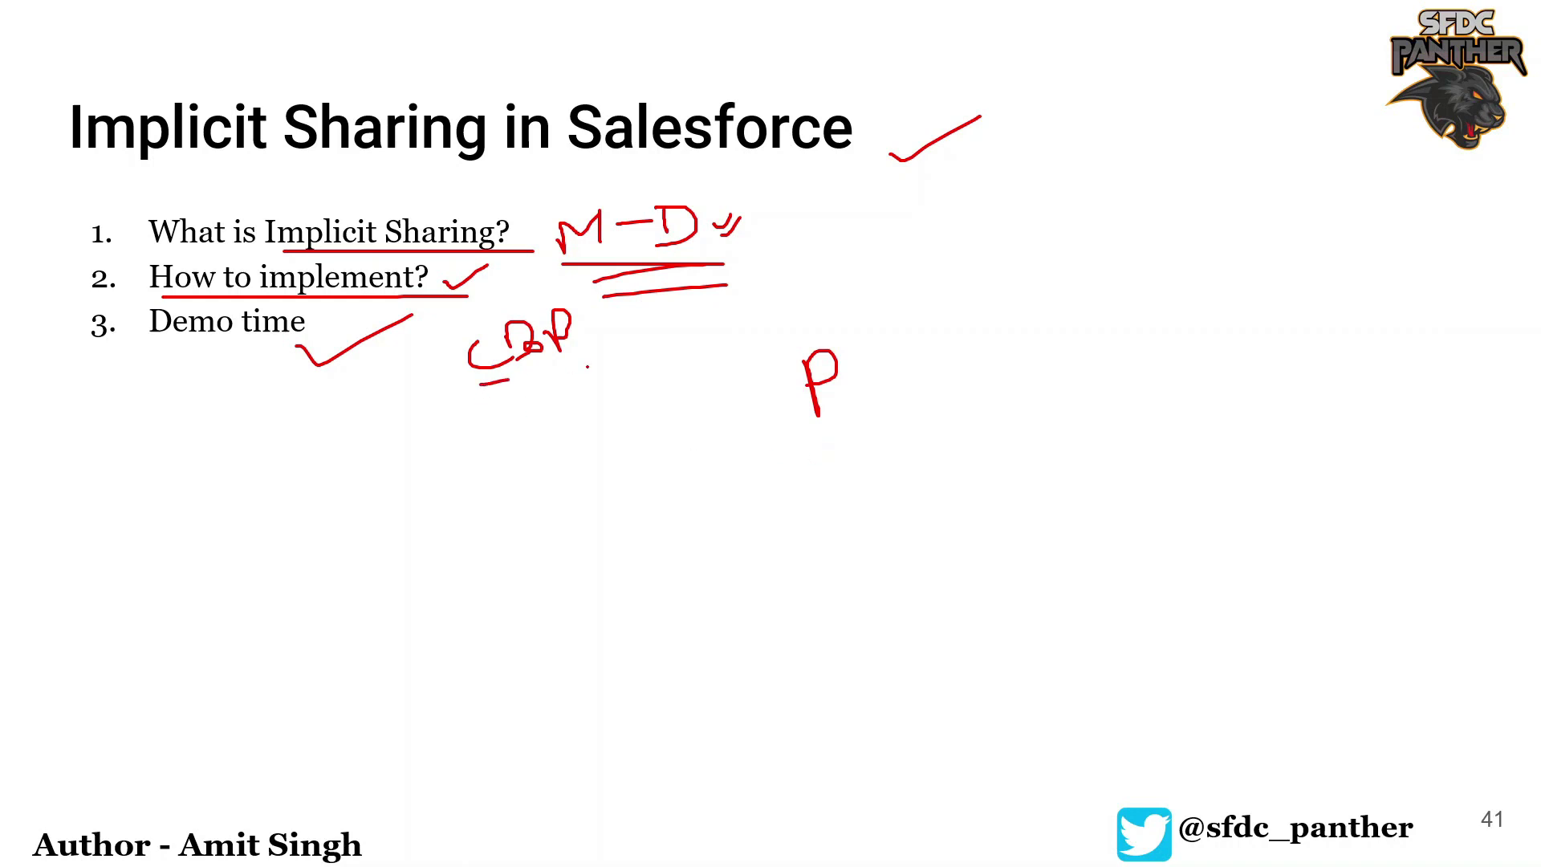
Underline the handwritten CBP note again and advance to the "Get your hands dirty" slide.
left_click_drag(503, 401, 651, 383)
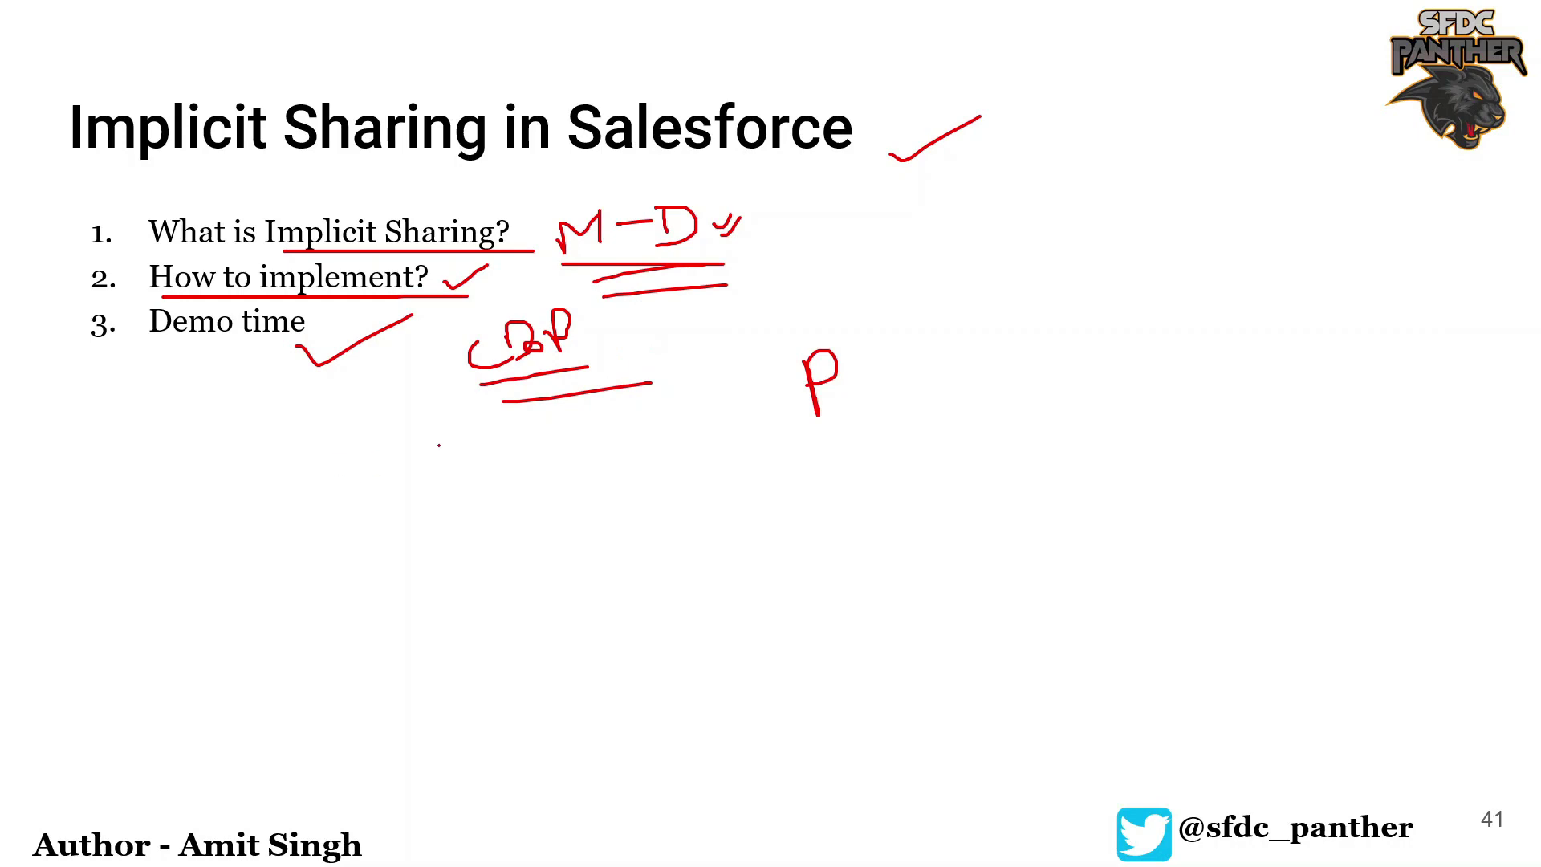
key("Right")
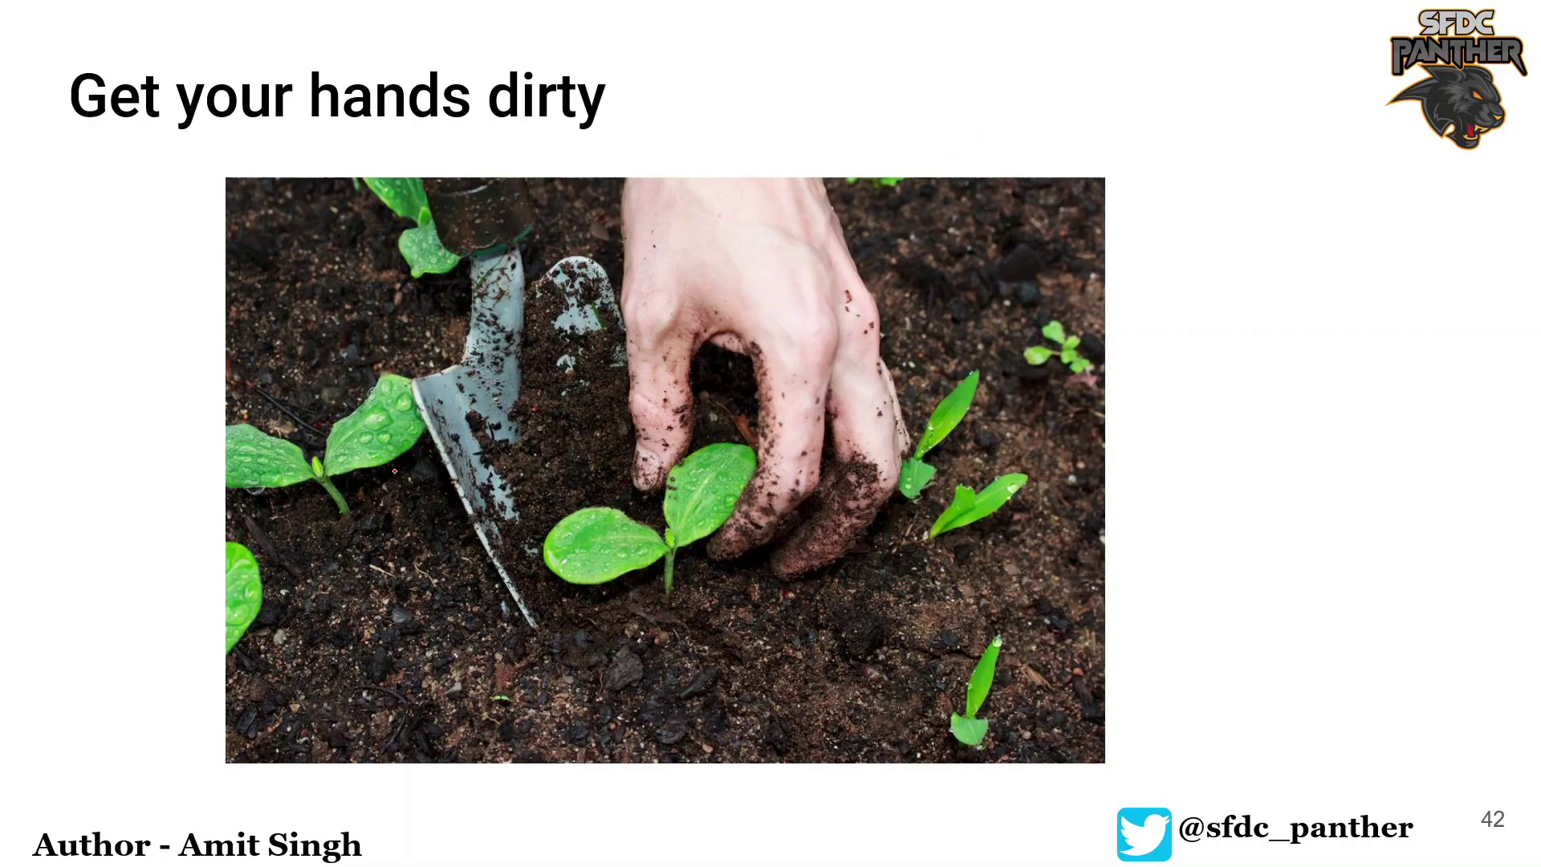
Switch to the Salesforce Accounts page in Chrome and open Setup in a separate tab.
key("alt+Tab")
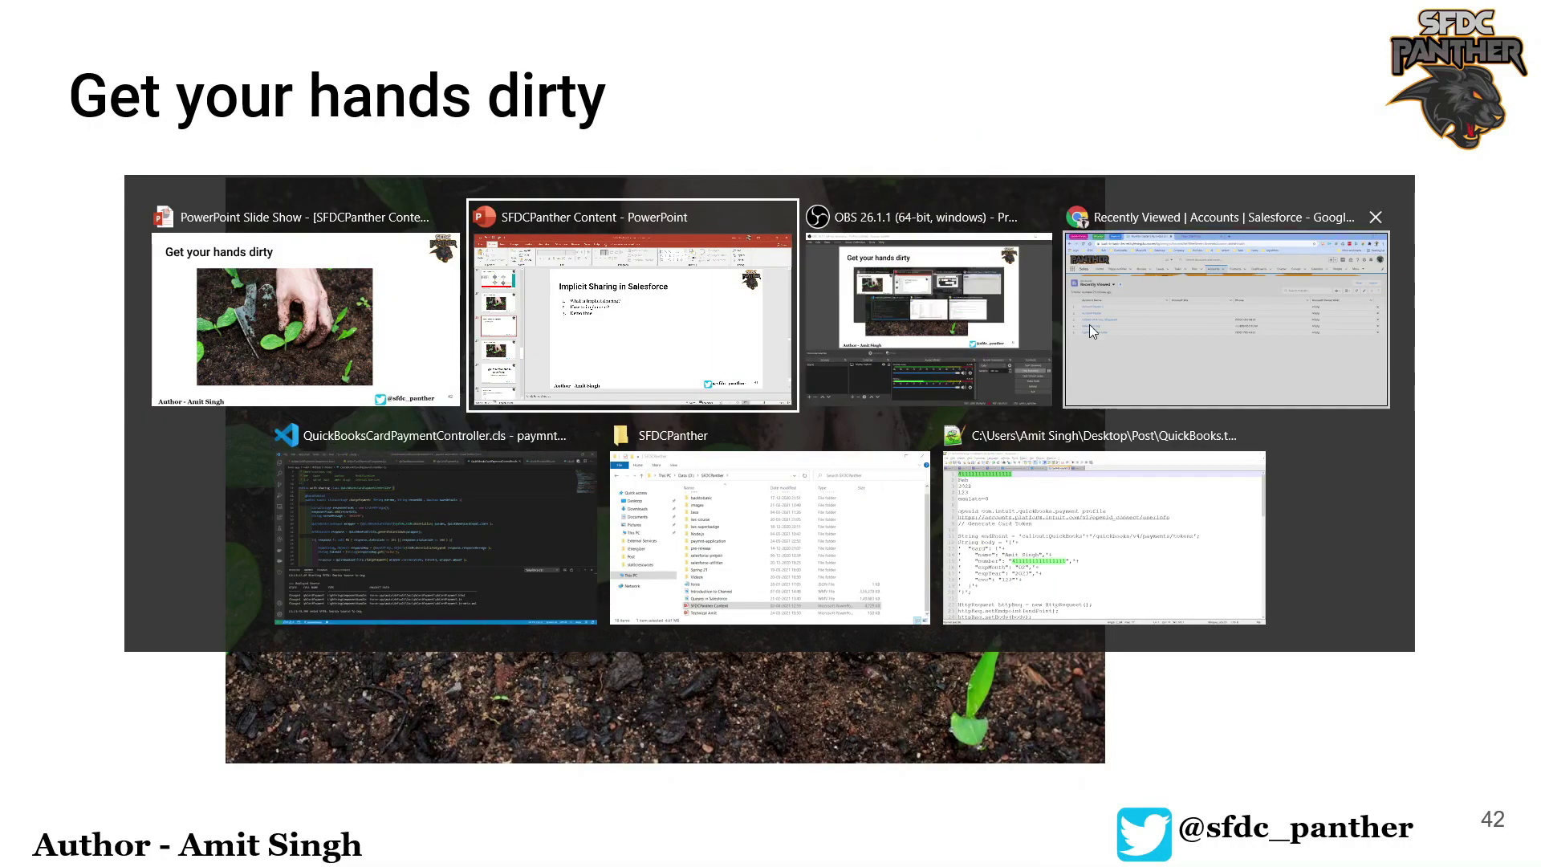
left_click(1115, 321)
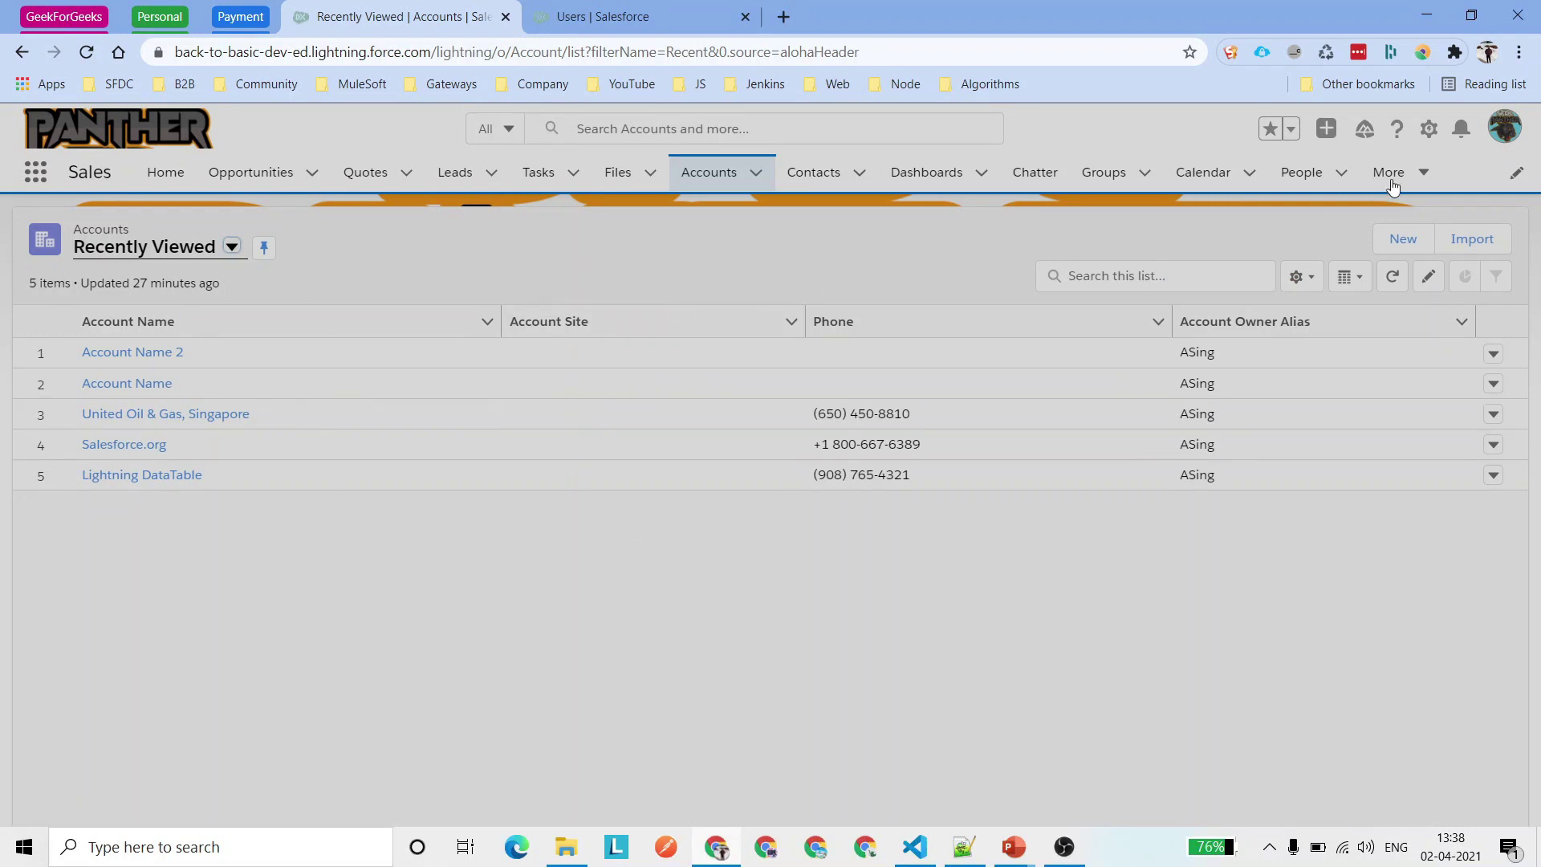
left_click(1429, 128)
left_click(1348, 180)
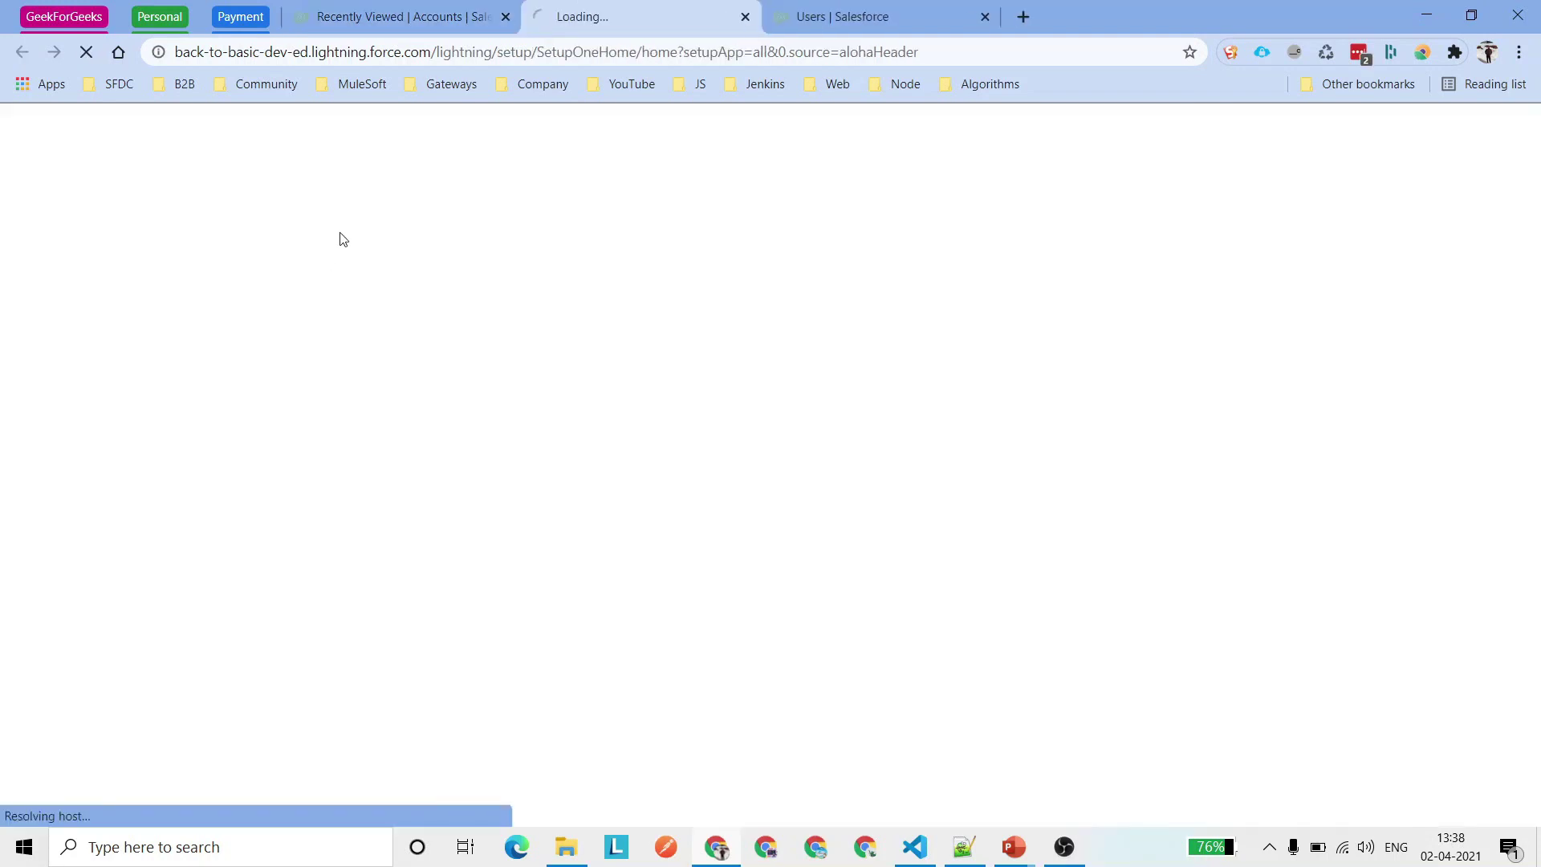
left_click(380, 22)
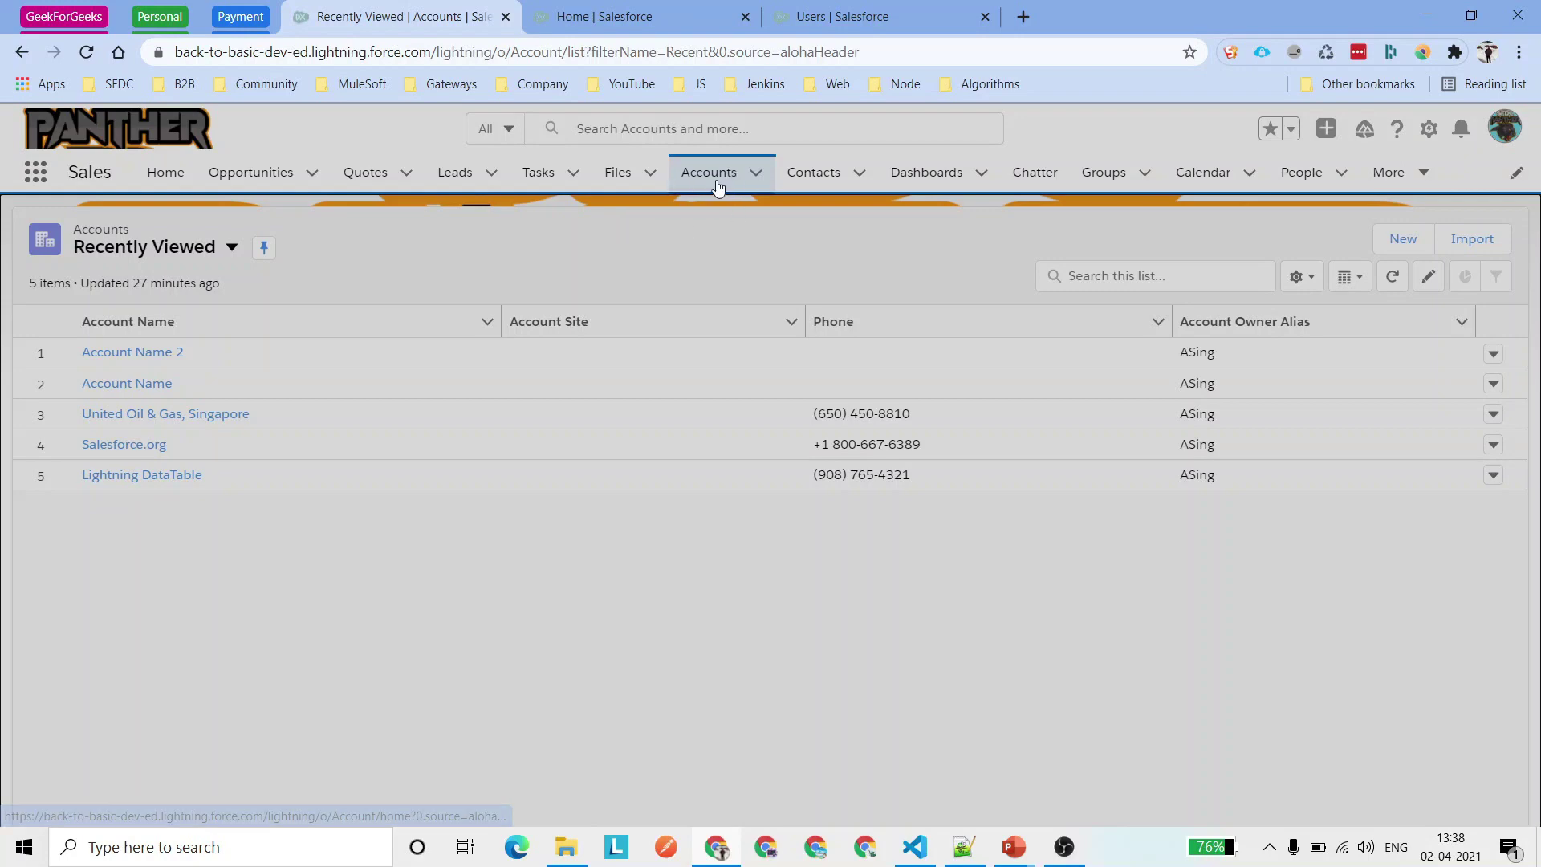
Start a new custom object from the Object Manager in Setup.
left_click(603, 20)
left_click(275, 175)
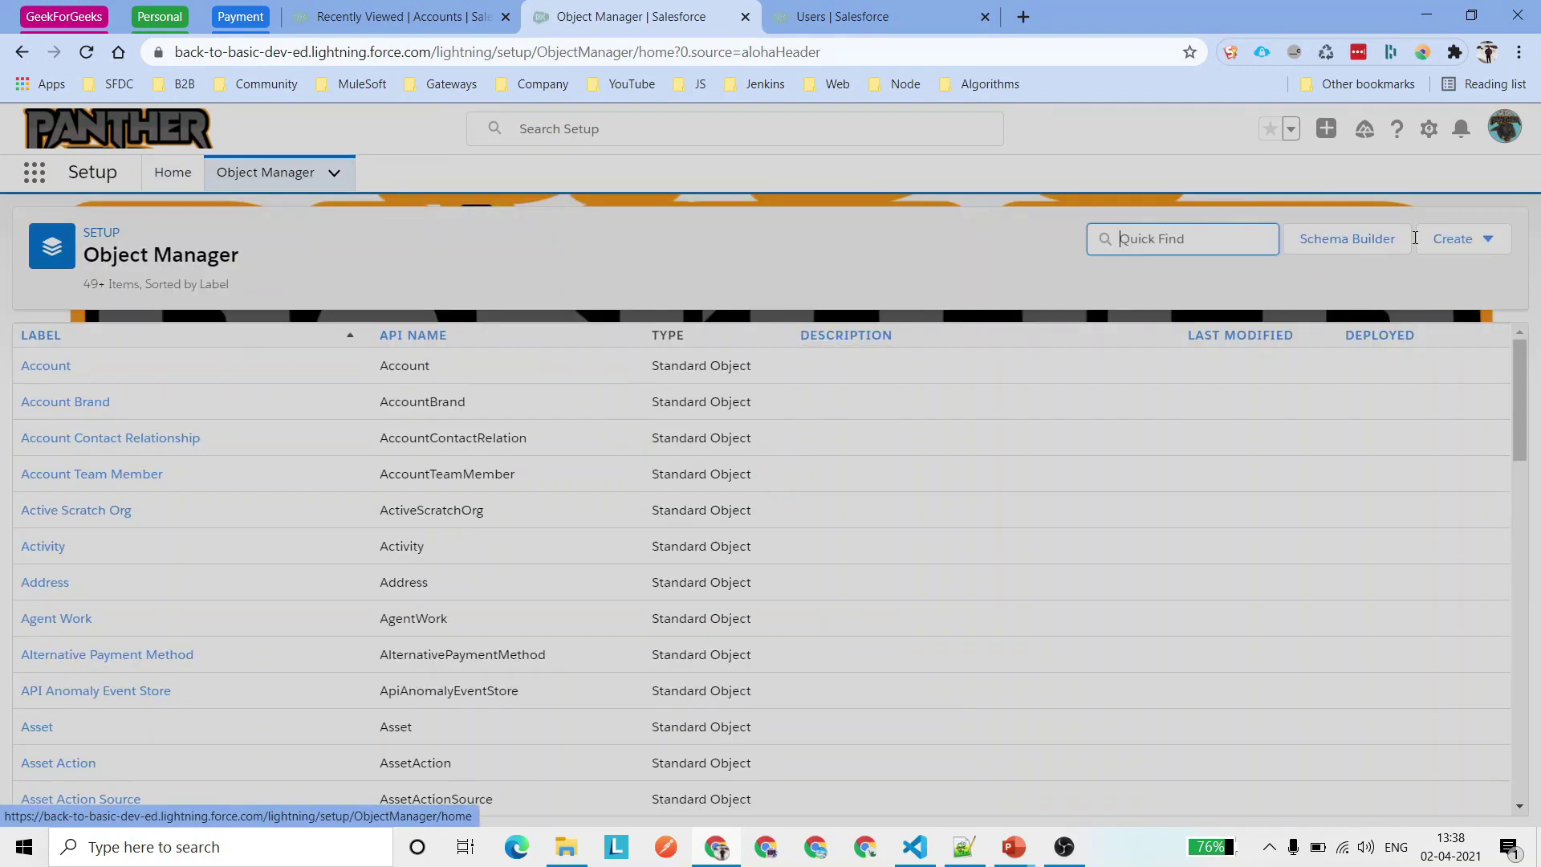
left_click(1462, 238)
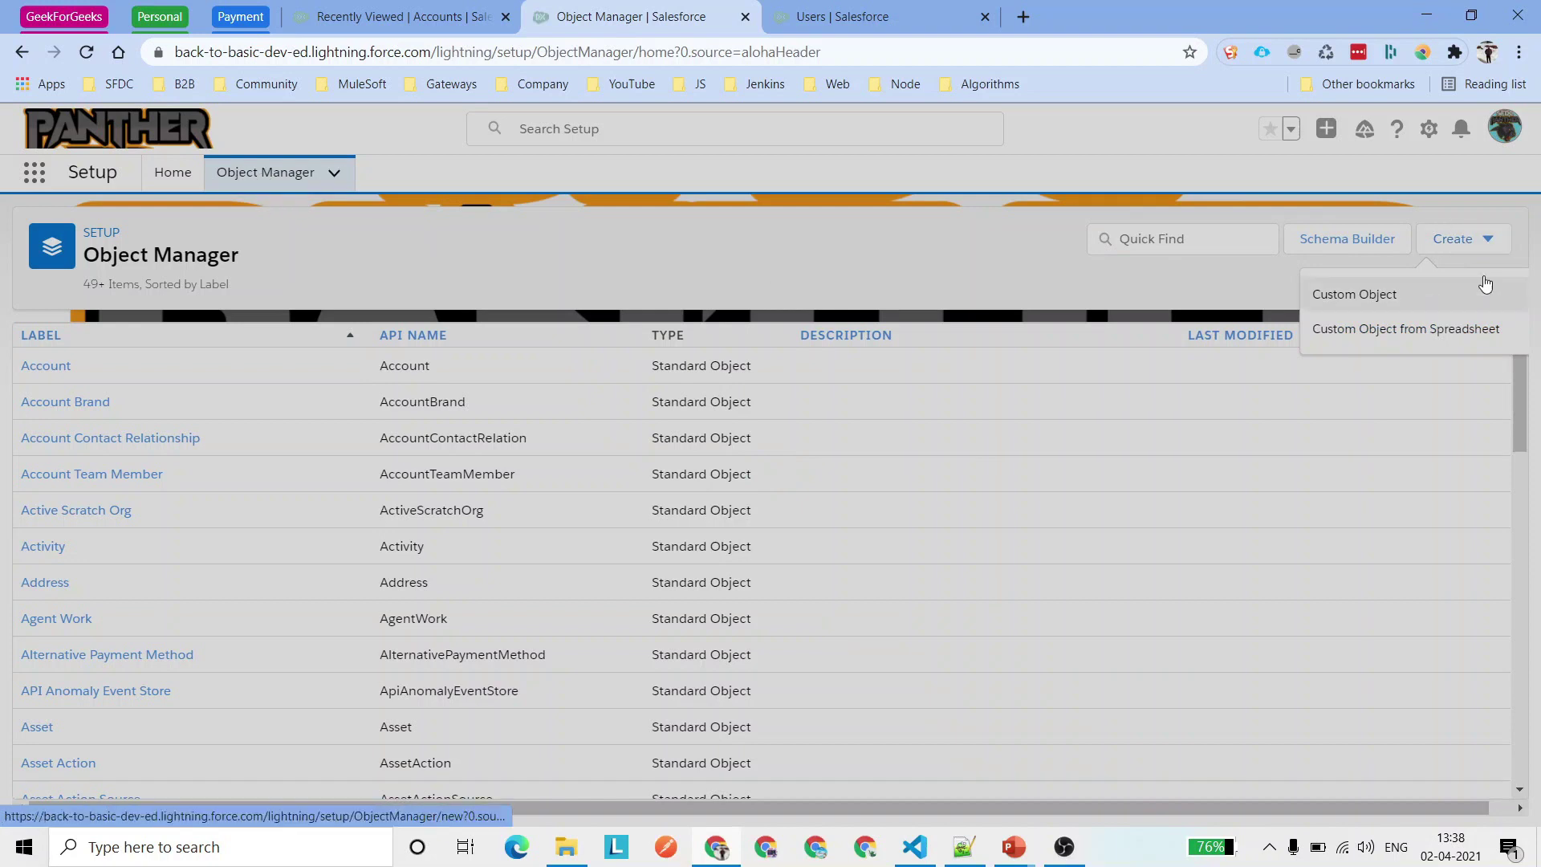
left_click(1393, 297)
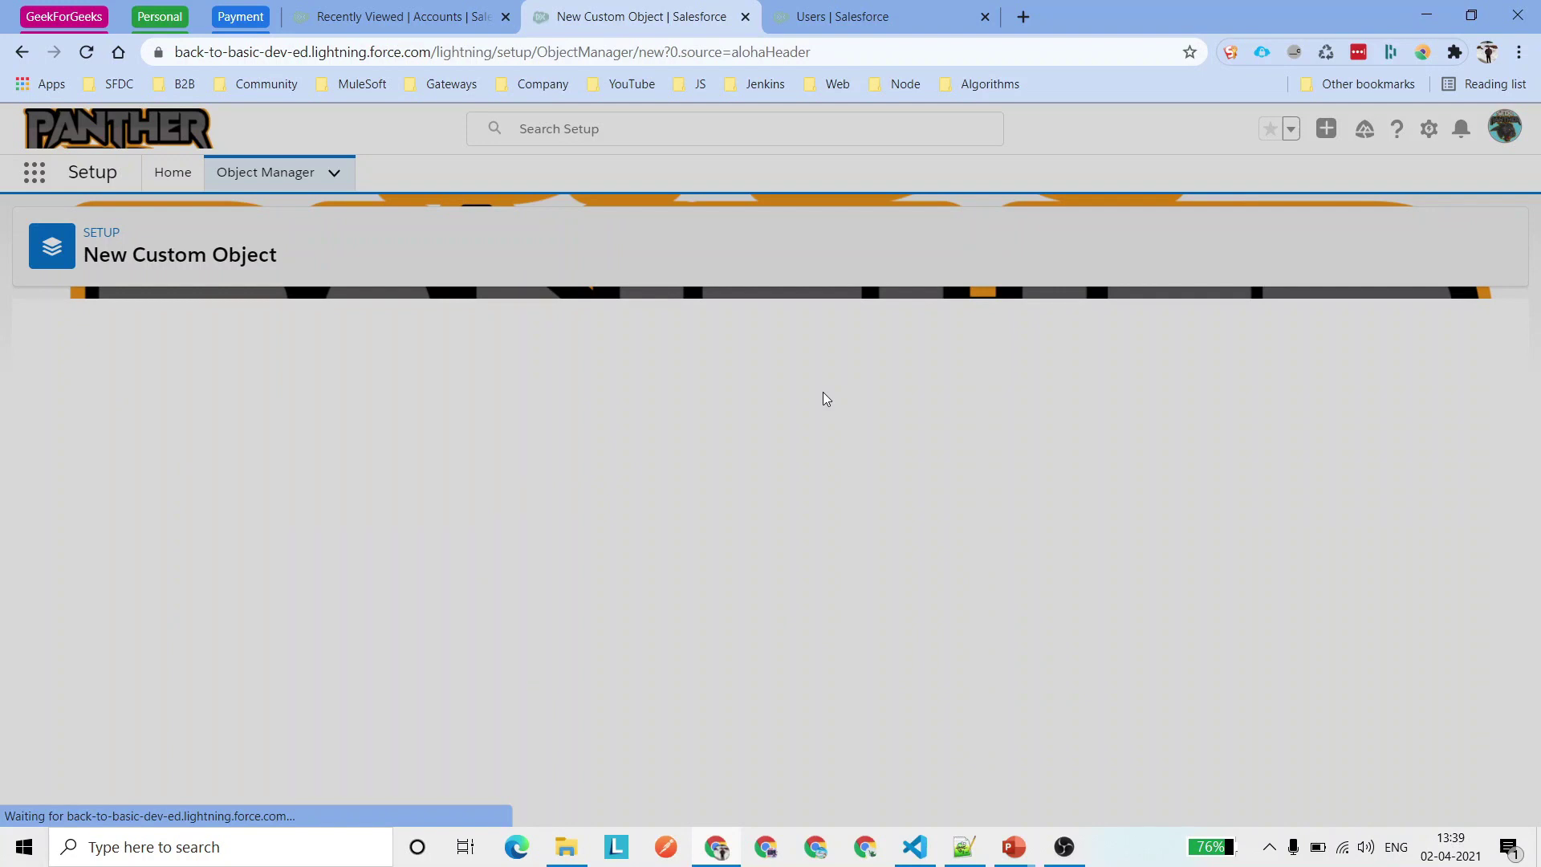
Set the custom object's label to Invoice and its plural label to Invoices, and save the object.
left_click(386, 493)
type("Invoice")
key("Tab")
key("shift+Tab")
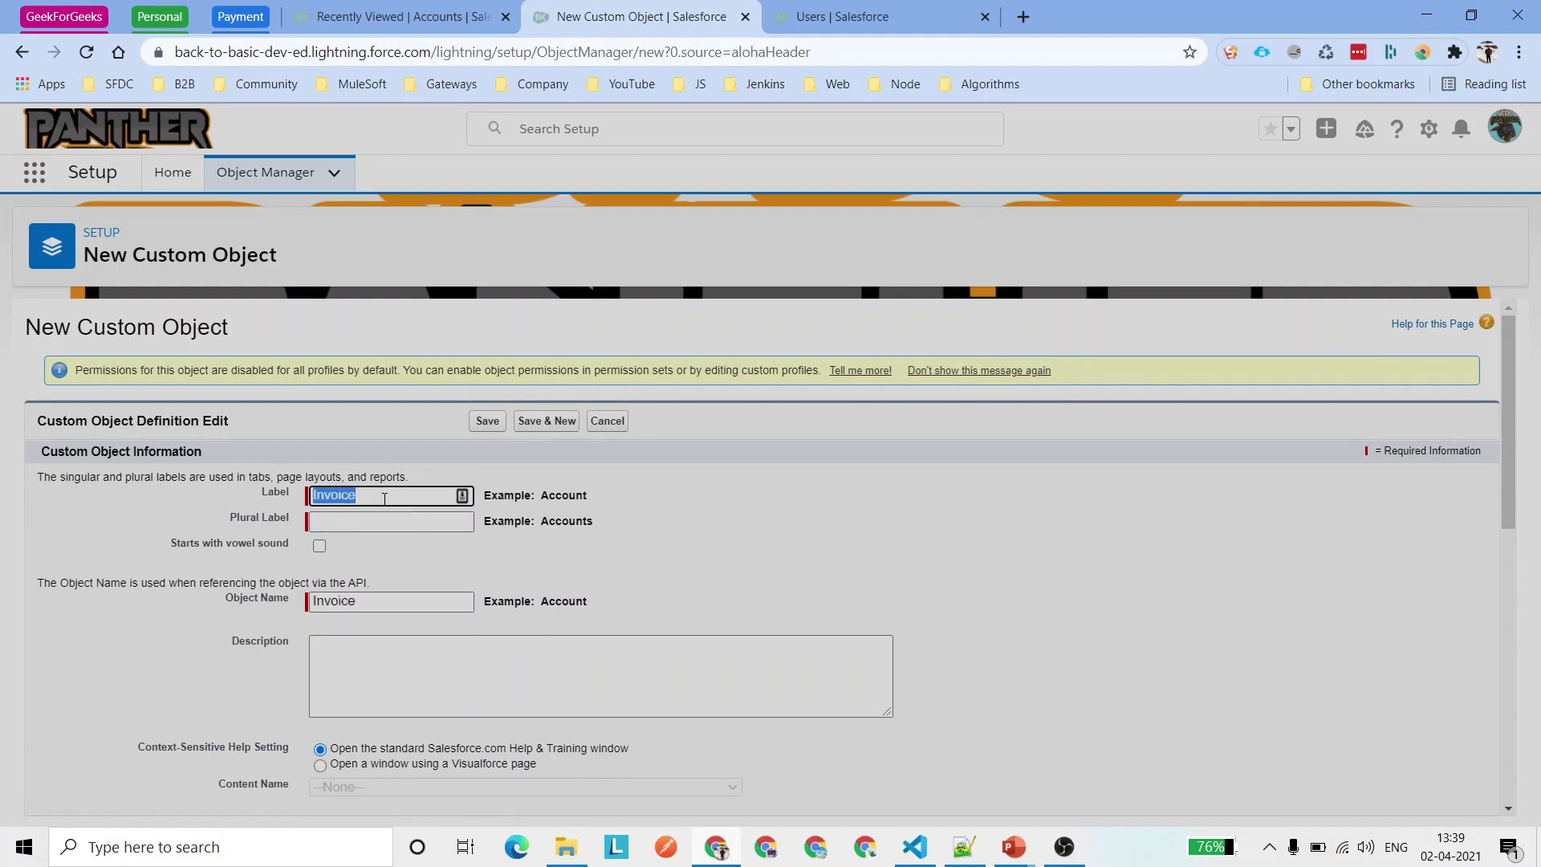
left_click(381, 523)
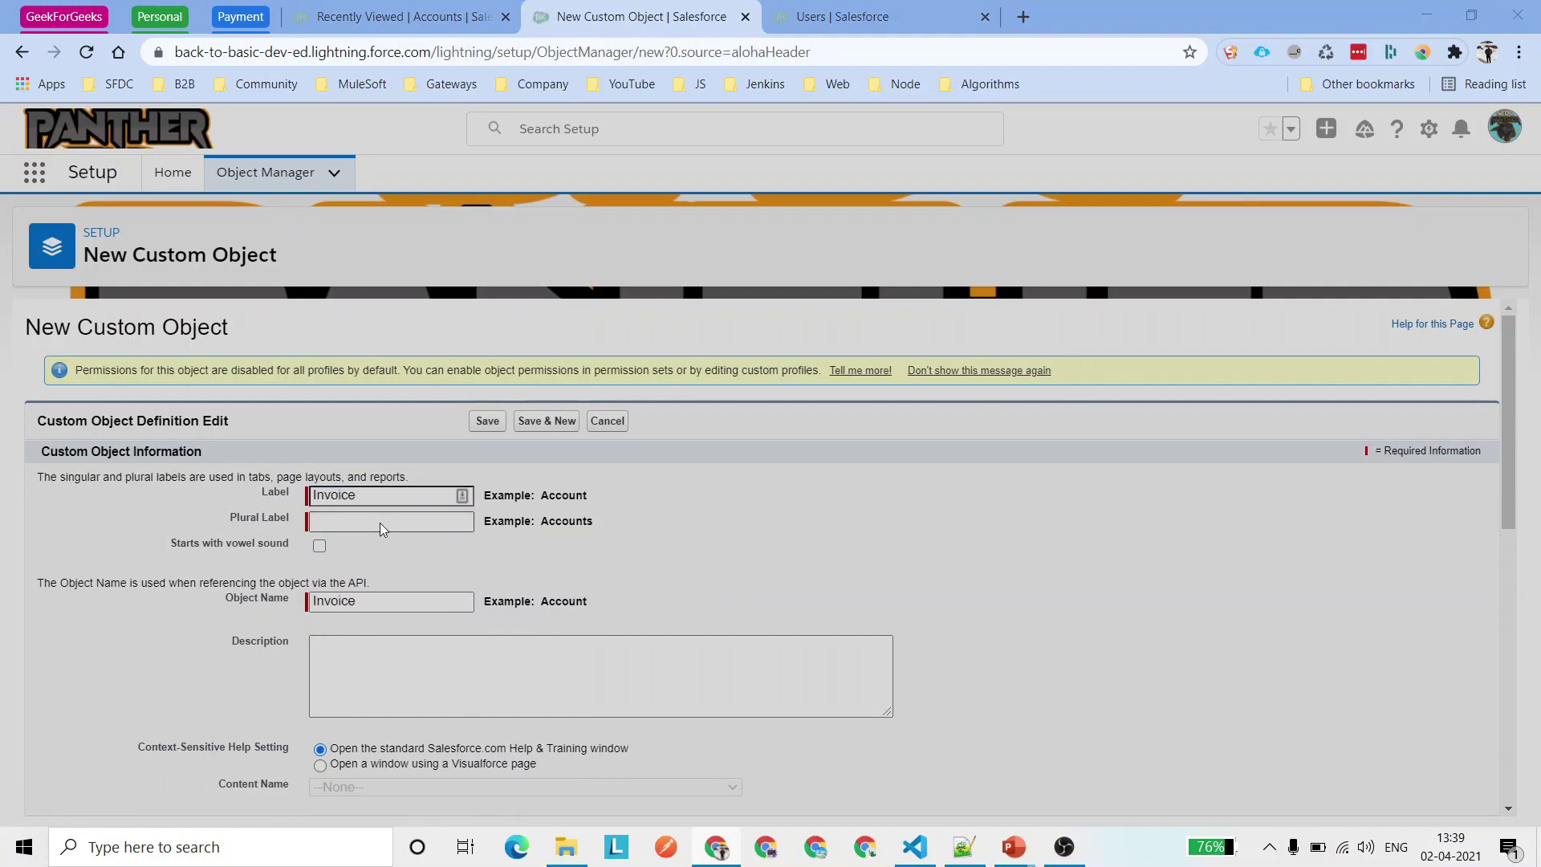
key("ctrl+s")
type("Invoices")
left_click(1399, 746)
left_click(484, 419)
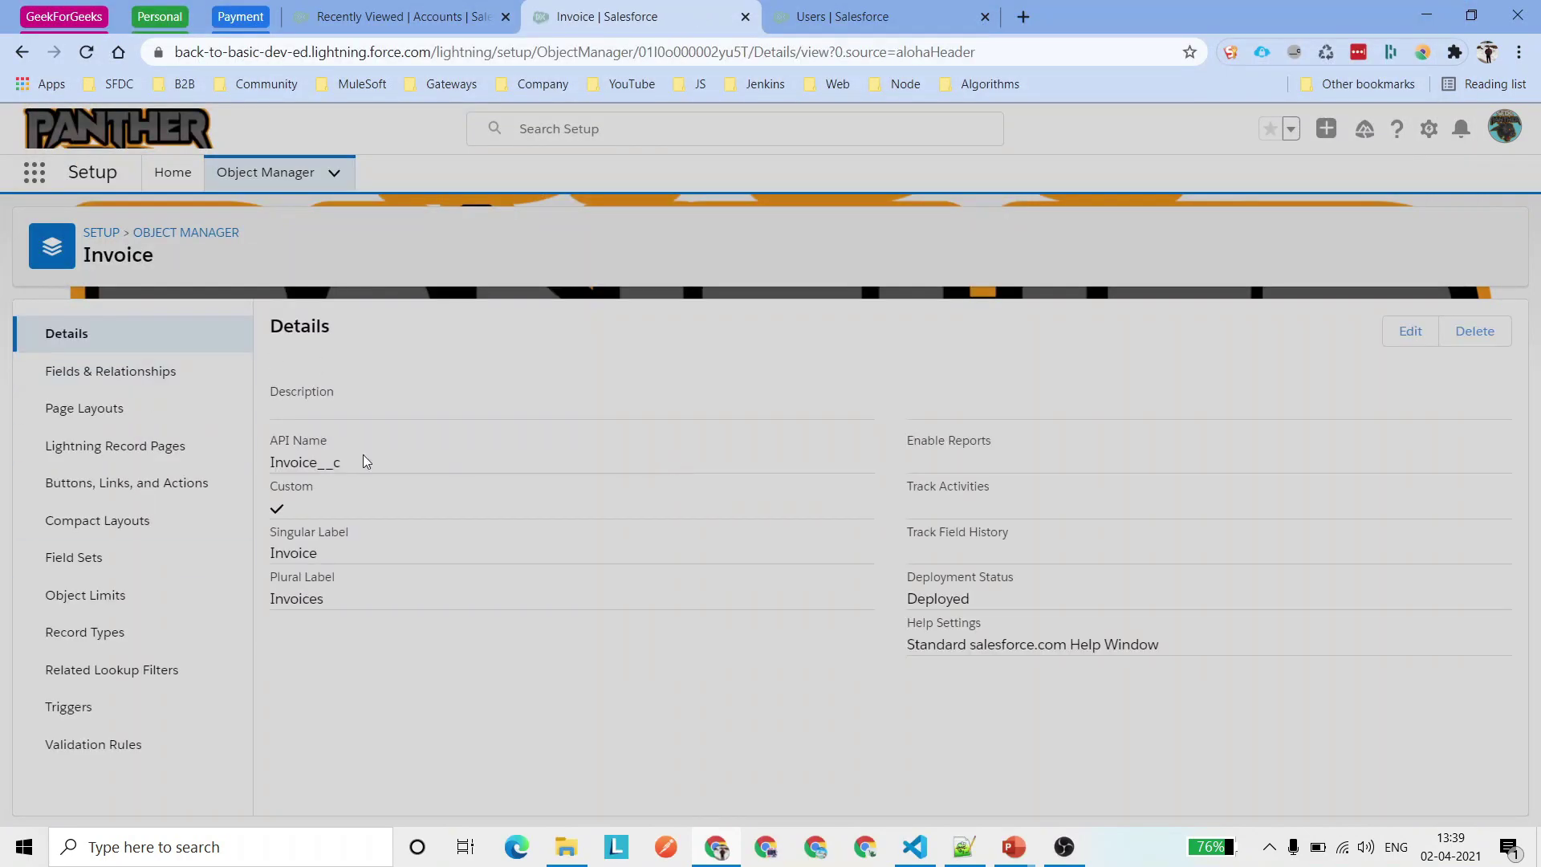
Start a master-detail relationship field on the Invoice object, with Account as the related object.
double_click(294, 461)
left_click(105, 370)
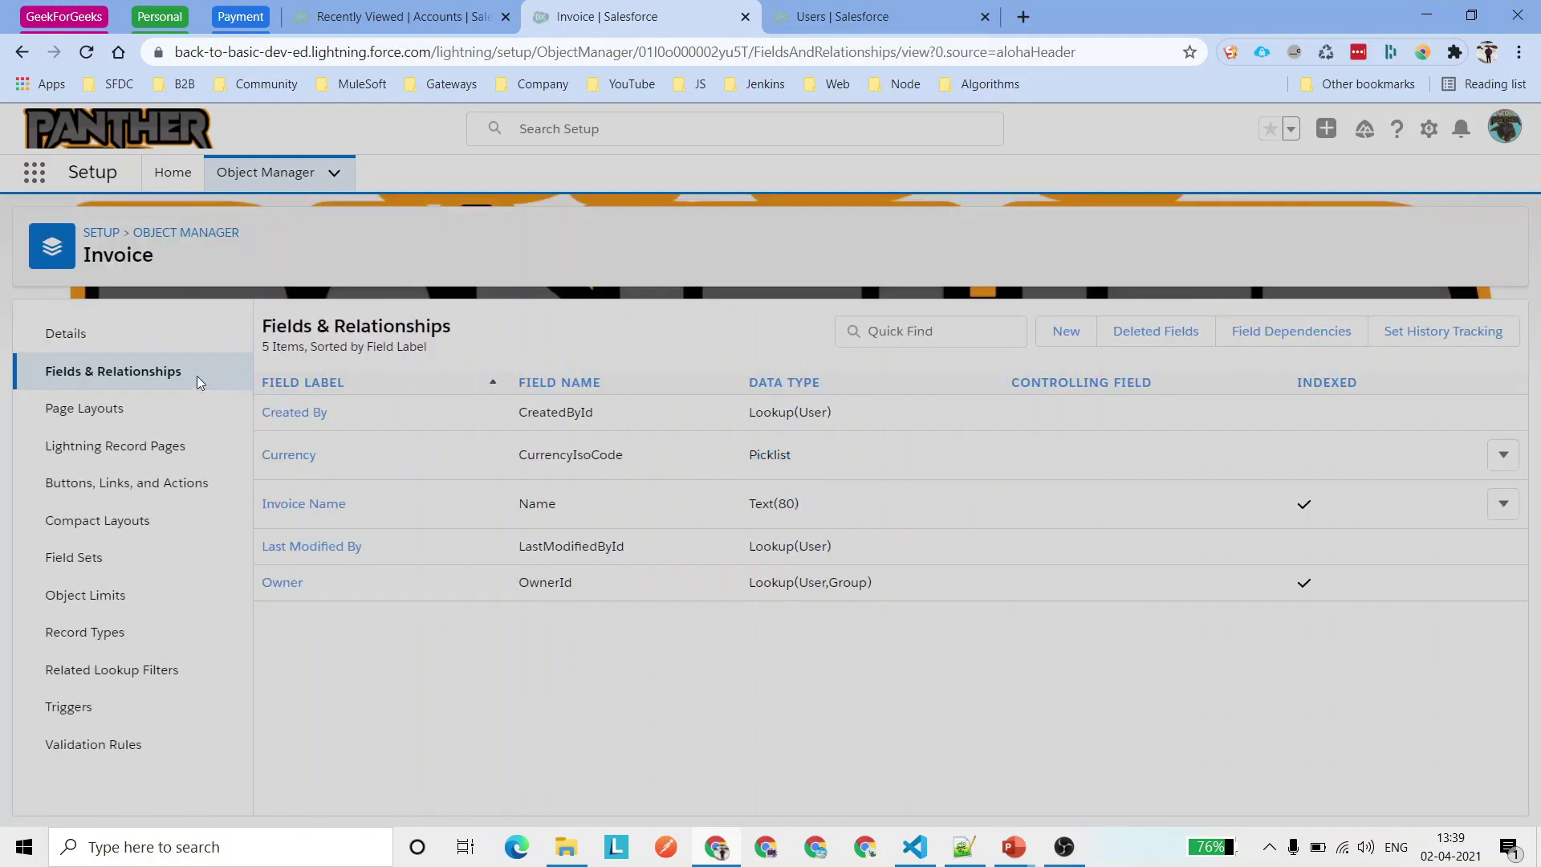
left_click(1065, 332)
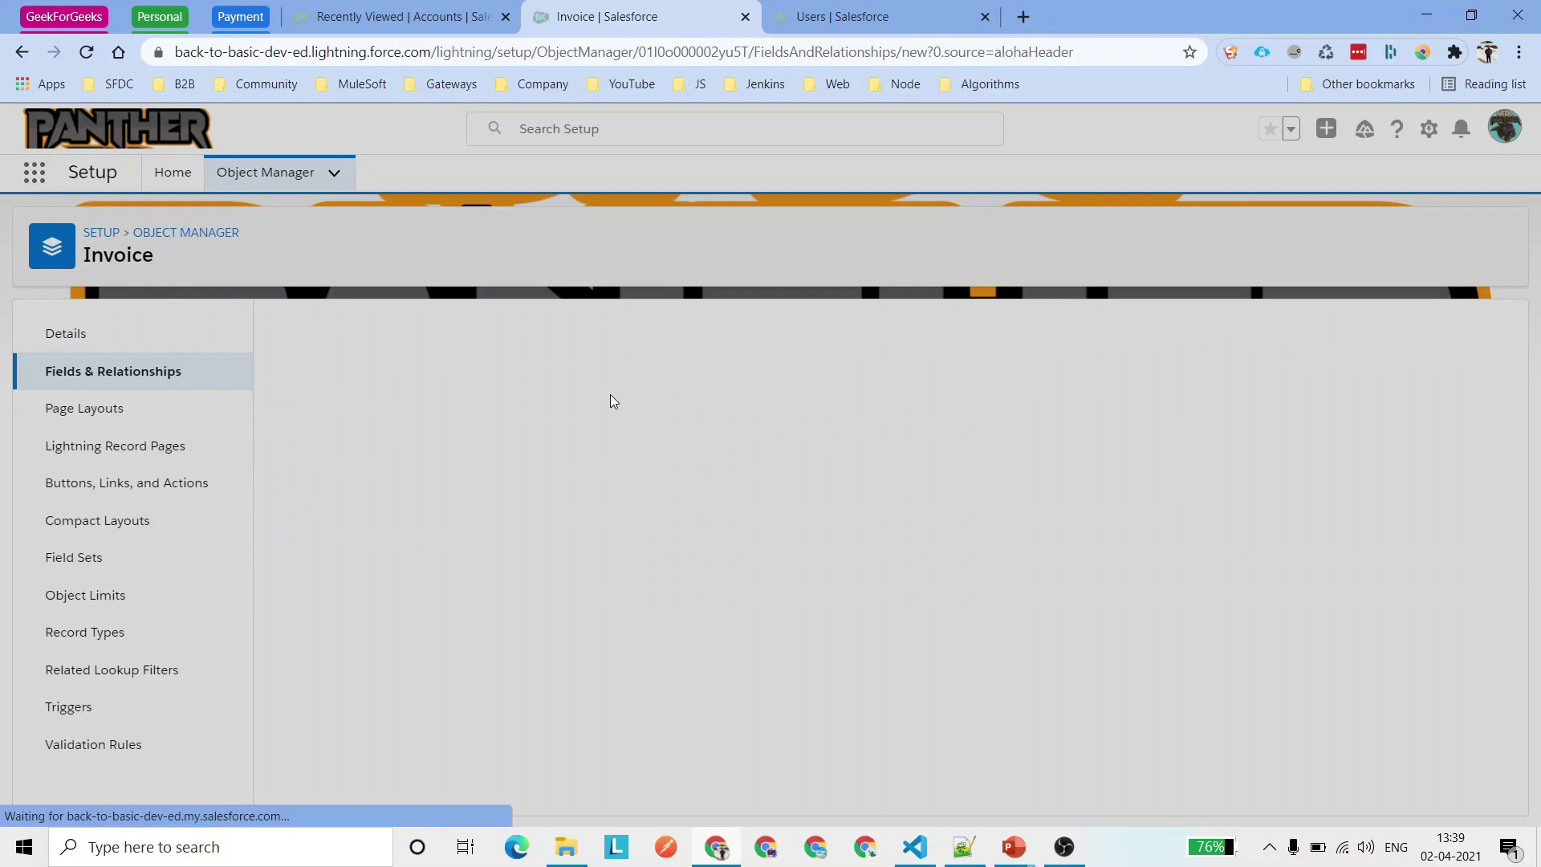
left_click(375, 733)
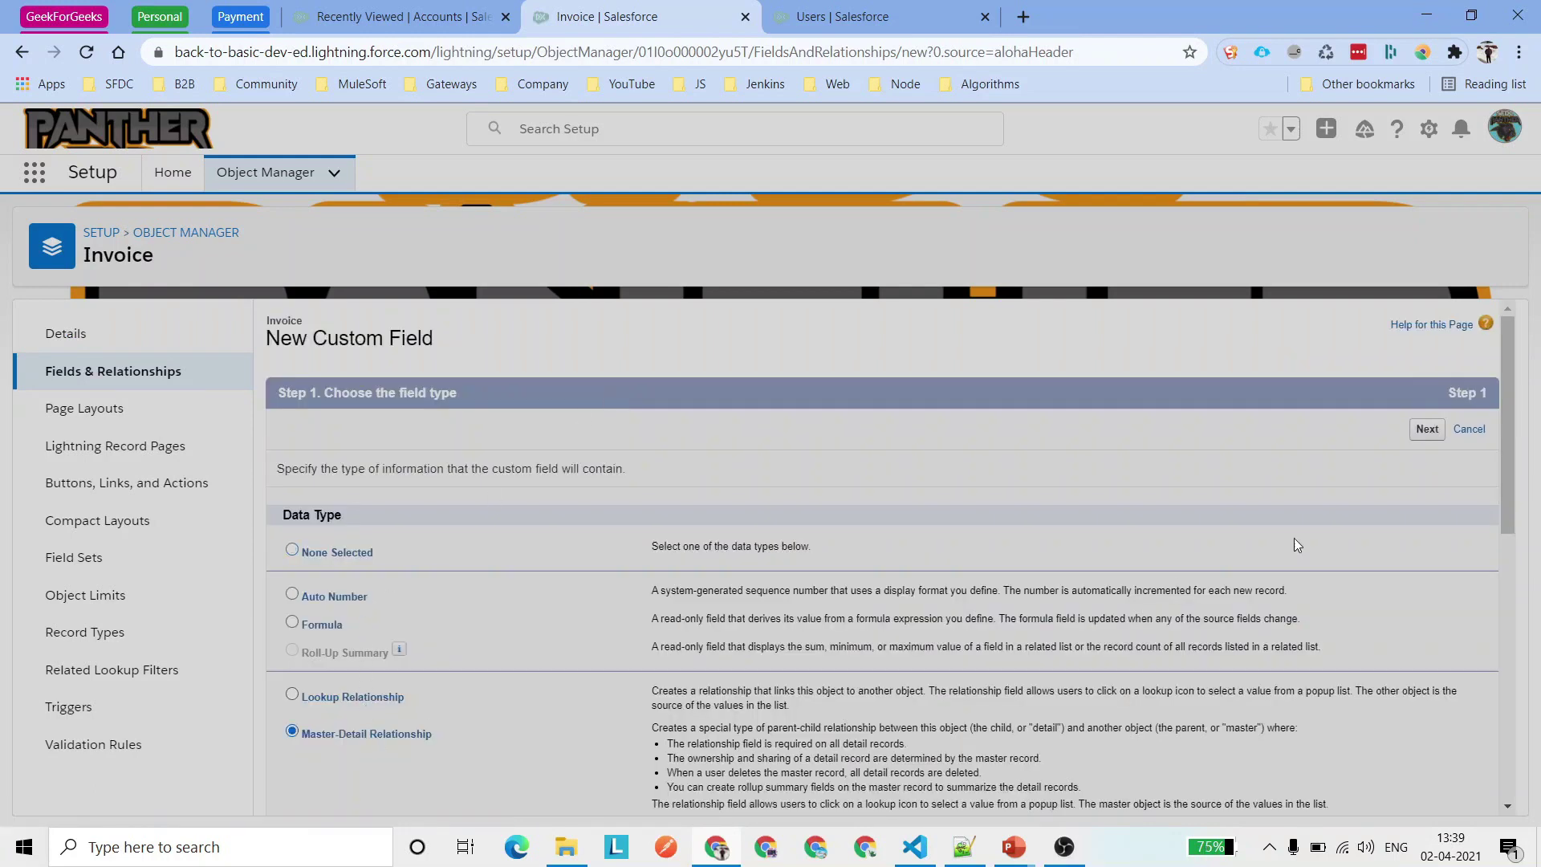
left_click(1424, 428)
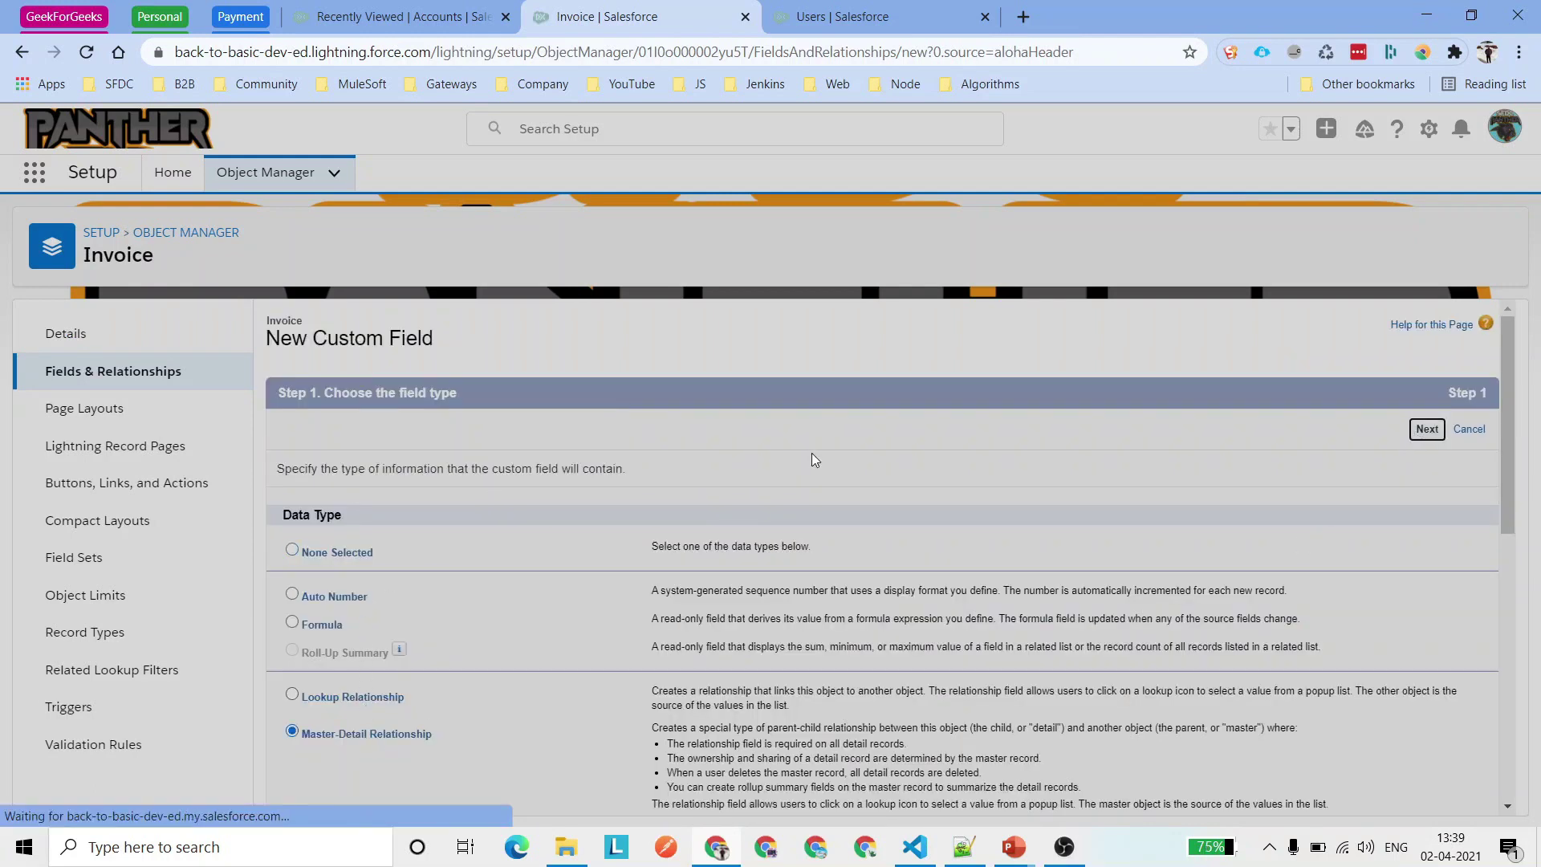
left_click(671, 507)
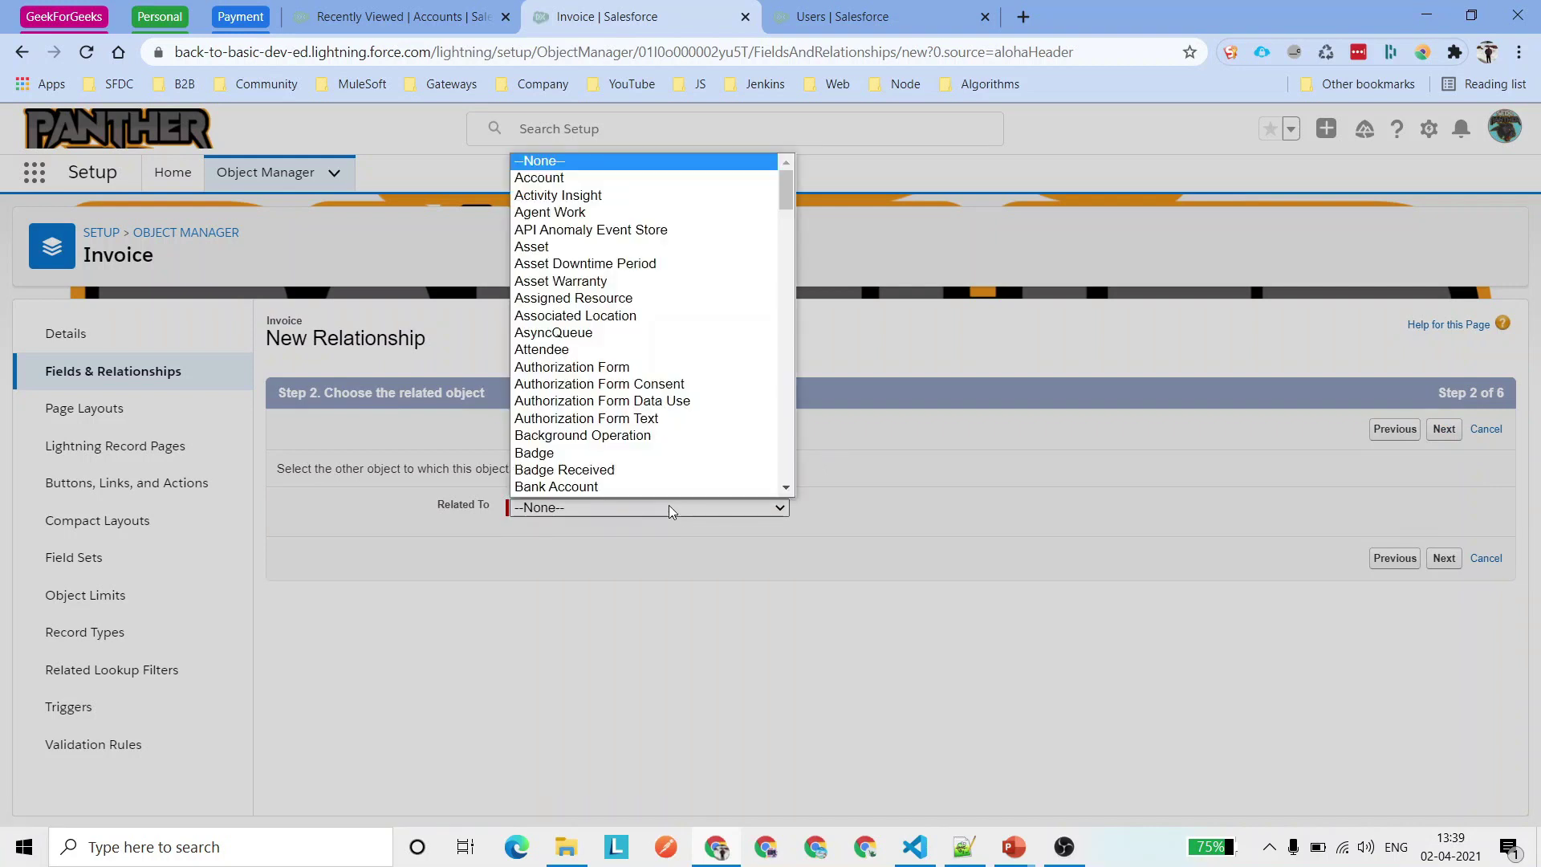
left_click(562, 177)
left_click(1444, 428)
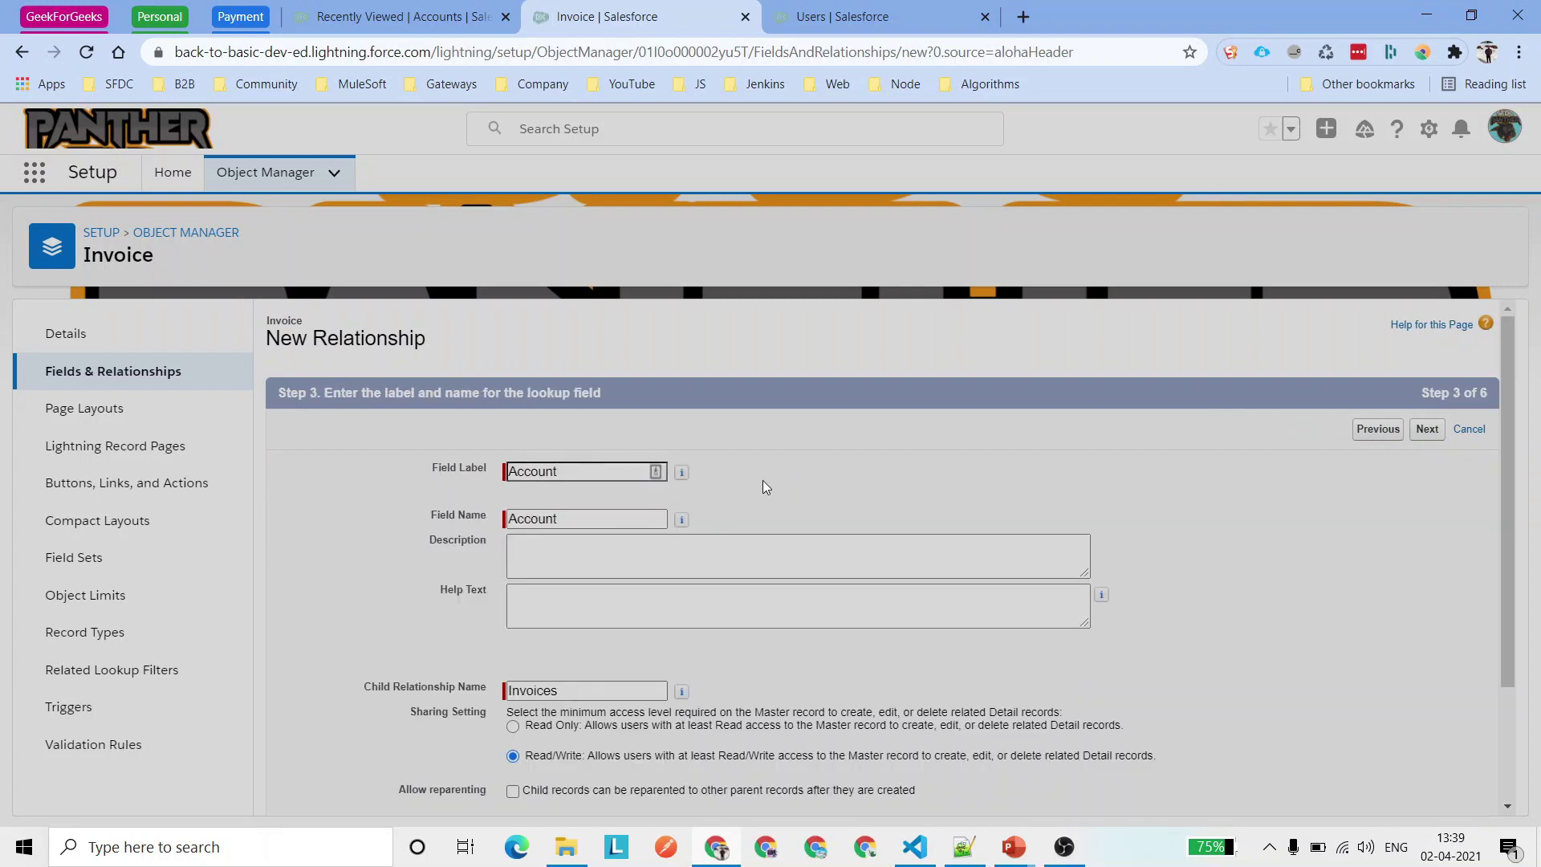
Accept the default details, field-level security and page layouts for the Account relationship, and save the field.
scroll(766, 613, "down", 2)
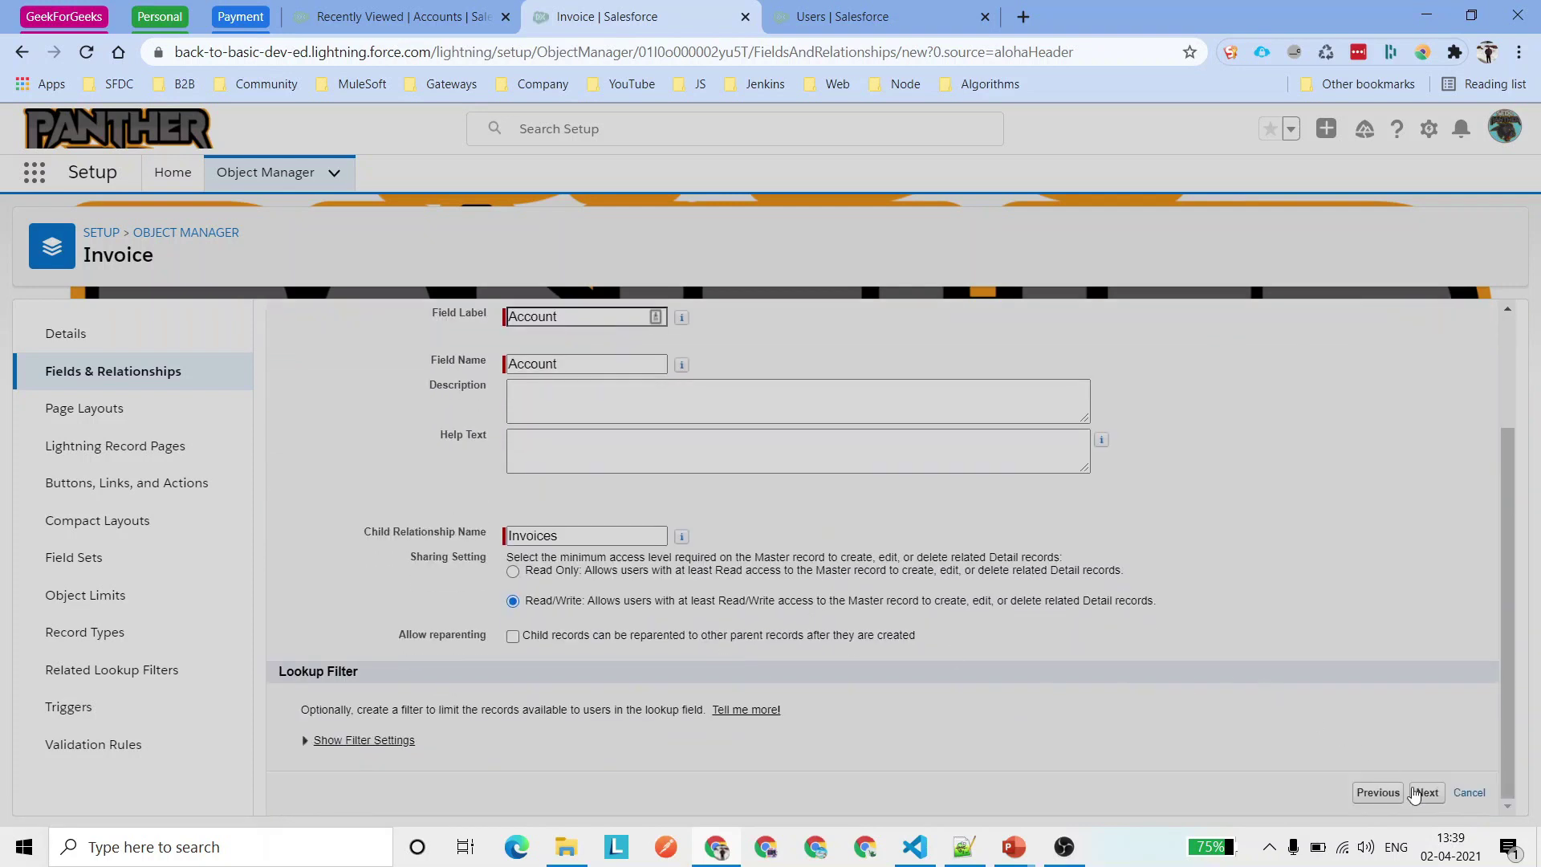
left_click(1427, 792)
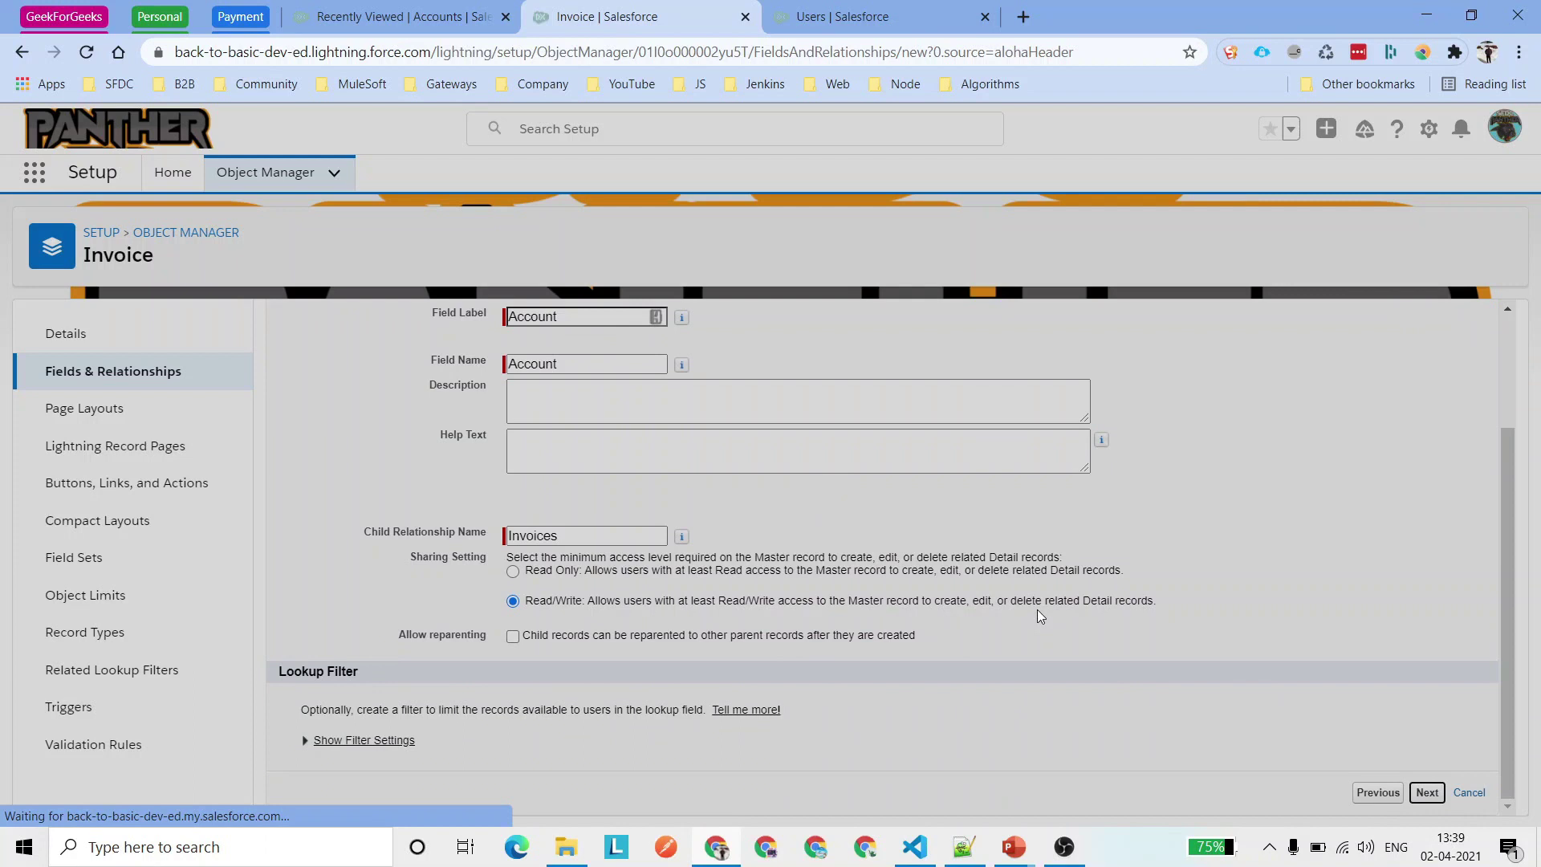
left_click(1427, 429)
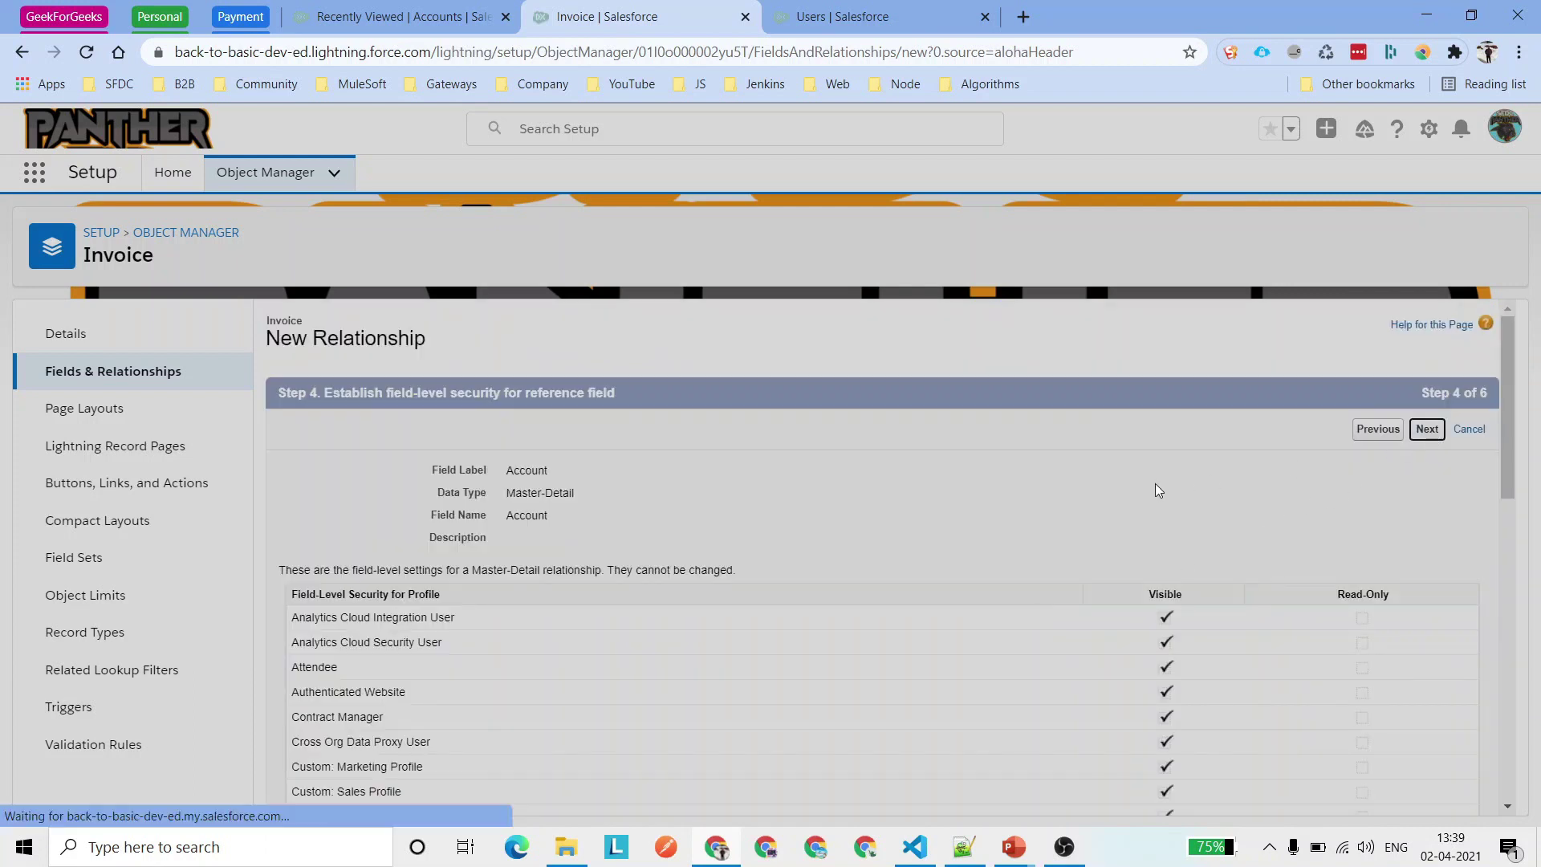
left_click(1444, 428)
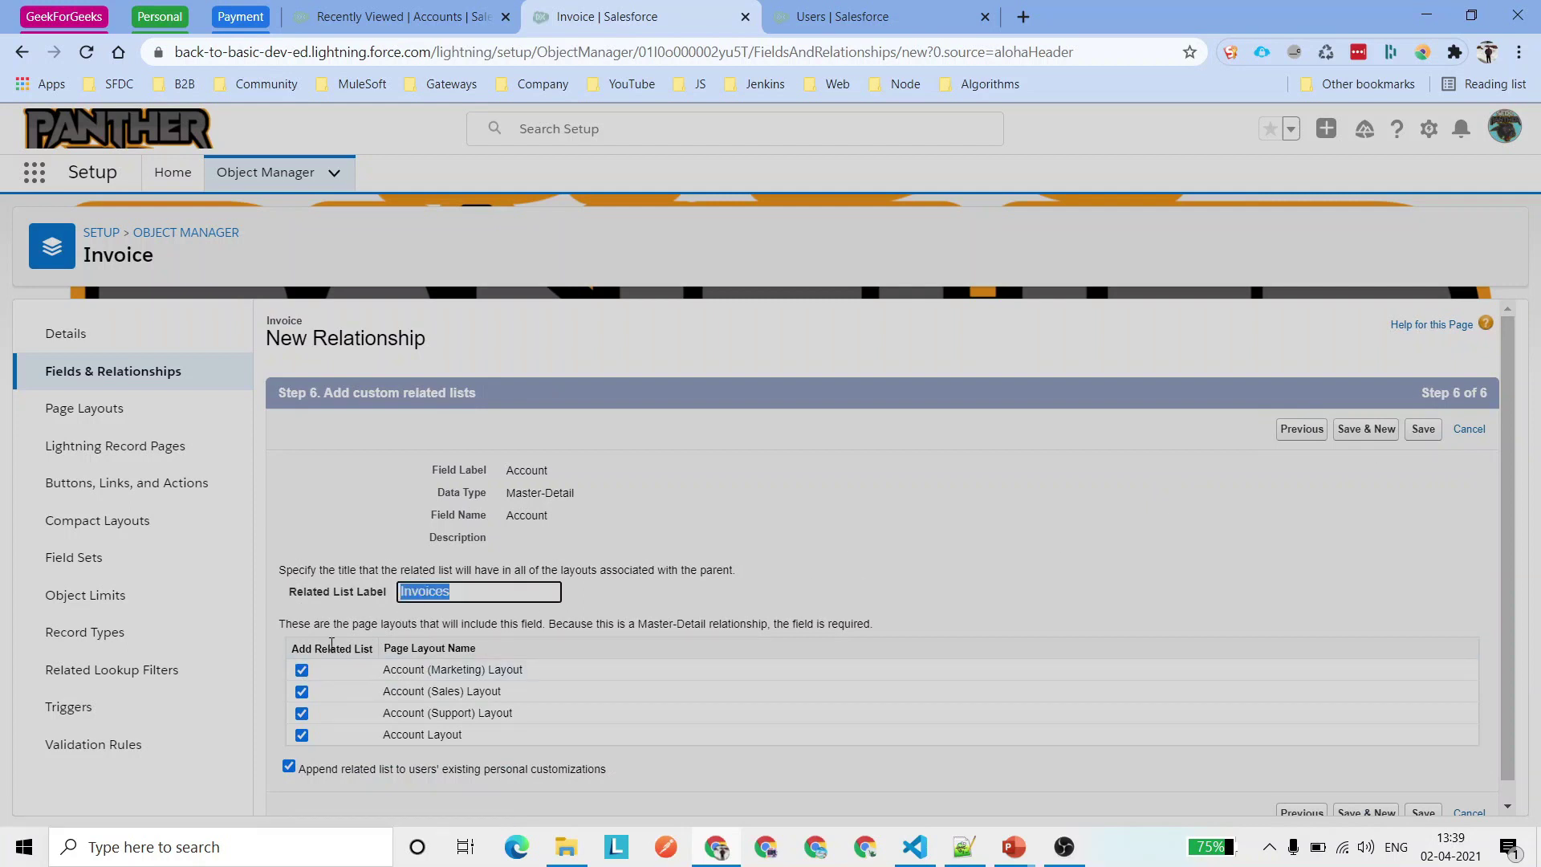
left_click(1403, 440)
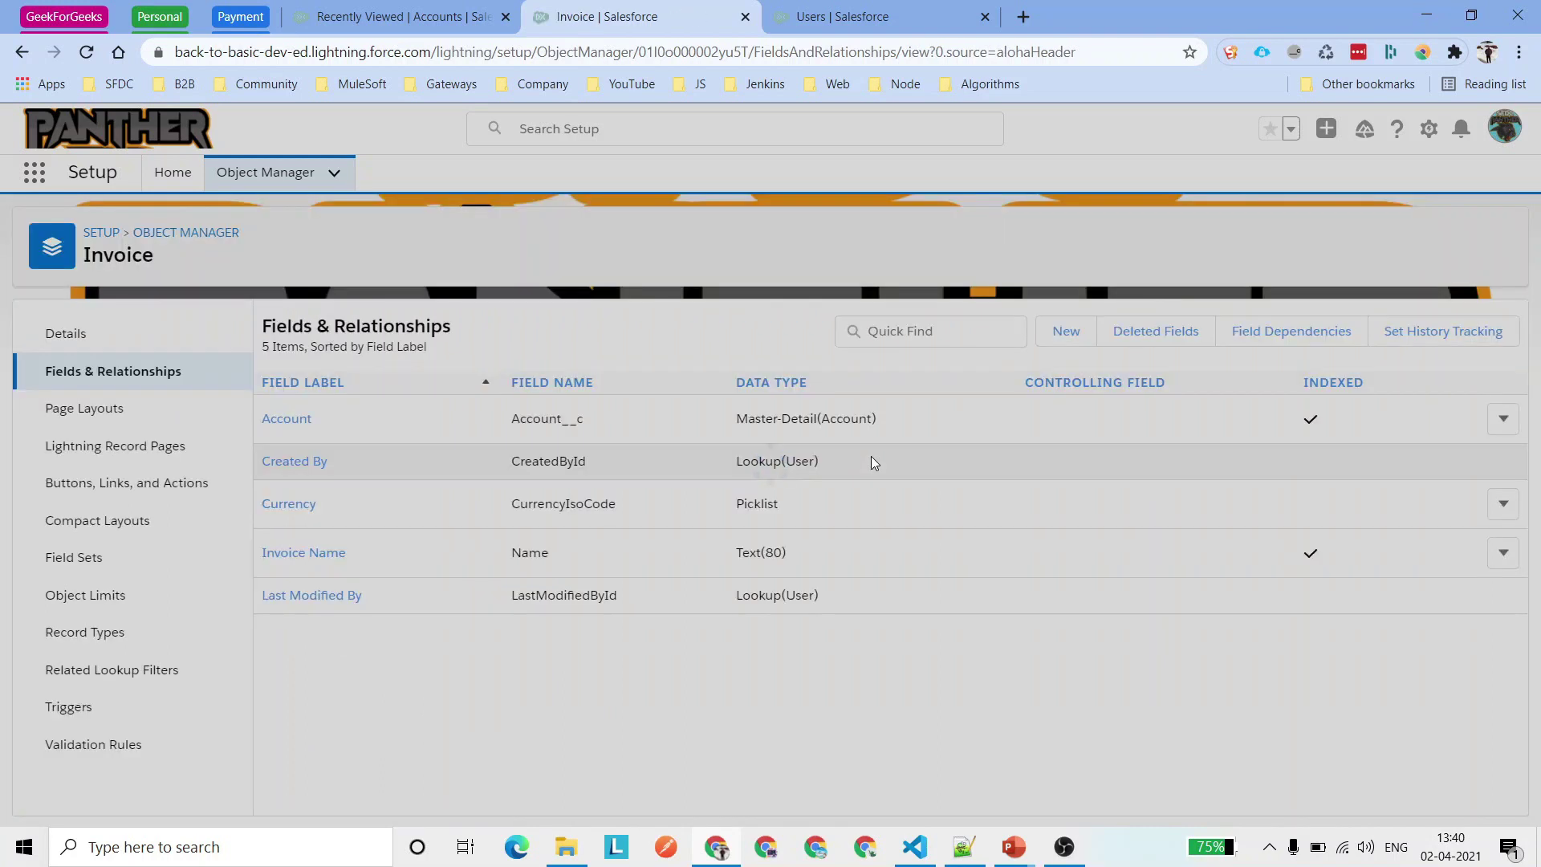
double_click(847, 418)
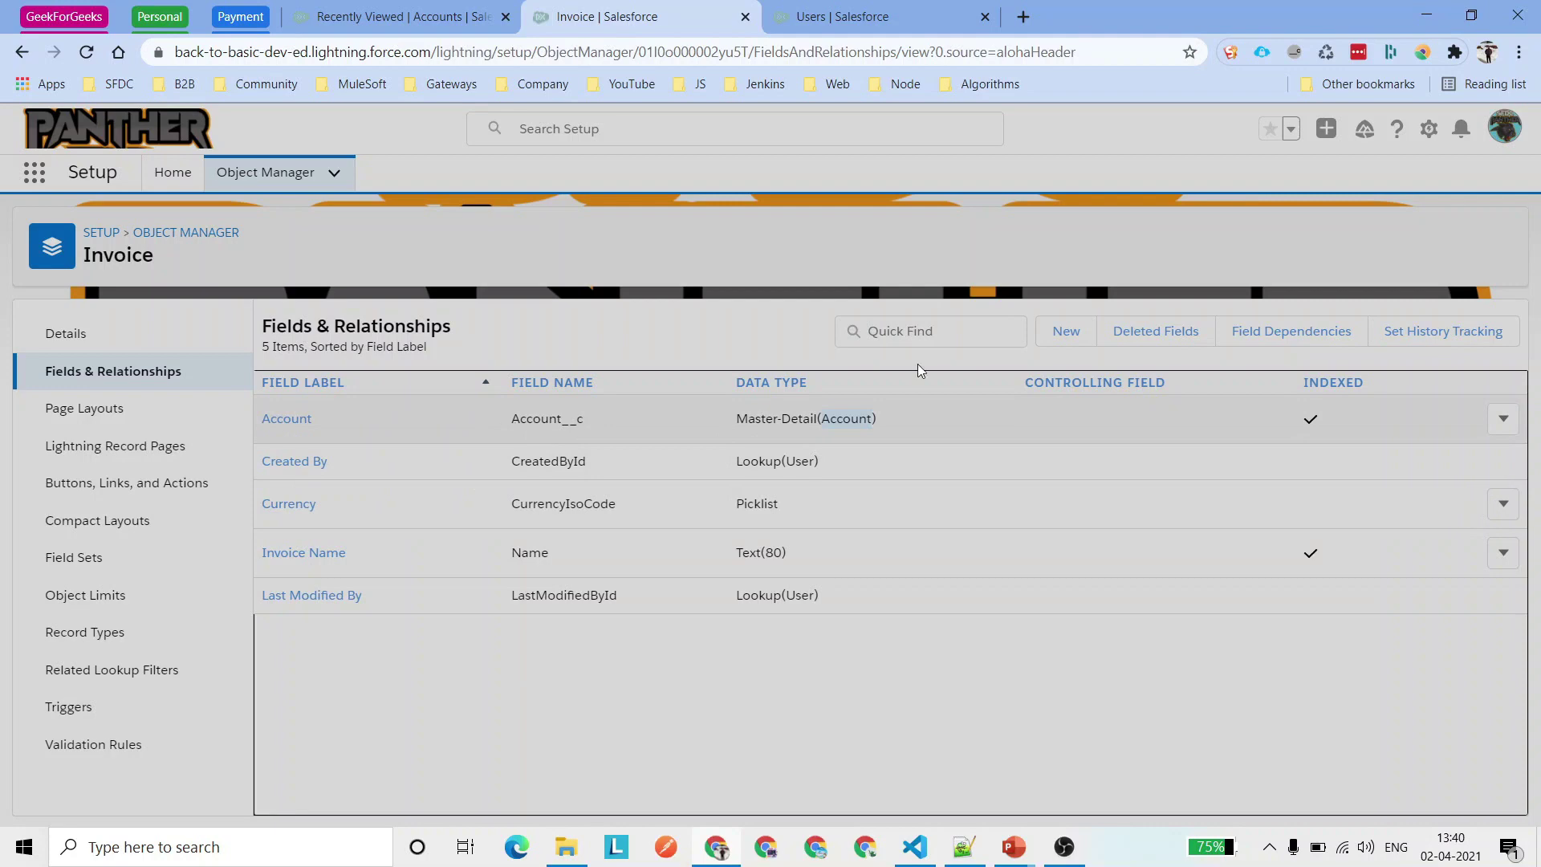
Start another custom field on the Invoice object with the Currency data type.
left_click(1066, 331)
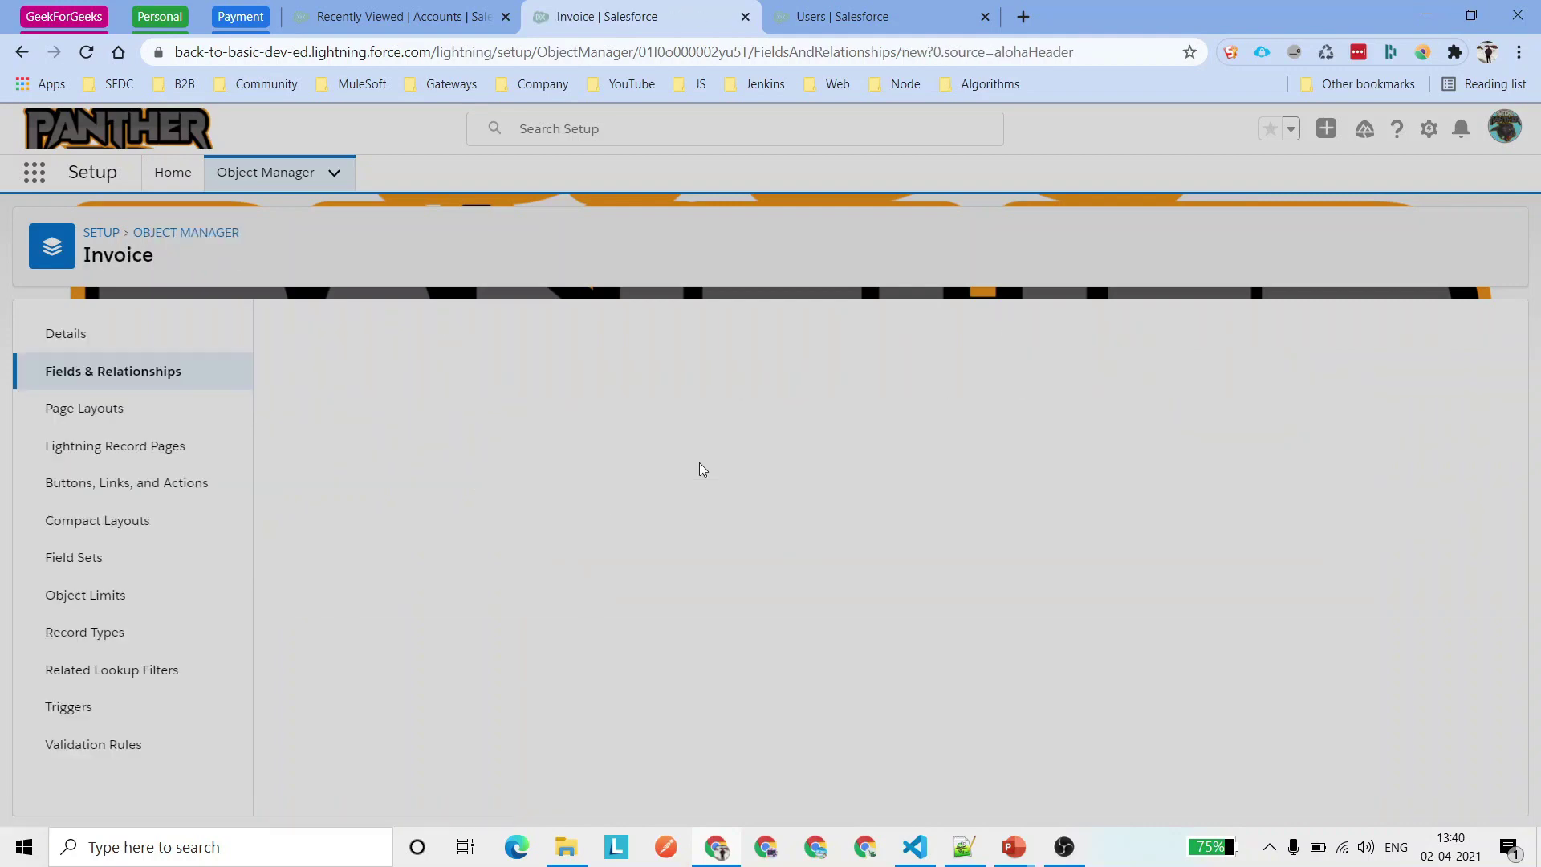
scroll(517, 594, "down", 2)
scroll(514, 587, "down", 4)
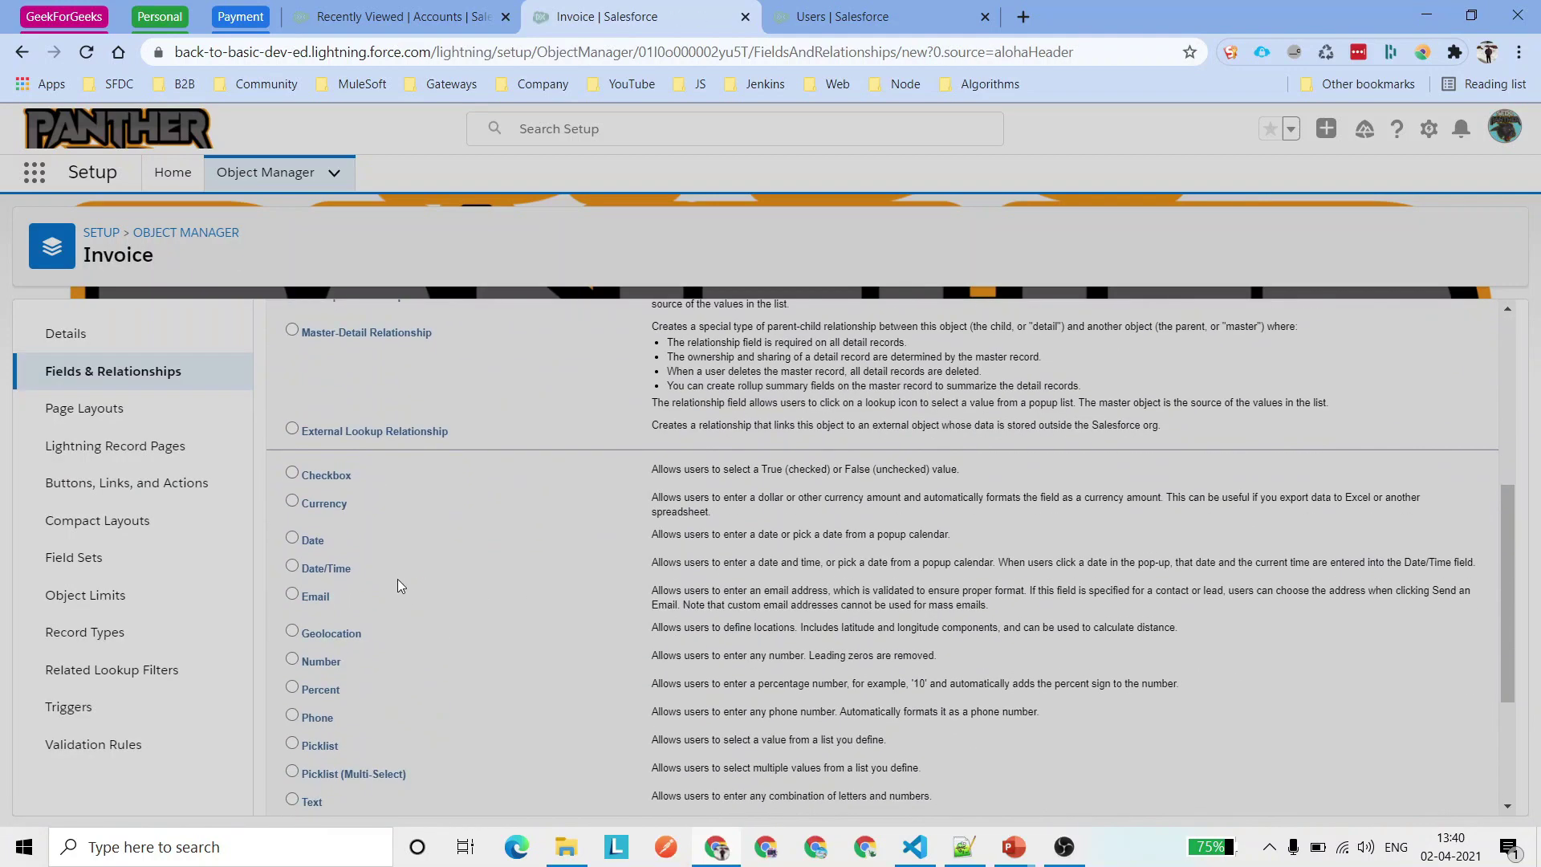
left_click(325, 503)
scroll(1377, 468, "up", 6)
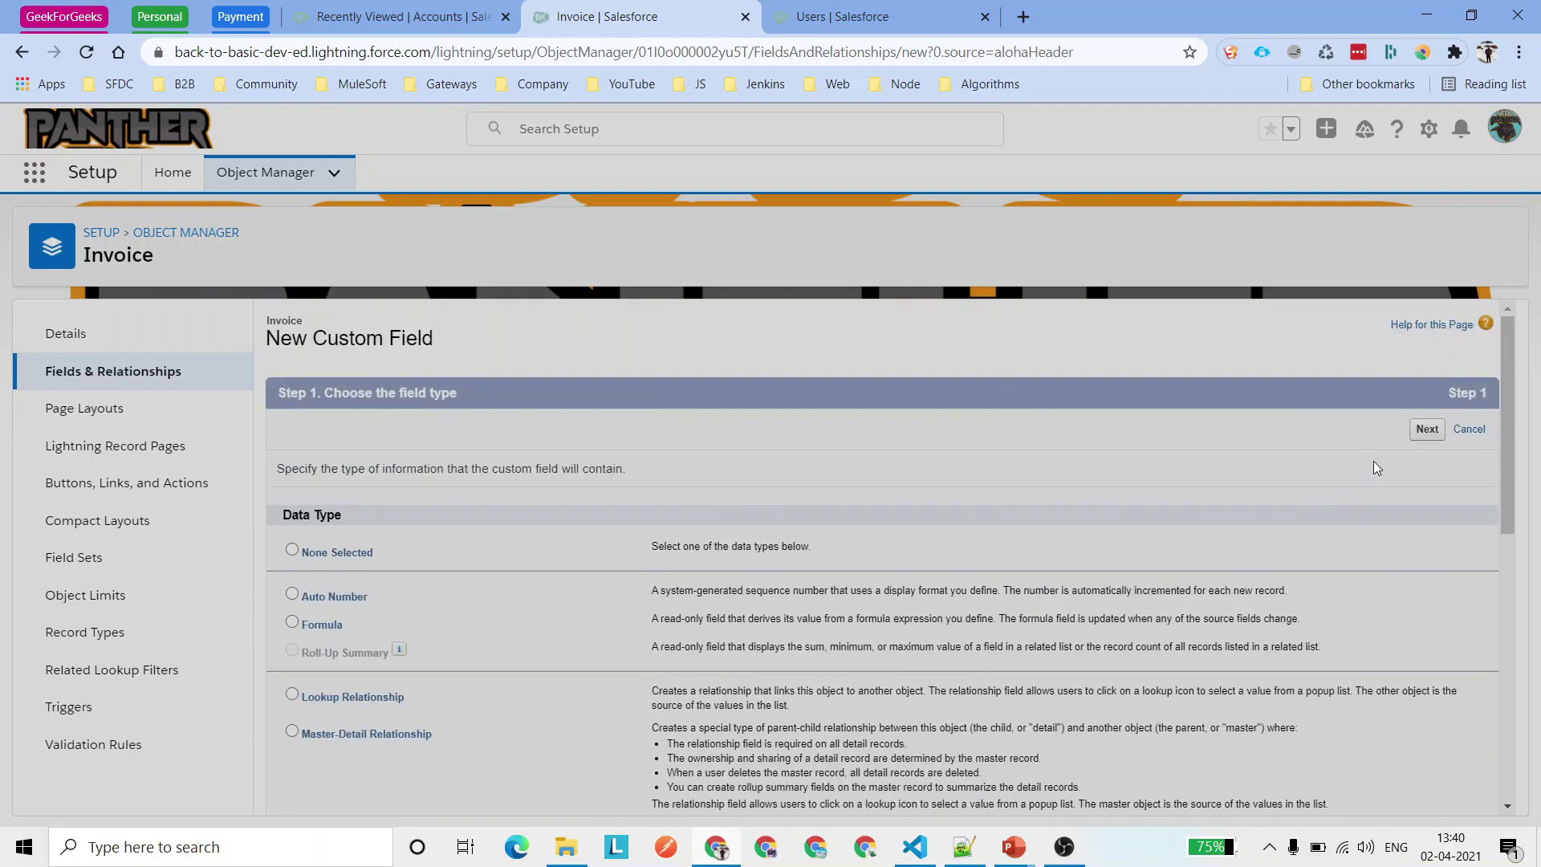
left_click(1427, 428)
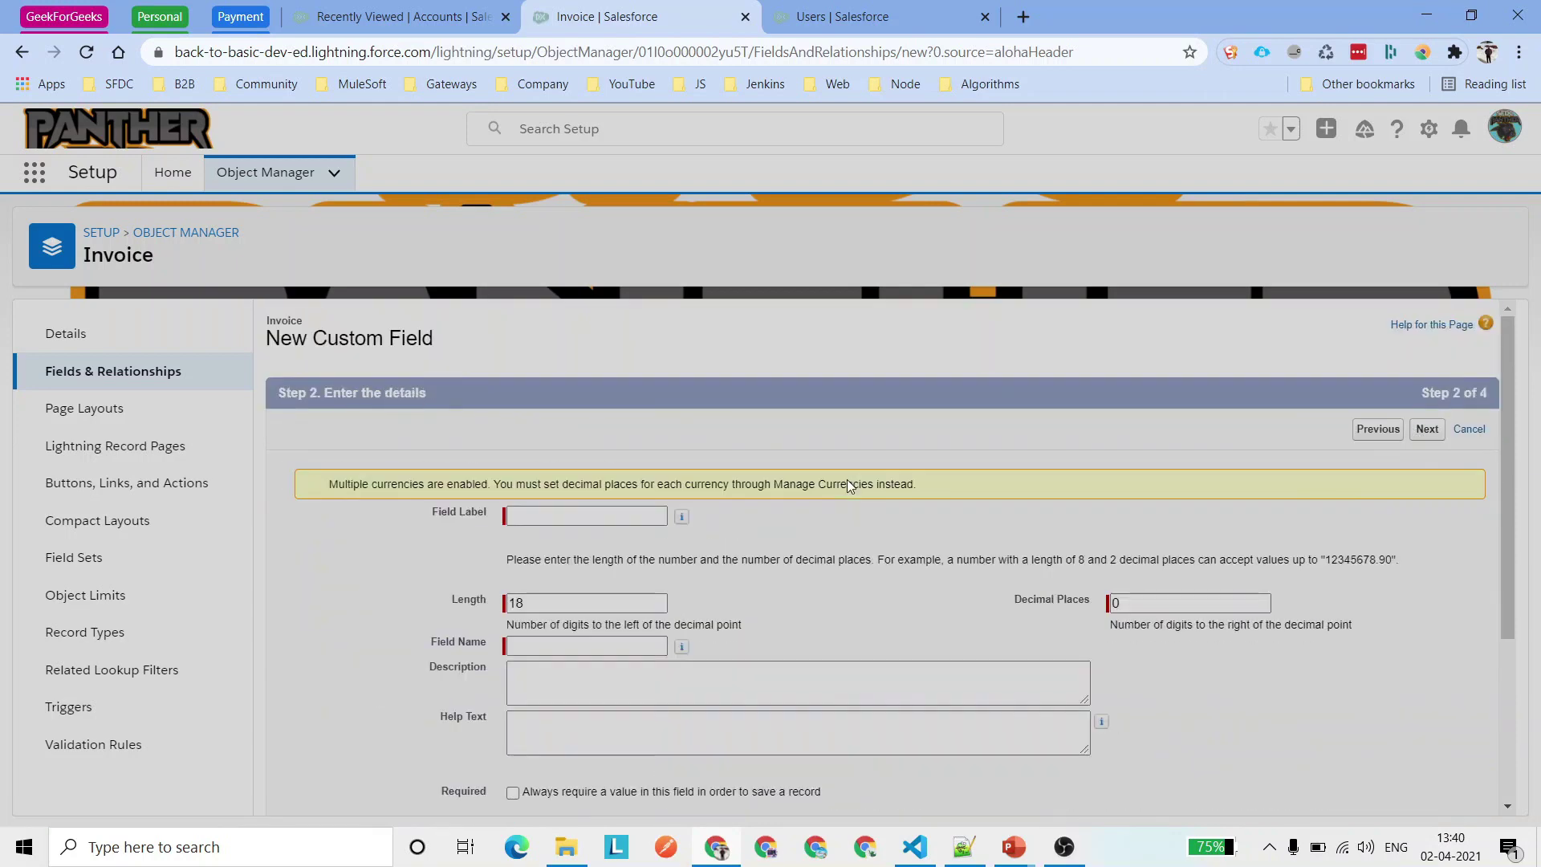
Label the currency field Amount, keep default security, and save it with the Invoice Layout included.
left_click(544, 516)
type("Am")
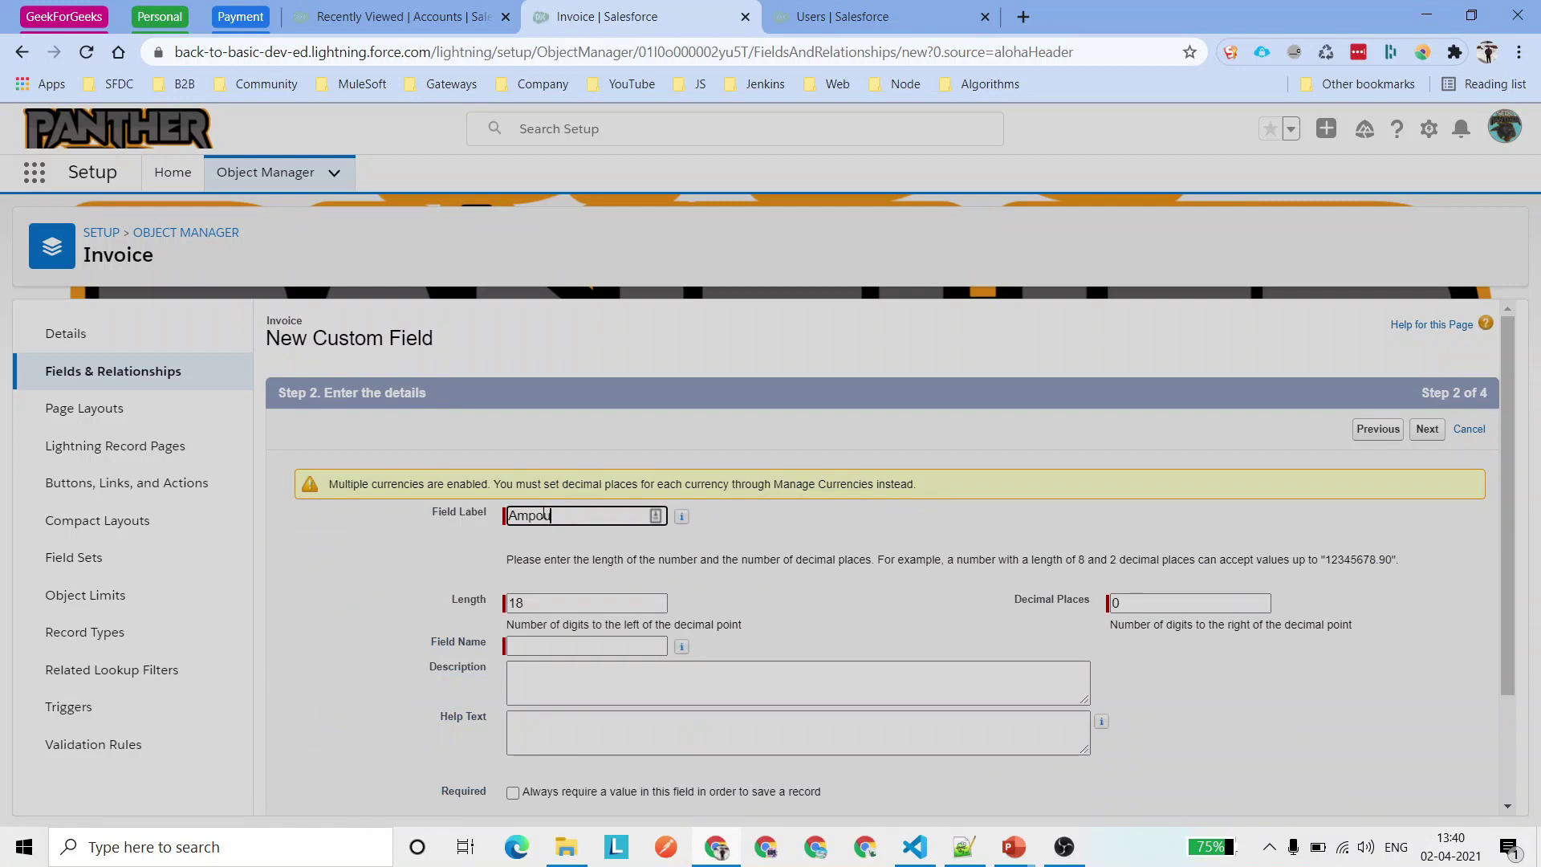
type("ount")
key("Tab")
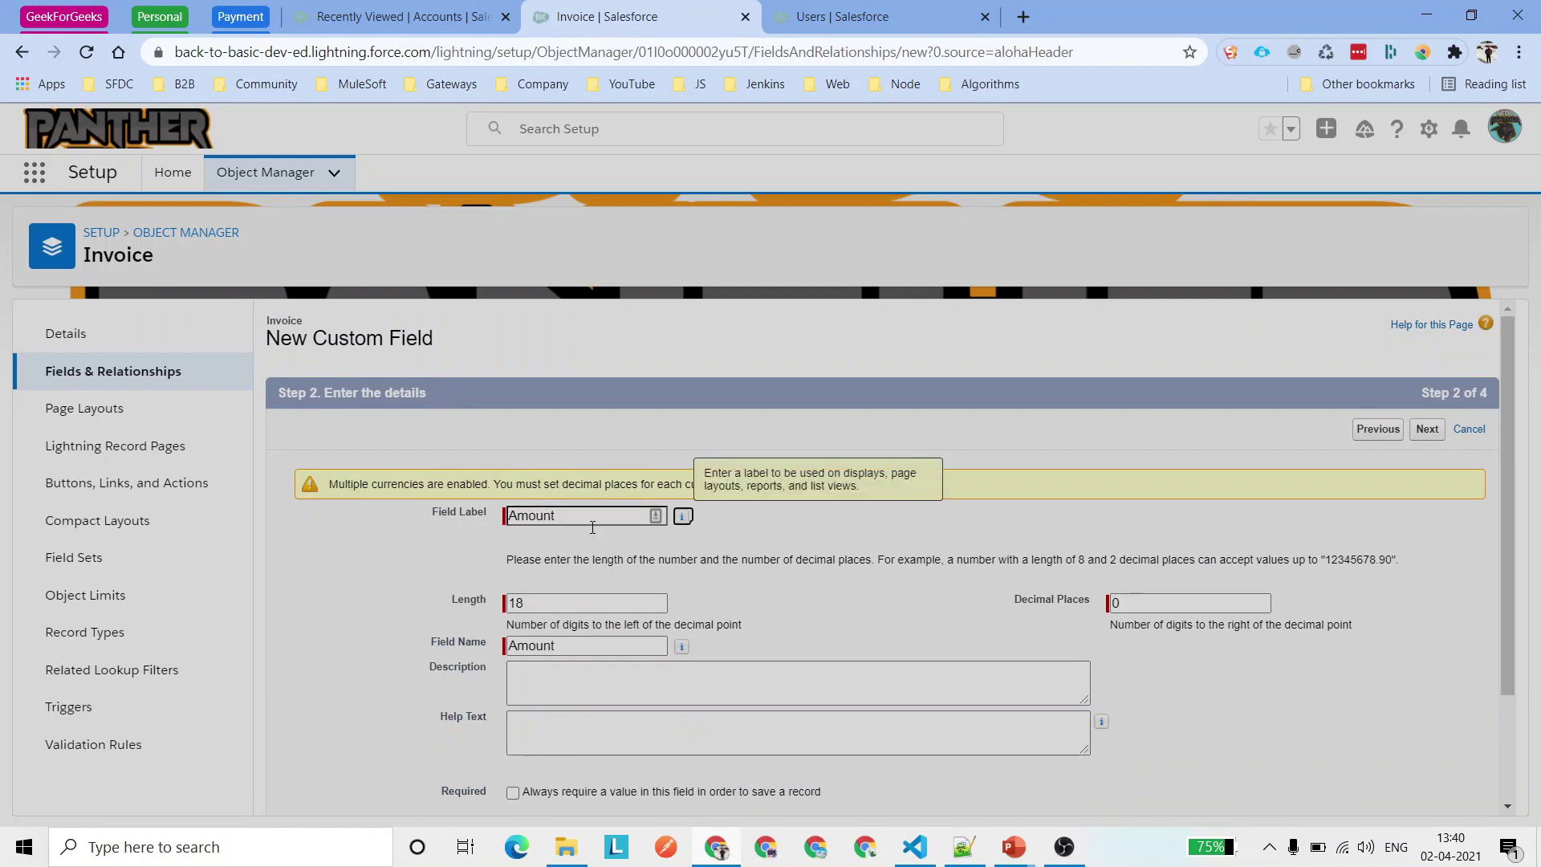
left_click(1429, 431)
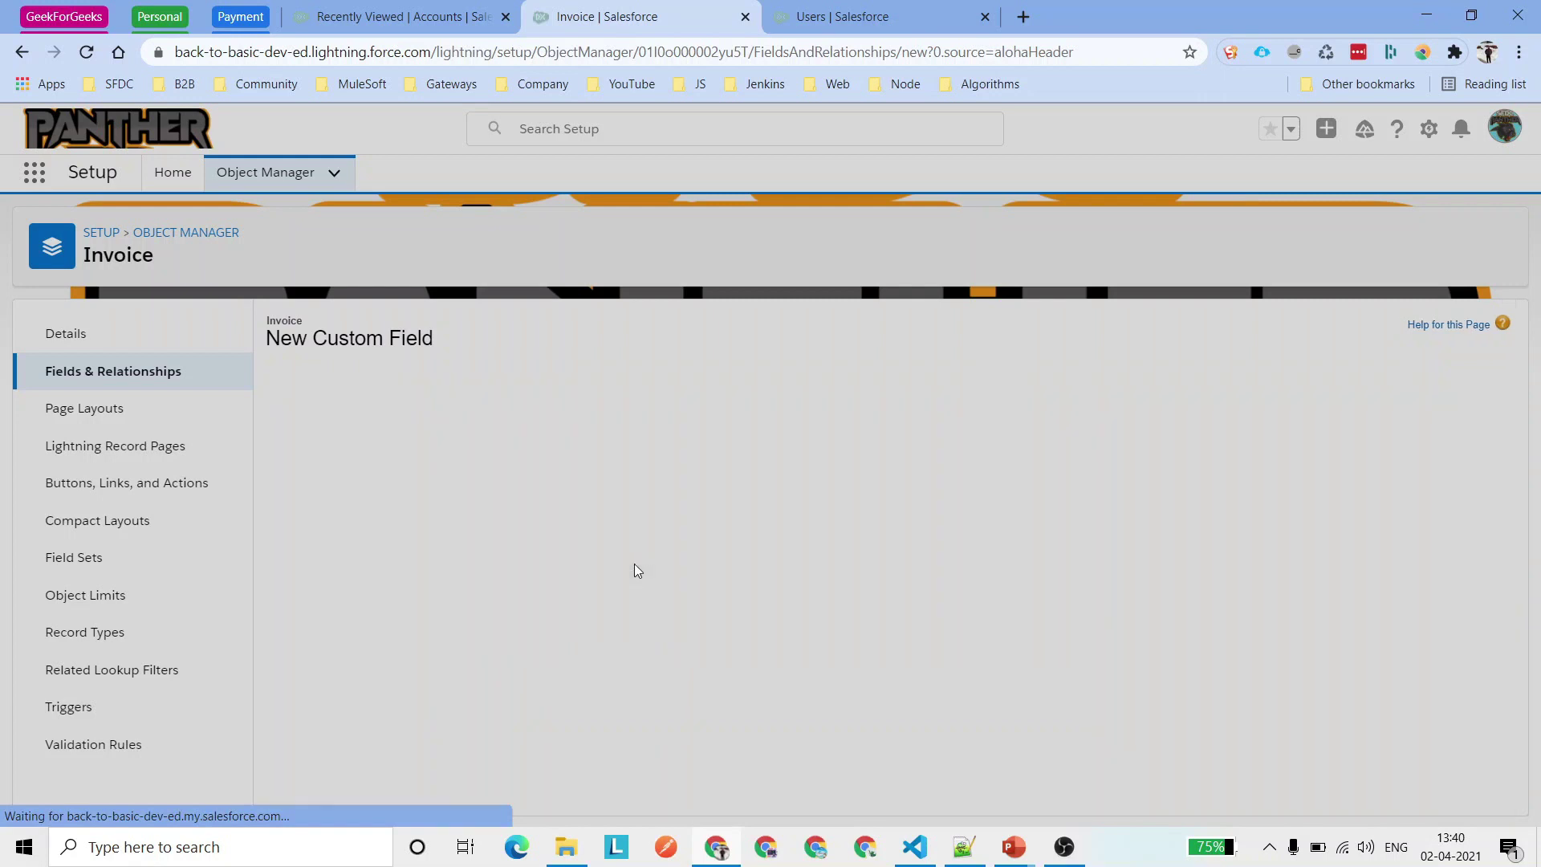
left_click(1428, 430)
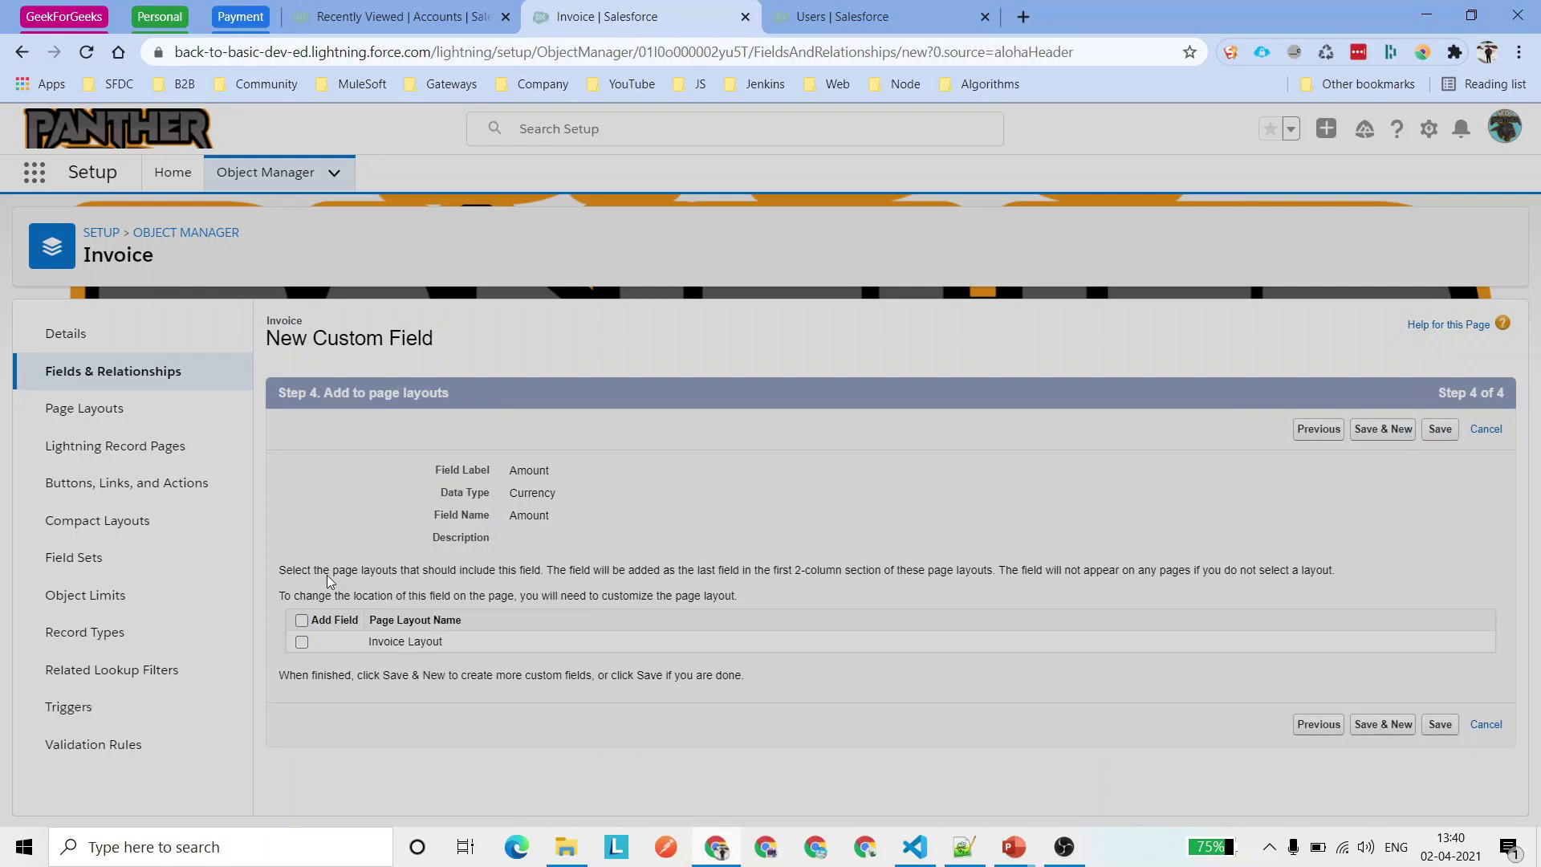
left_click(301, 620)
left_click(1438, 429)
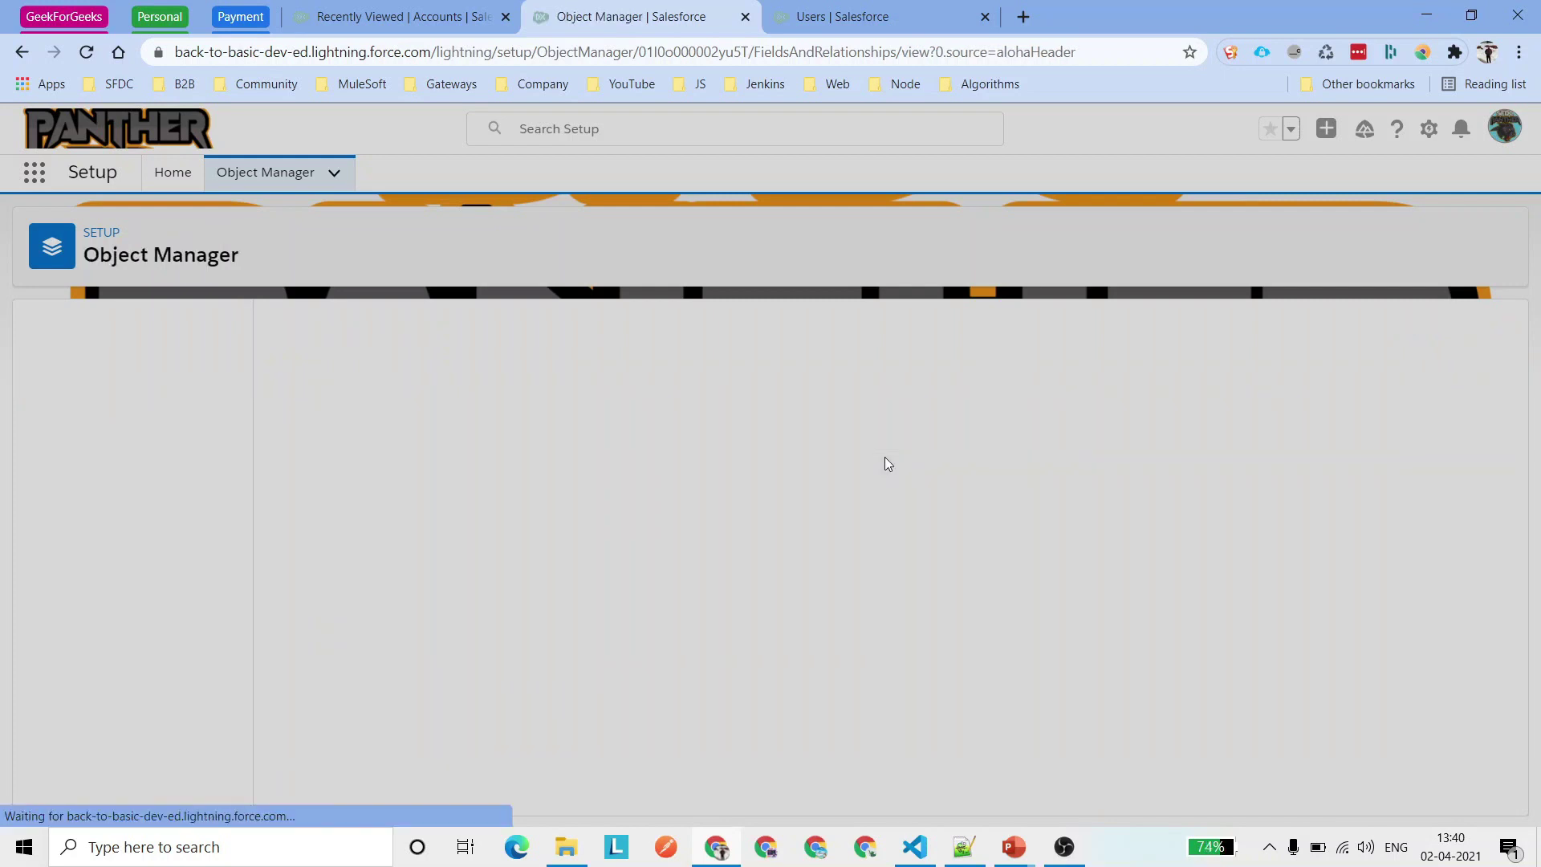
left_click_drag(263, 326, 581, 330)
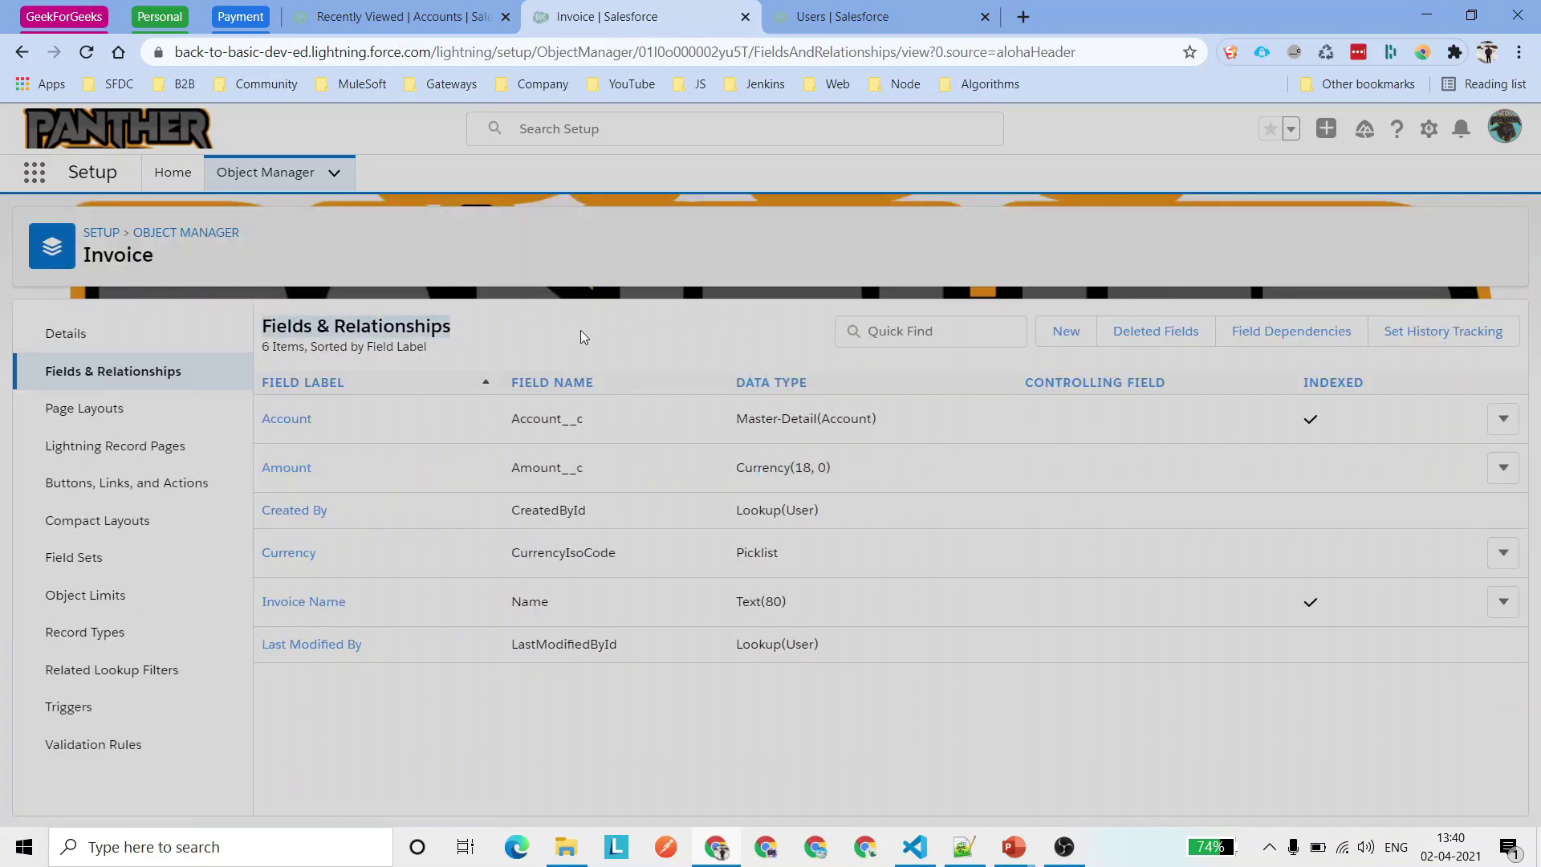
Open Sharing Settings in Setup and check the organization-wide default access for Account and Contract.
left_click(172, 172)
left_click(118, 235)
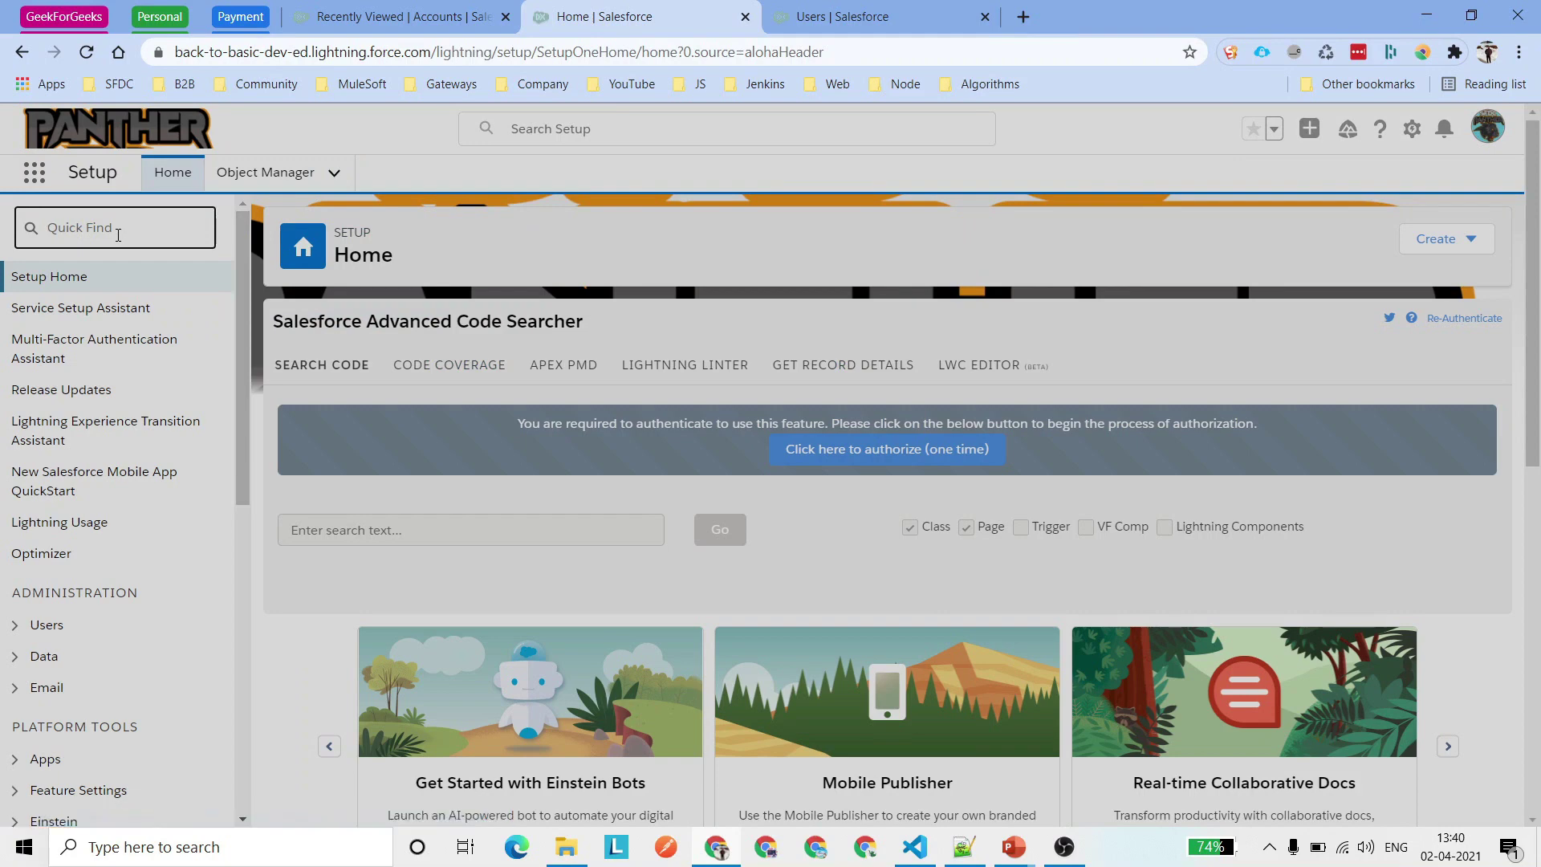
type("shari")
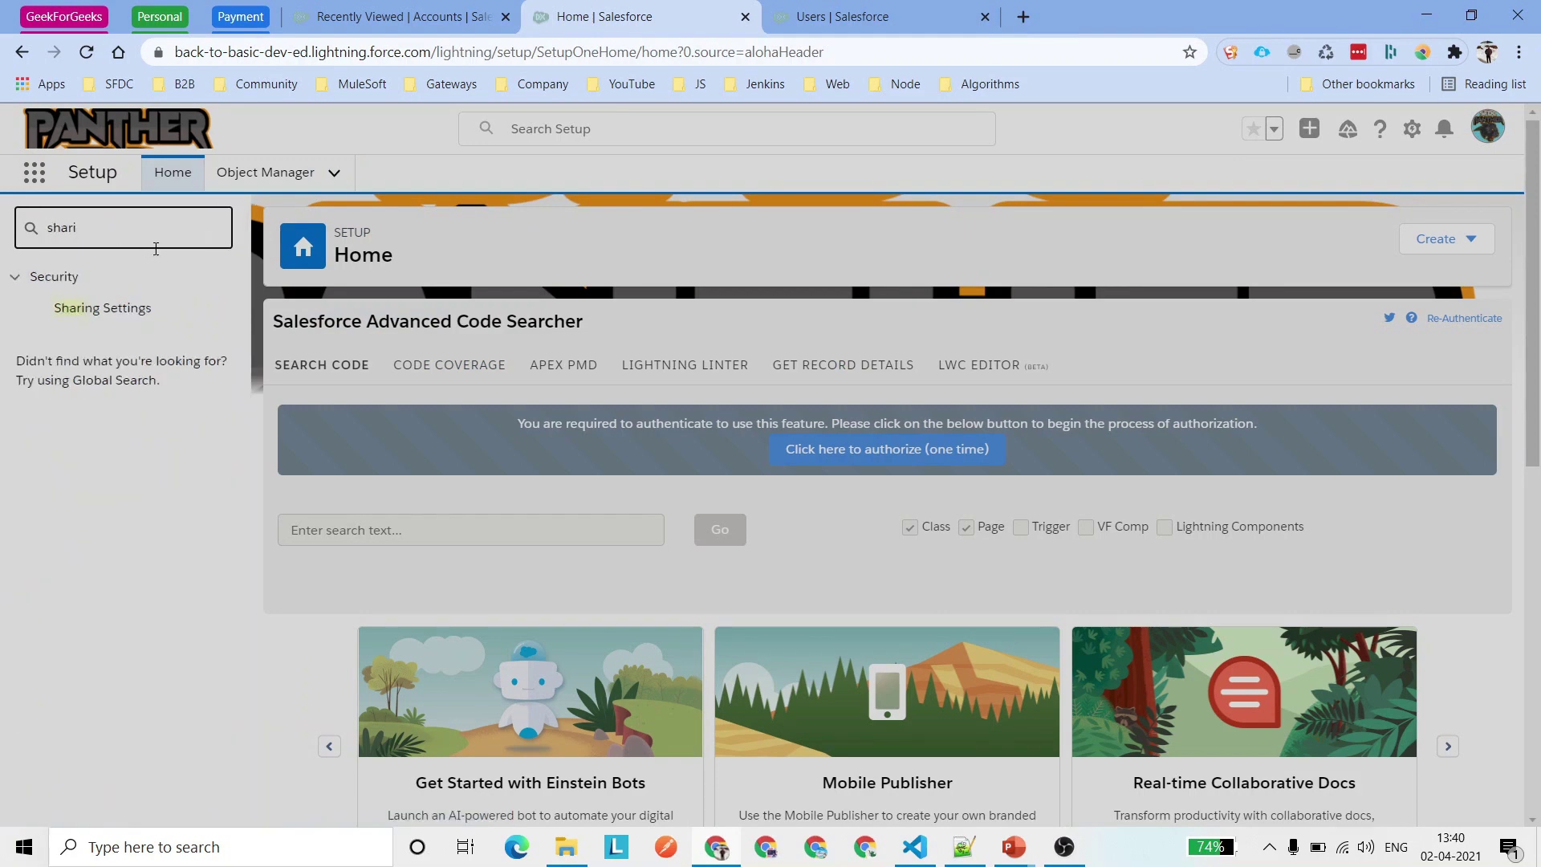
left_click(94, 311)
left_click(95, 312)
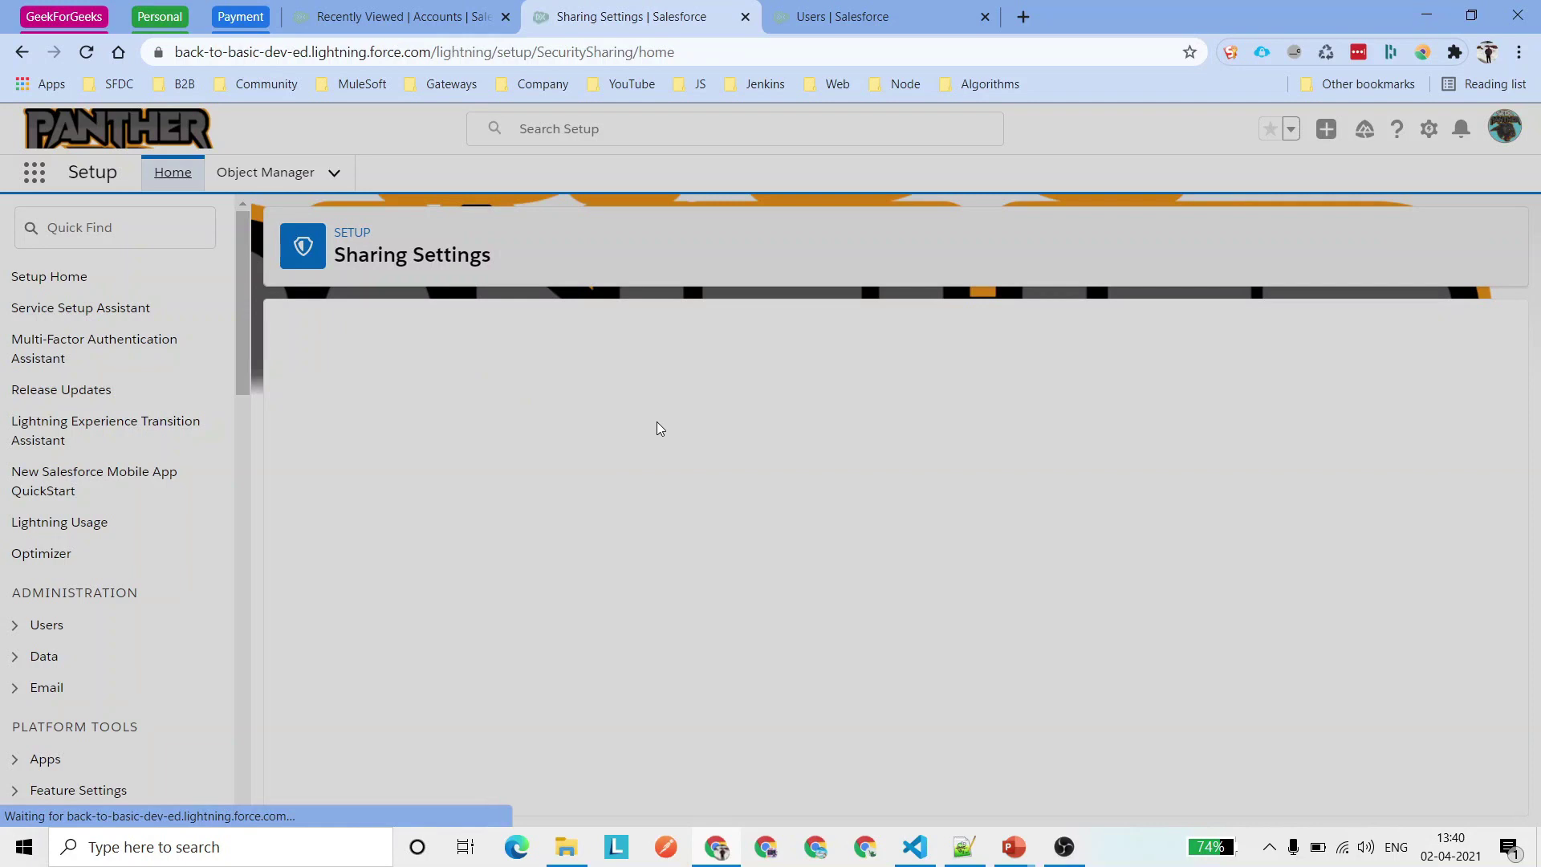
scroll(656, 420, "down", 1)
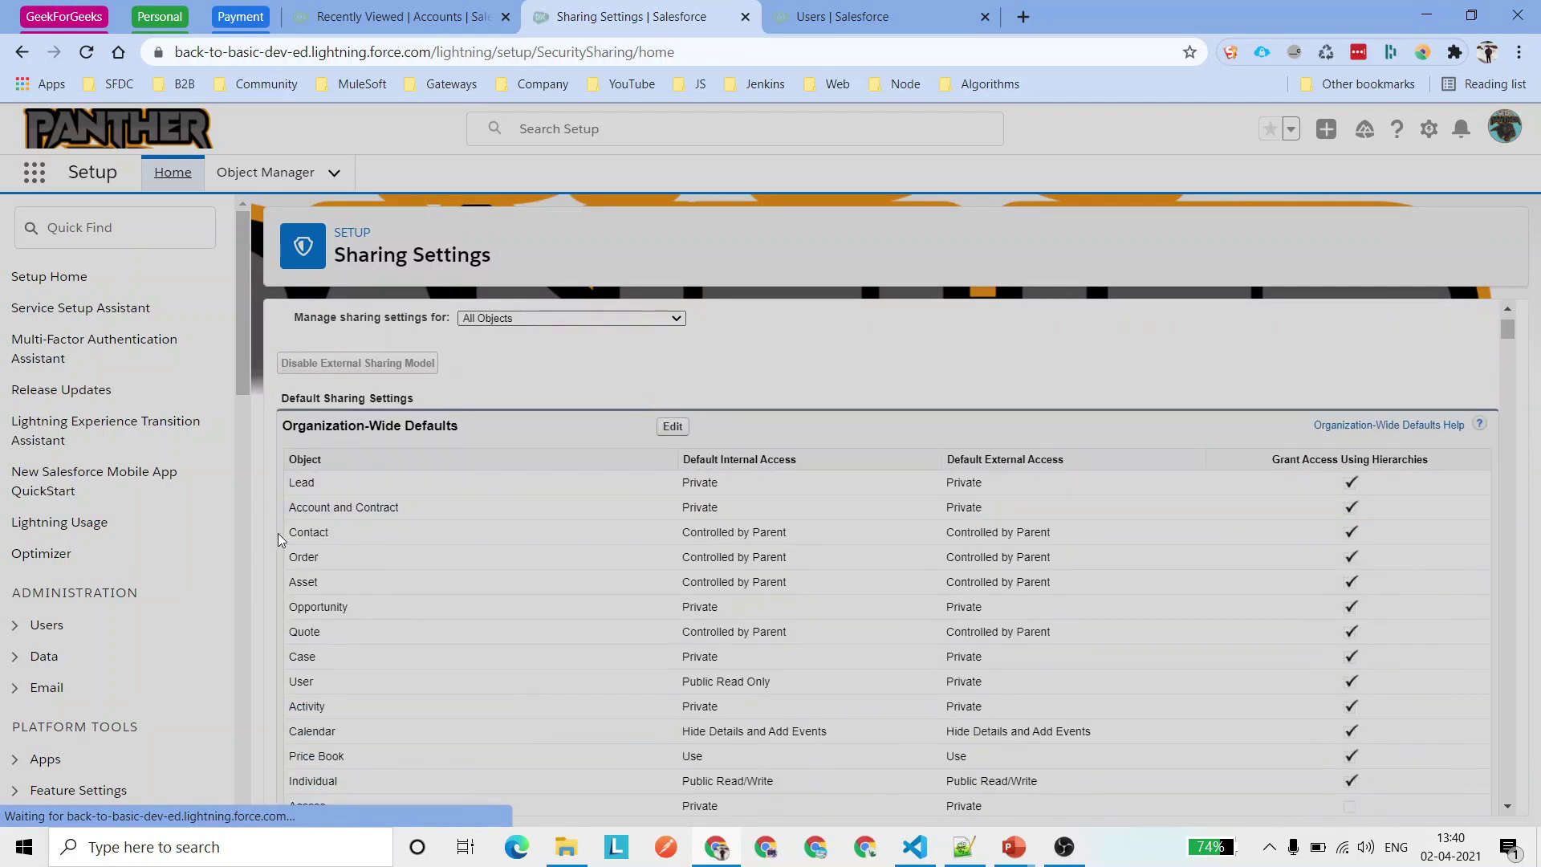
triple_click(329, 507)
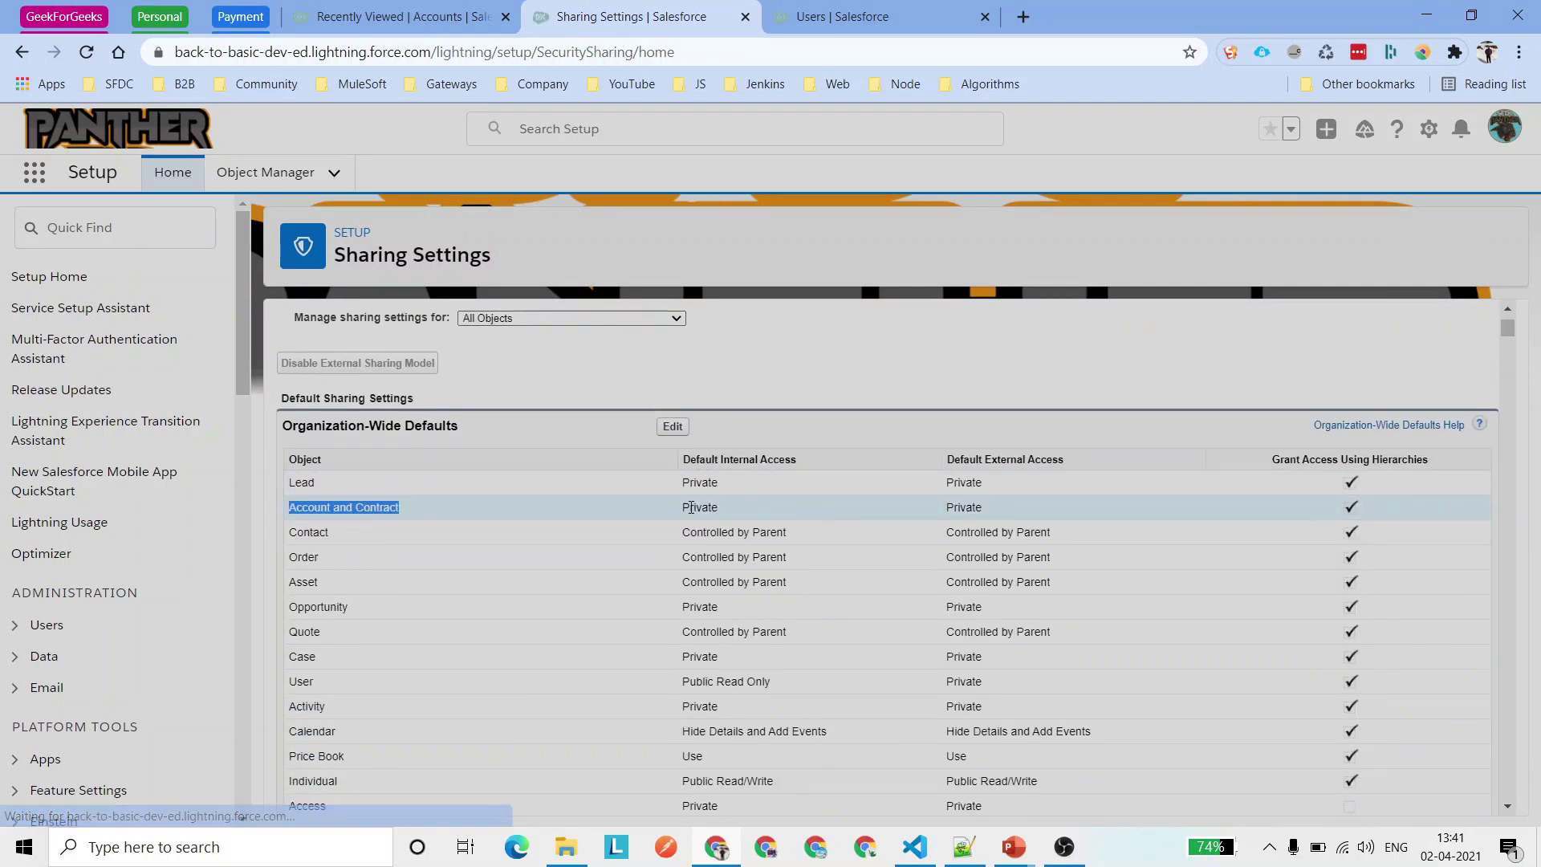
triple_click(745, 508)
Find the Invoice object in the organization-wide defaults and check its default internal access.
key("ctrl+f")
type("ivoice")
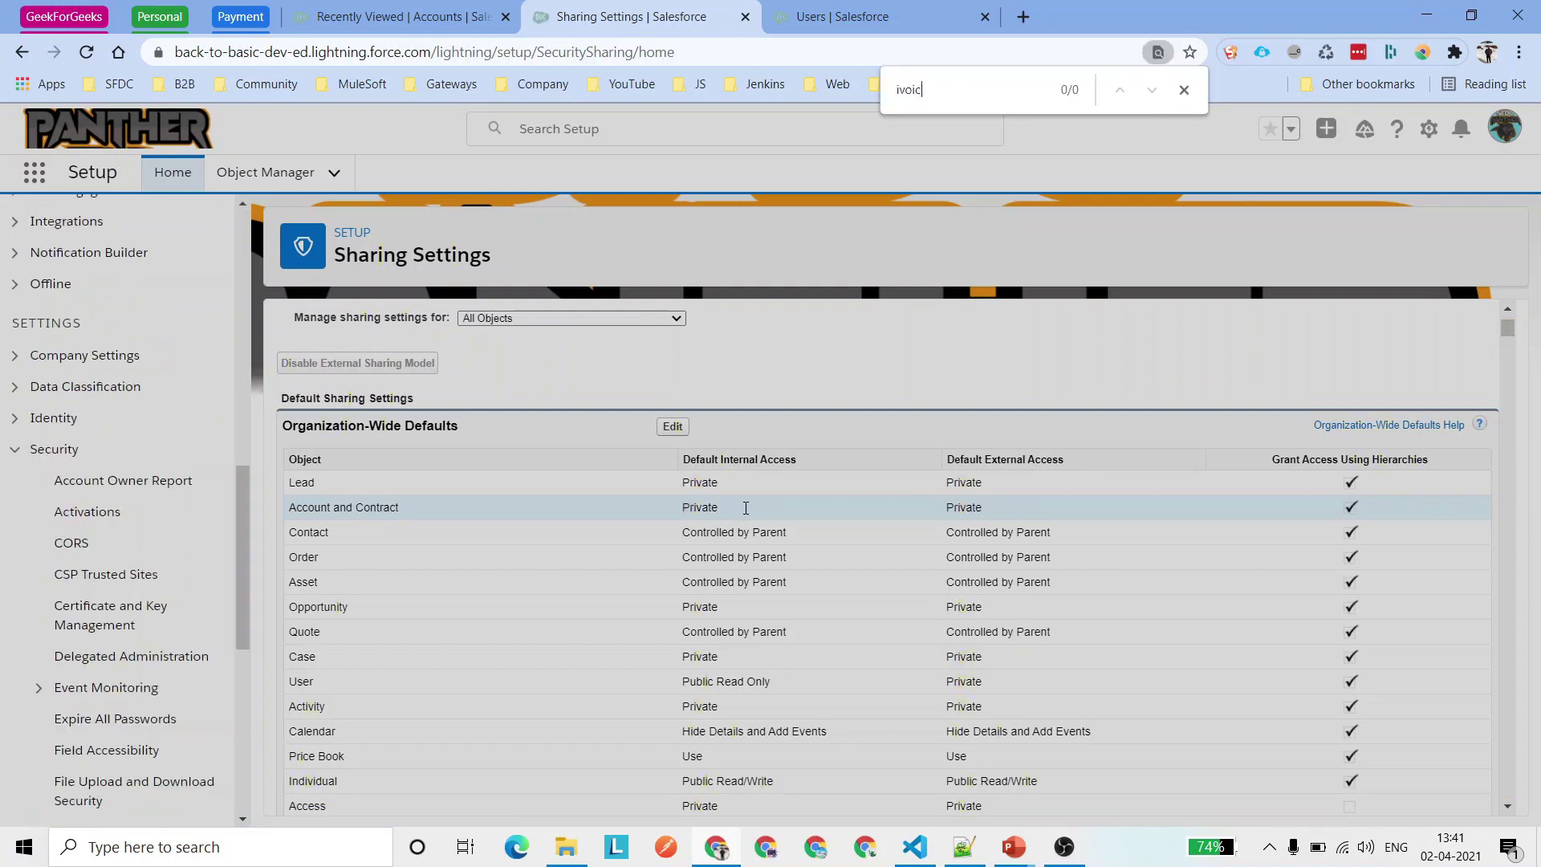
key("BackSpace")
key("BackSpace")
key("BackSpace")
key("BackSpace")
type("nco")
key("BackSpace")
key("BackSpace")
key("BackSpace")
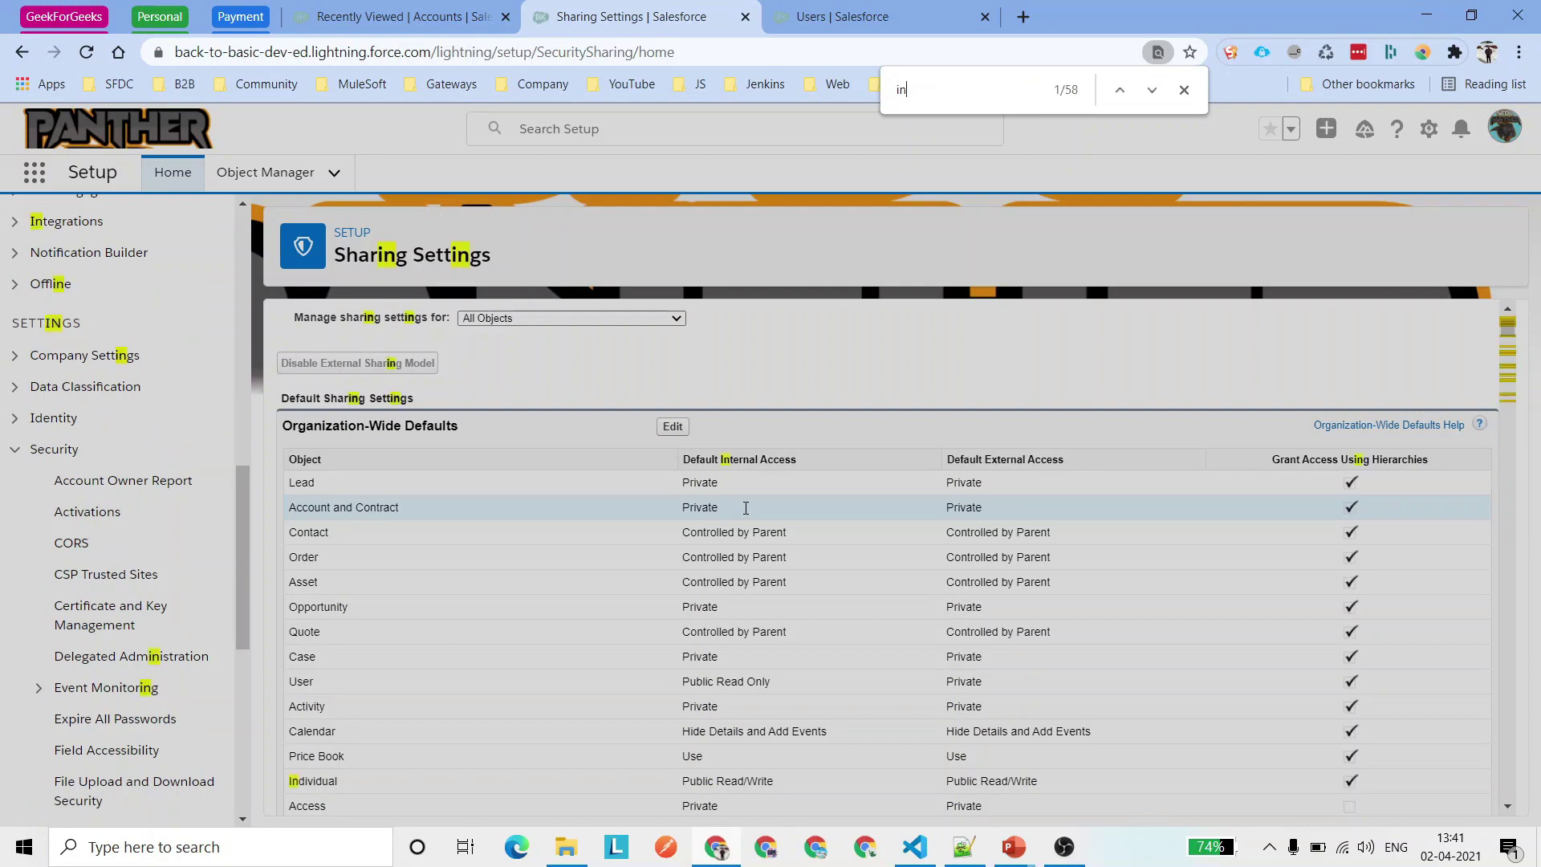
type("voic")
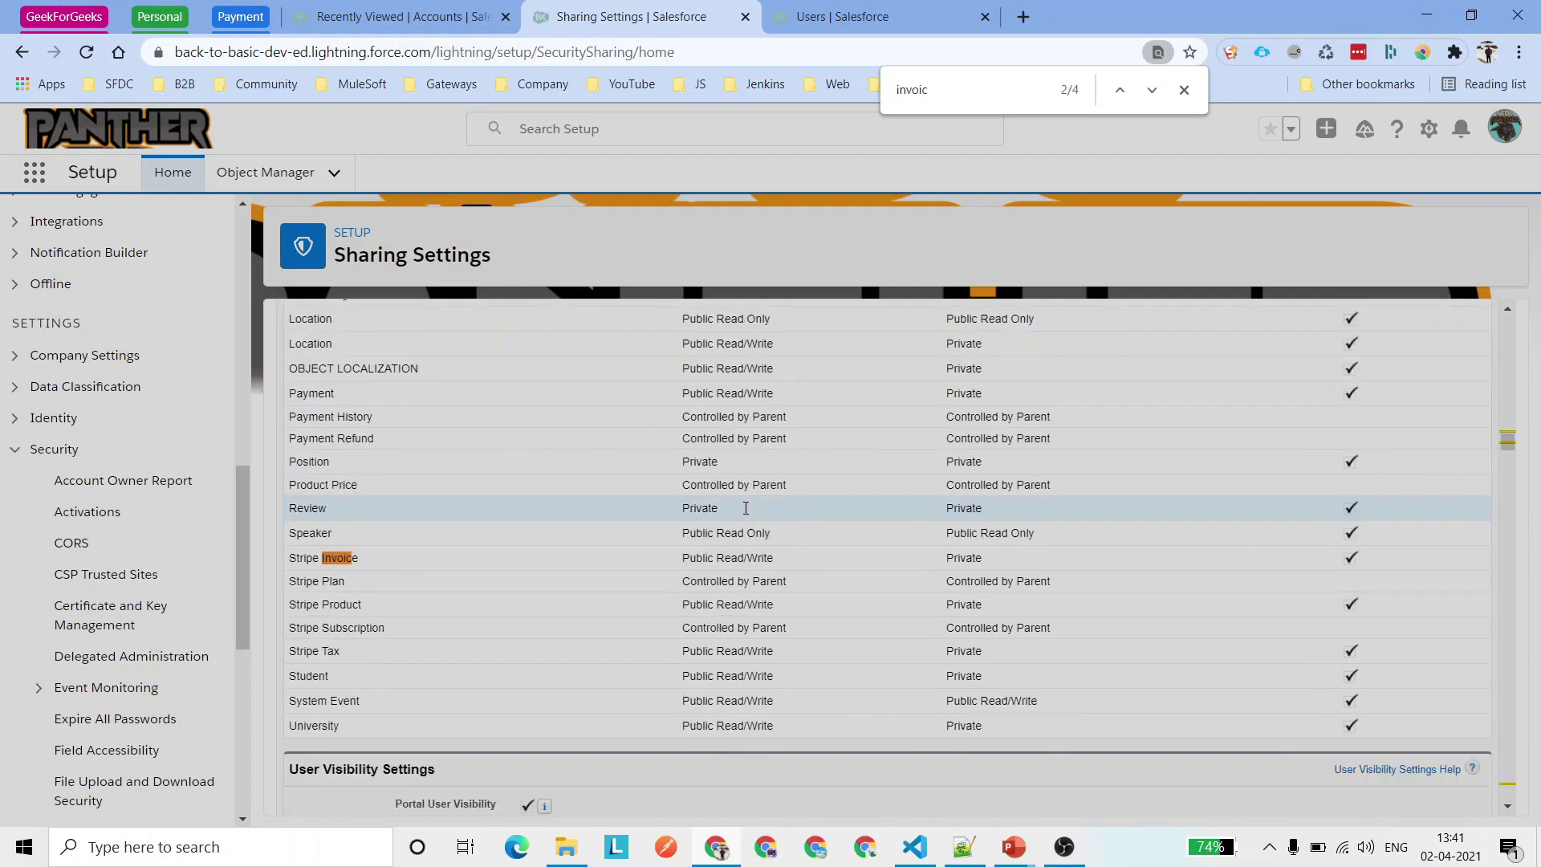
key("Return")
key("Return")
key("Return")
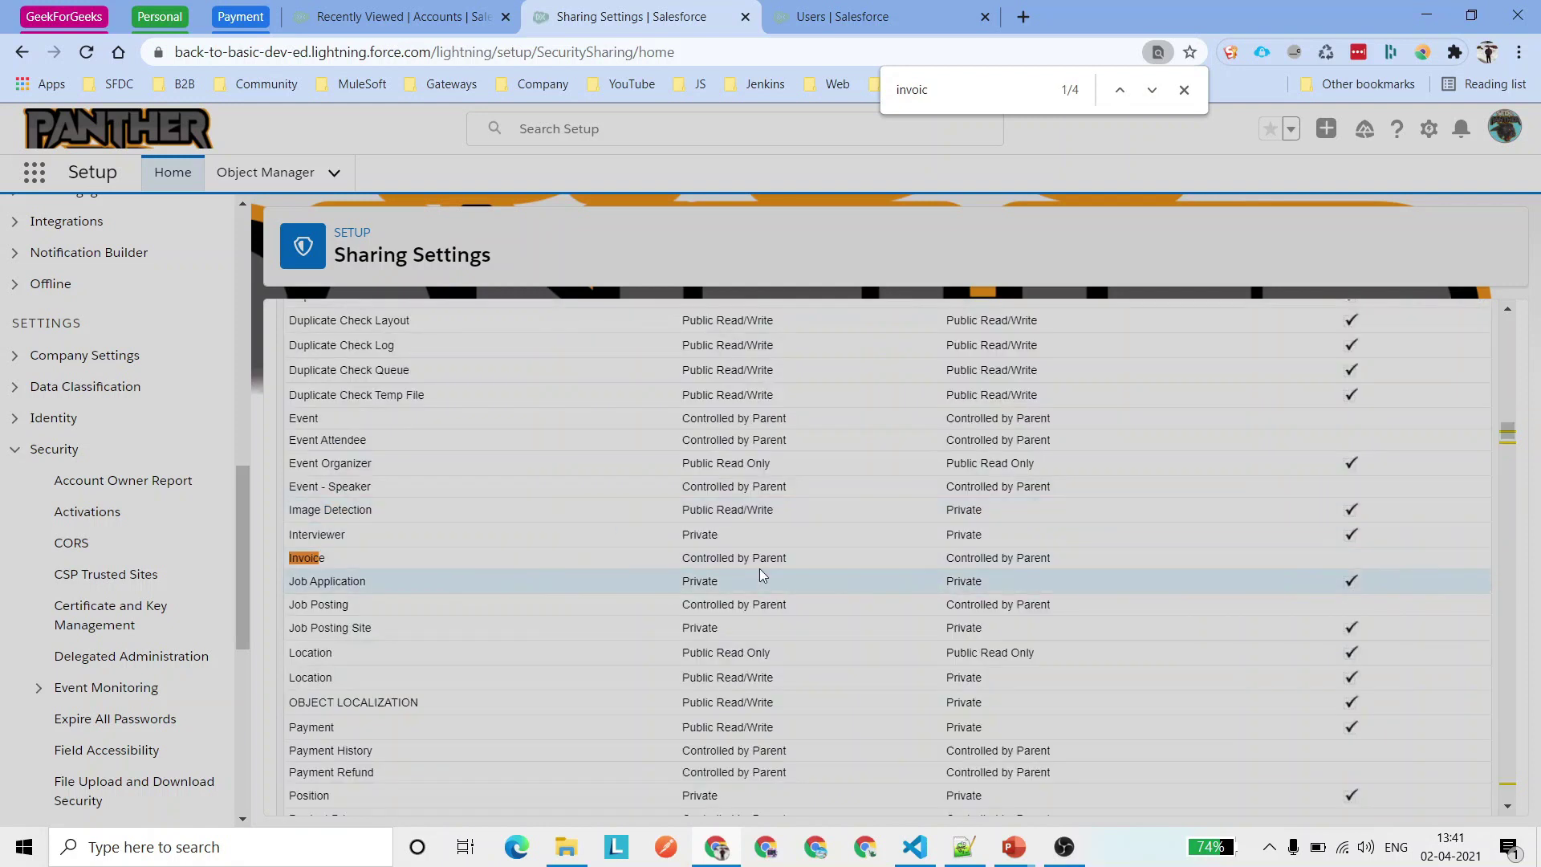
left_click_drag(674, 570, 820, 557)
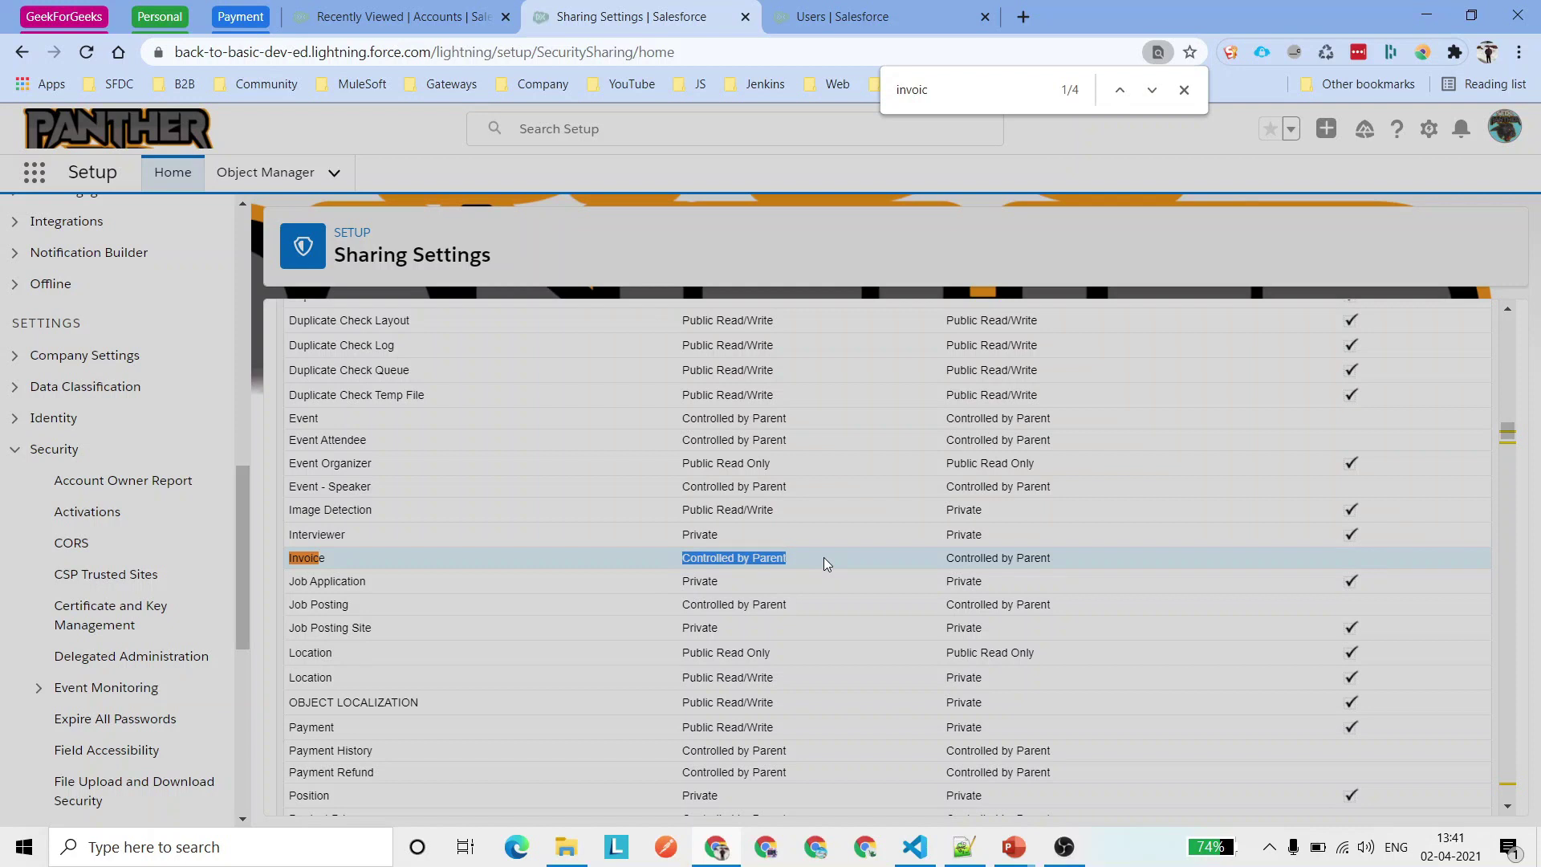
triple_click(694, 562)
scroll(693, 562, "up", 15)
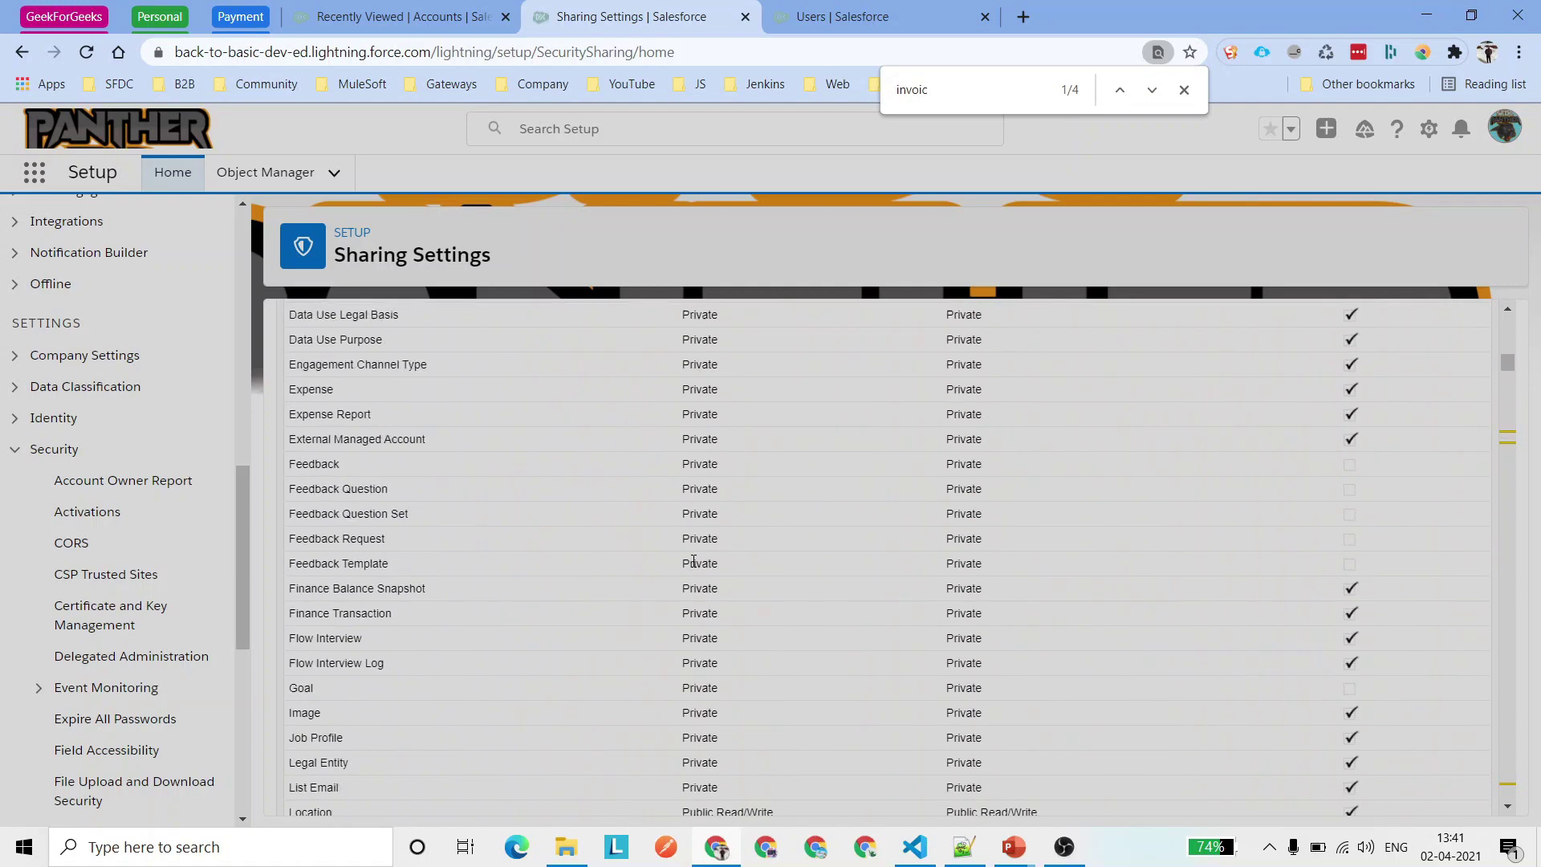
Start a new Business account named Implicit Sharing with United Oil & Gas, Singapore as the parent account.
left_click(401, 17)
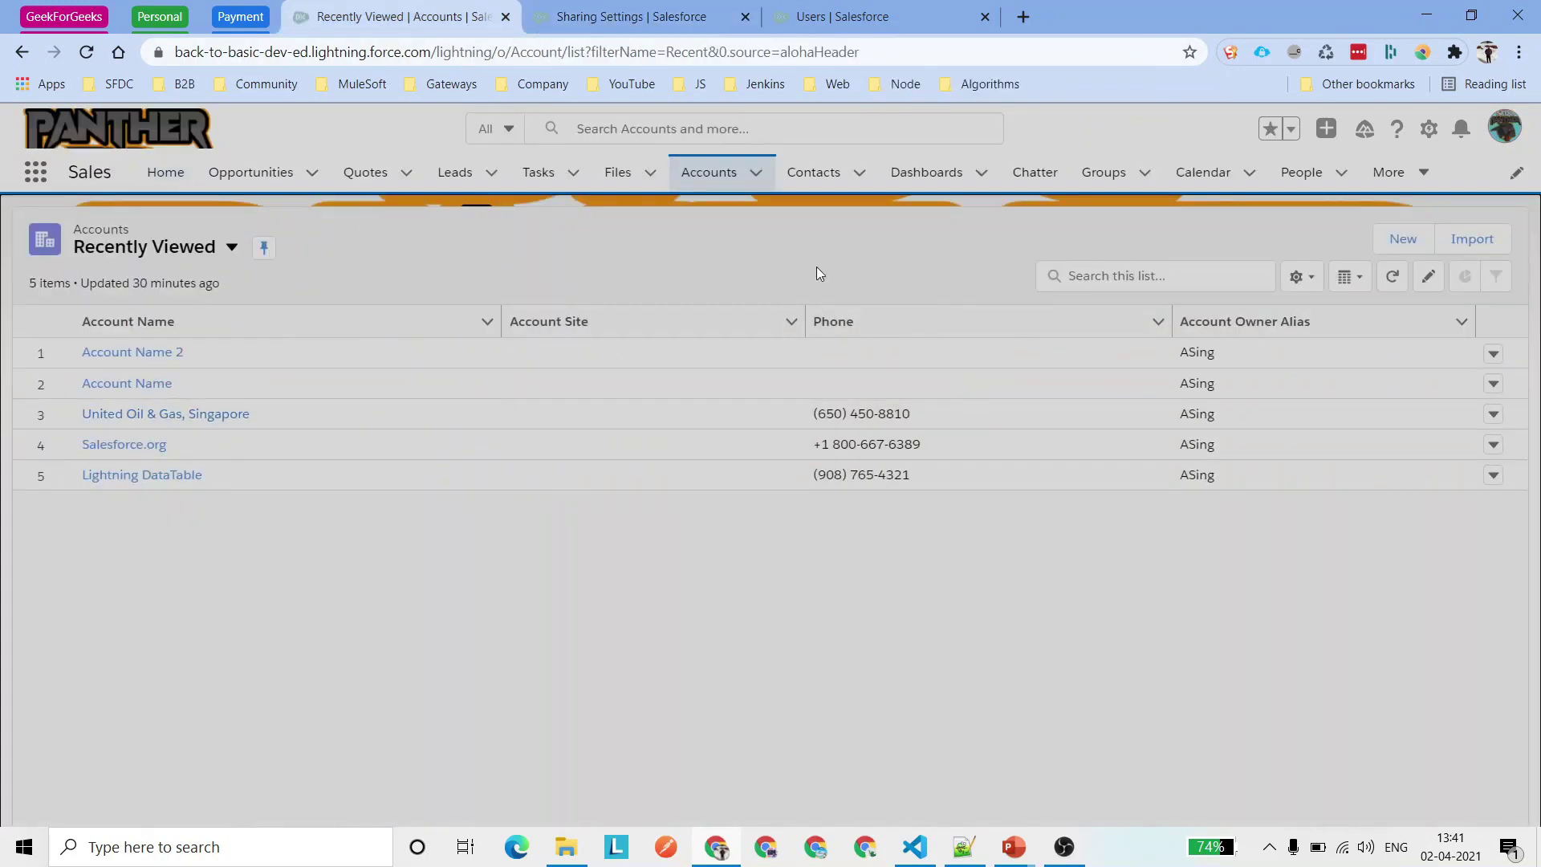
left_click(1403, 238)
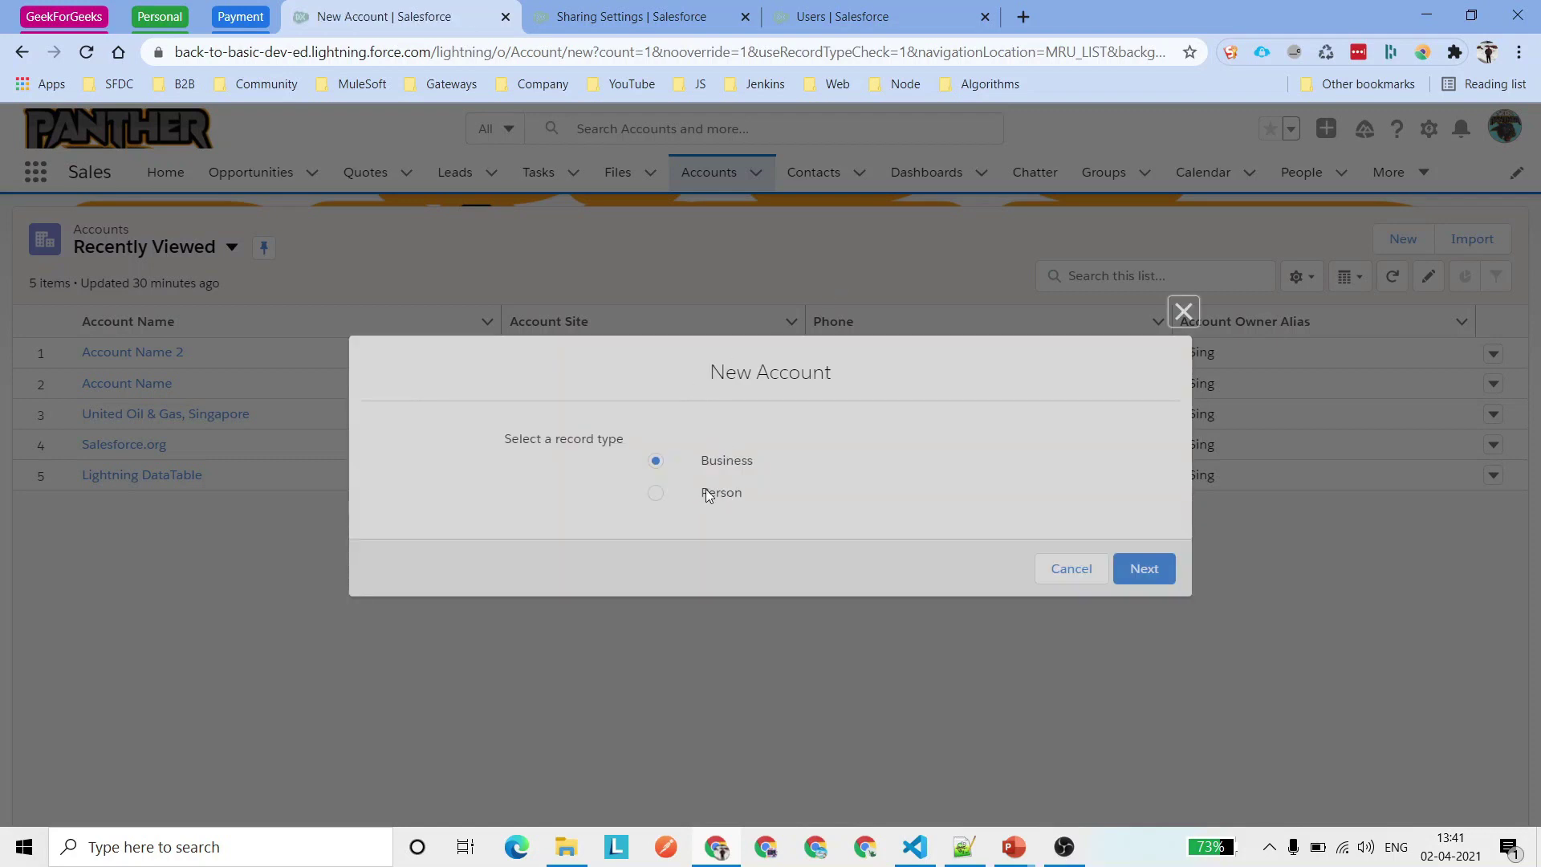
left_click(1143, 569)
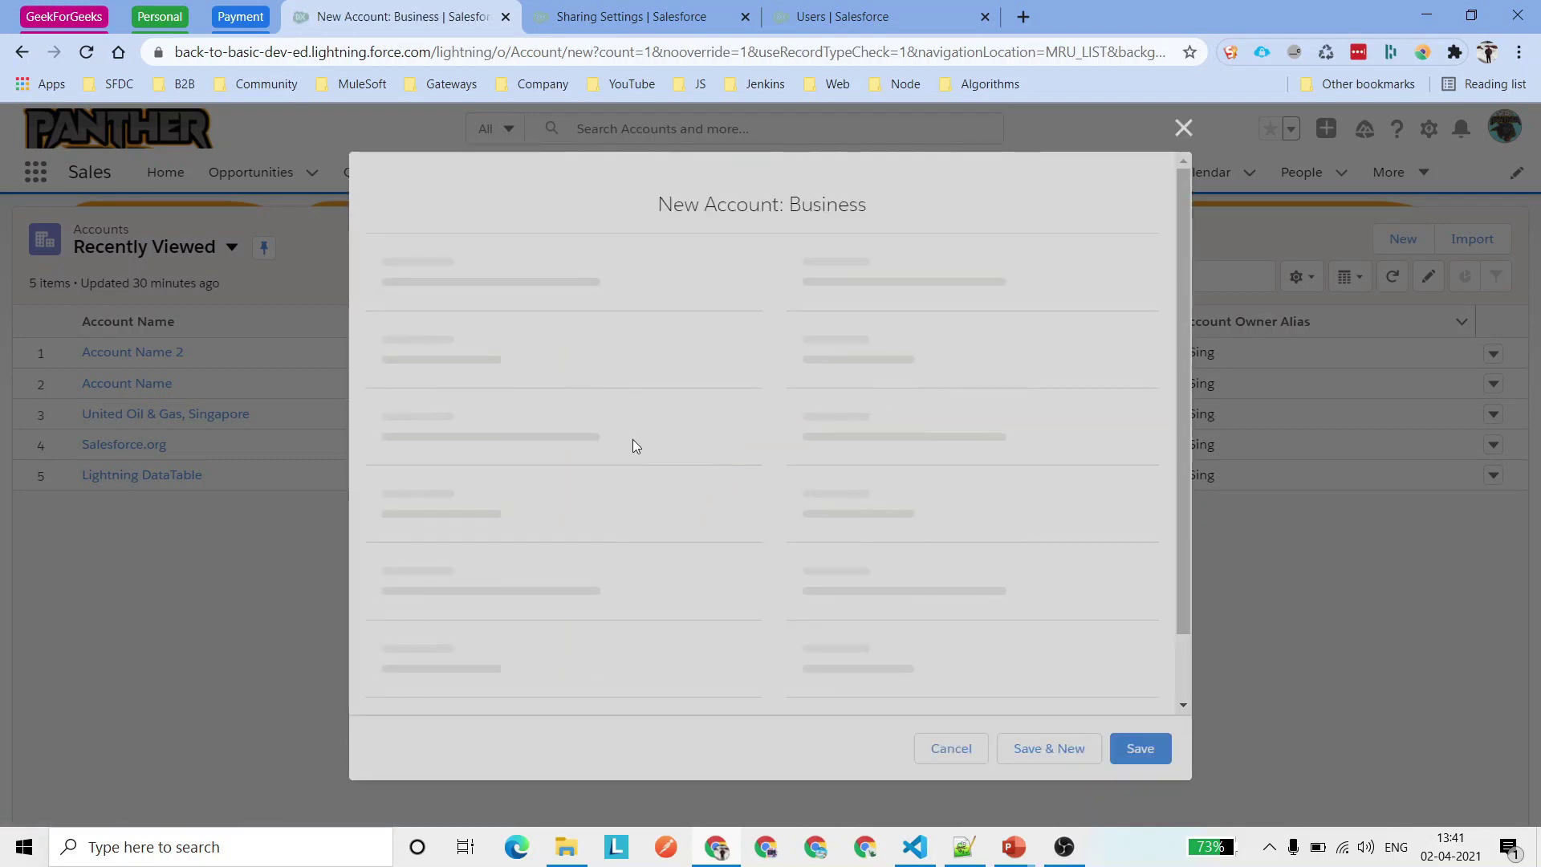
left_click(543, 368)
type("Invoice")
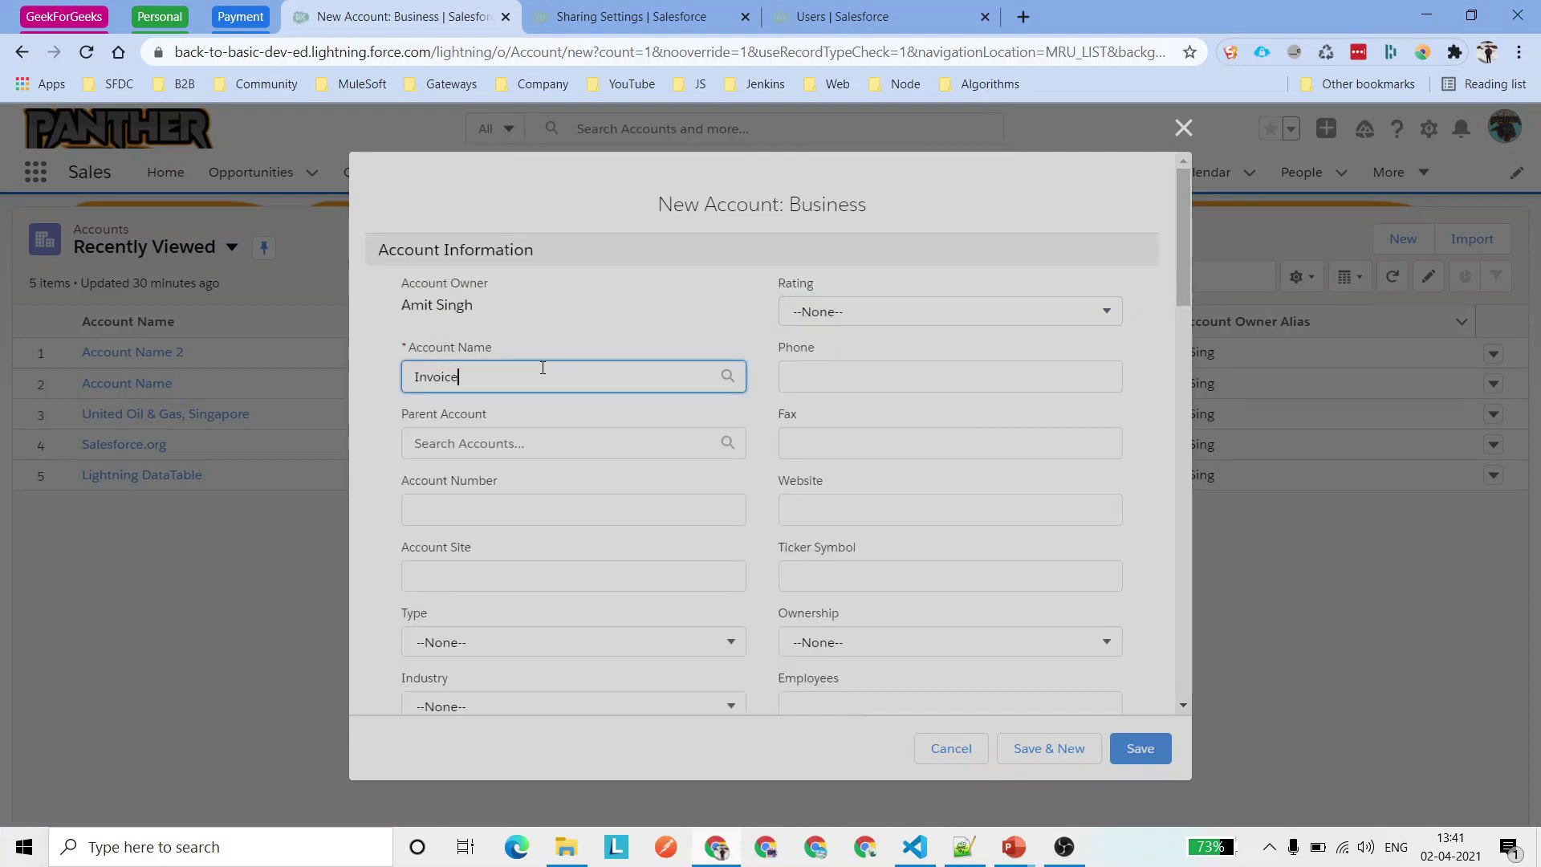
key("ctrl+a")
type("Imp")
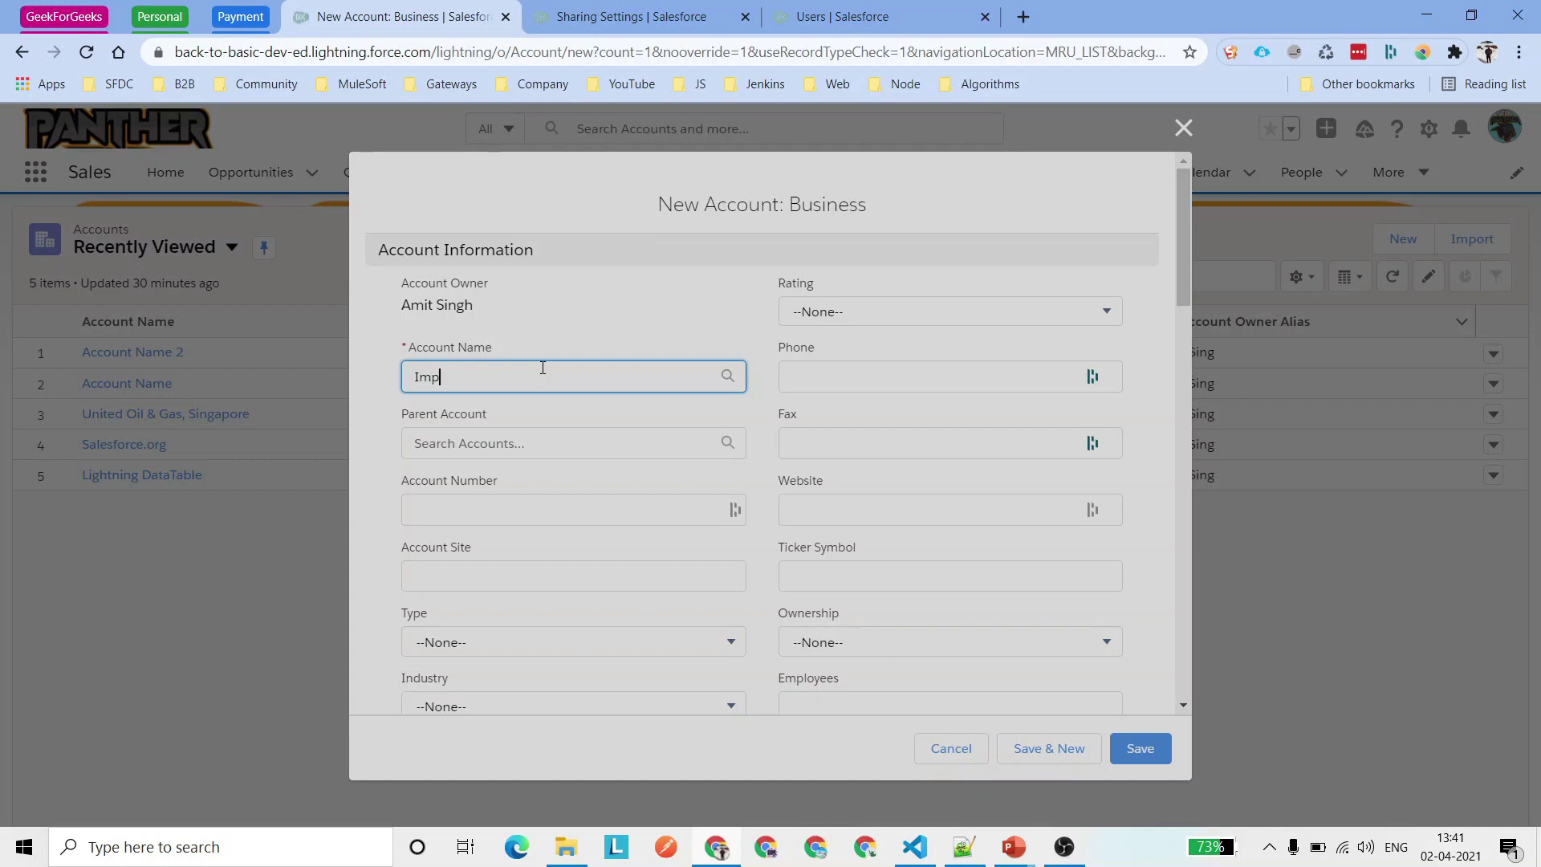
type("licit Sharing")
left_click(535, 443)
left_click(580, 566)
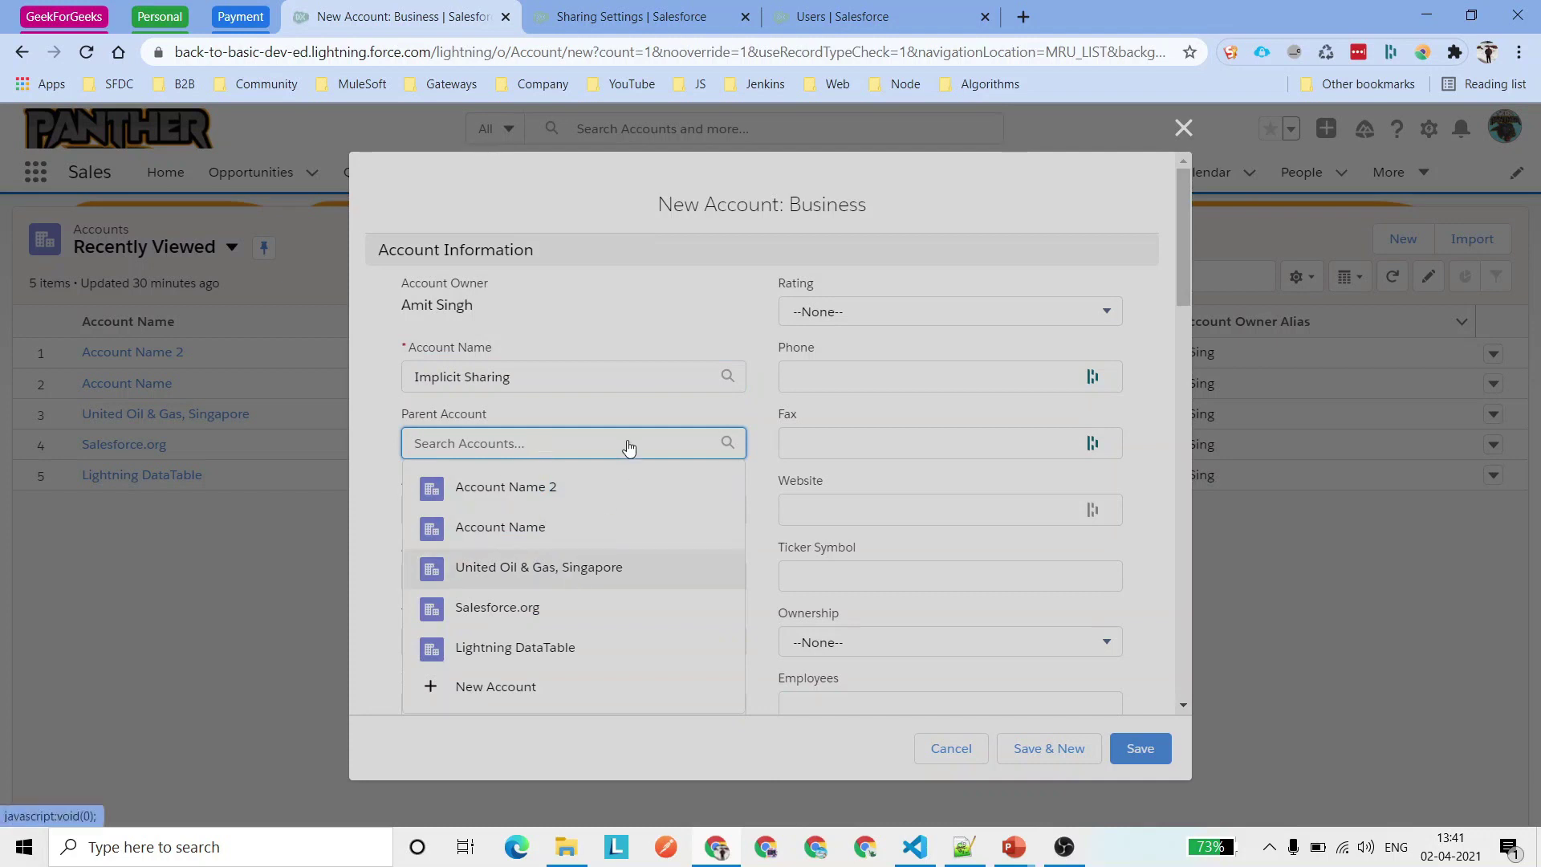
Set the account's rating to Warm, ownership to Public, type to Customer - Direct and industry to Biotechnology, and save the record.
left_click(886, 323)
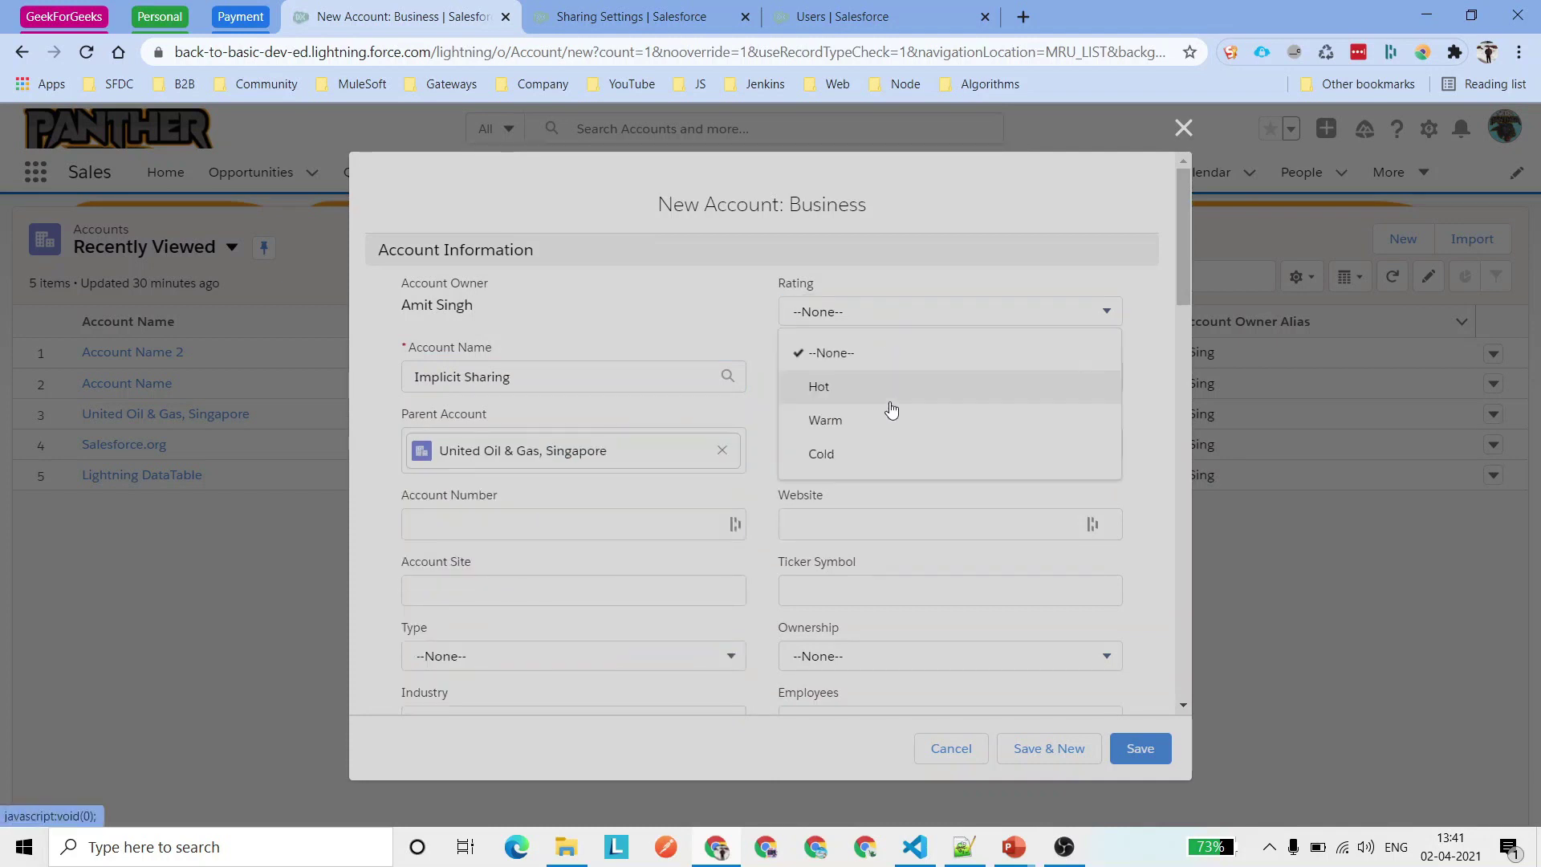
left_click(888, 413)
scroll(762, 422, "down", 3)
left_click(868, 459)
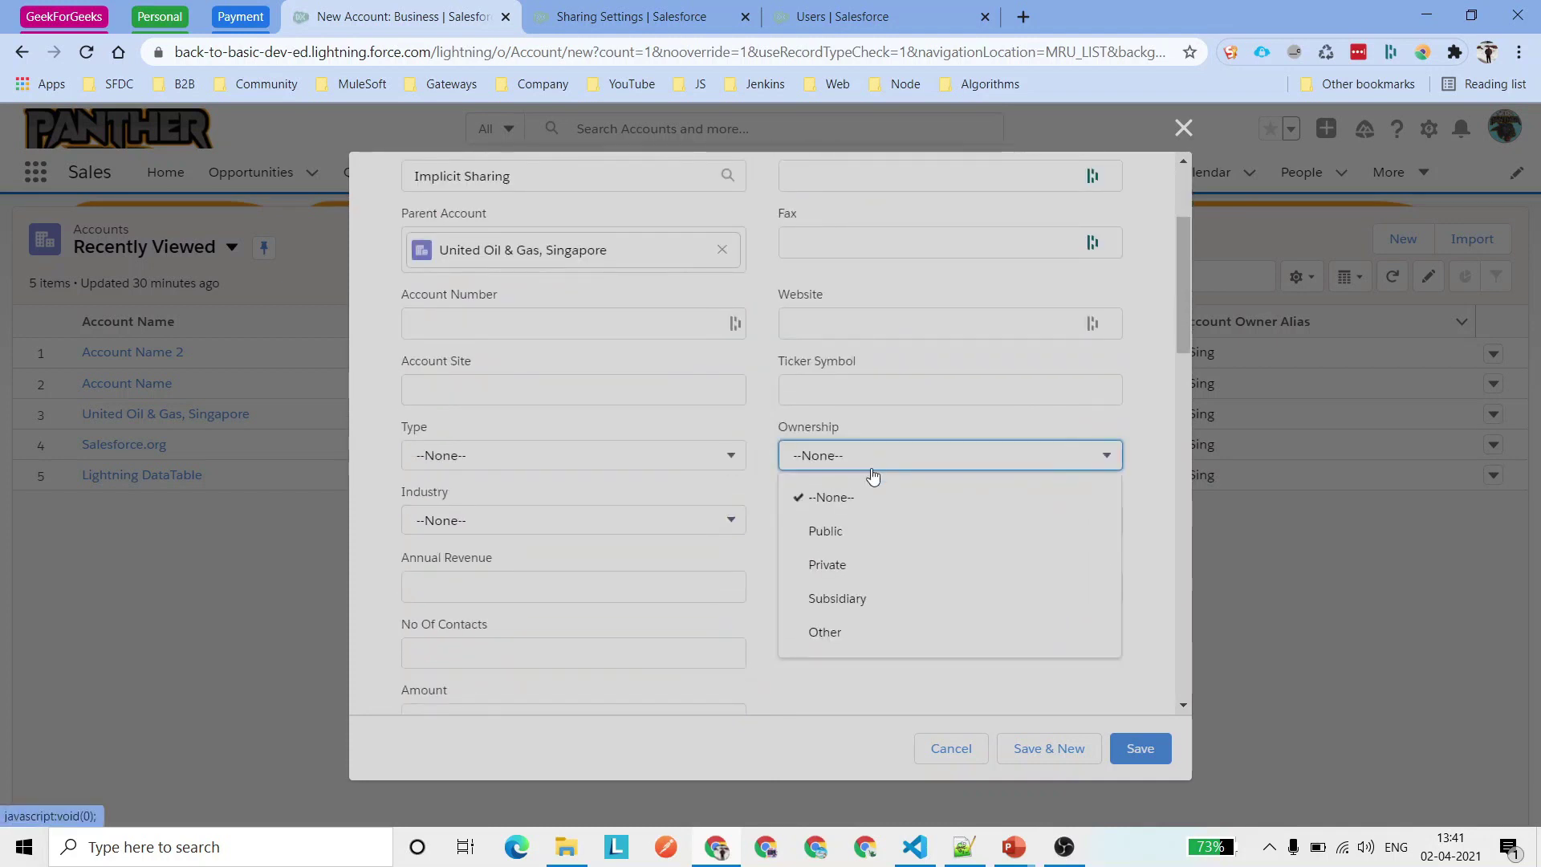
left_click(849, 534)
left_click(541, 454)
left_click(546, 554)
left_click(519, 523)
left_click(542, 612)
left_click(1144, 748)
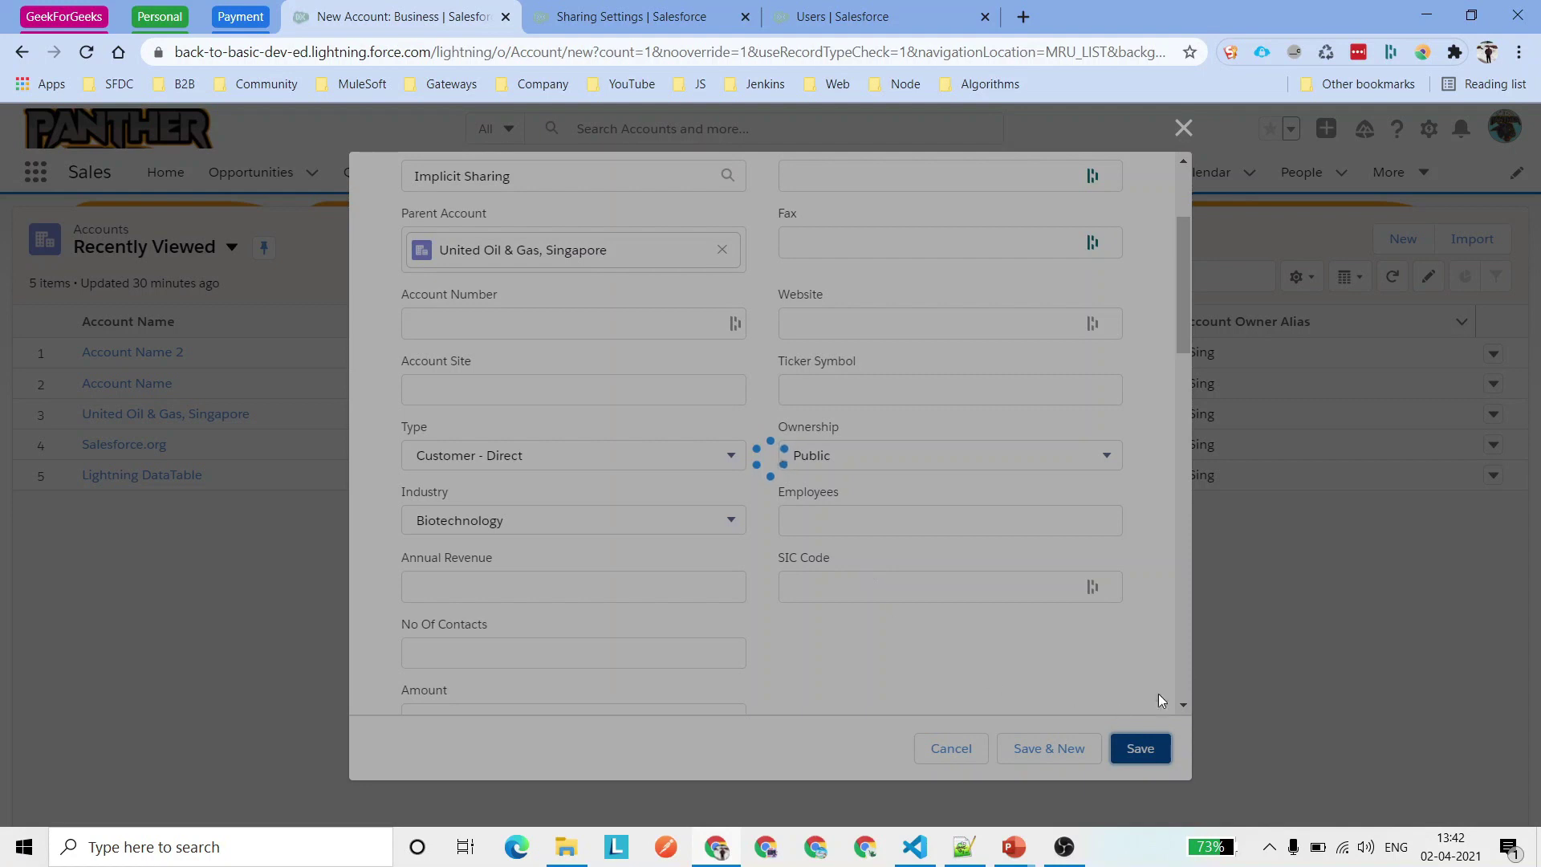
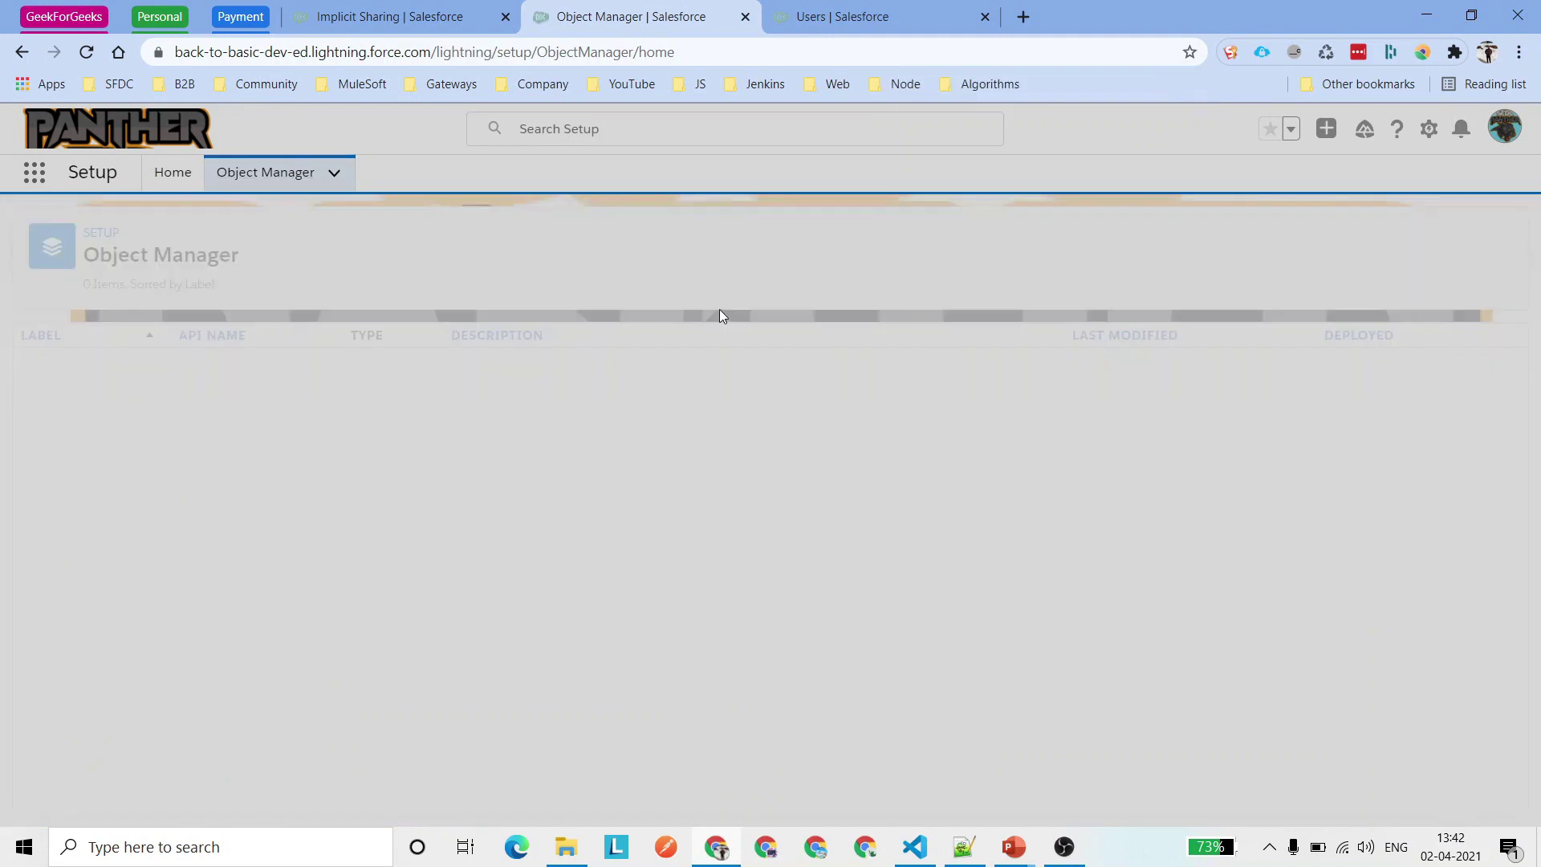
Find the Account object in Object Manager and open its Account Layout page layout for editing.
left_click(1176, 239)
type("Account")
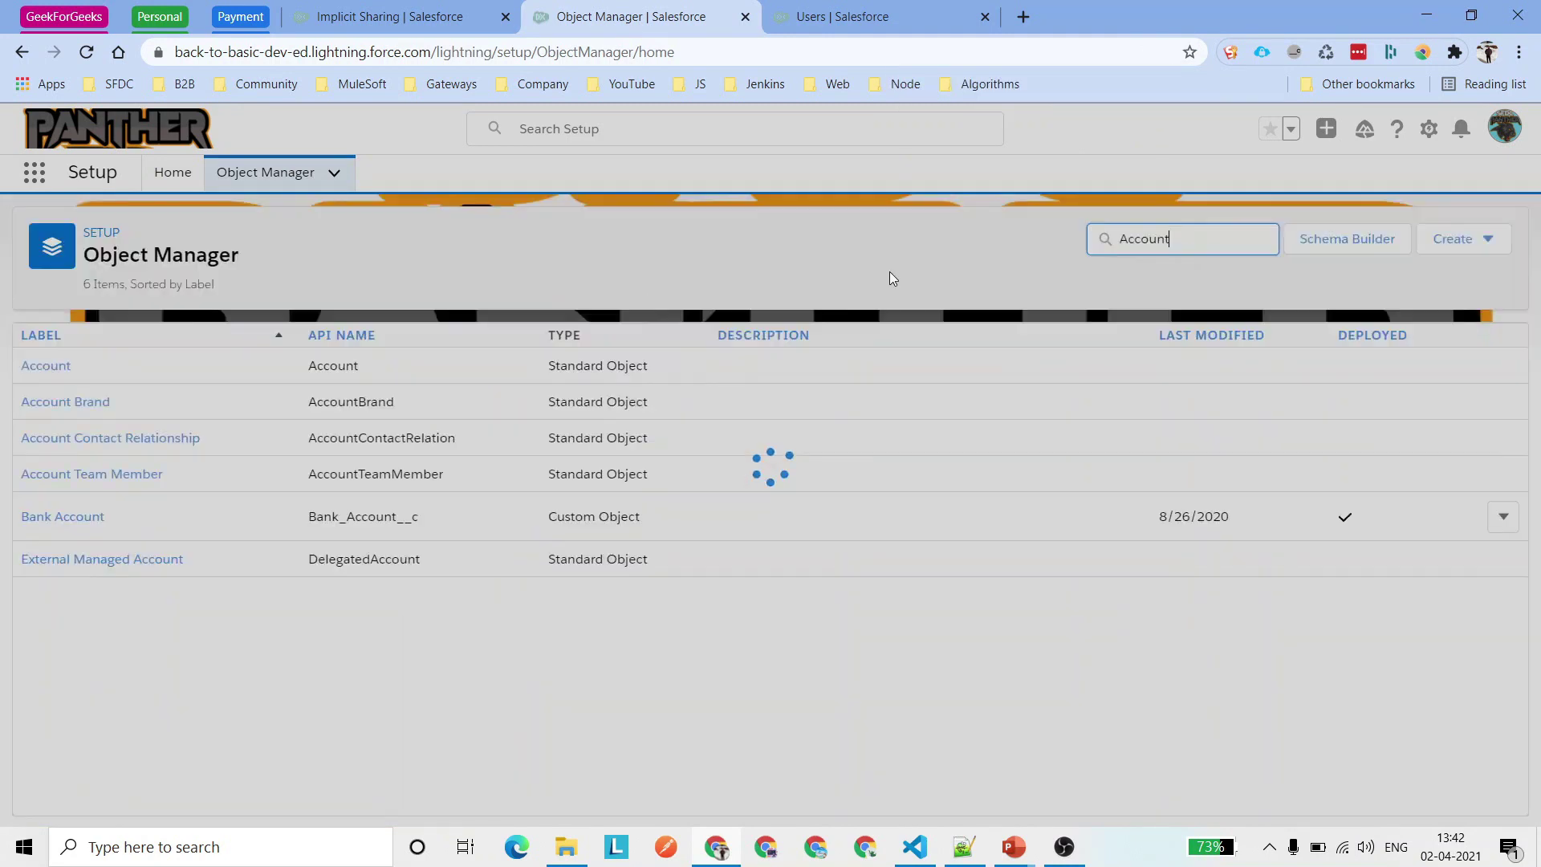
left_click(65, 368)
left_click(84, 406)
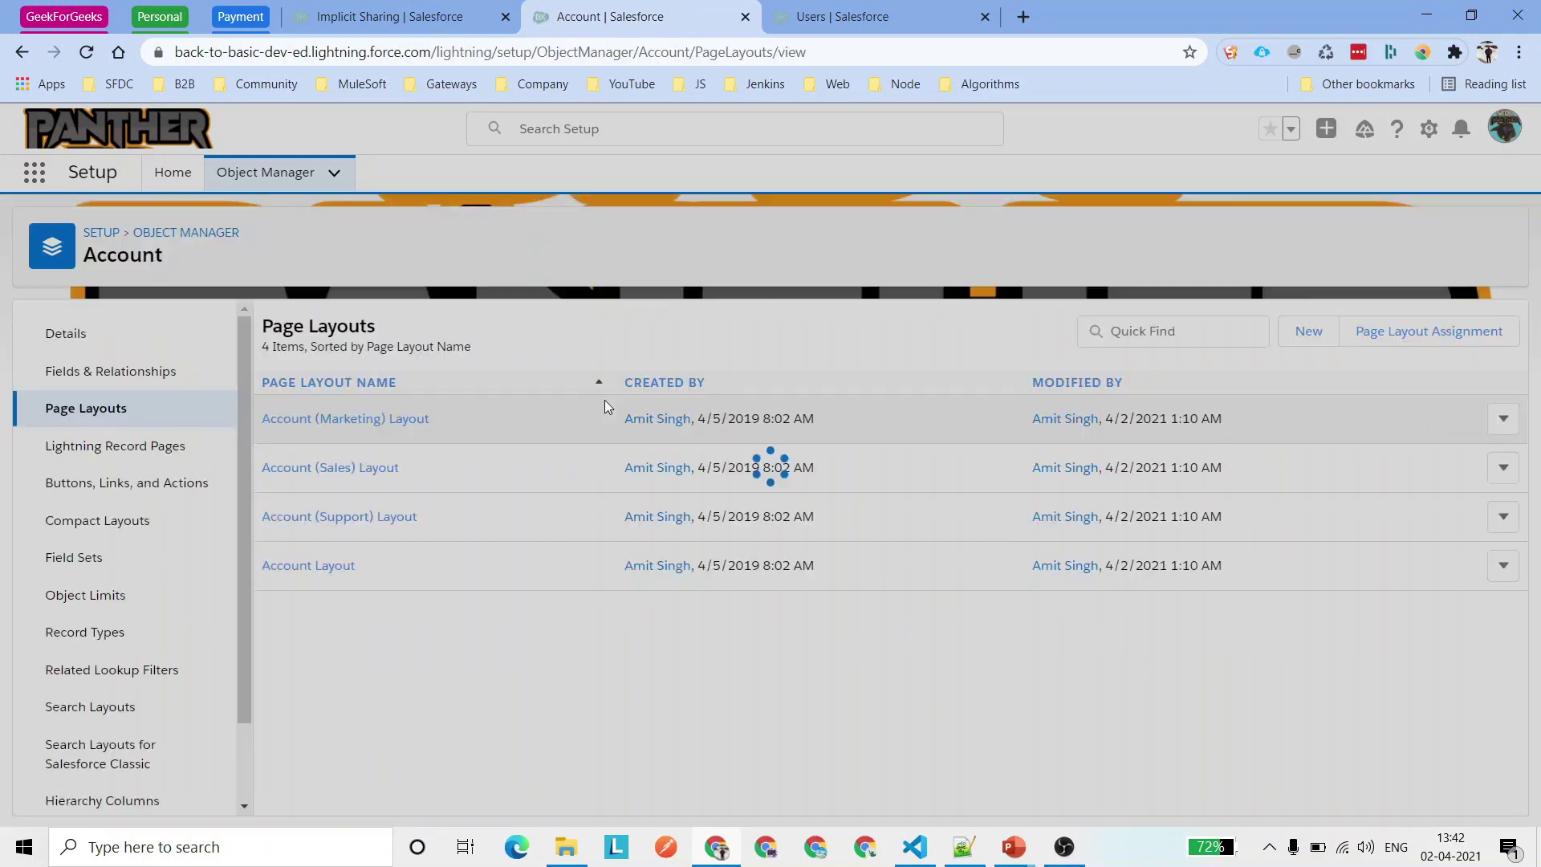
left_click(337, 567)
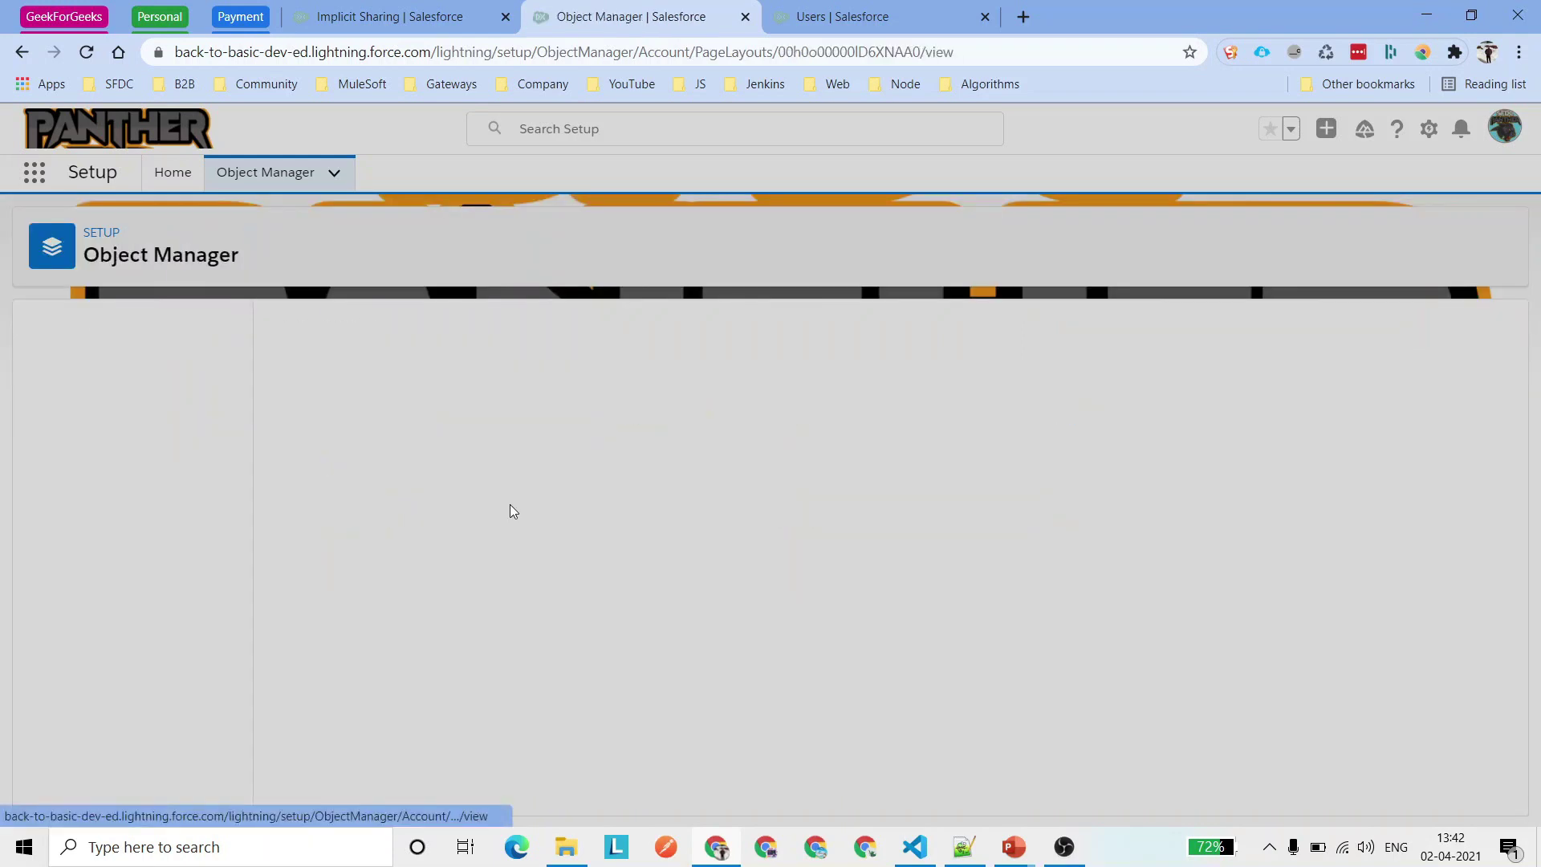
Search the layout's related lists for Invoices and locate that list on the page layout.
scroll(337, 449, "down", 2)
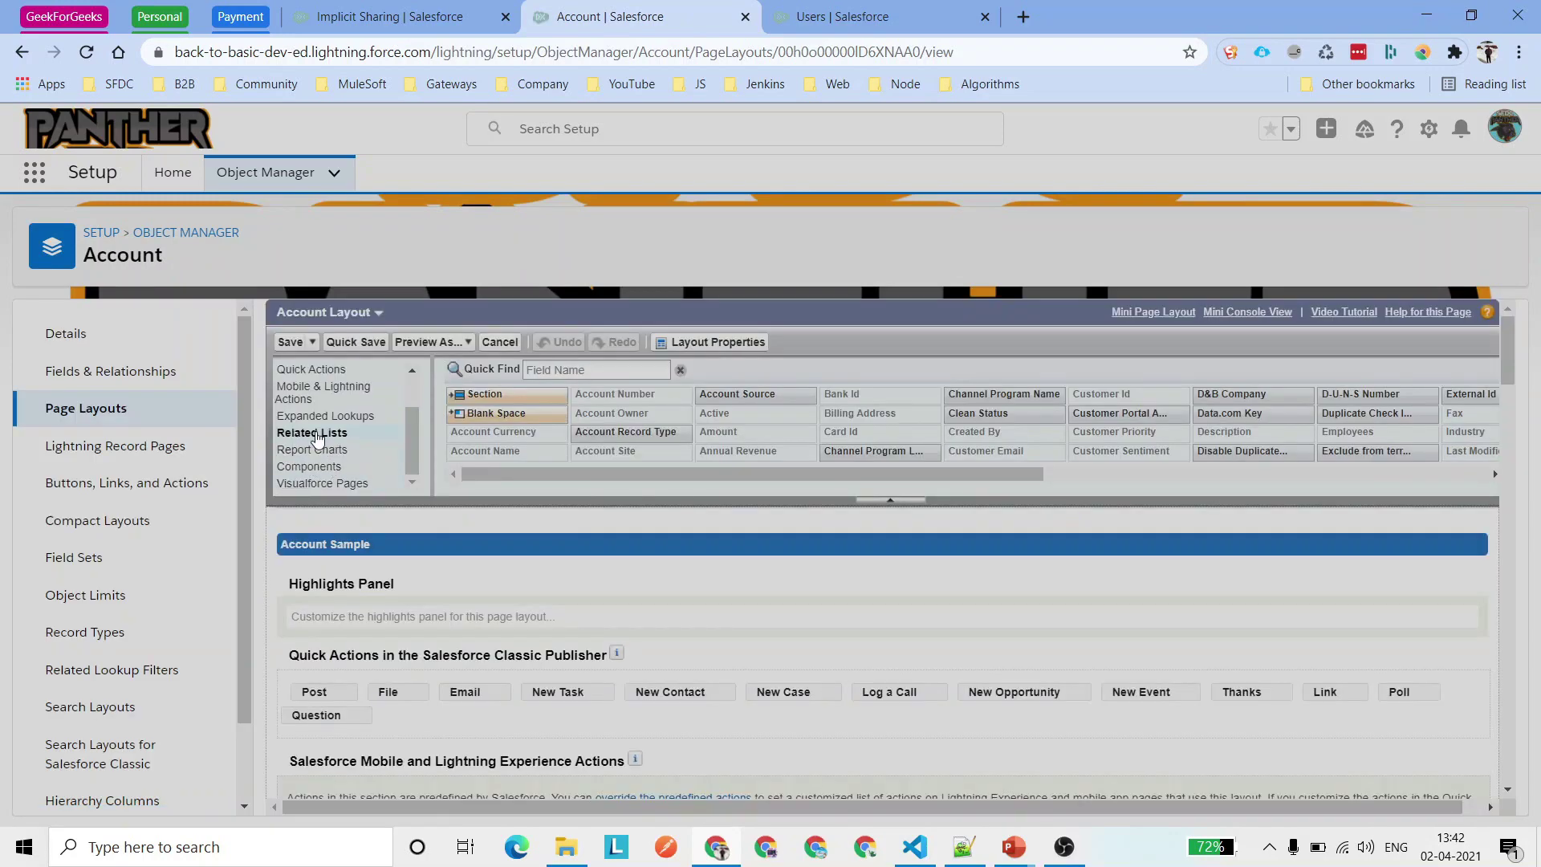
left_click(317, 406)
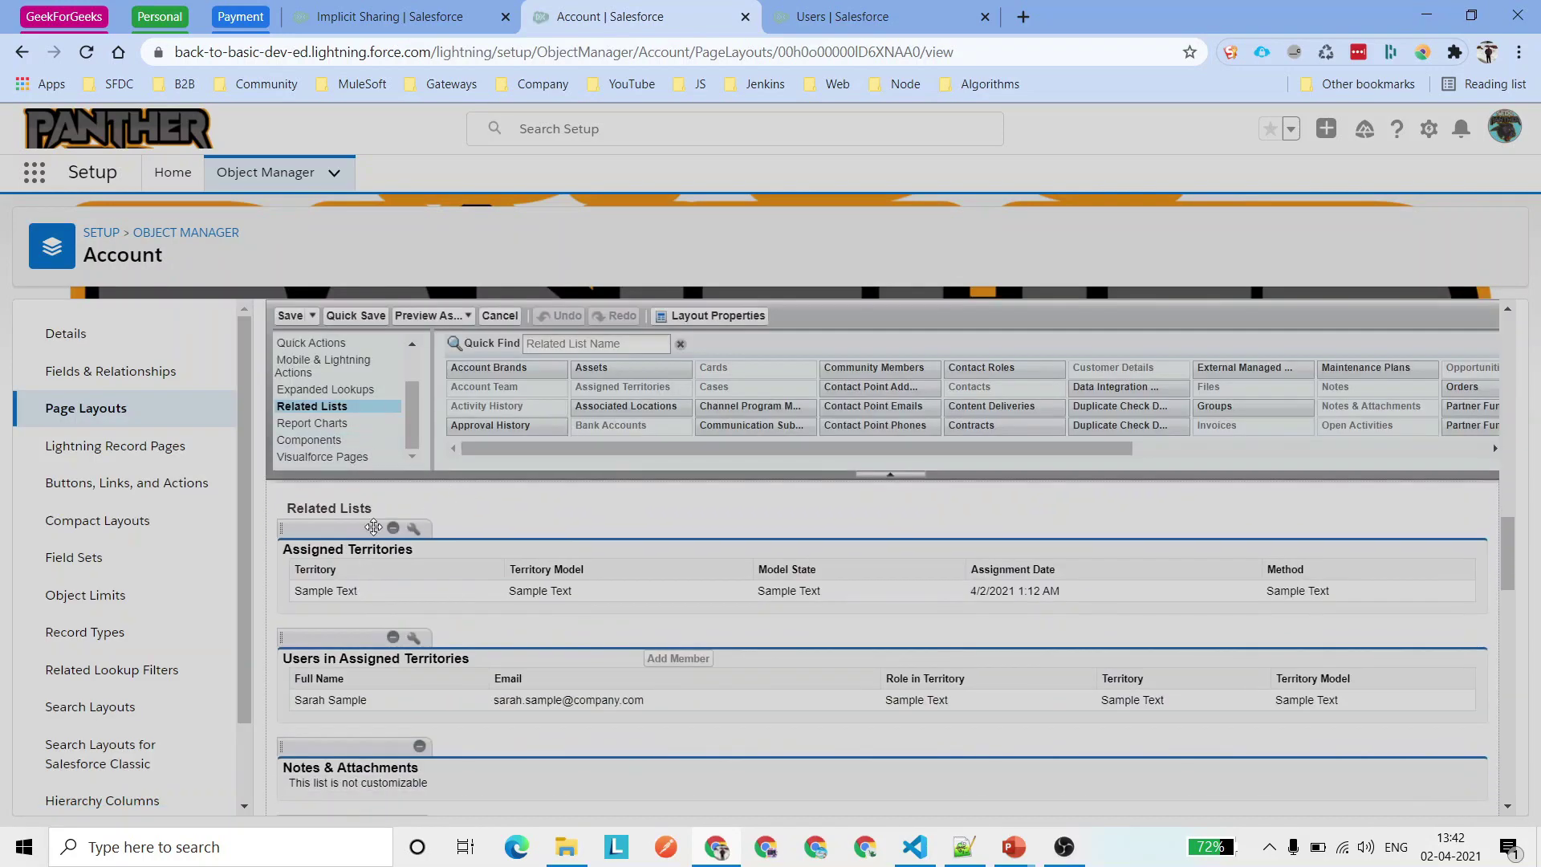
left_click(610, 338)
type("inv")
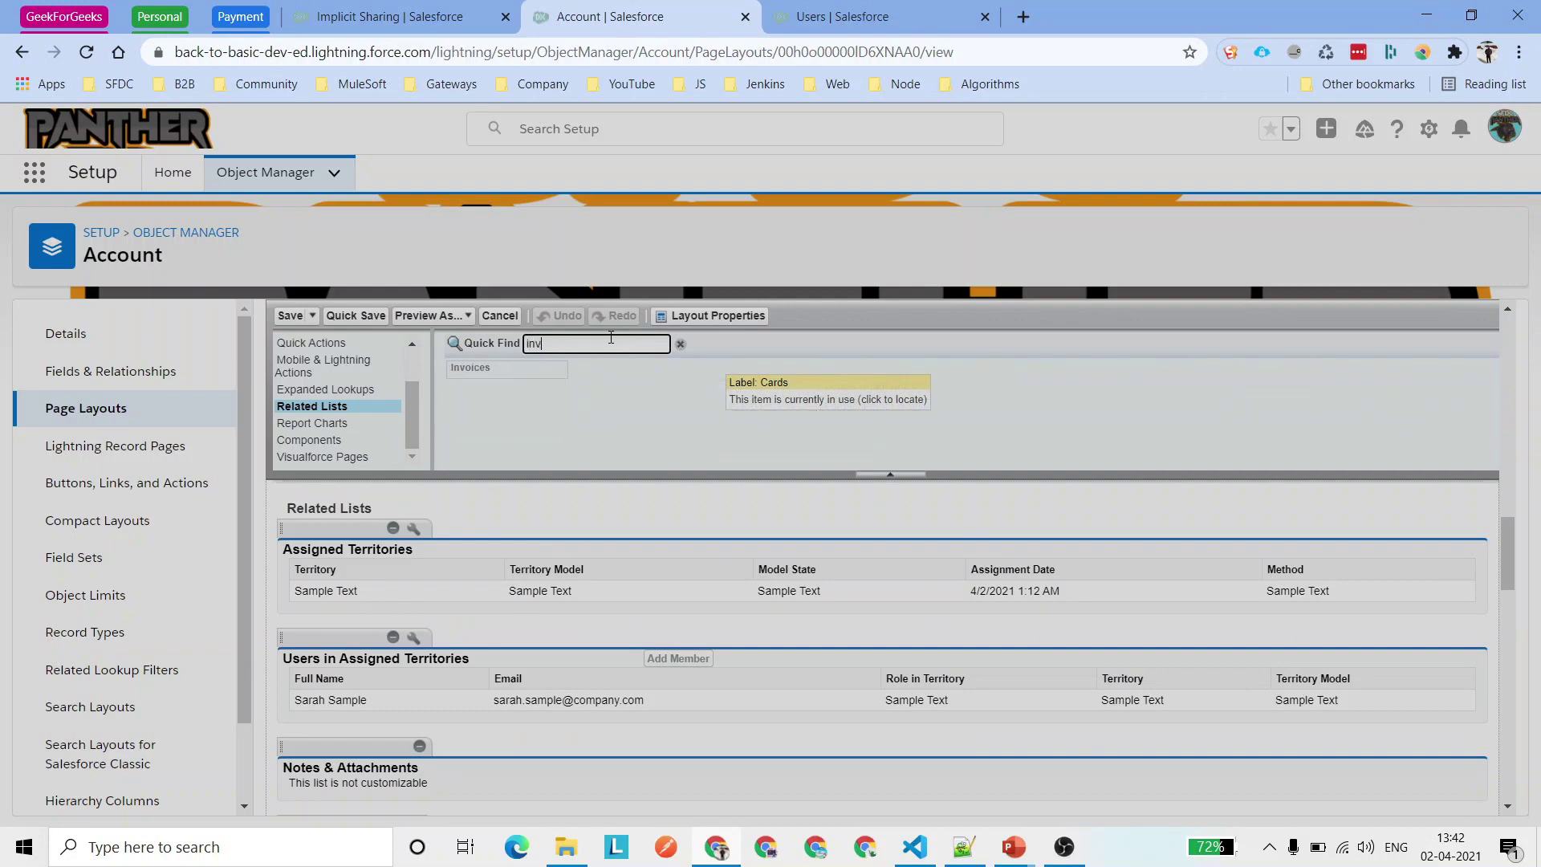
left_click(515, 370)
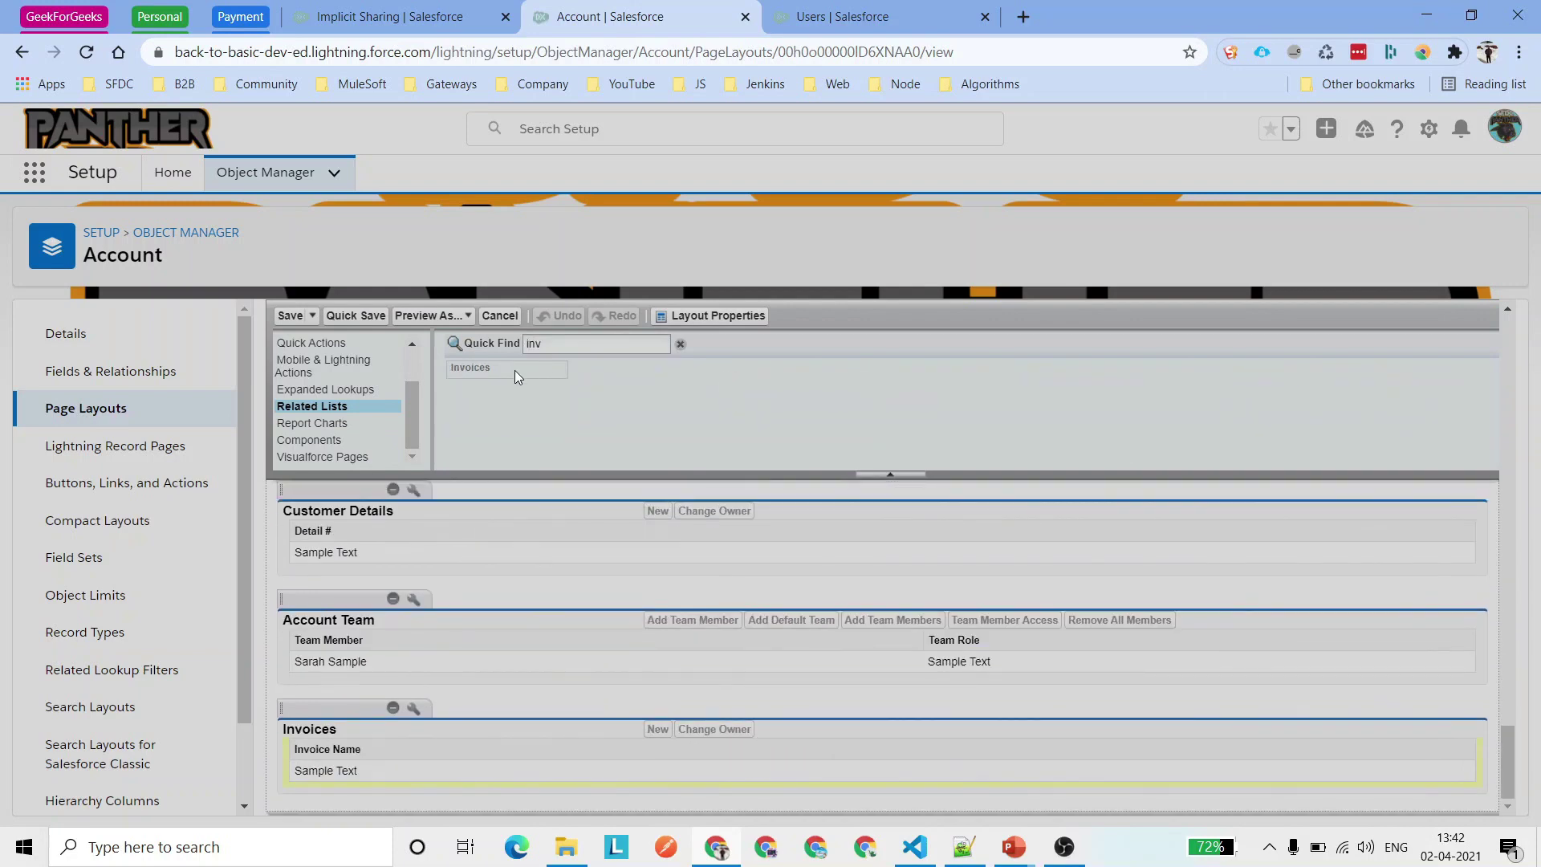
Add the Amount column to the Invoices related list and save the page layout despite the controlling-field warning.
left_click(413, 709)
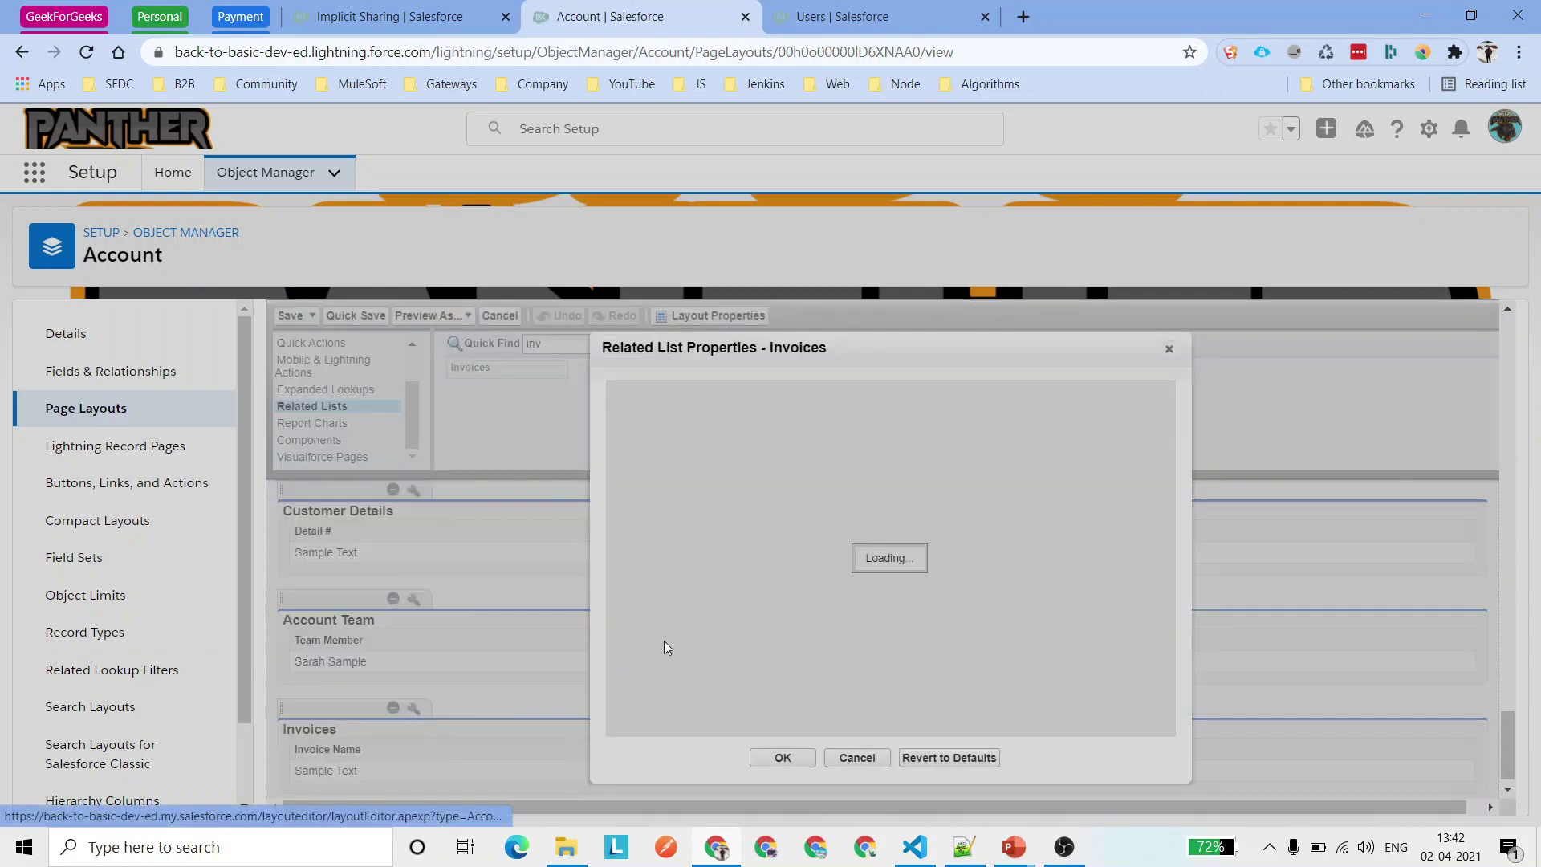
left_click(670, 471)
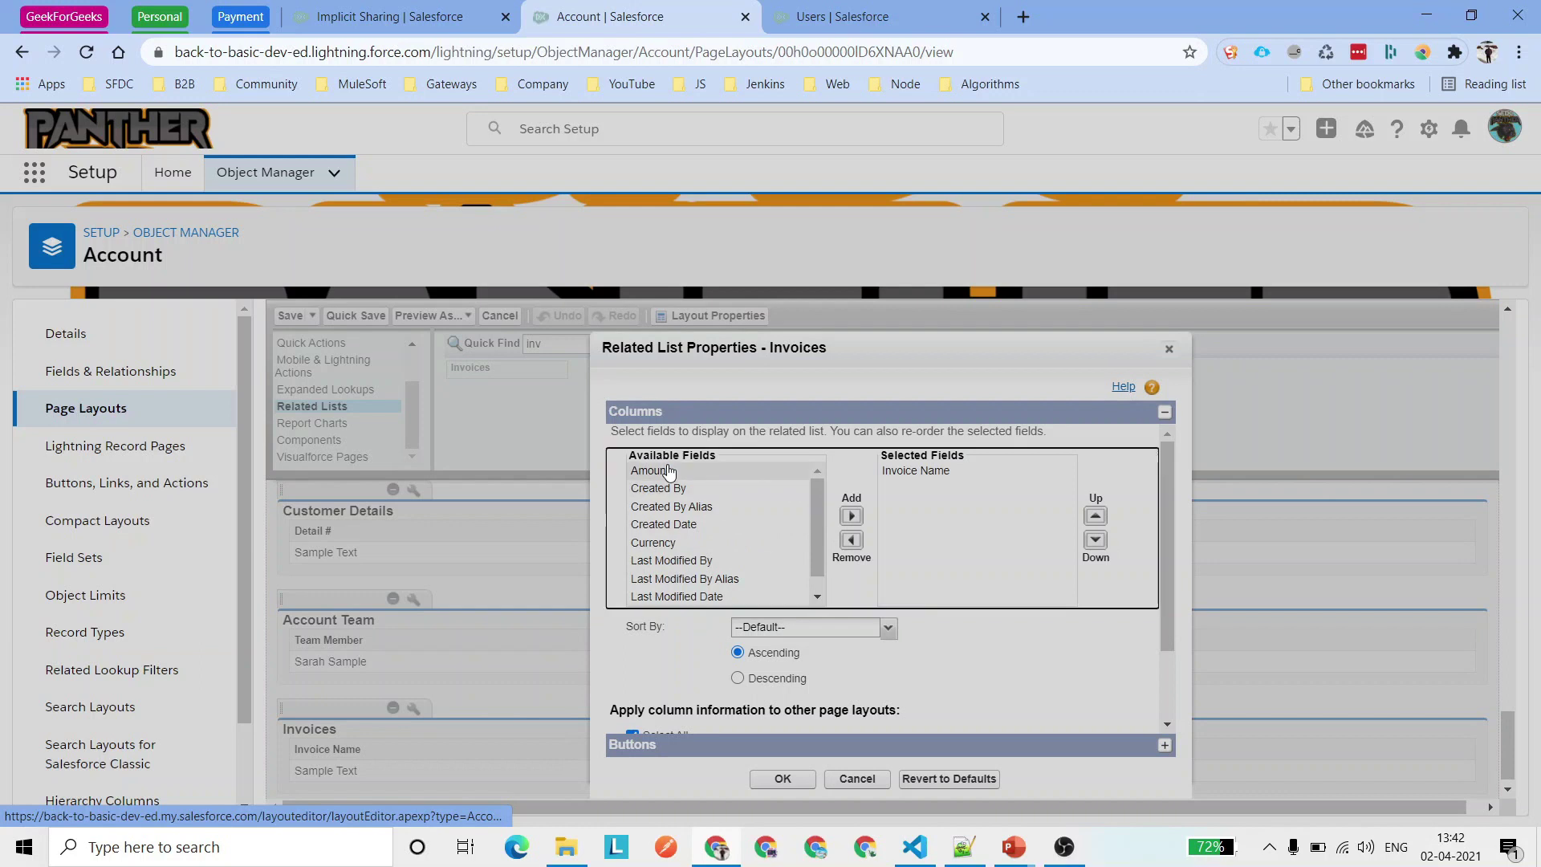
left_click(852, 515)
left_click(783, 778)
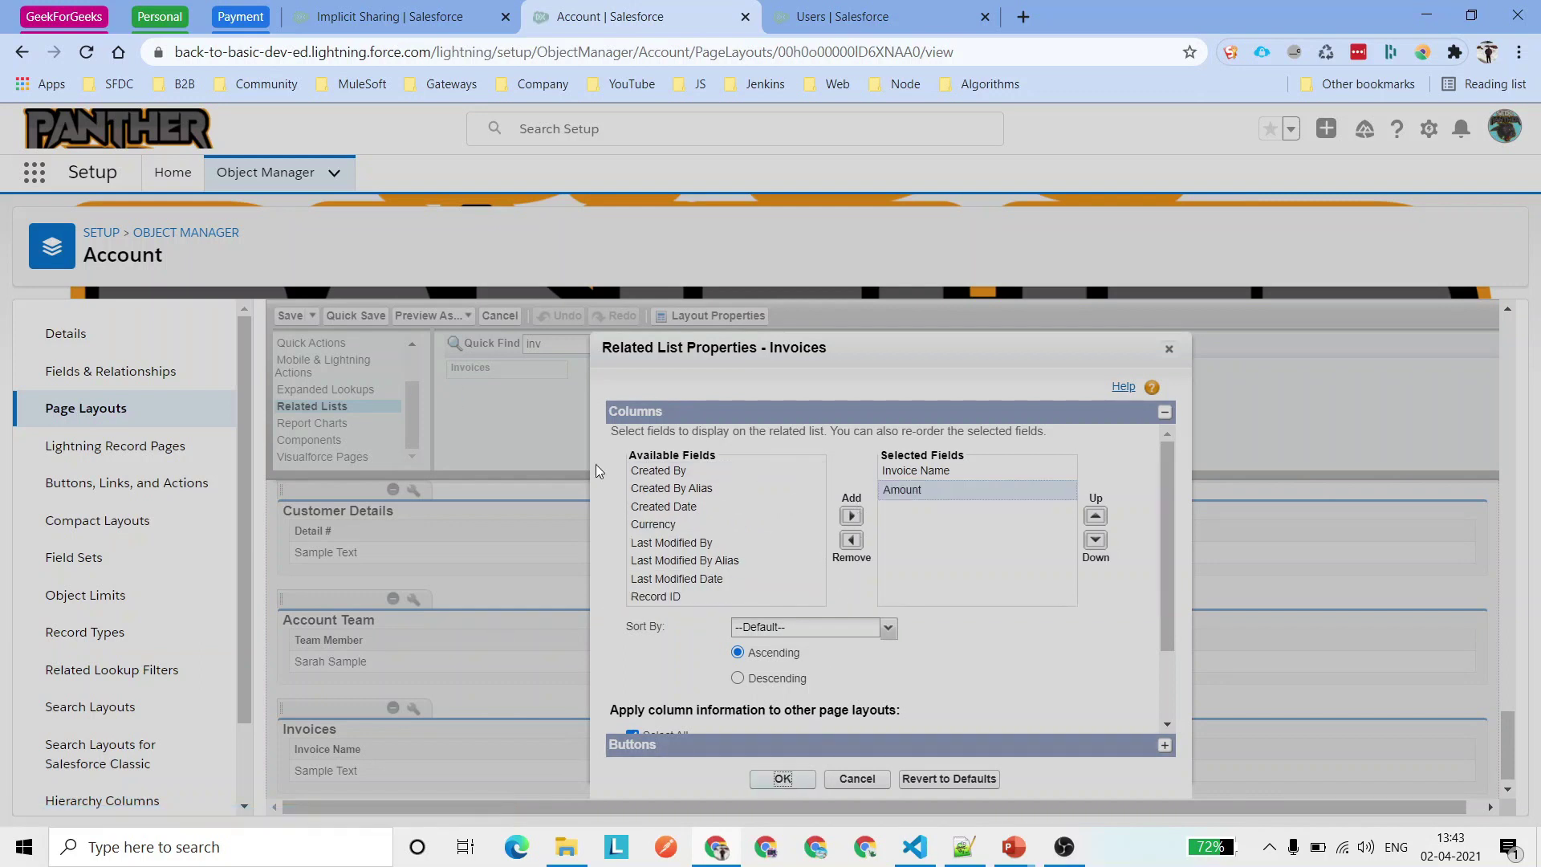
left_click(289, 315)
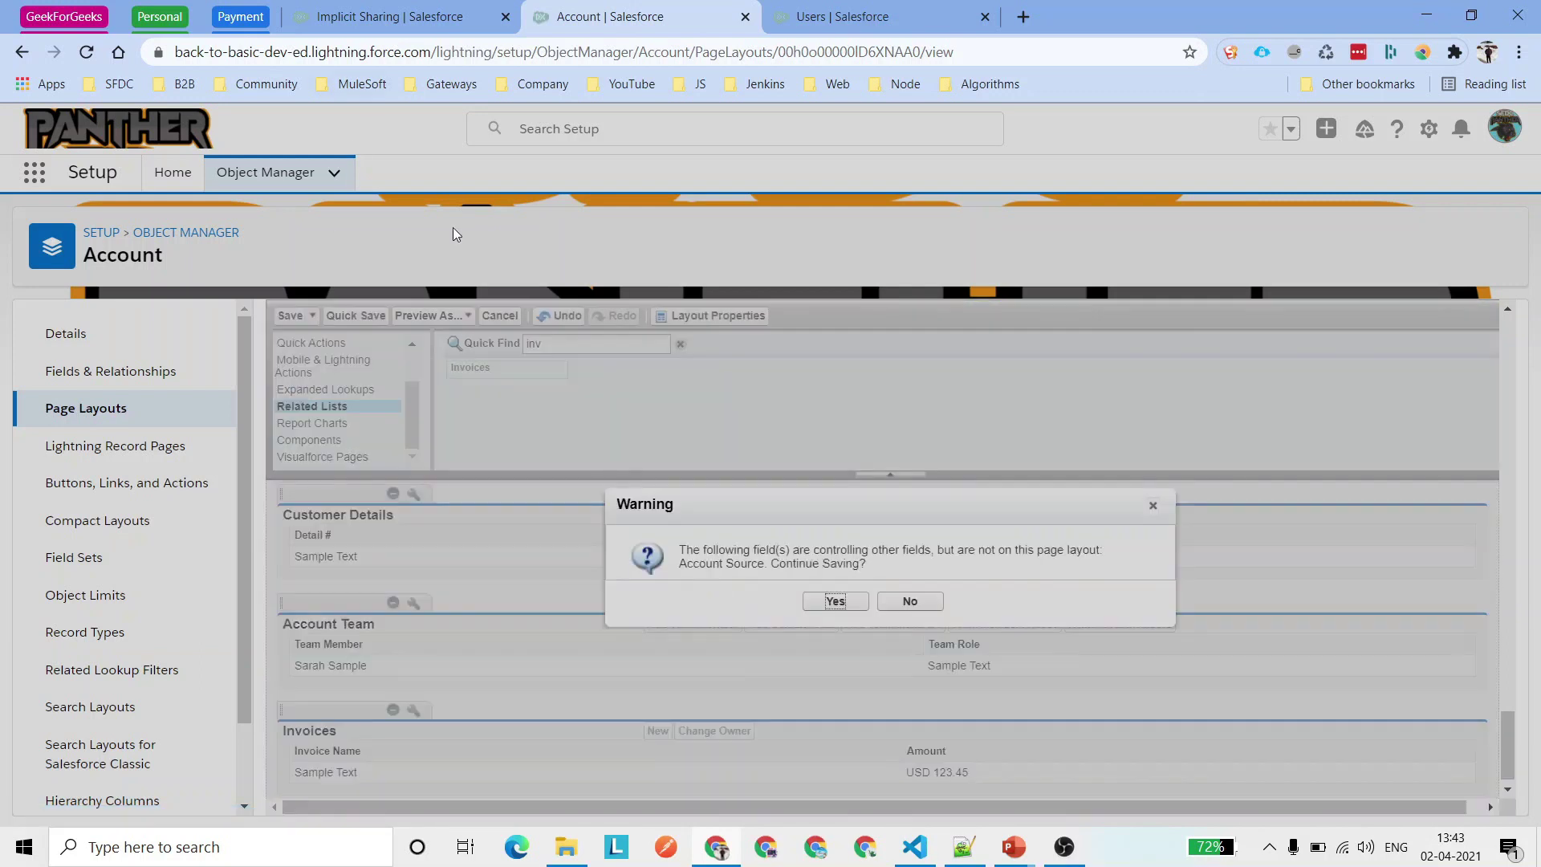
left_click(835, 601)
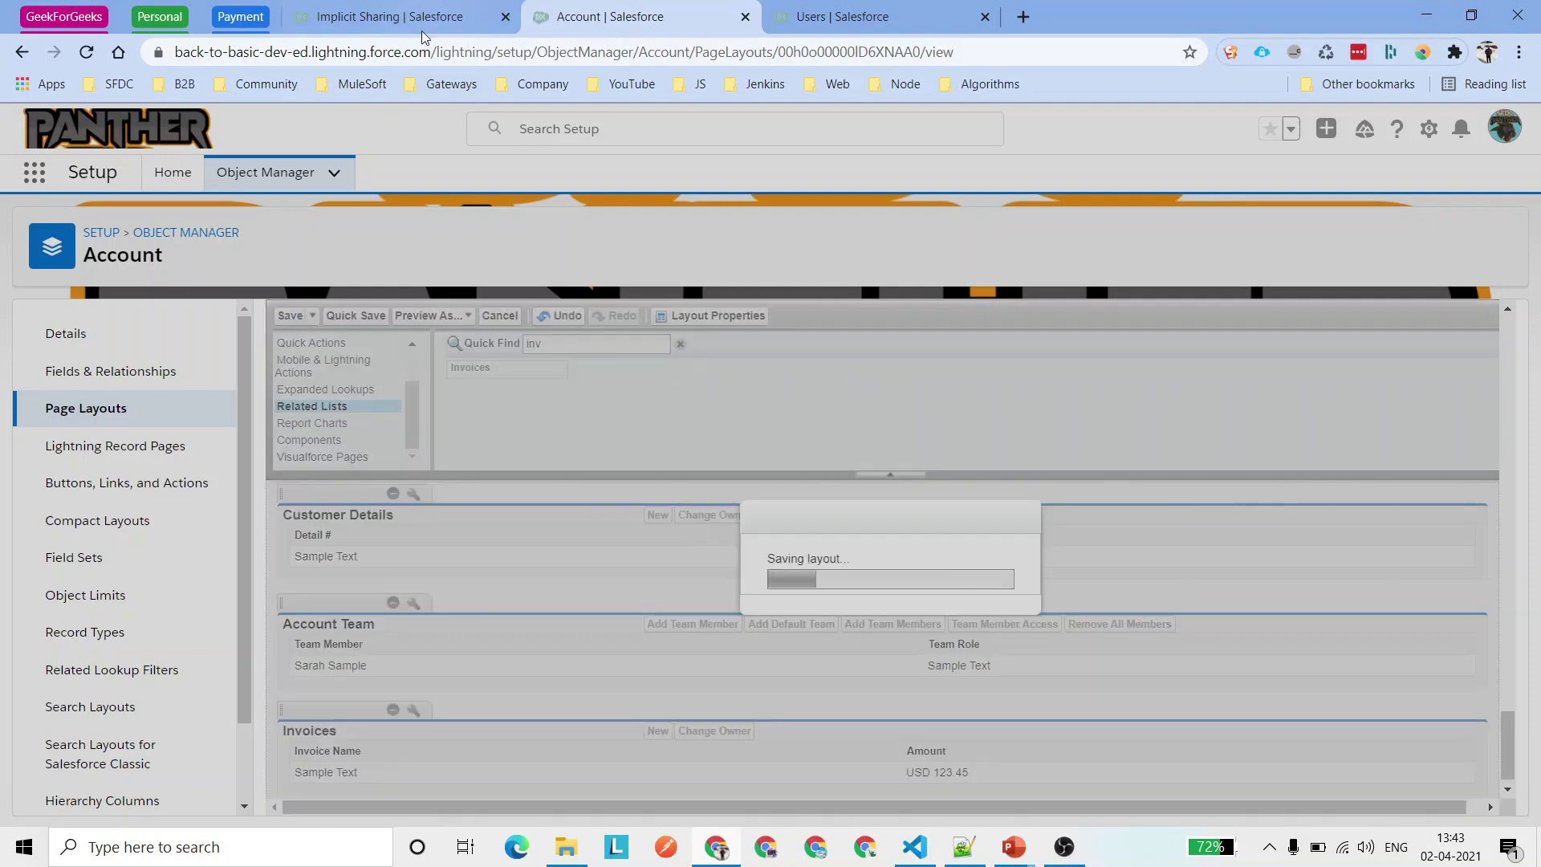
Look through the Implicit Sharing account record's details and return to the Account object's page layouts.
key("ctrl+shift+Tab")
scroll(307, 528, "down", 8)
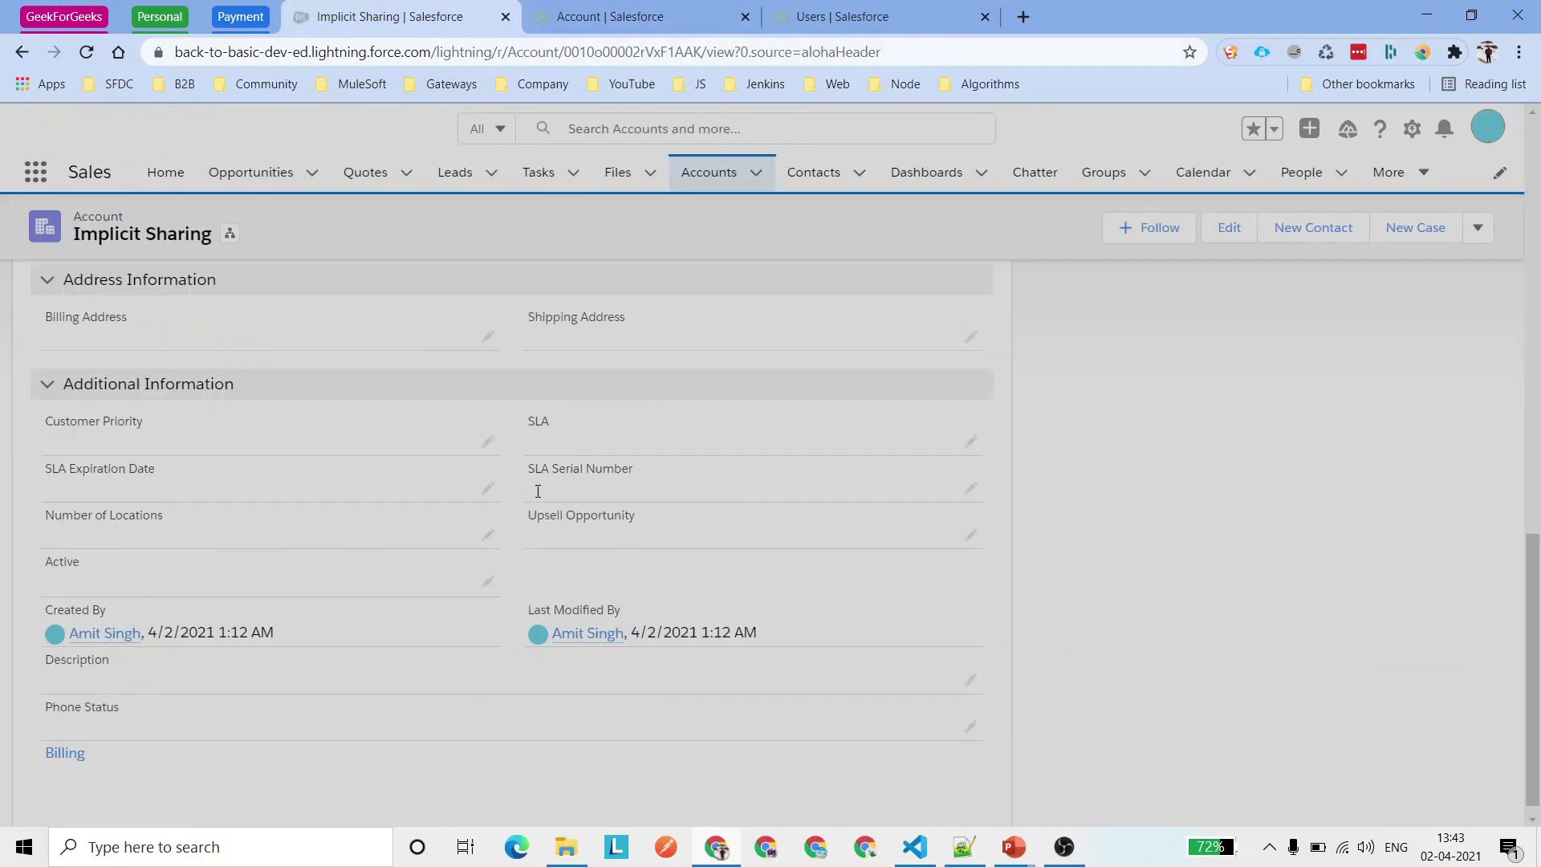
scroll(310, 528, "up", 5)
key("ctrl+Tab")
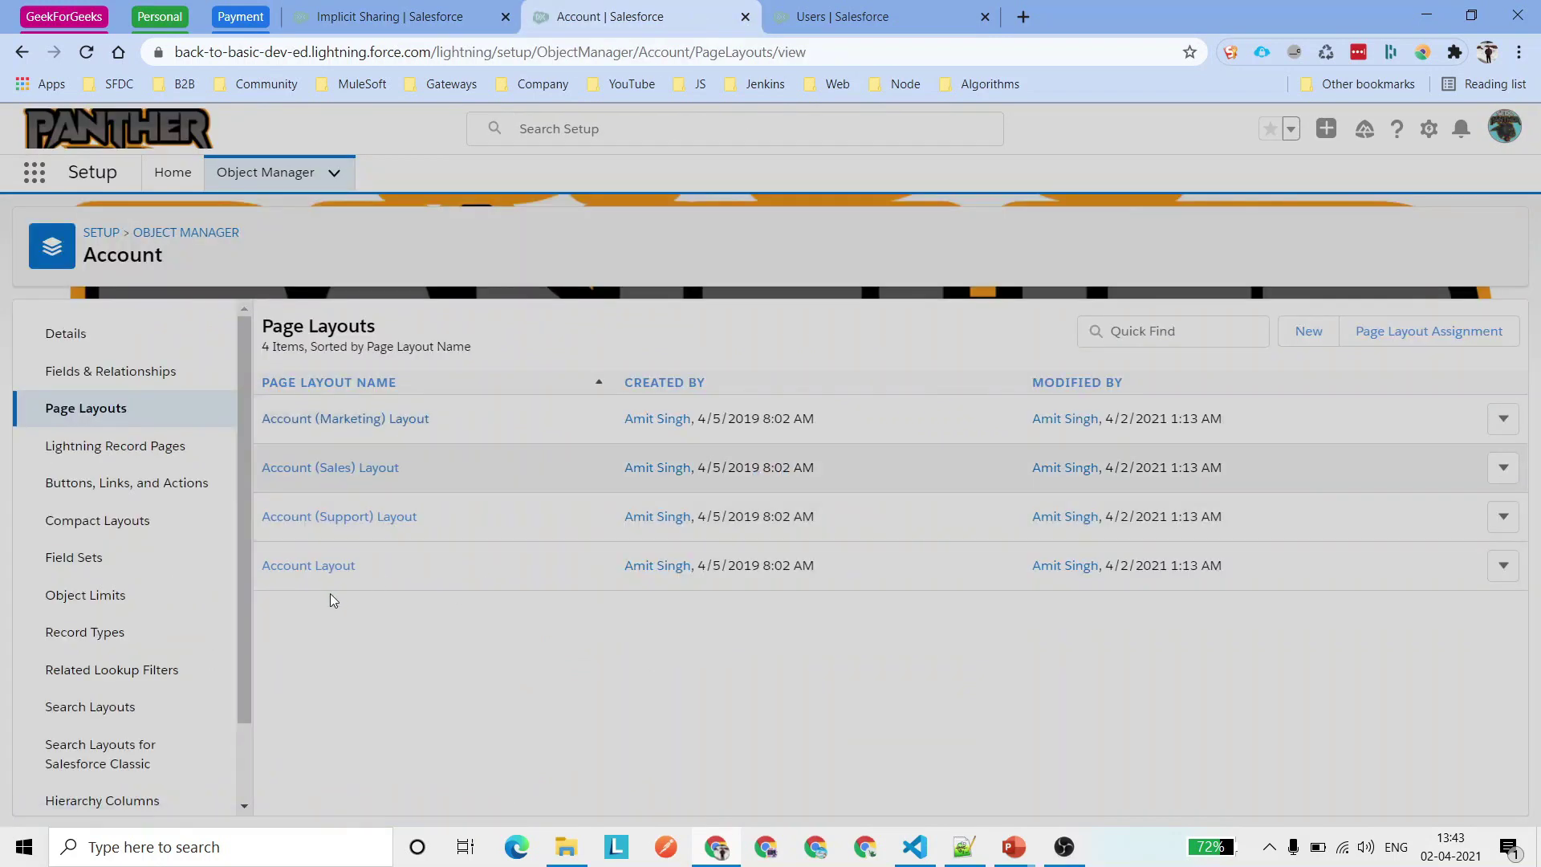
Check the Account (Marketing) Layout for the Invoices related list and close the layout editor without saving.
left_click(526, 457)
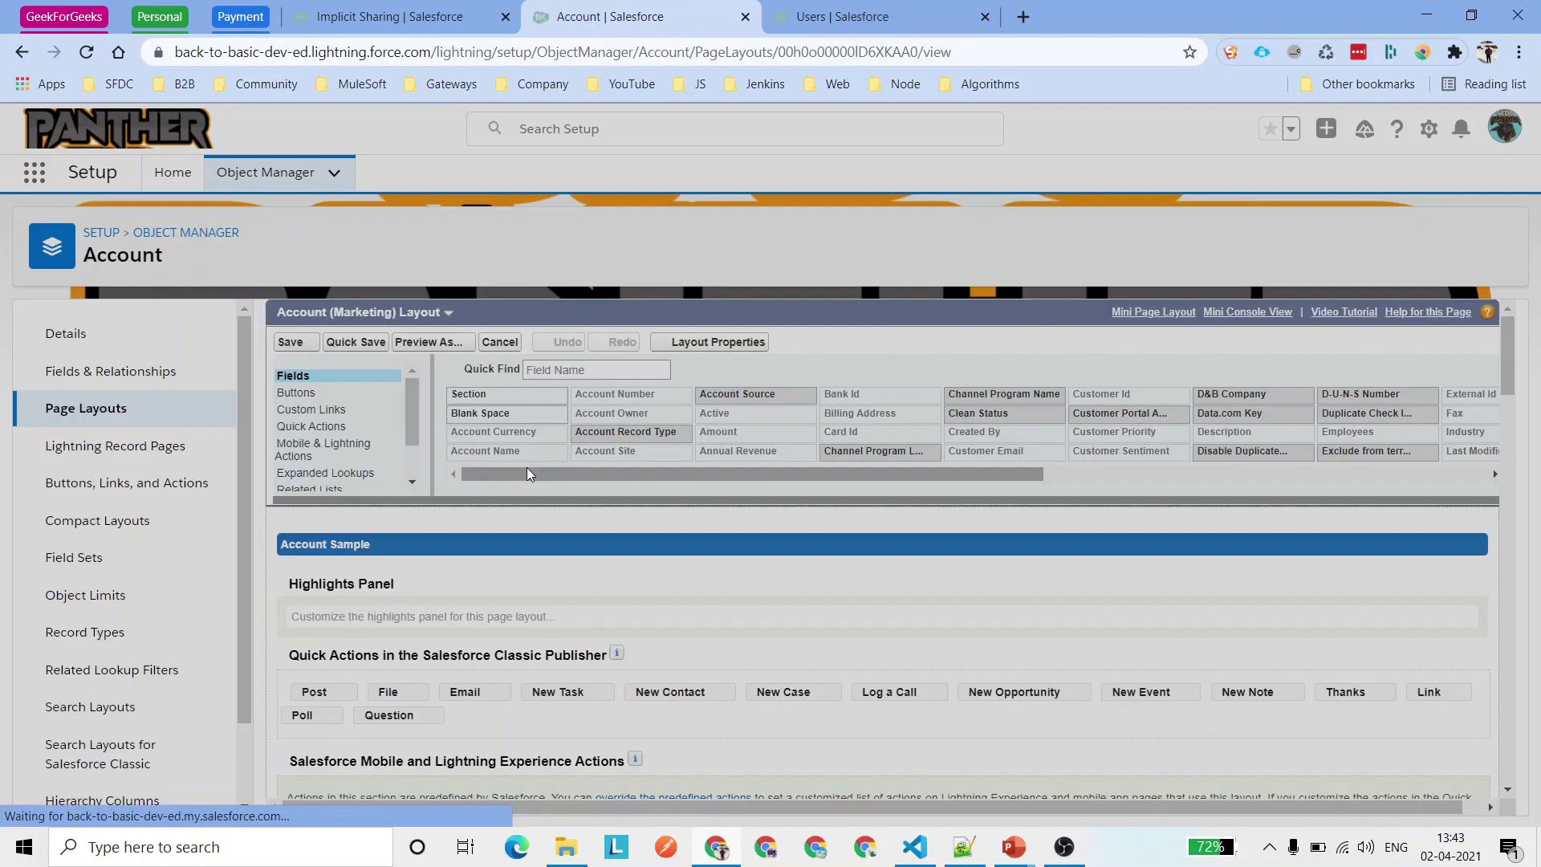
scroll(363, 447, "down", 2)
left_click(363, 440)
type("inv")
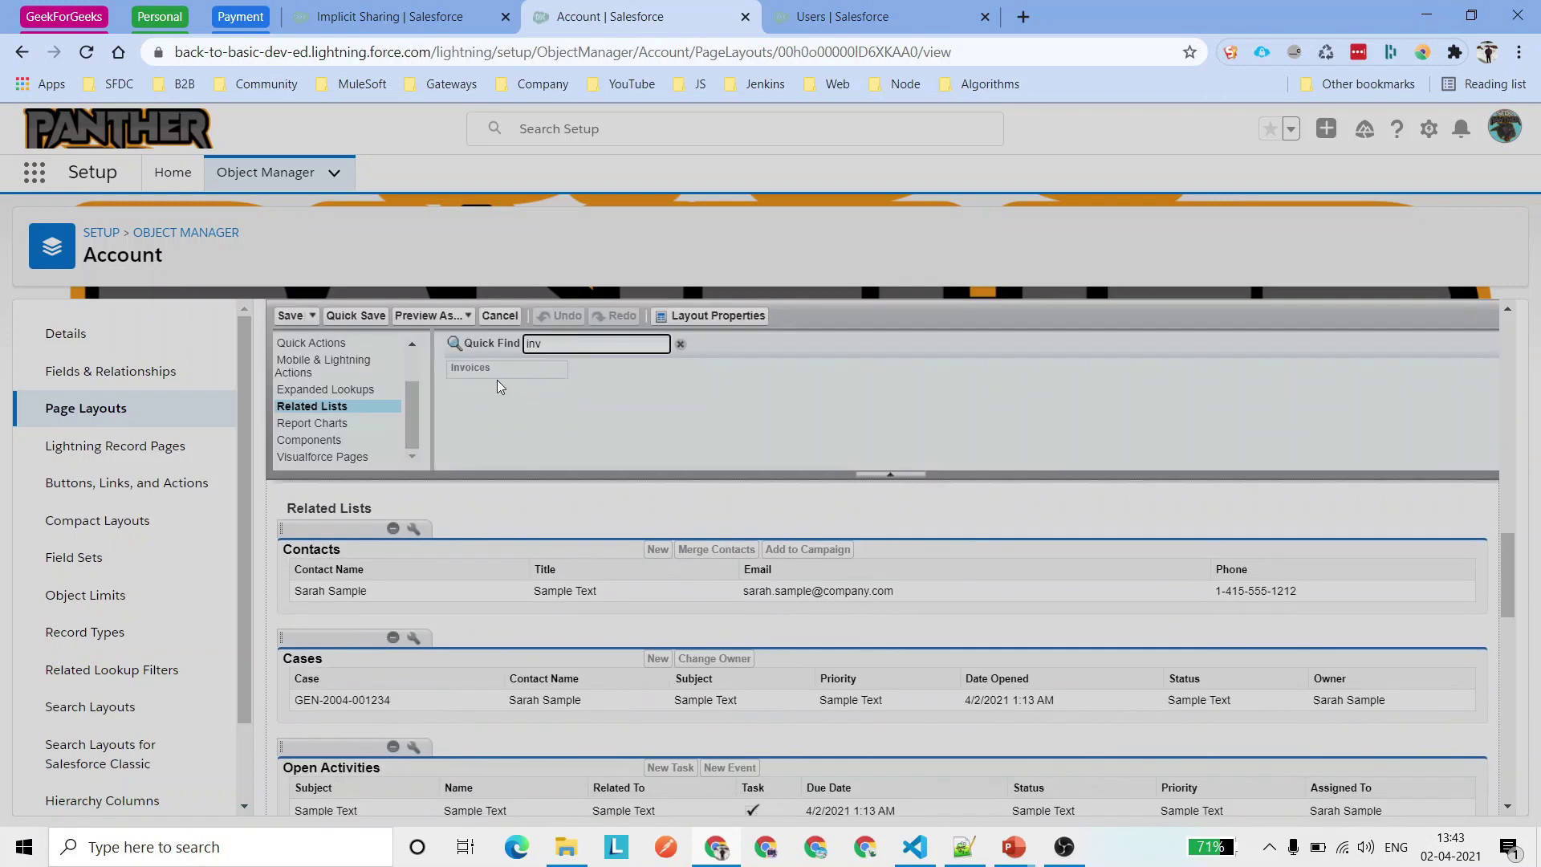
left_click(487, 366)
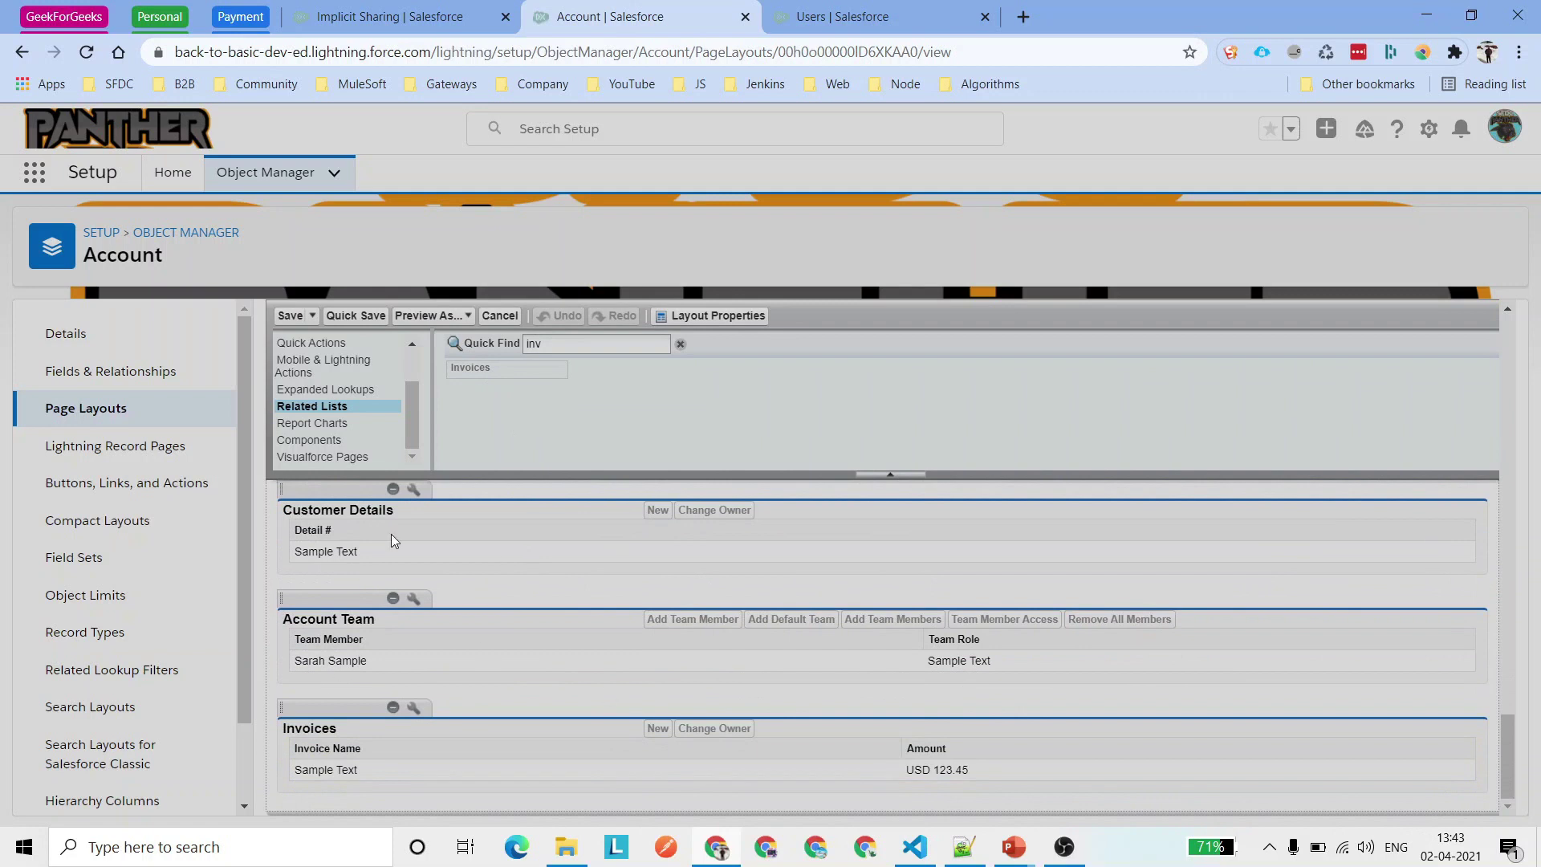
left_click(500, 317)
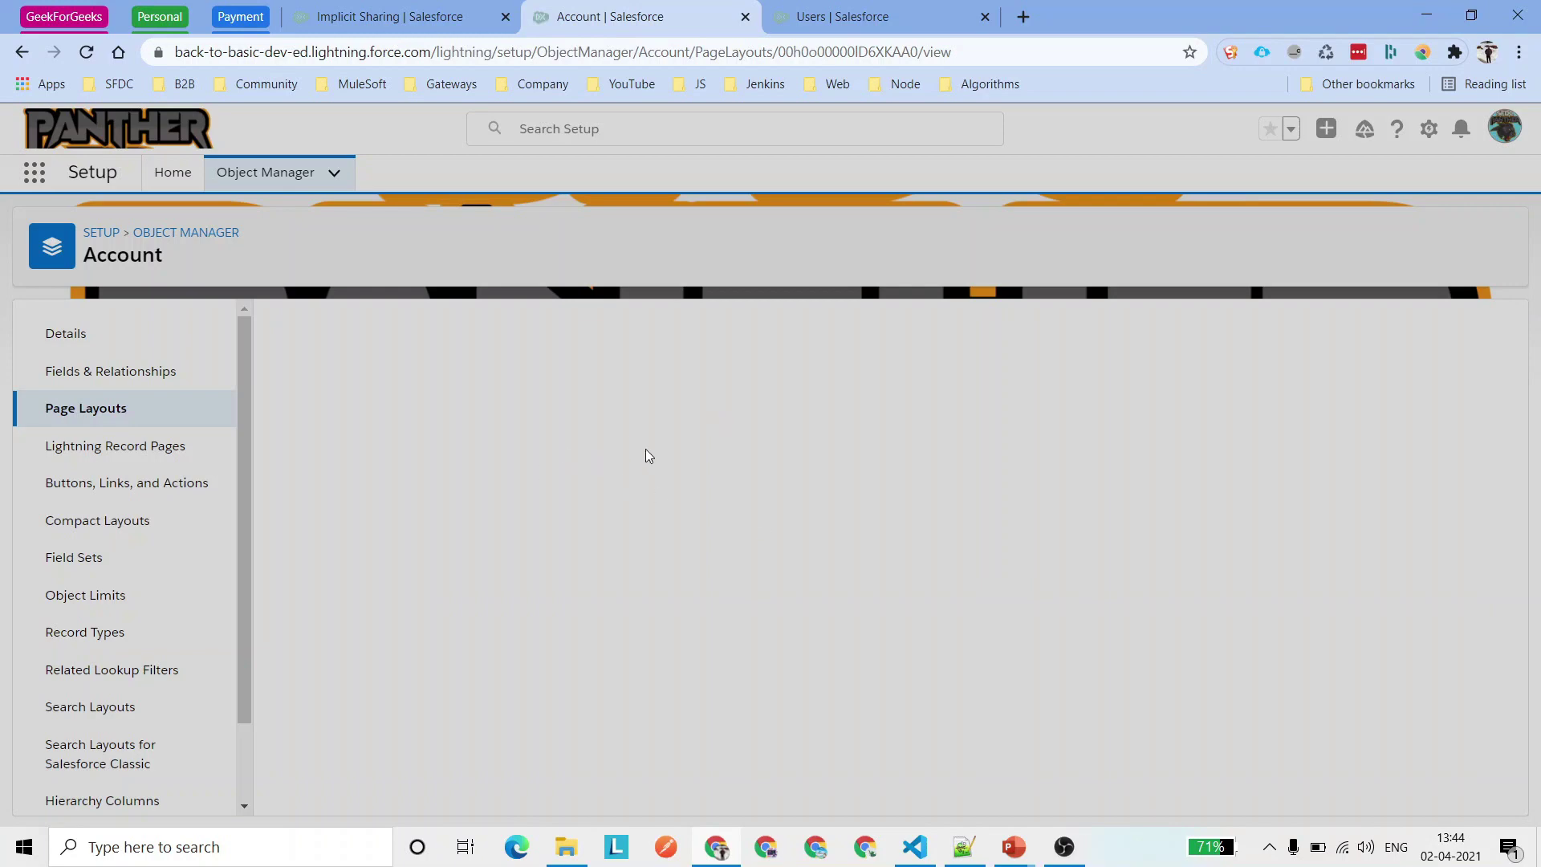
Look for the Invoices related list among the Implicit Sharing account record's related lists.
left_click(371, 11)
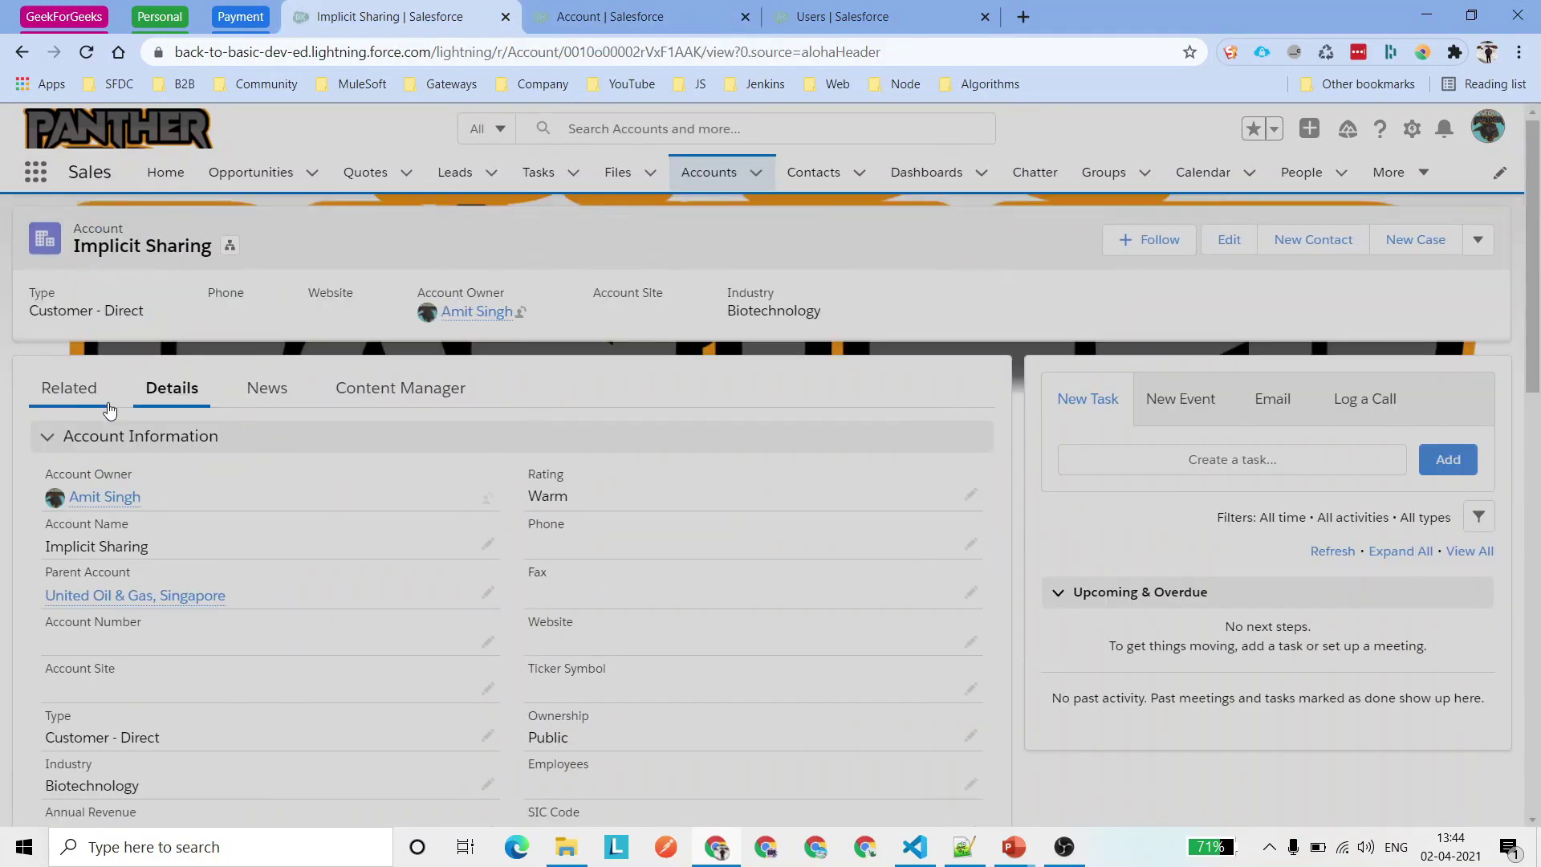
scroll(396, 555, "down", 2)
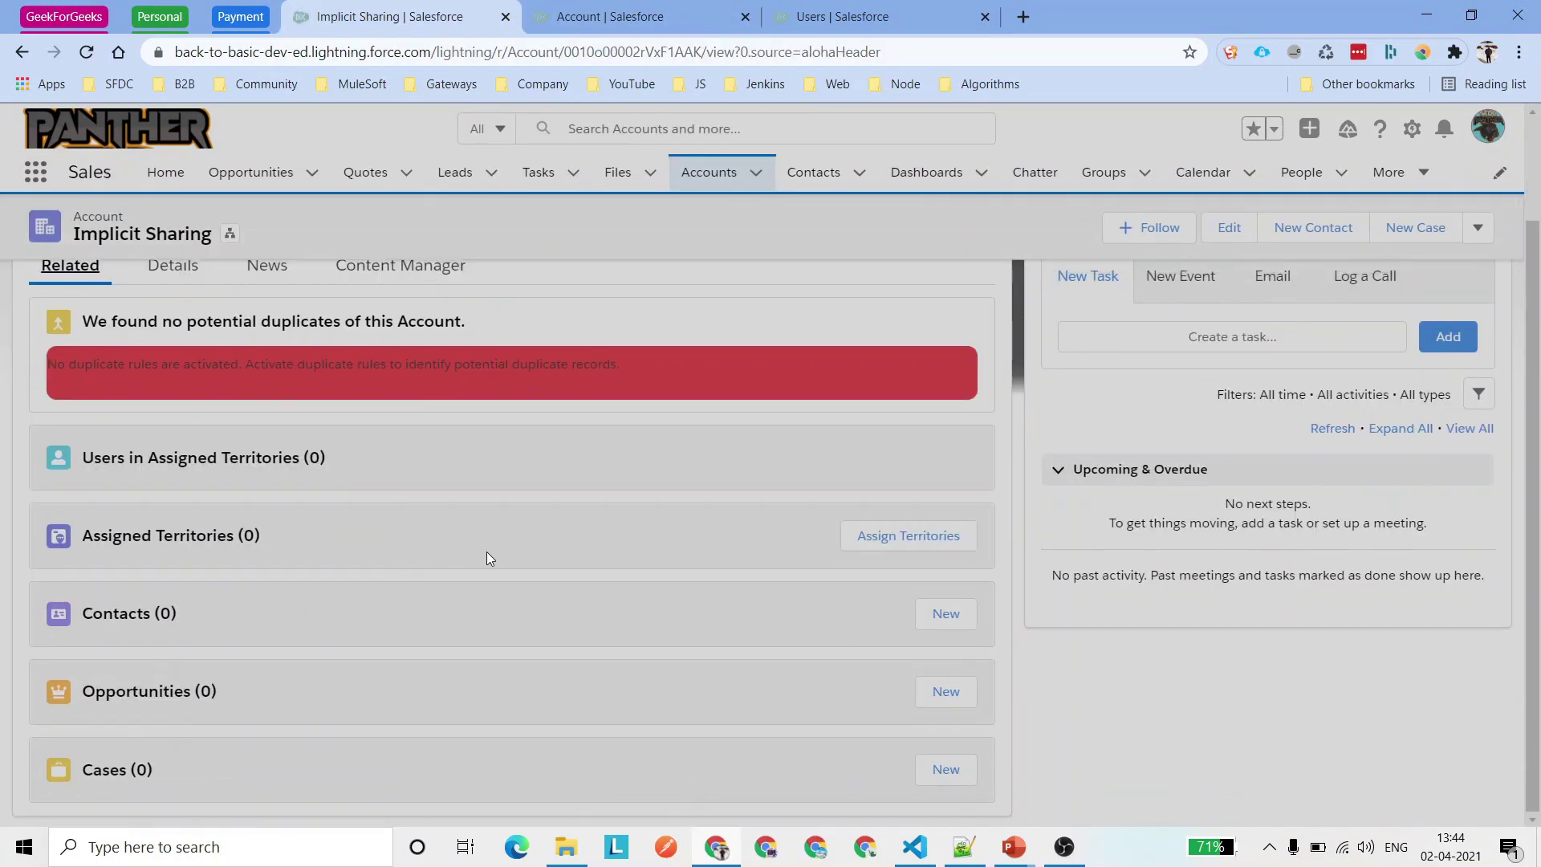
key("ctrl+f")
type("invo")
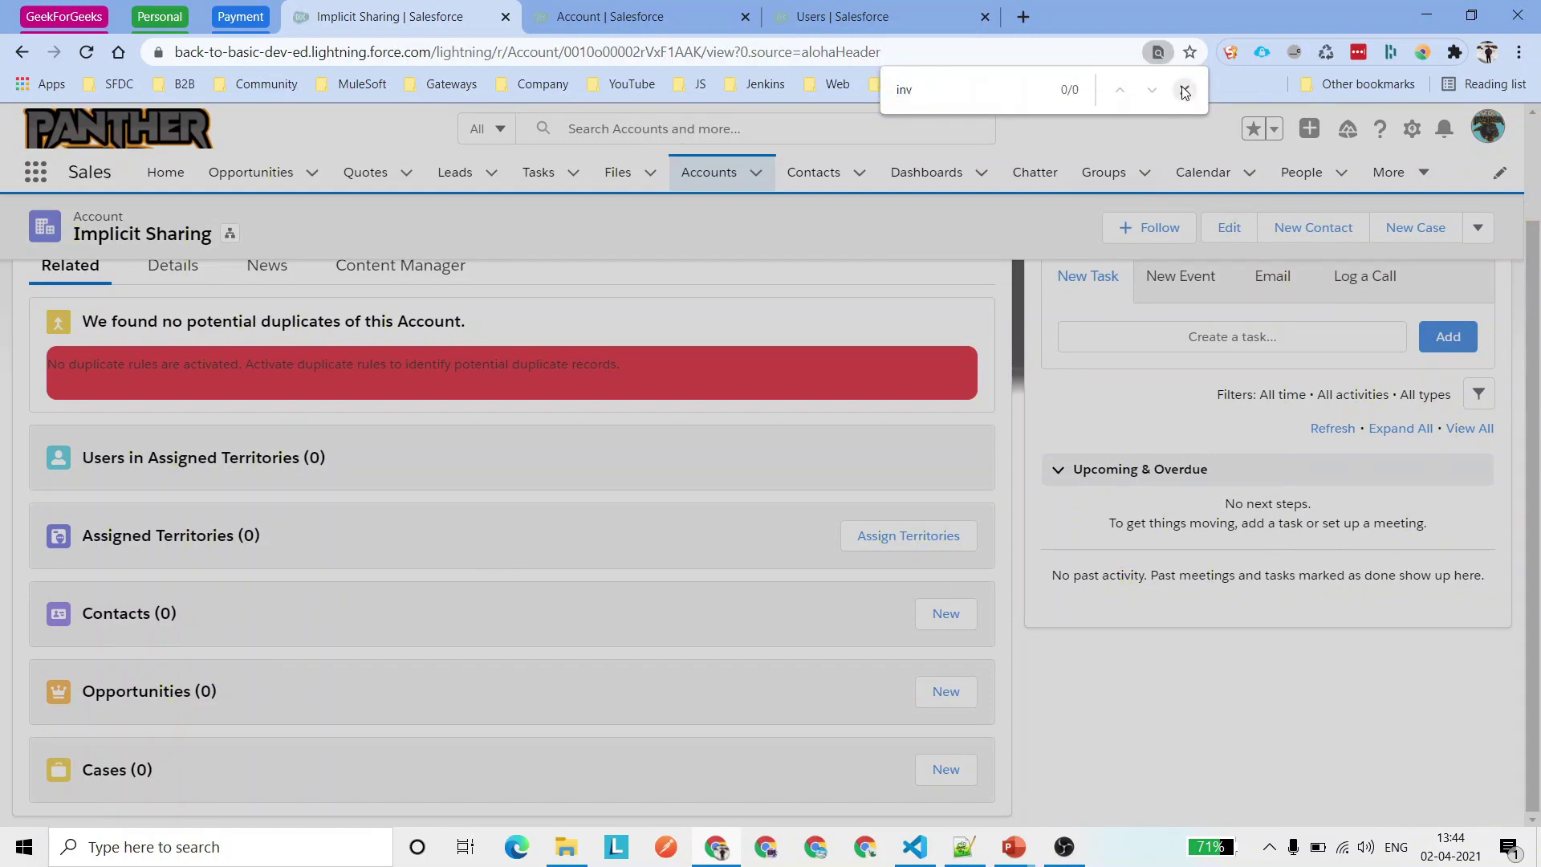
key("Escape")
scroll(339, 504, "up", 2)
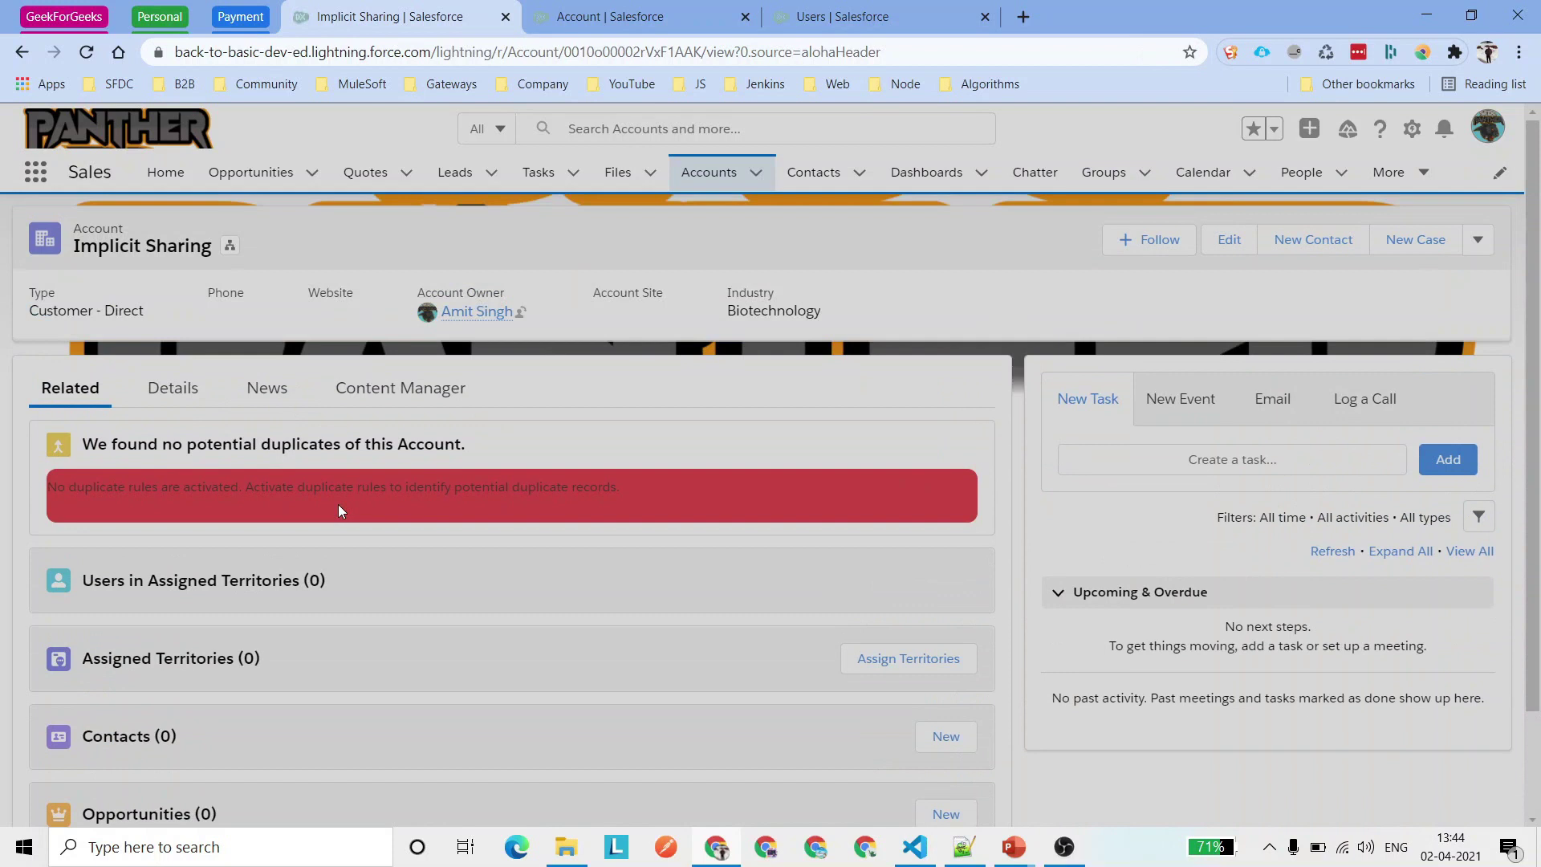
scroll(339, 503, "down", 2)
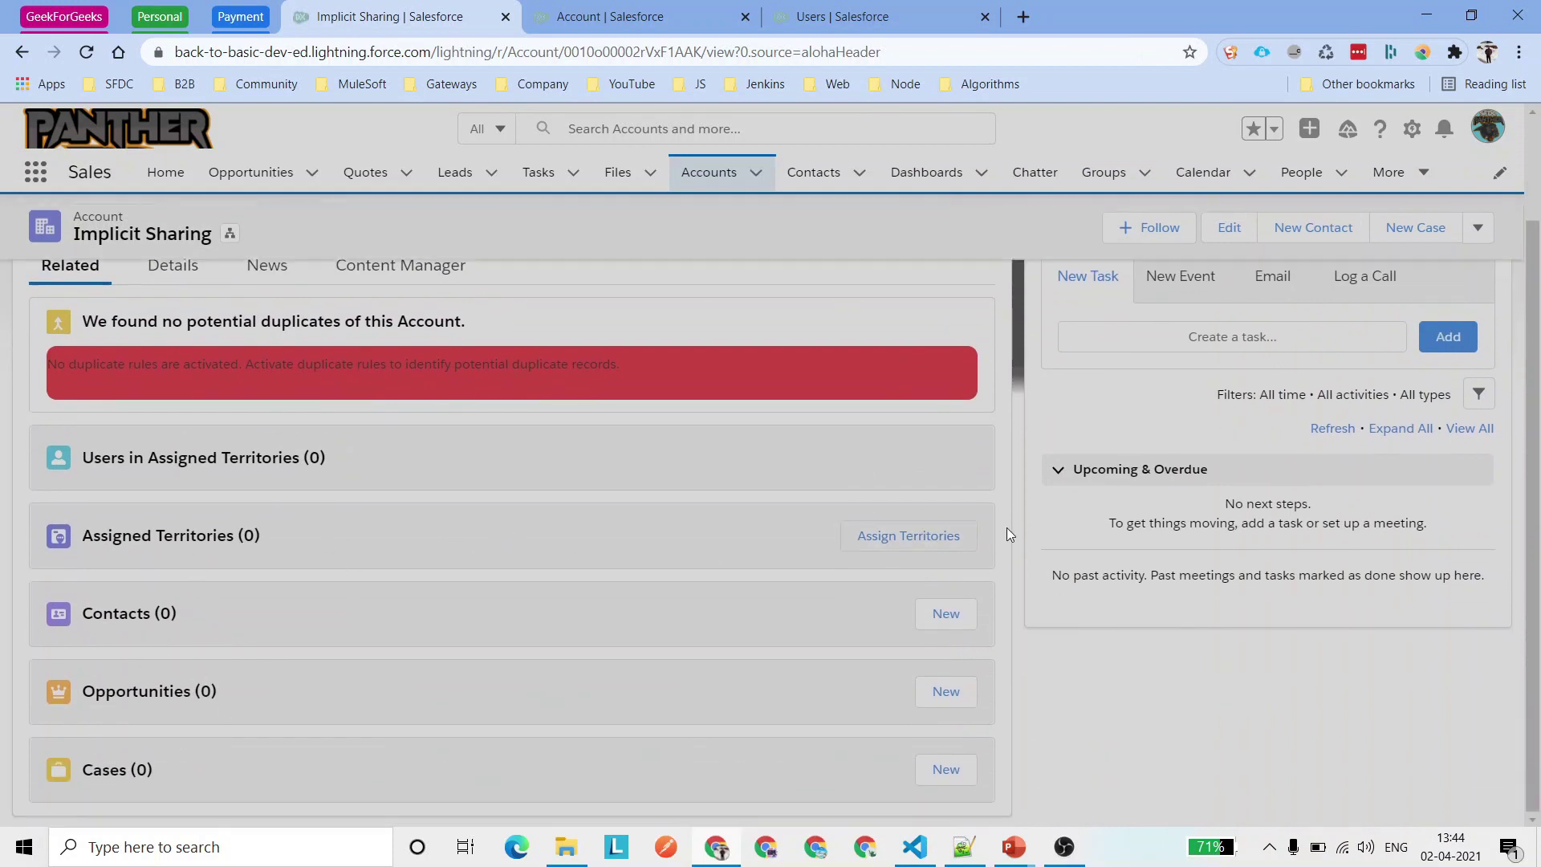
Switch to Salesforce Classic and open the Implicit Sharing account record.
left_click(1497, 124)
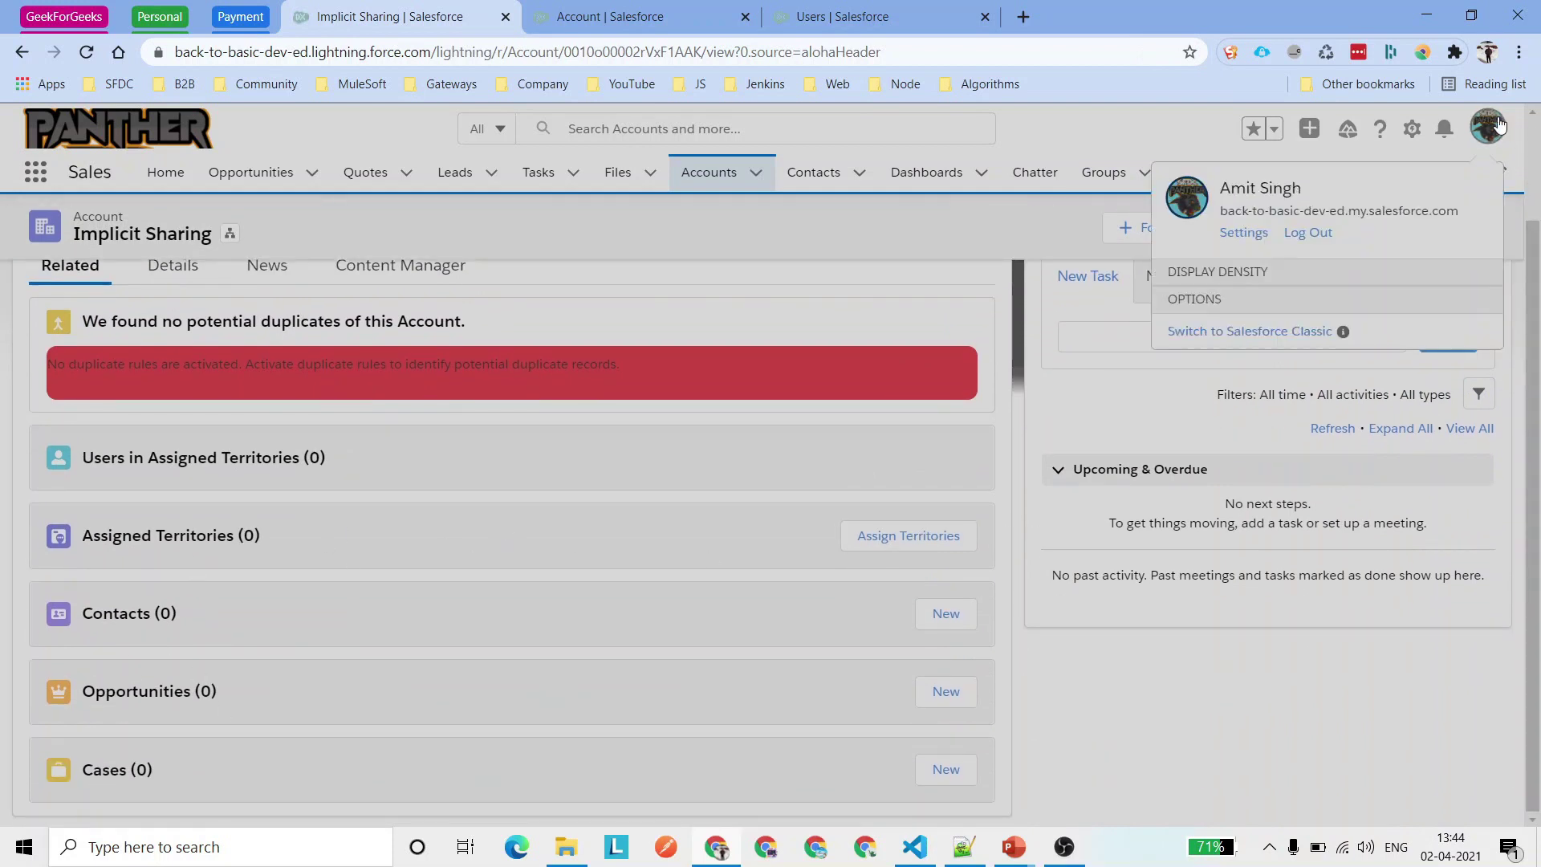
left_click(1242, 348)
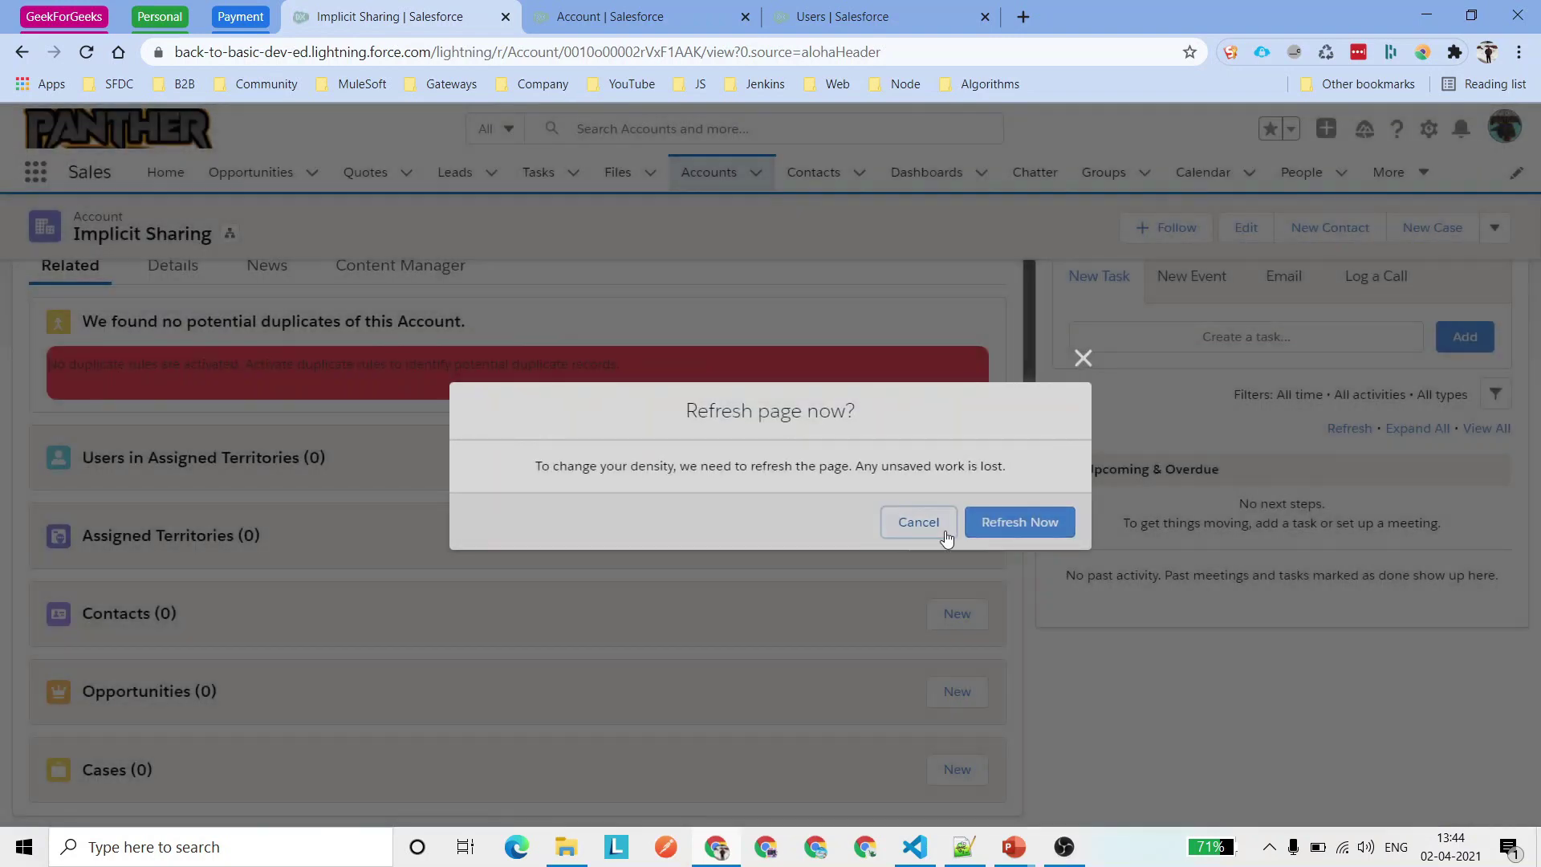
left_click(944, 530)
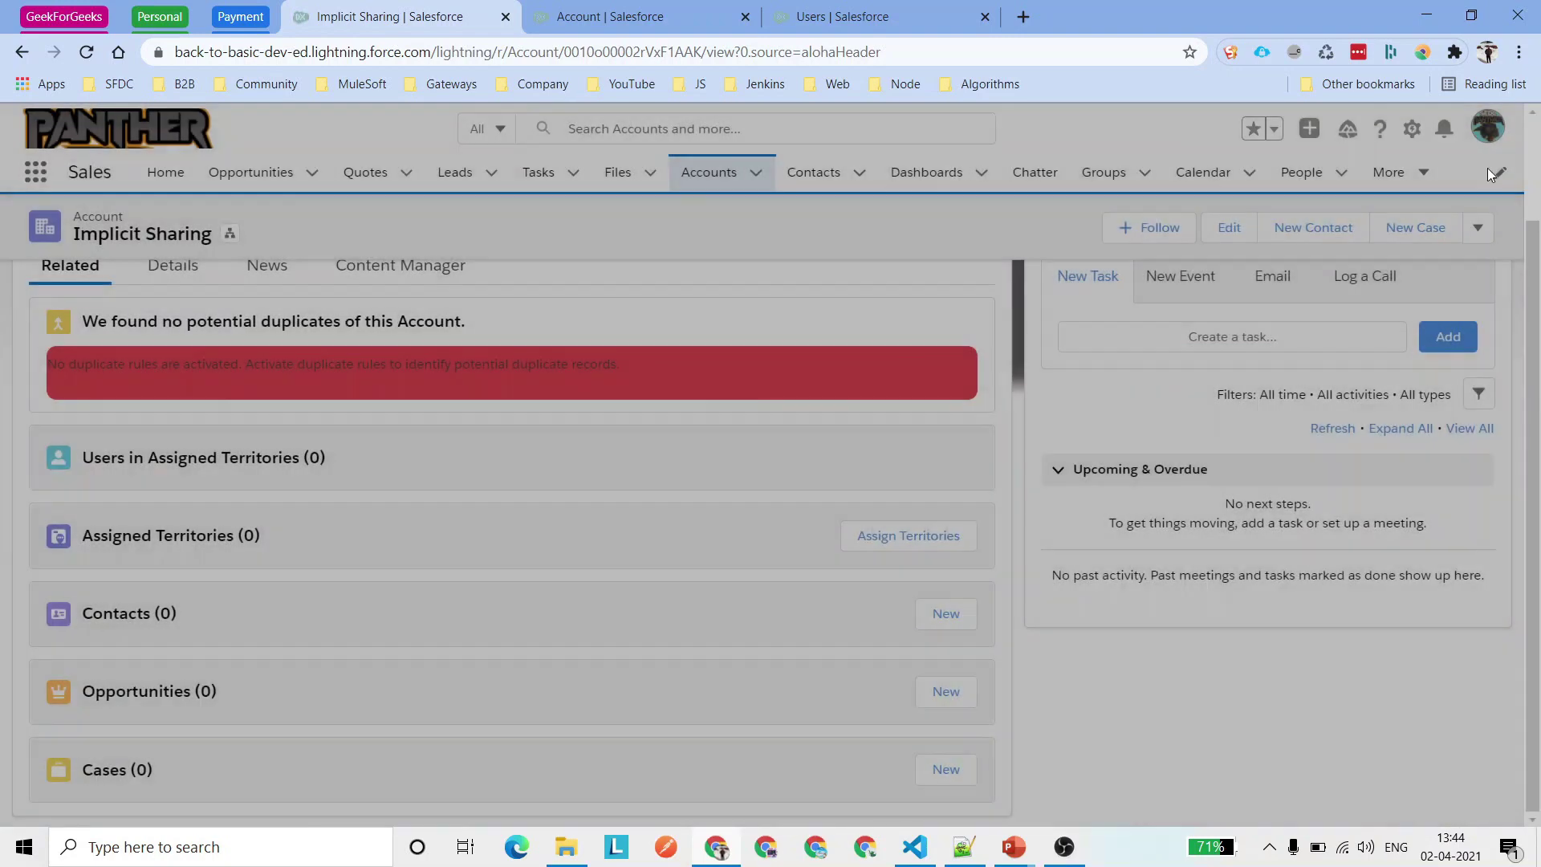
left_click(1493, 128)
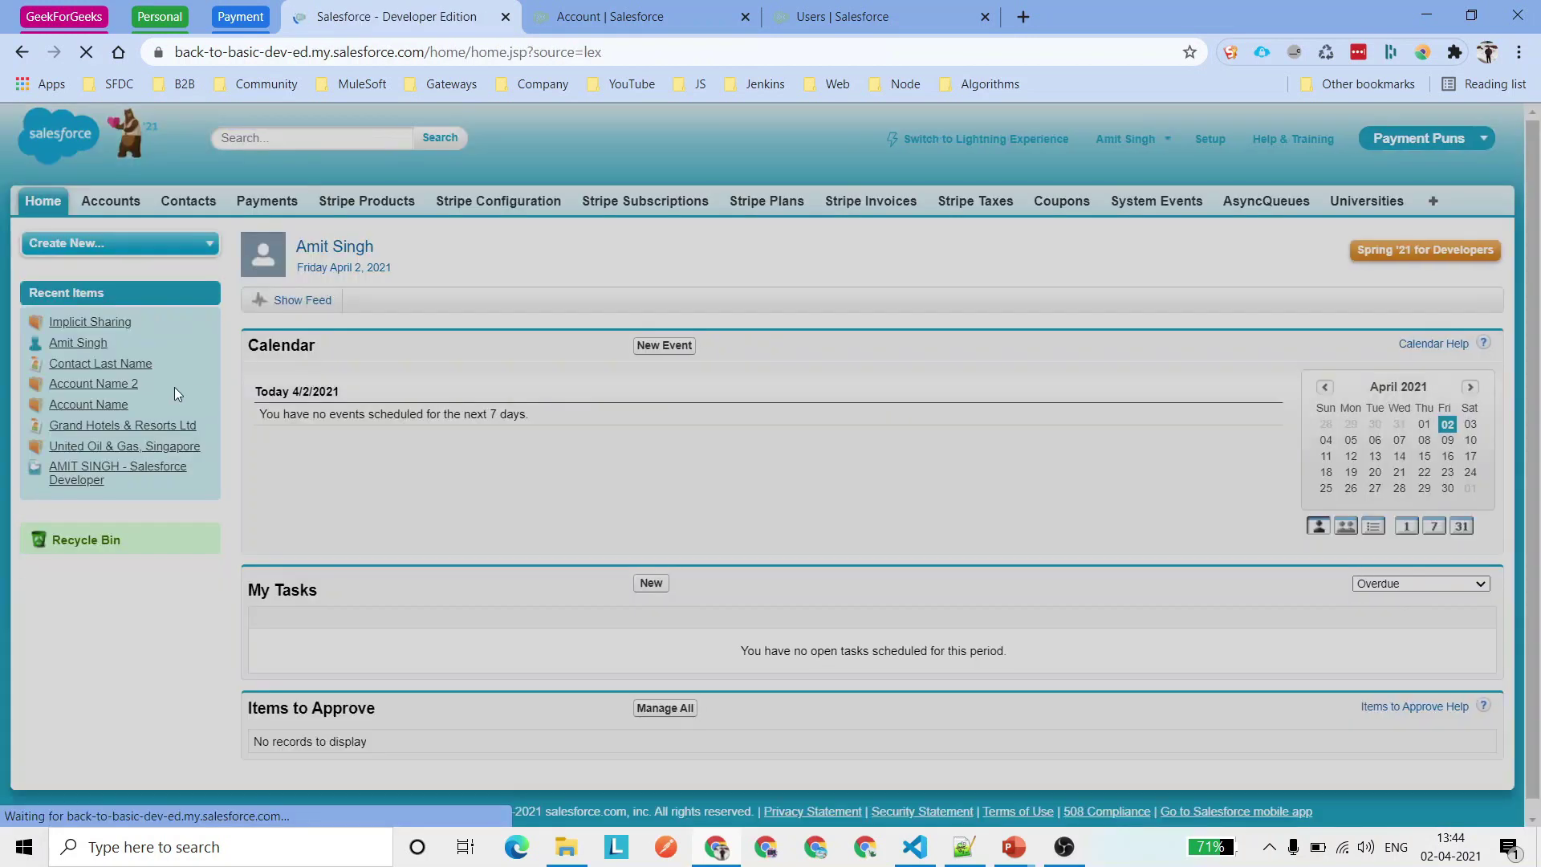
left_click(90, 321)
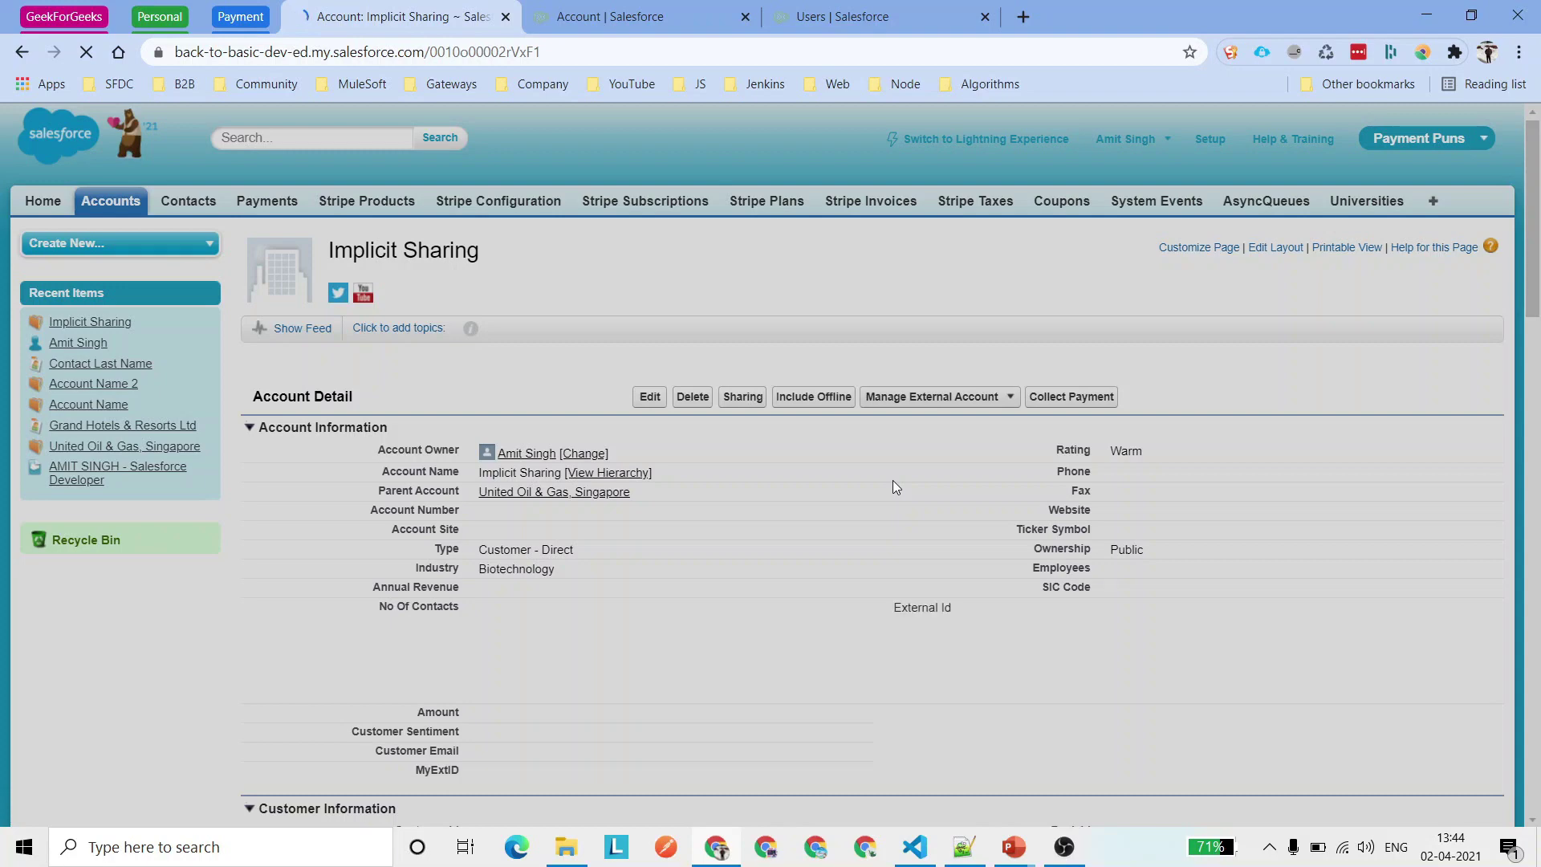
Create an invoice named 123 with amount 124 from the account's Invoices related list, and go back to the account.
scroll(802, 494, "down", 20)
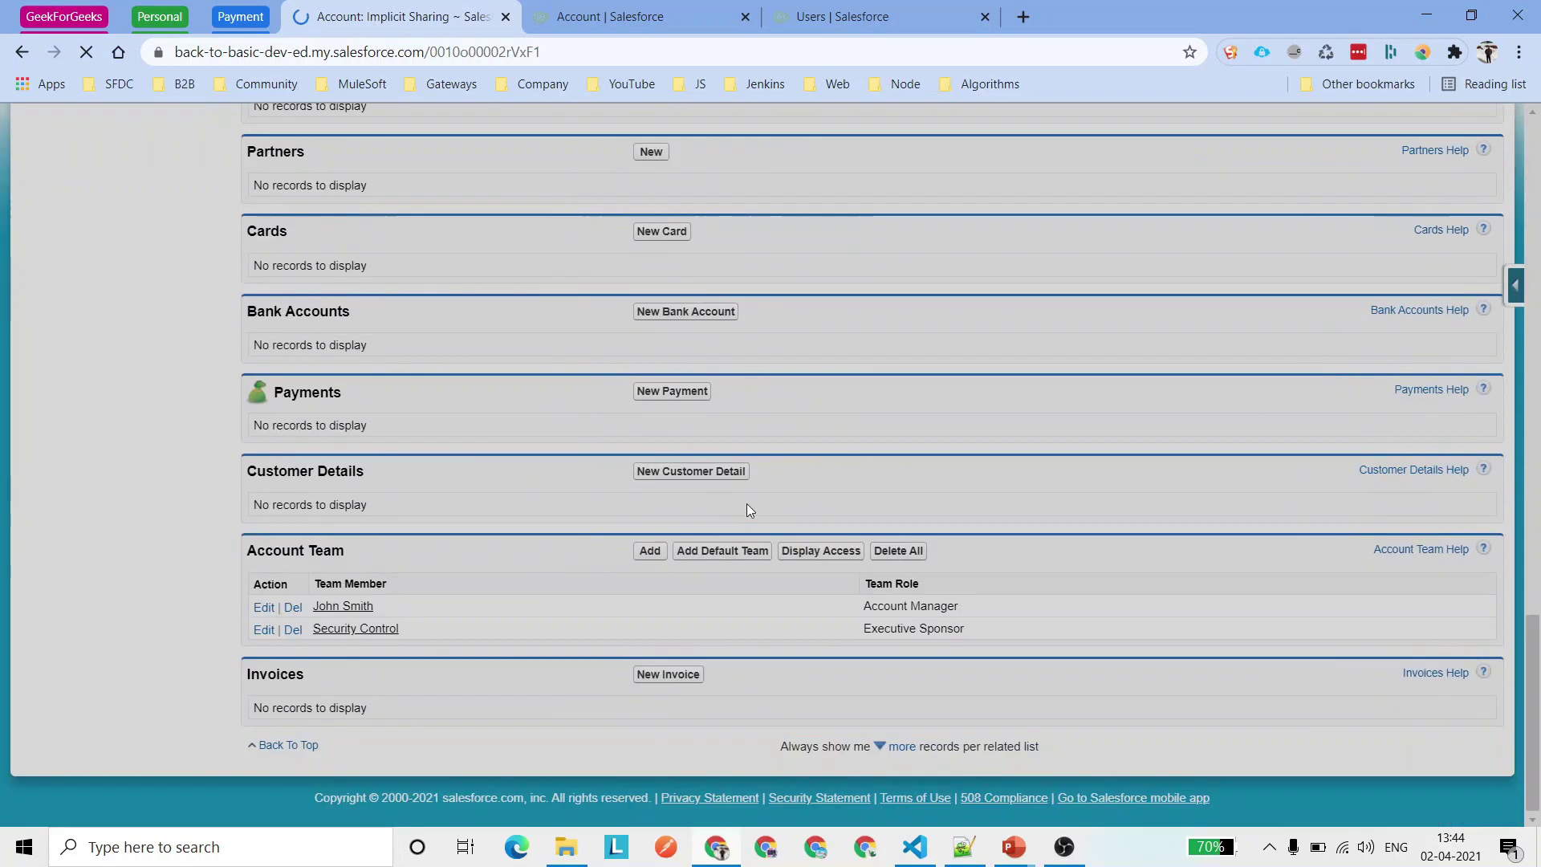
left_click(684, 674)
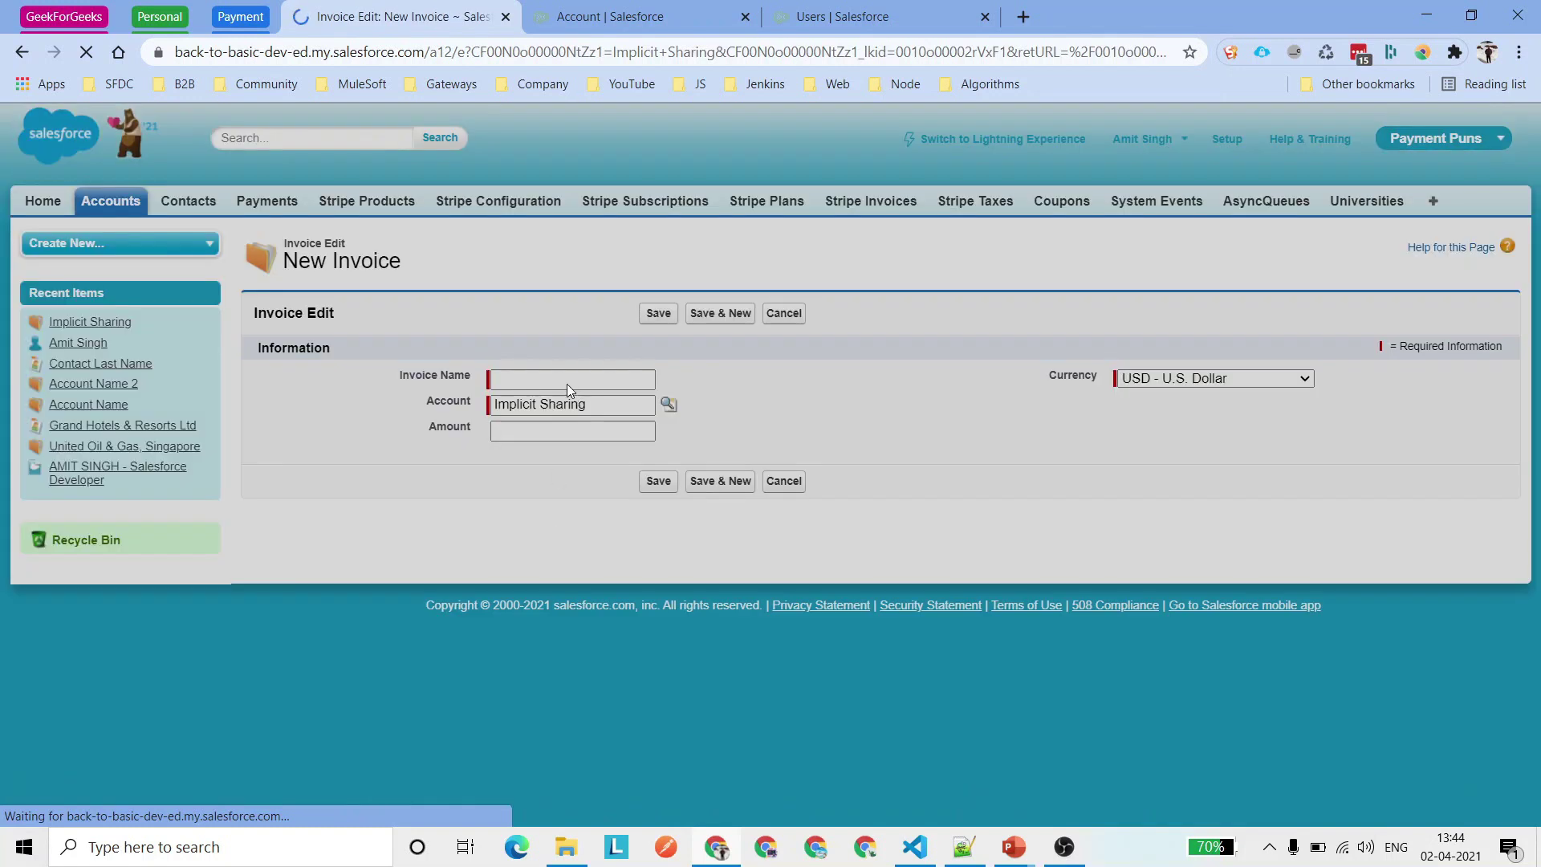
left_click(566, 387)
type("123")
left_click(551, 430)
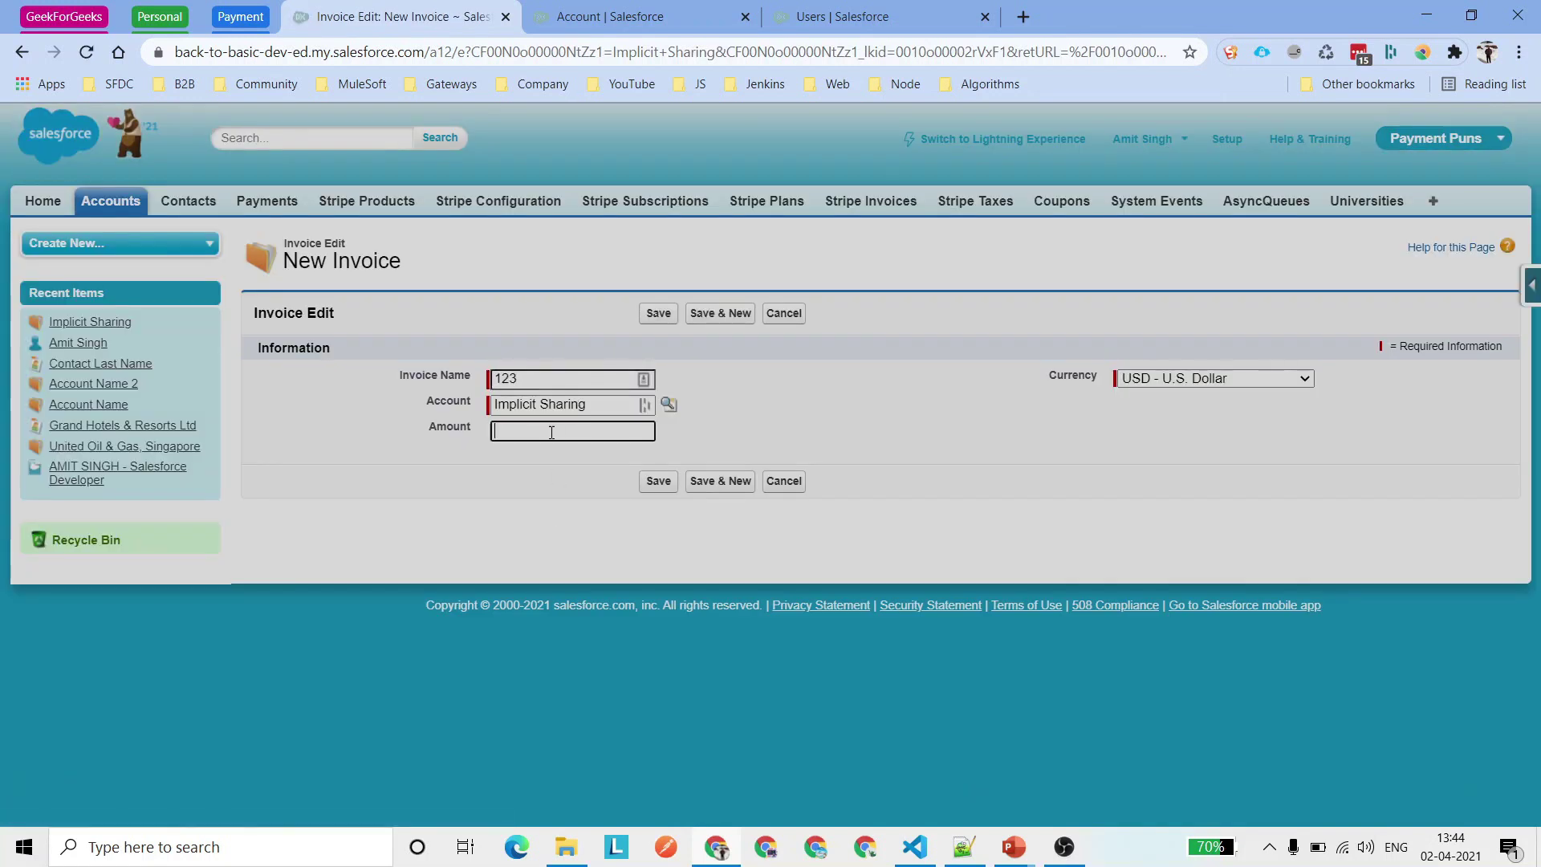
key("Return")
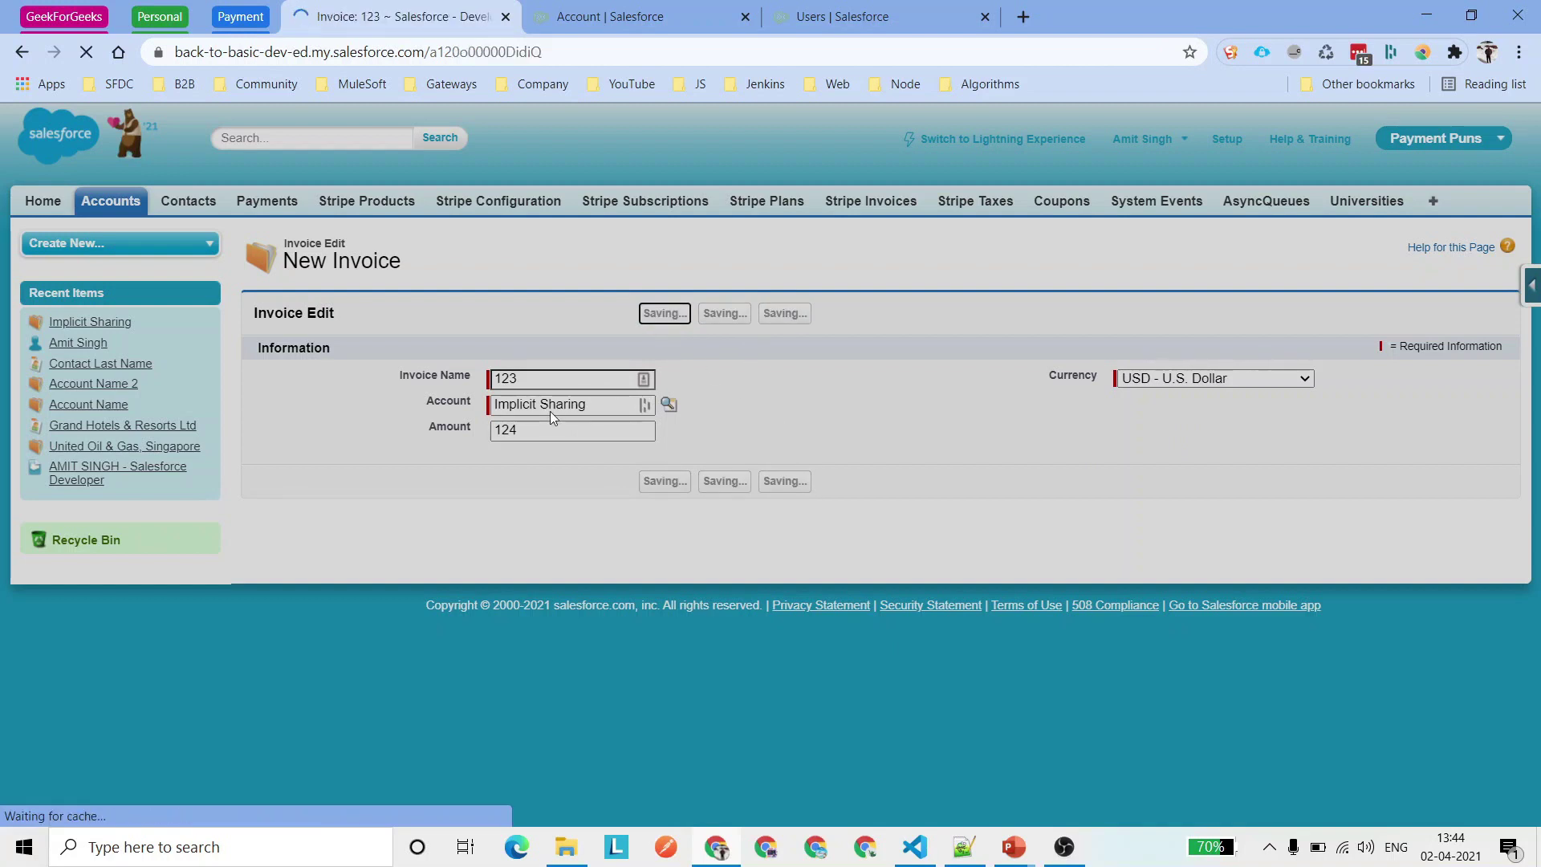
left_click(526, 385)
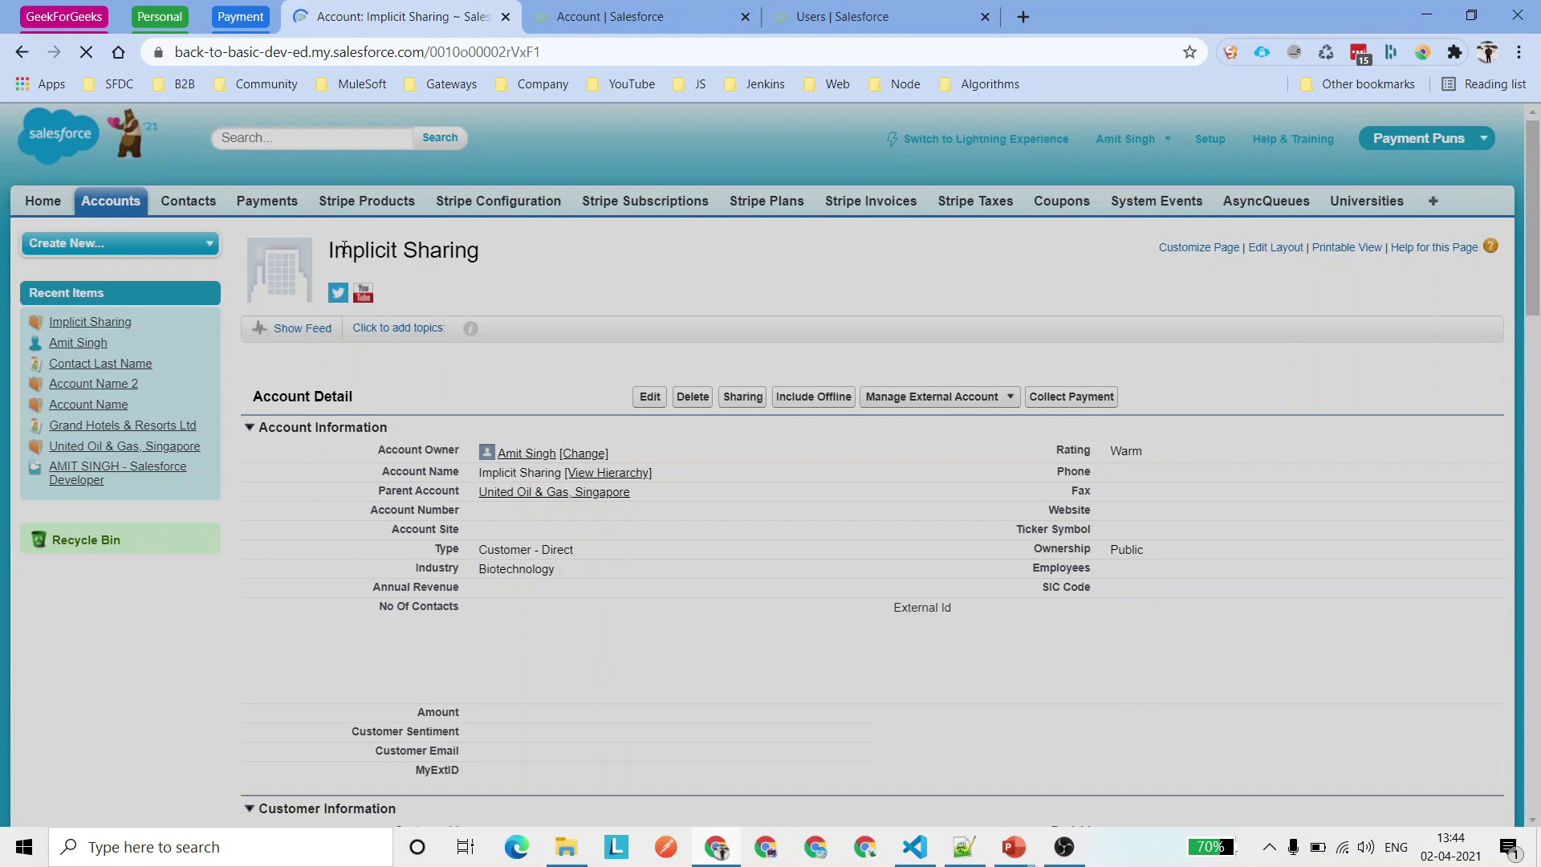
Open the Implicit Sharing account's sharing details and review each user's access levels and the reason for access.
left_click_drag(364, 289, 461, 253)
left_click(482, 273)
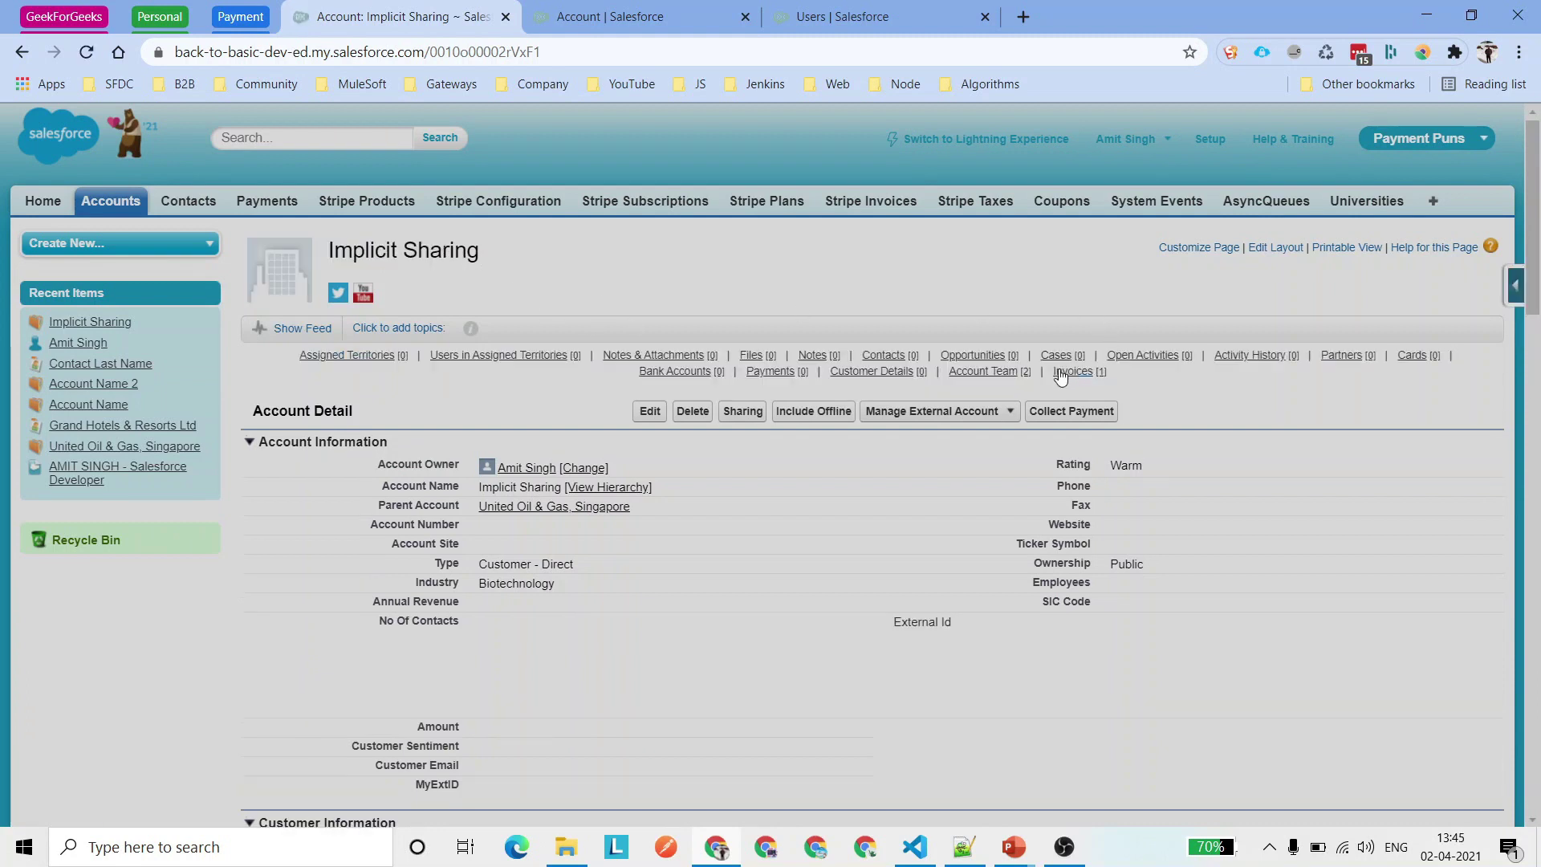
mouse_move(1061, 375)
left_click(743, 411)
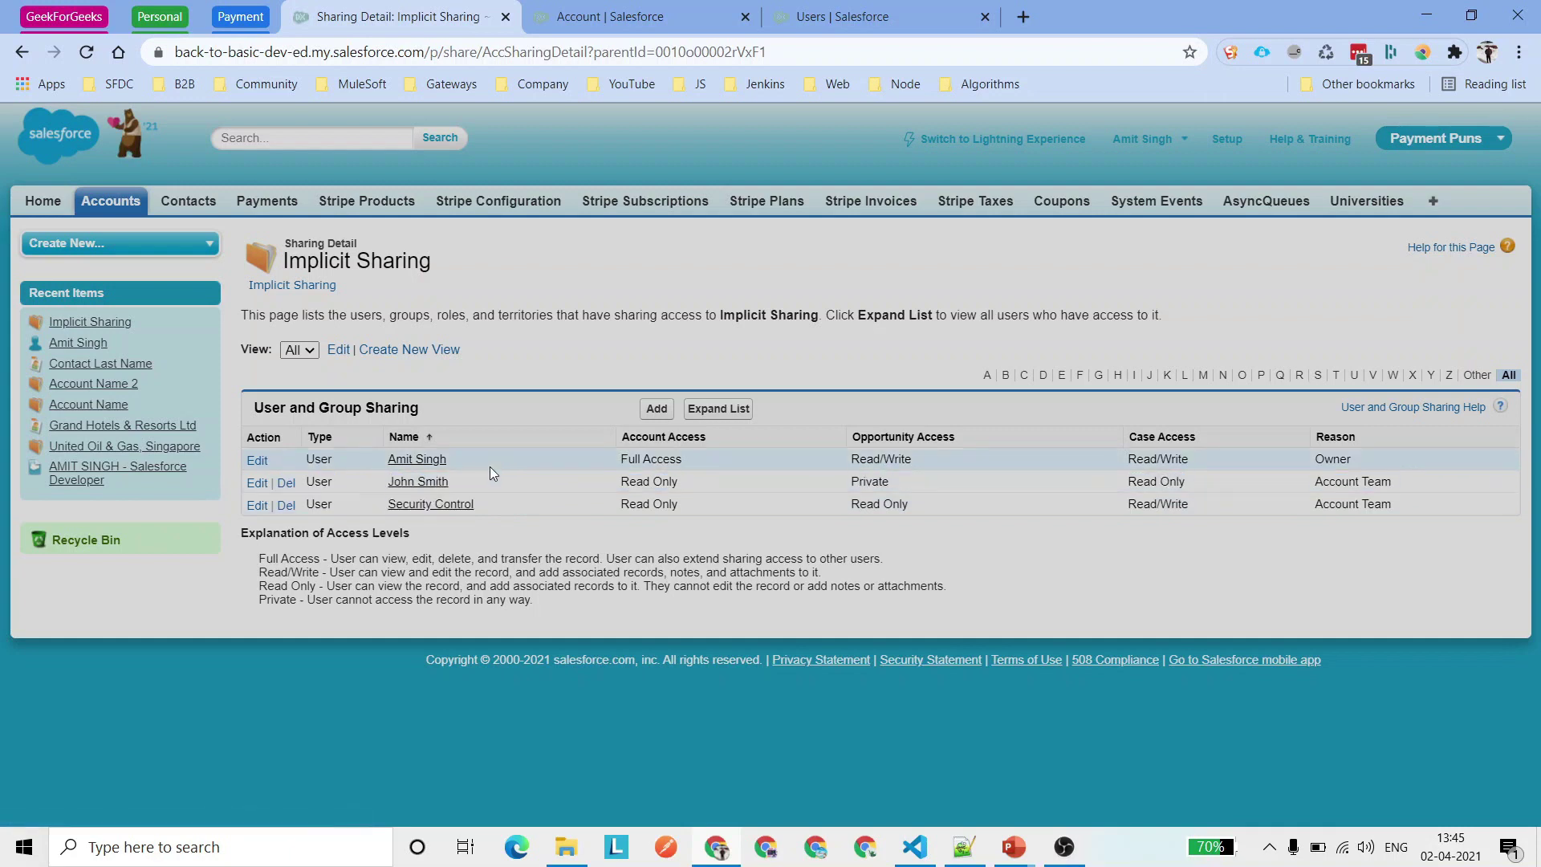
left_click_drag(484, 504, 378, 504)
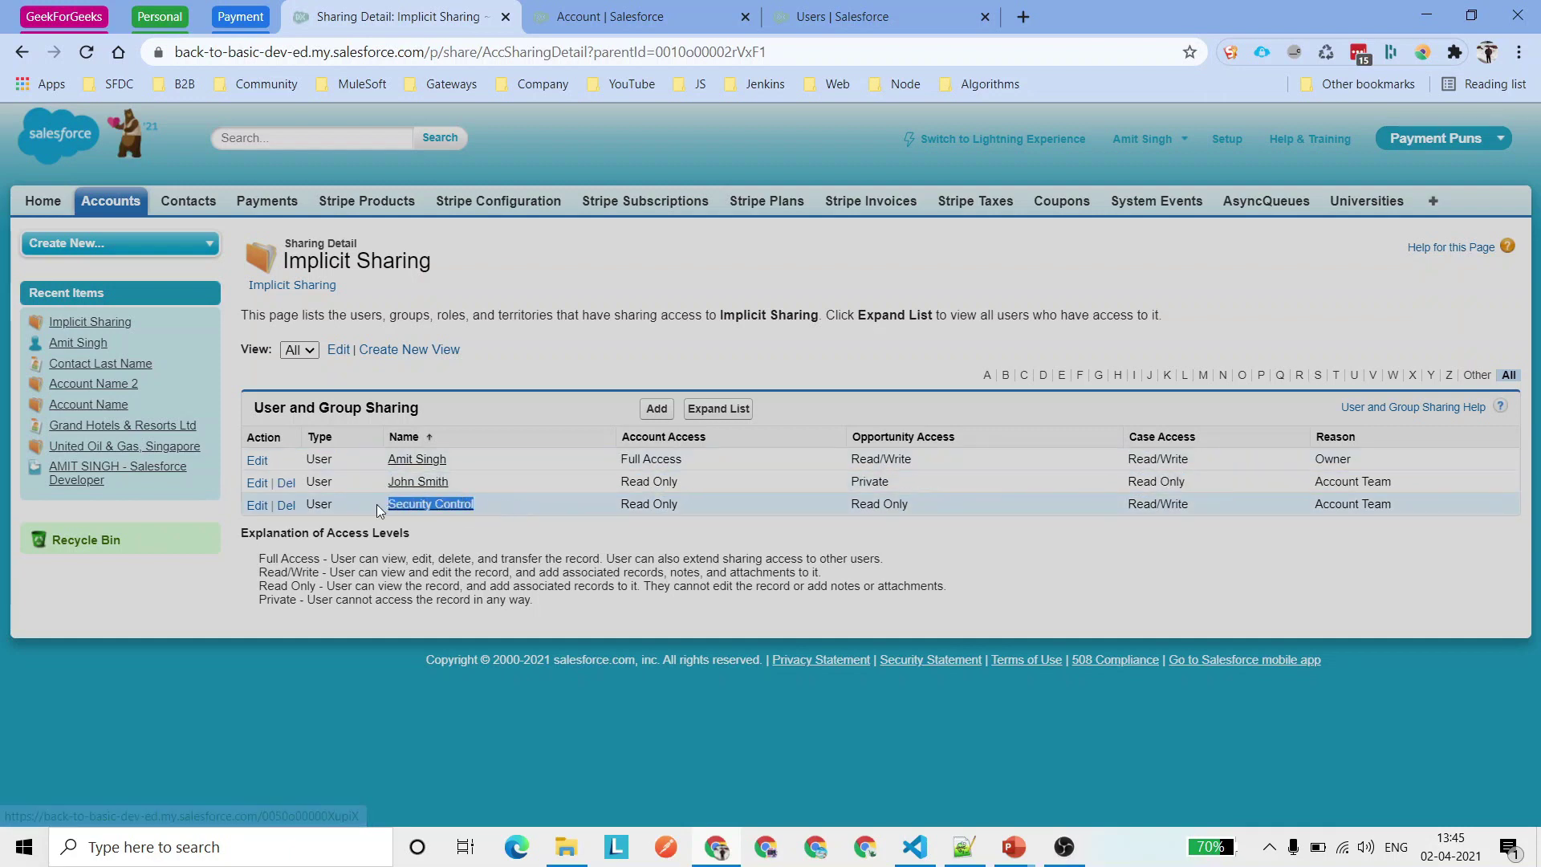
left_click(537, 505)
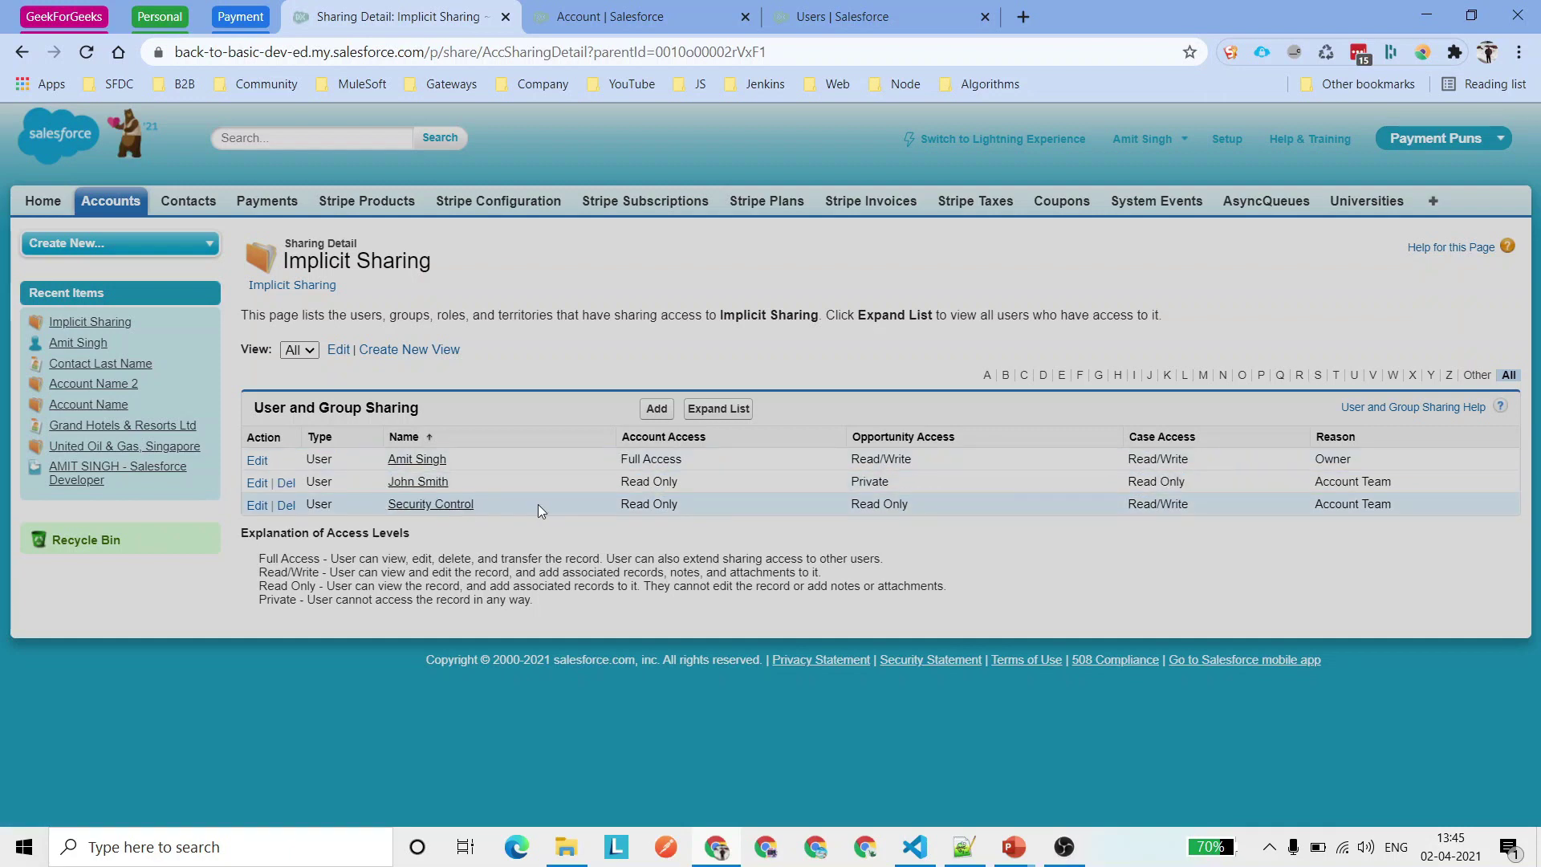
left_click_drag(513, 503, 564, 519)
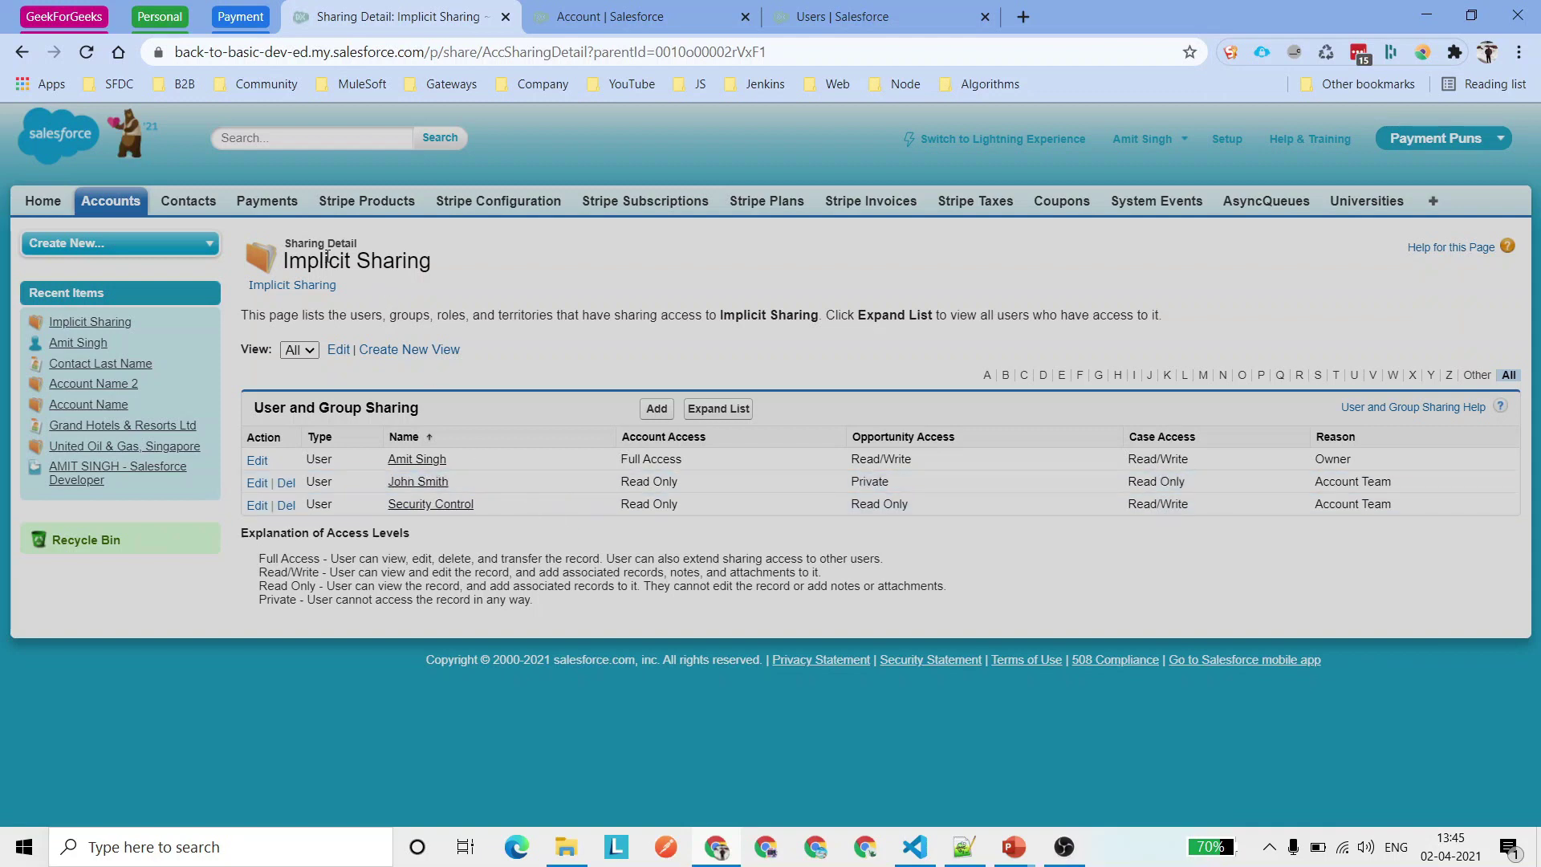
left_click_drag(274, 265, 412, 265)
triple_click(317, 264)
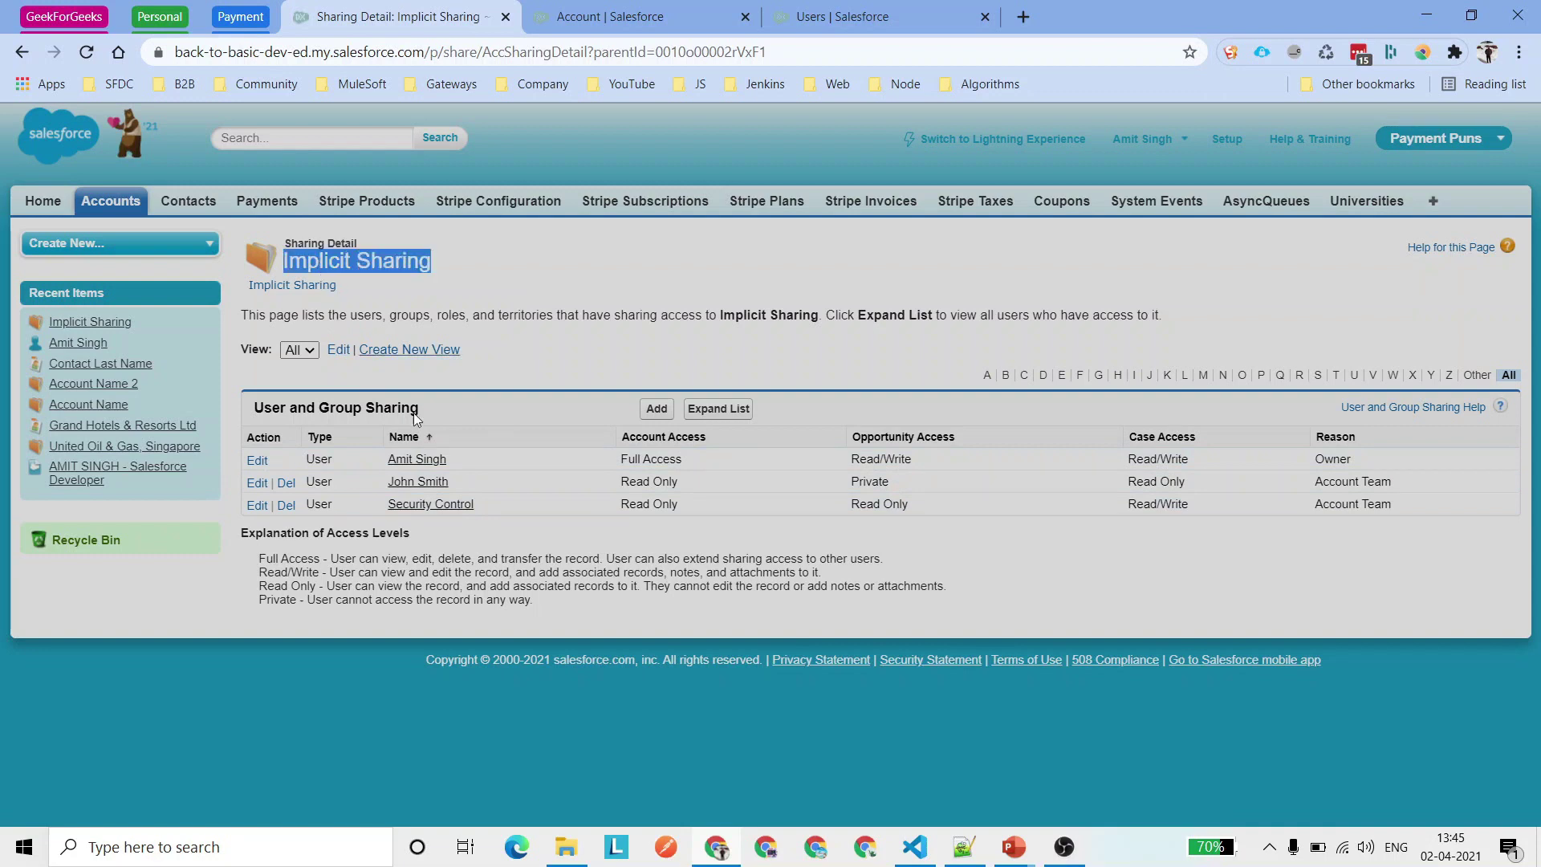
left_click(301, 248)
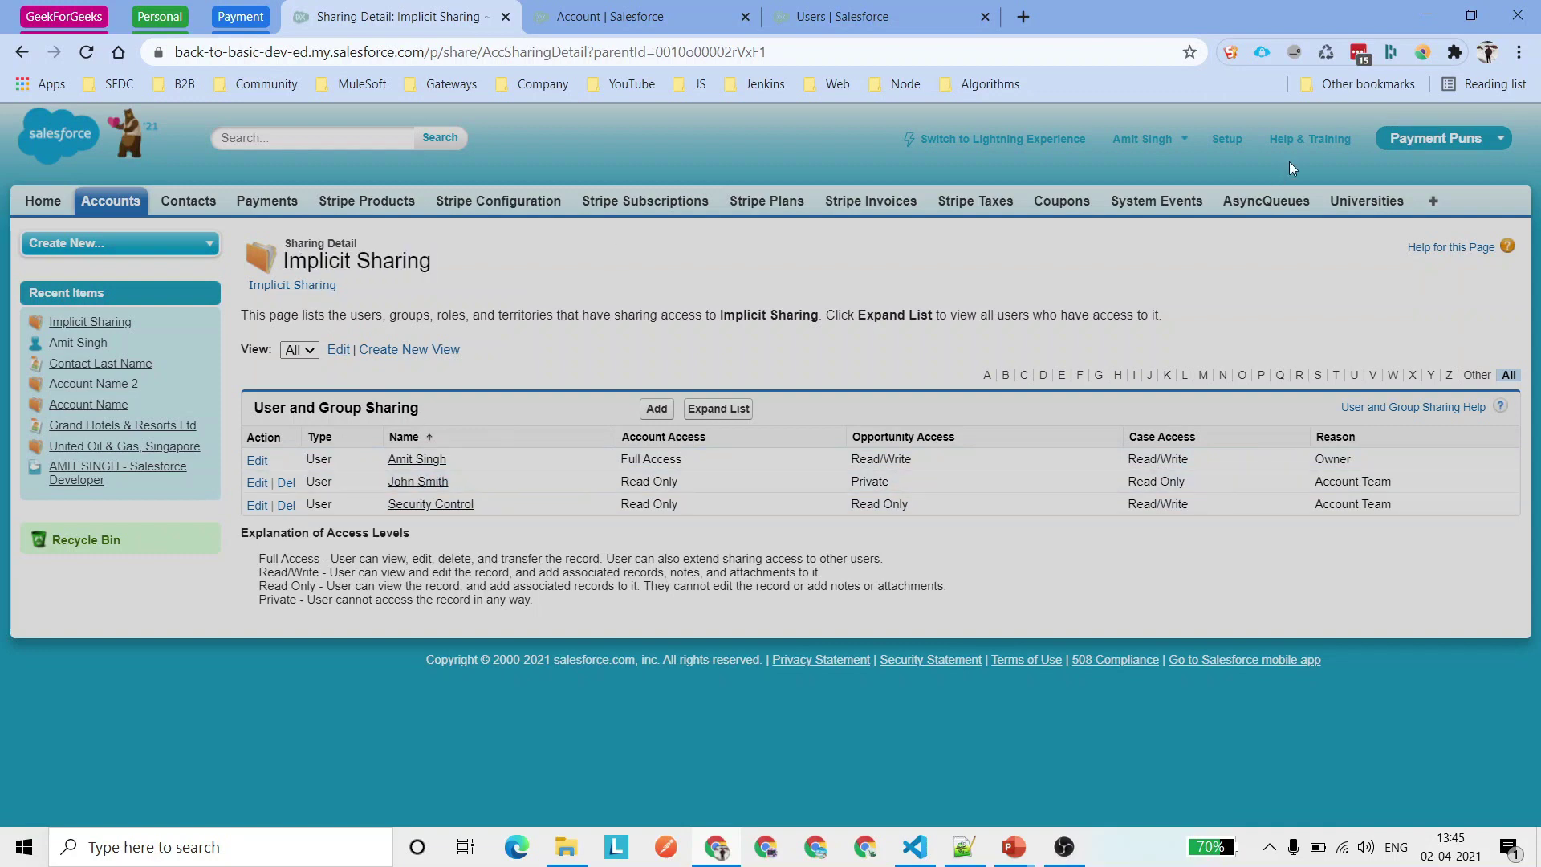
Open the user detail page of the account team member whose opportunity access is Private.
left_click(417, 482)
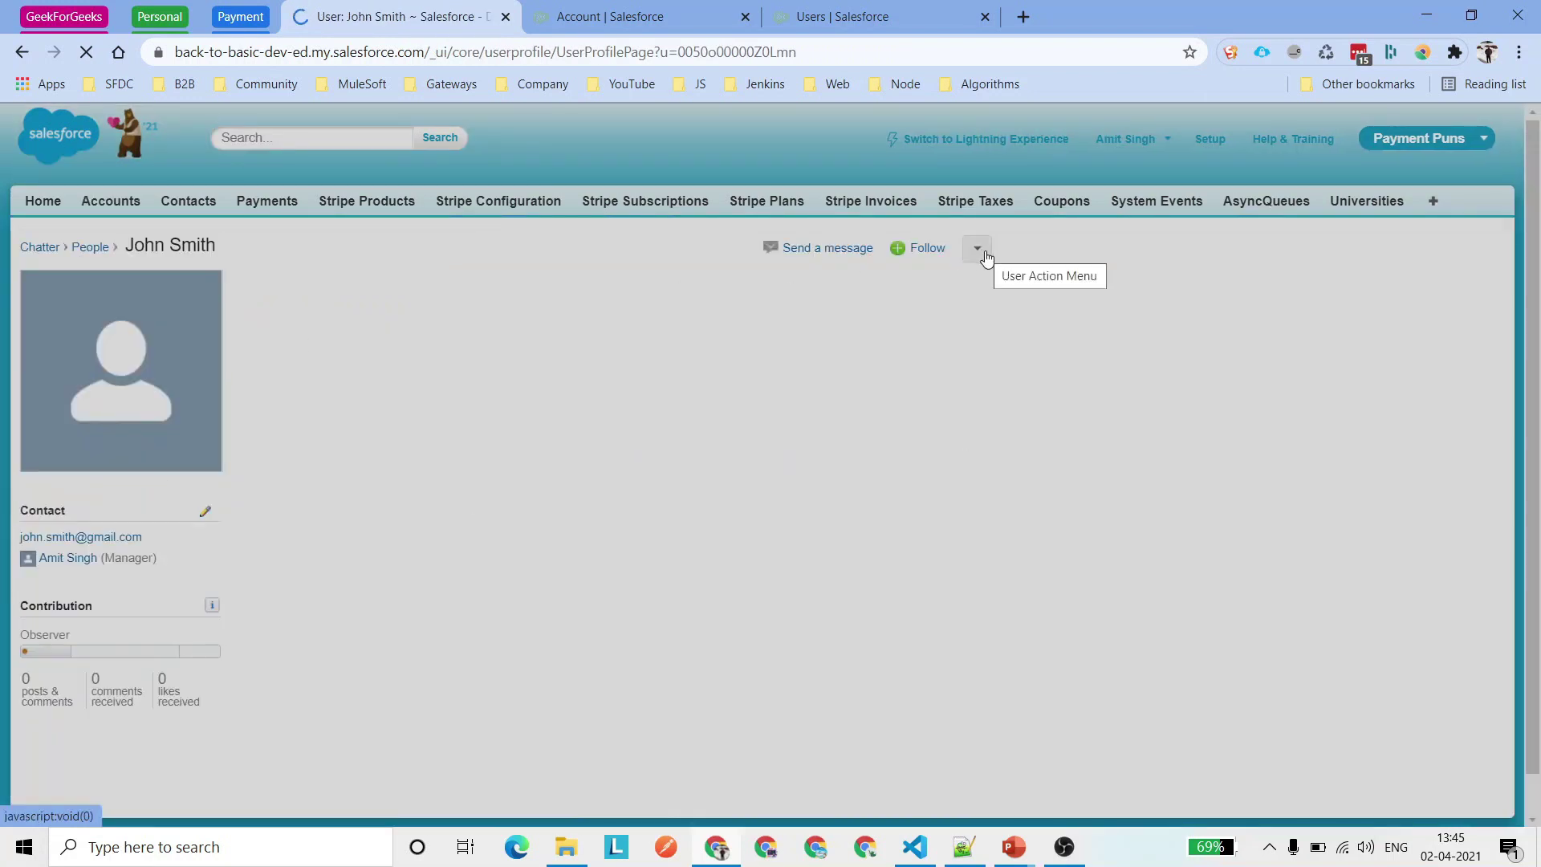
left_click(979, 252)
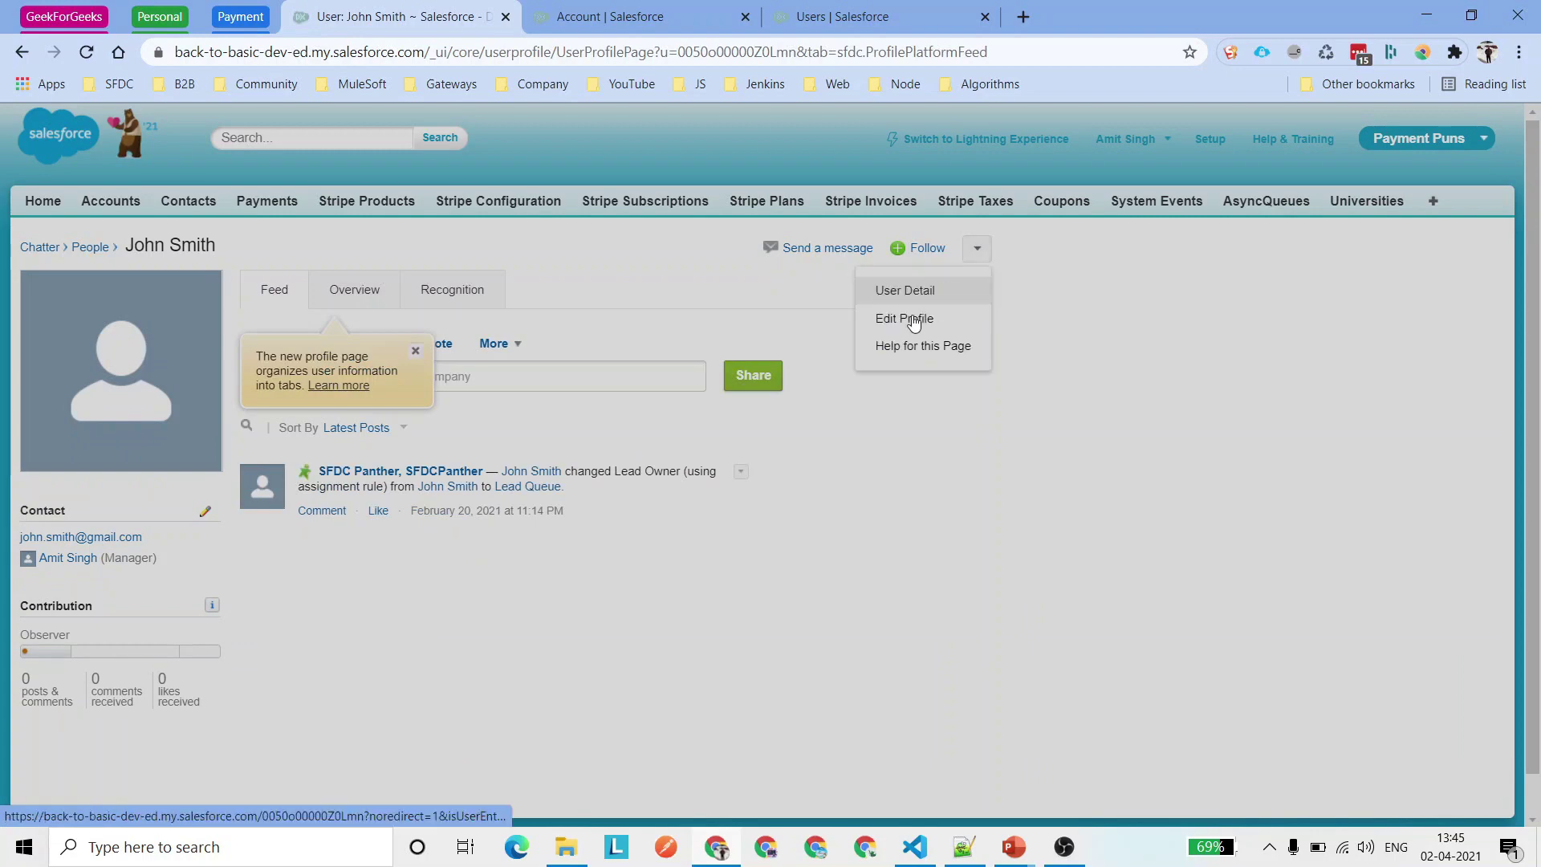
left_click(915, 289)
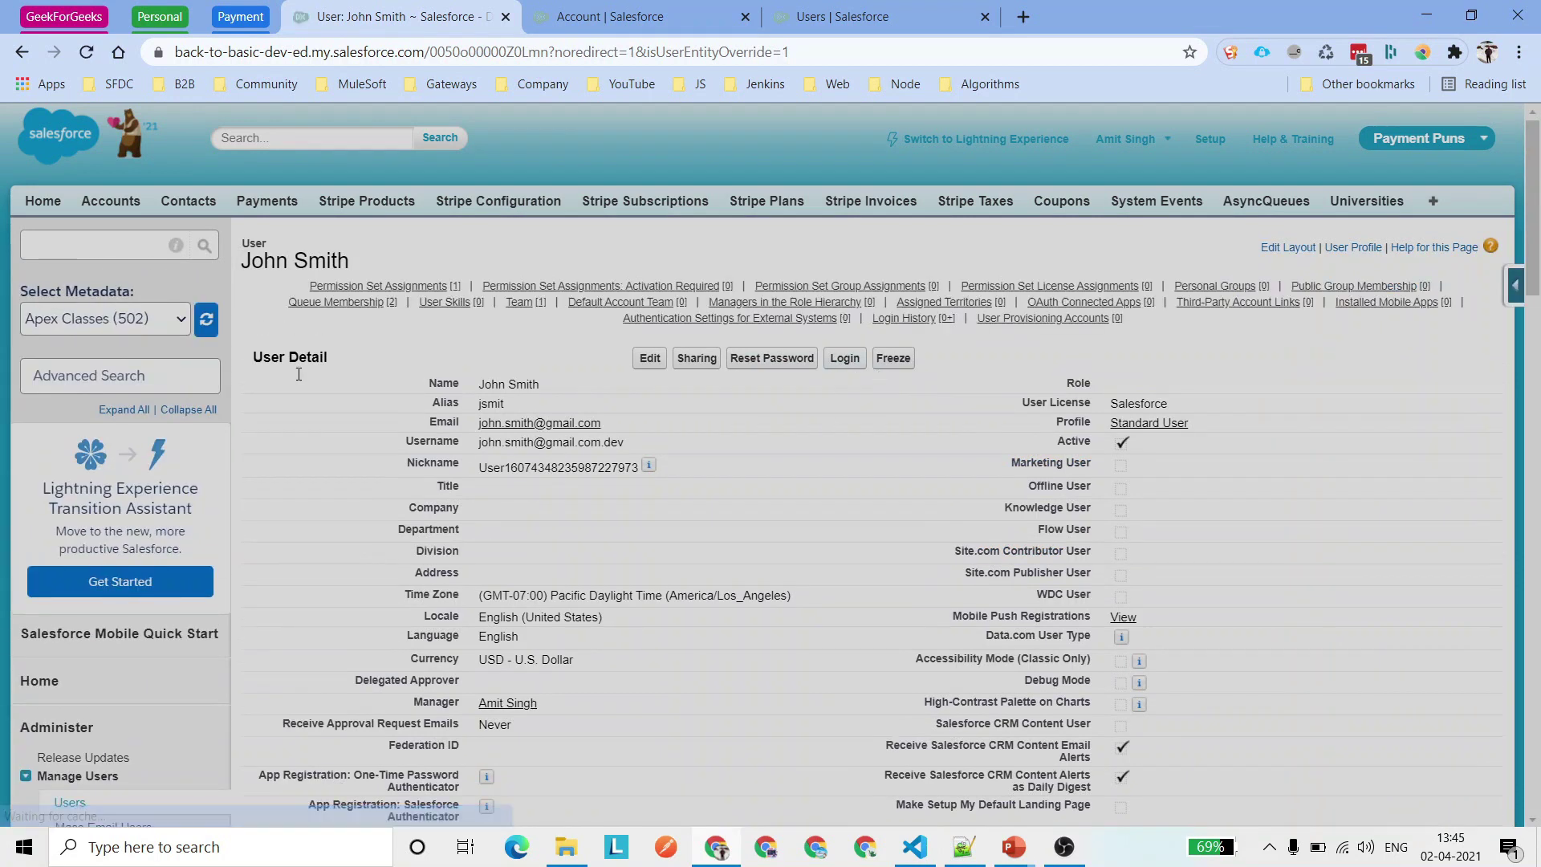
Search Setup for login, check the Login Access Policies in a new tab, and return to the user detail page.
left_click(86, 250)
type("lp")
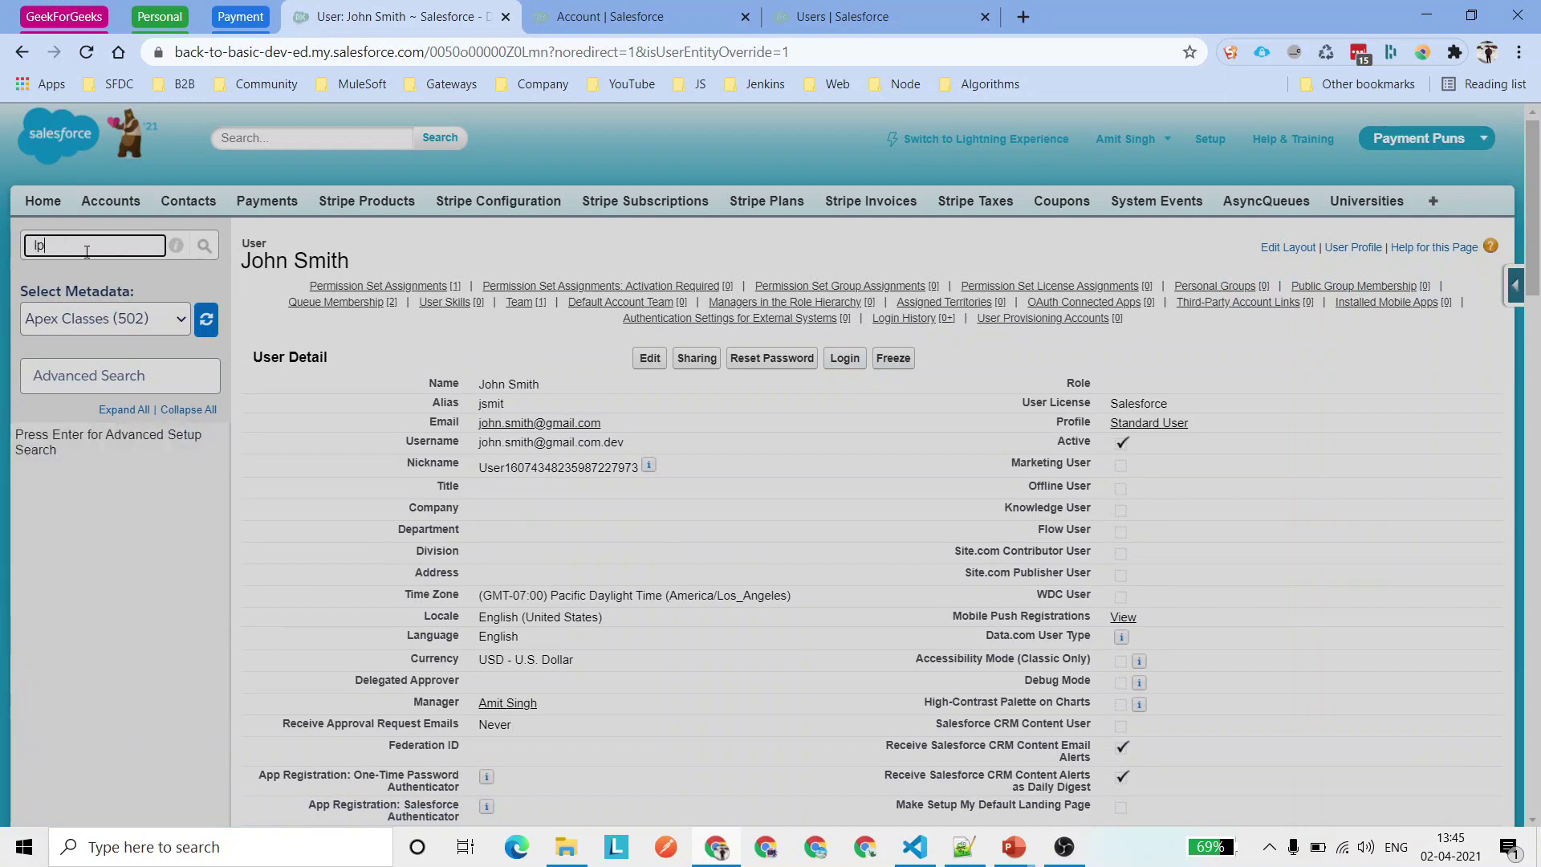
type("oginlogin")
left_click(112, 579, "ctrl")
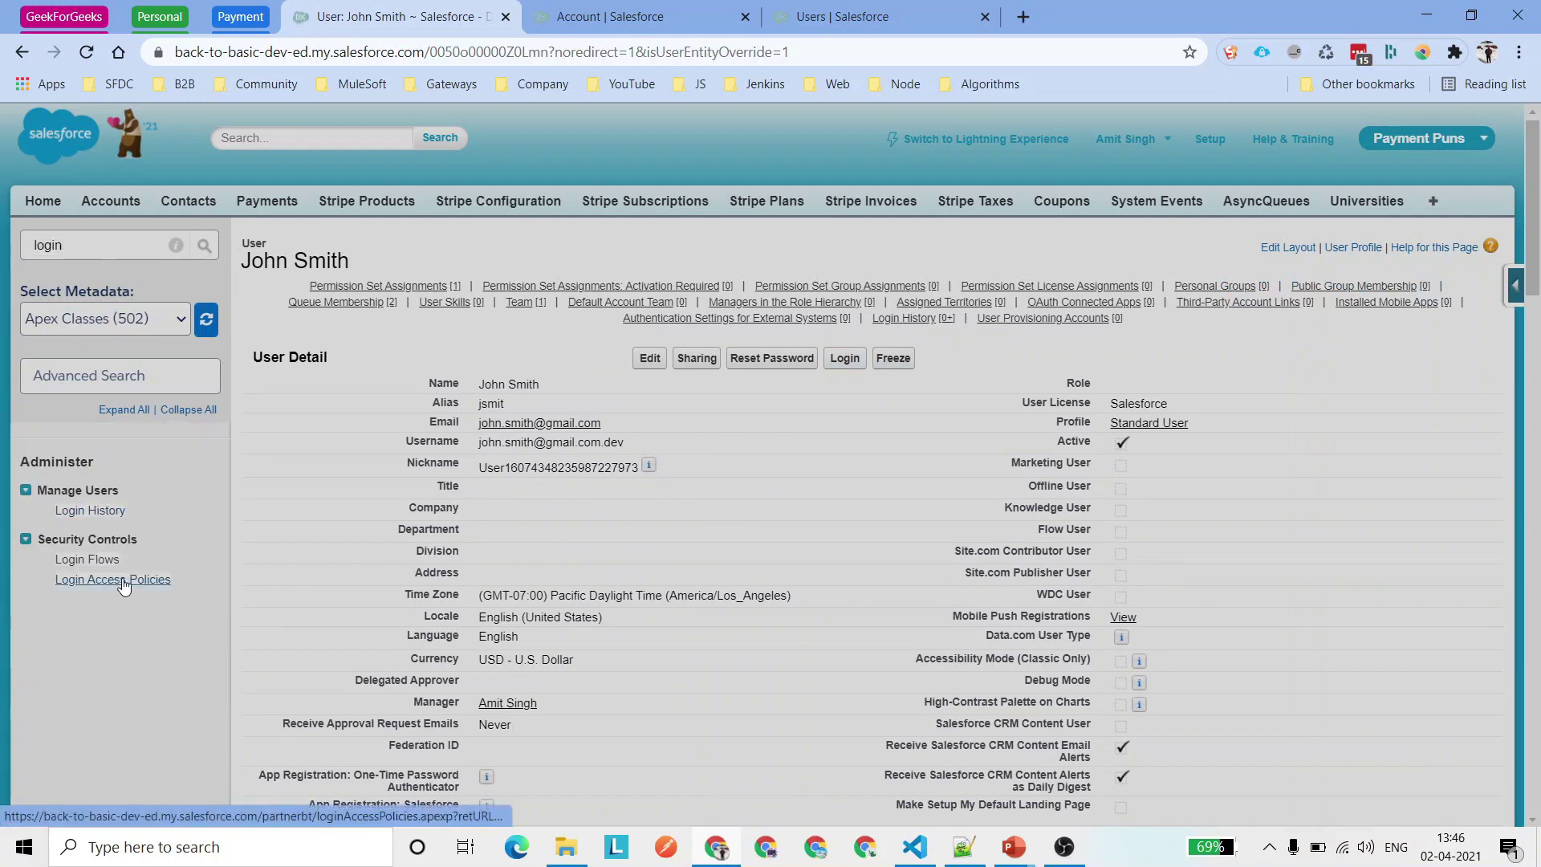
left_click(860, 16)
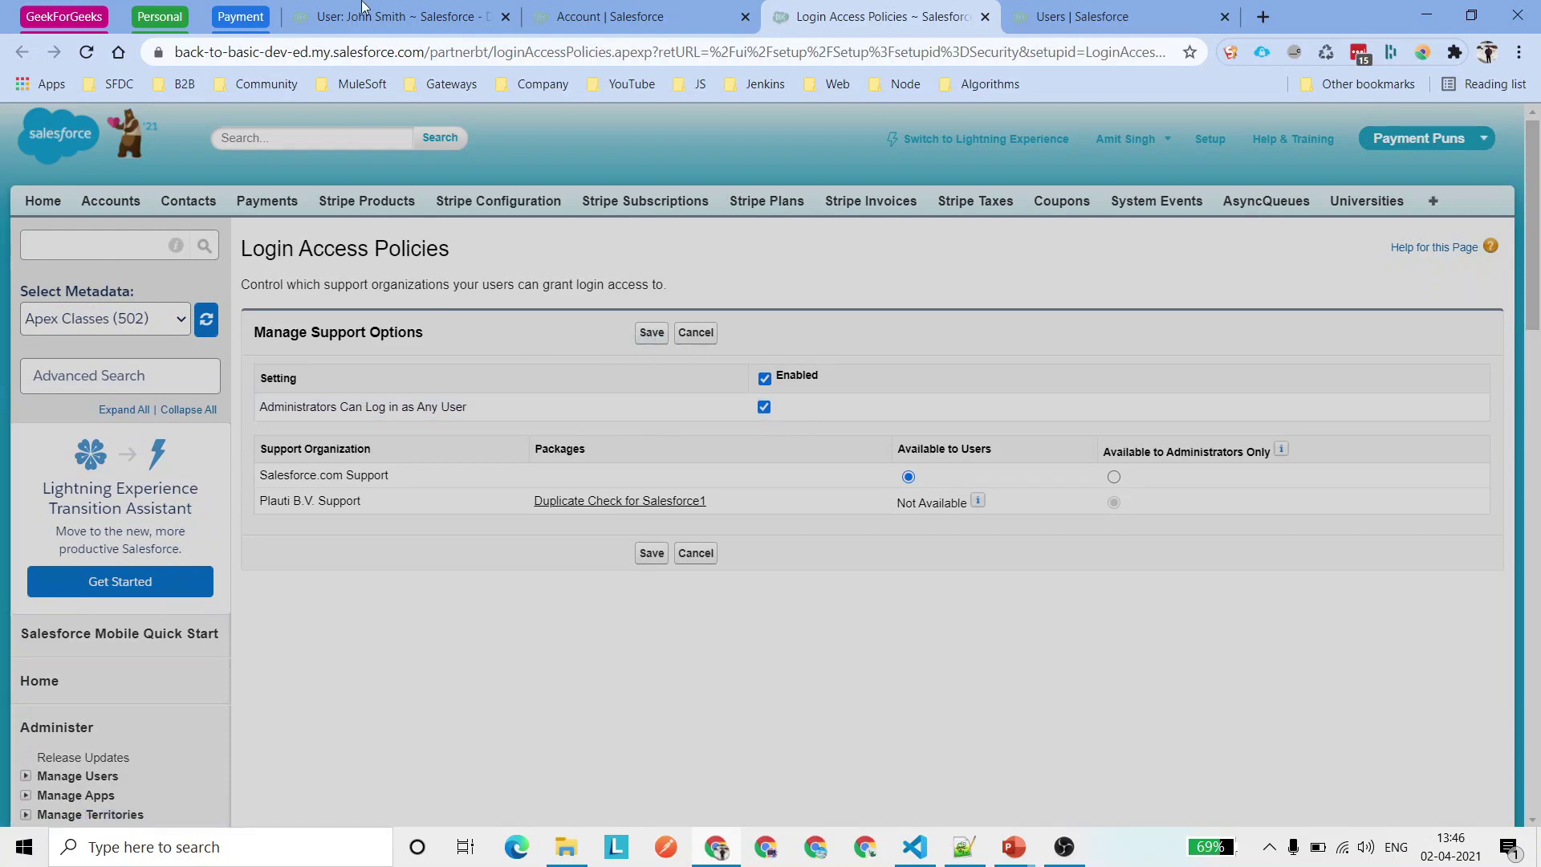
left_click(397, 16)
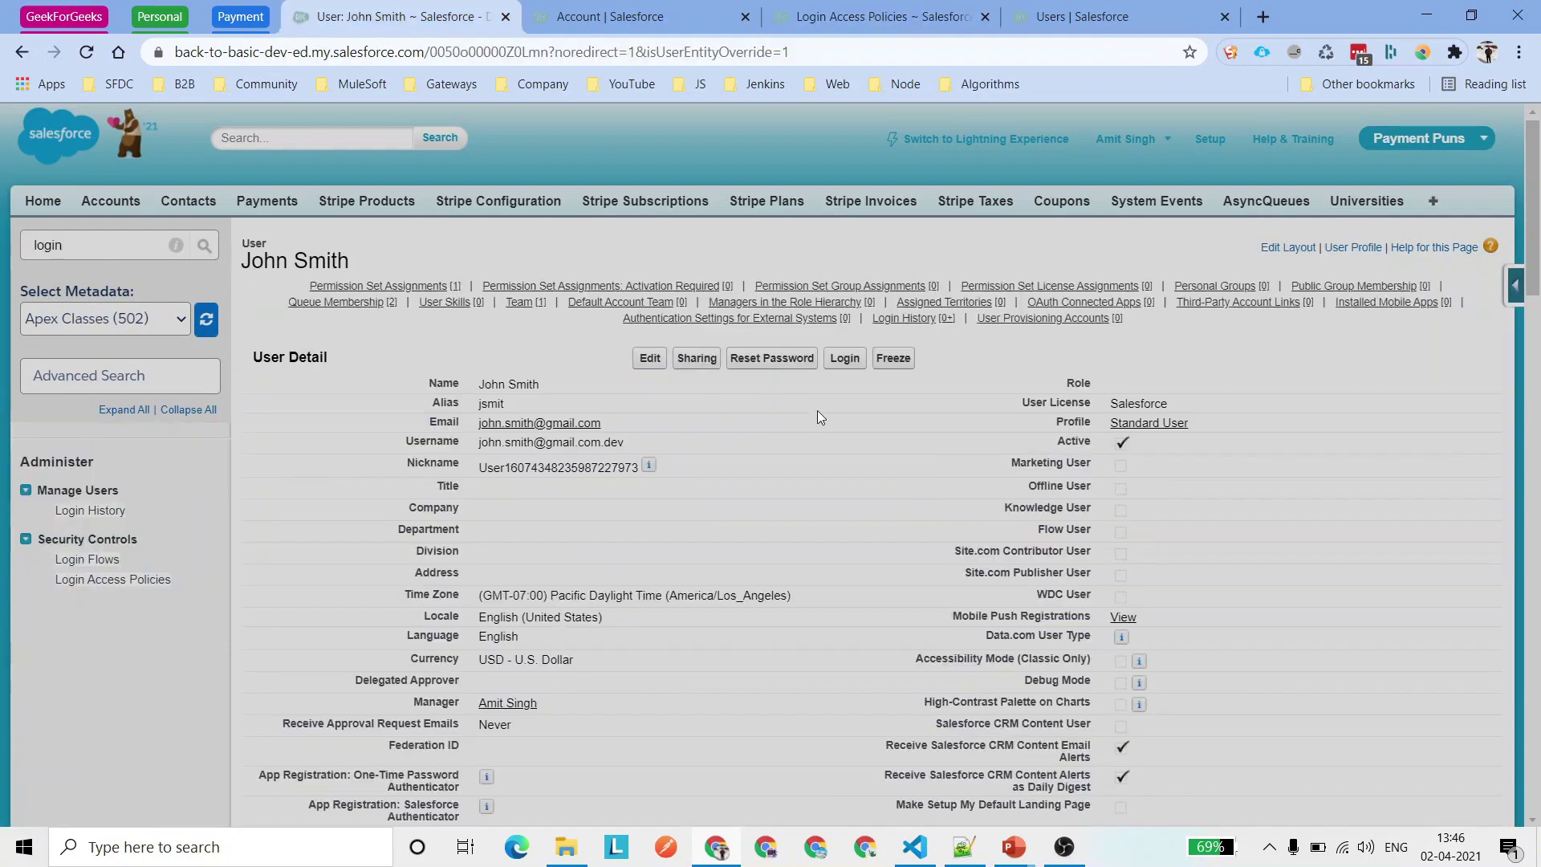
Log in as the account team member from the user detail page and switch the session to Salesforce Classic.
left_click(844, 358)
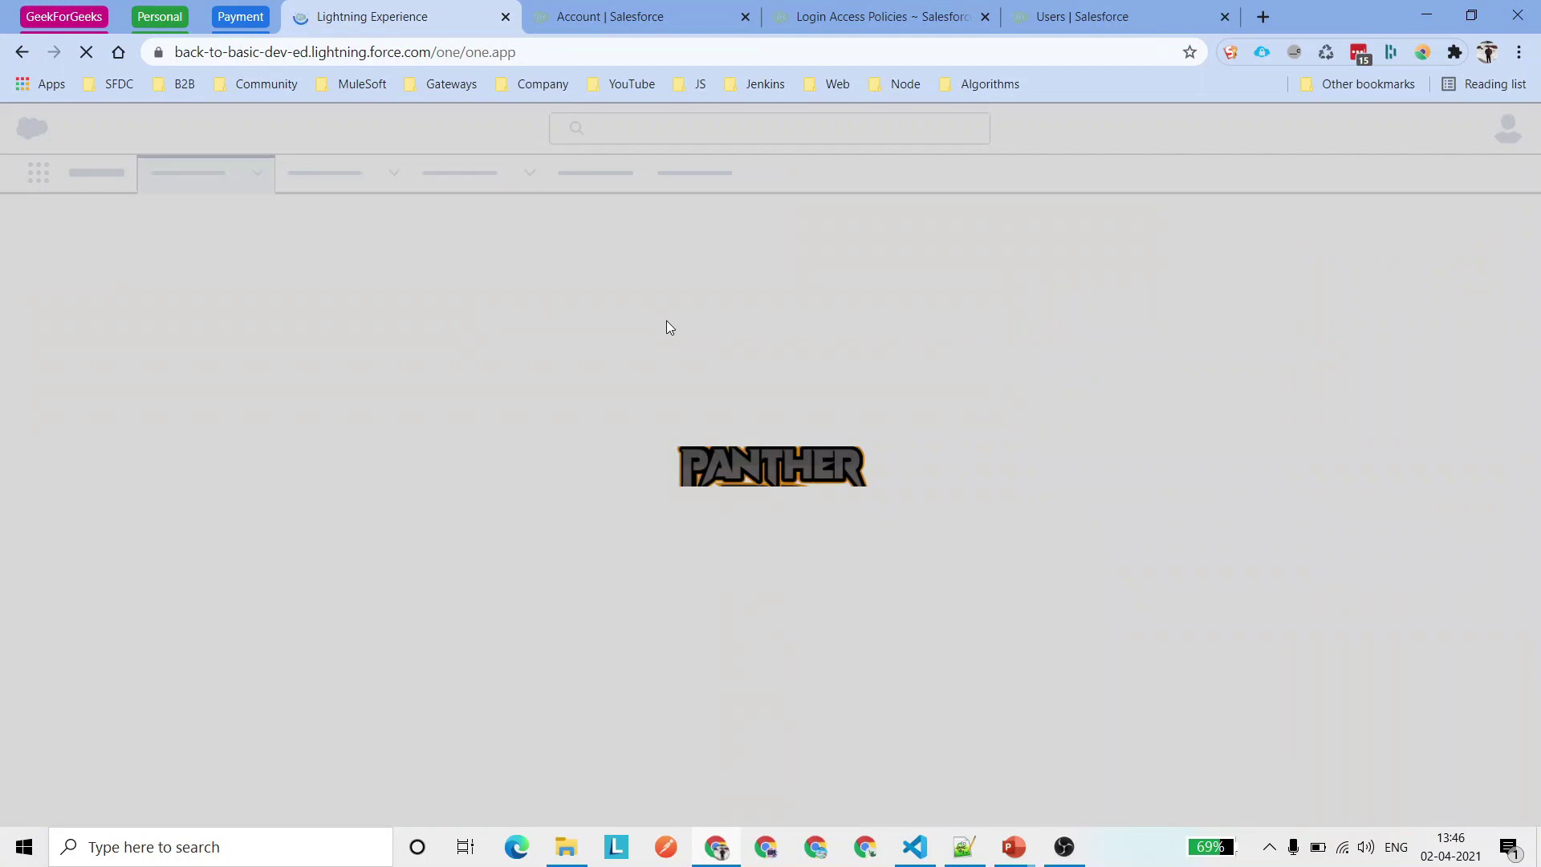
left_click(1487, 126)
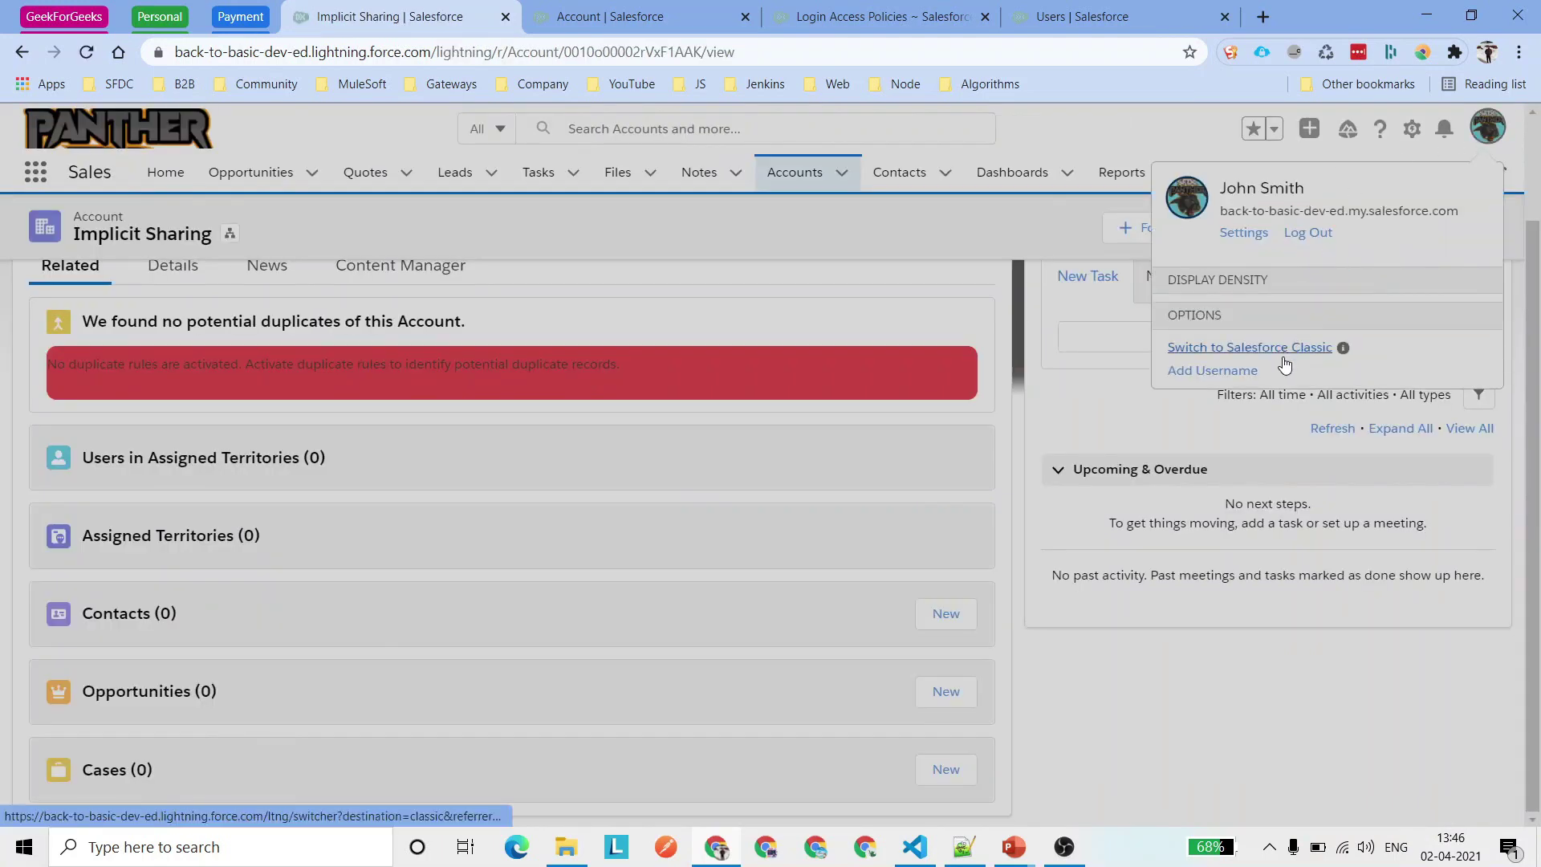
left_click(1284, 419)
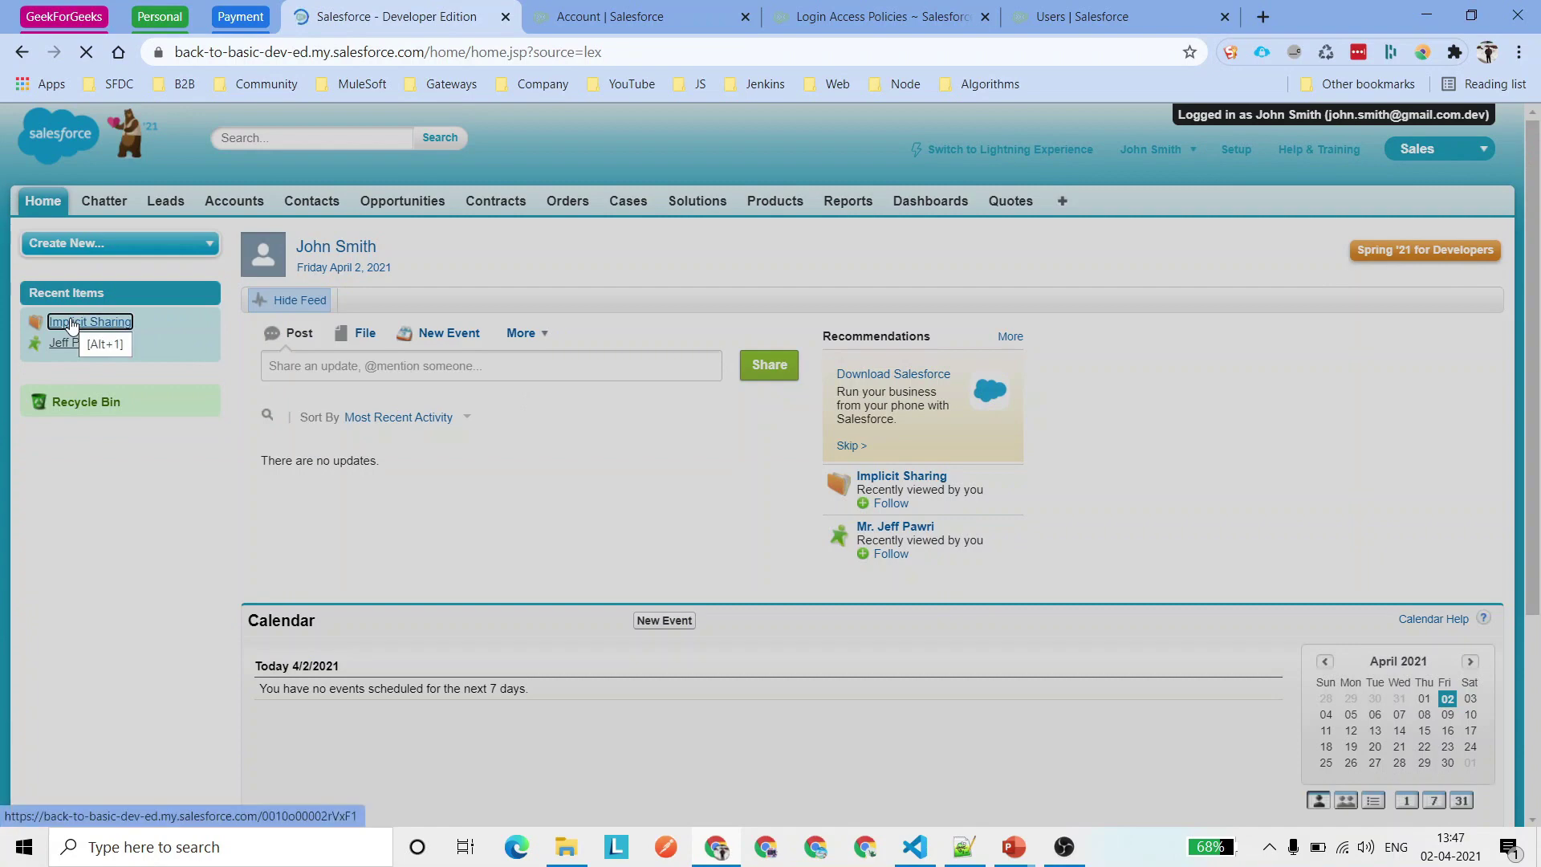
Open the Implicit Sharing account as the team member and check which related lists and details are available.
left_click(71, 323)
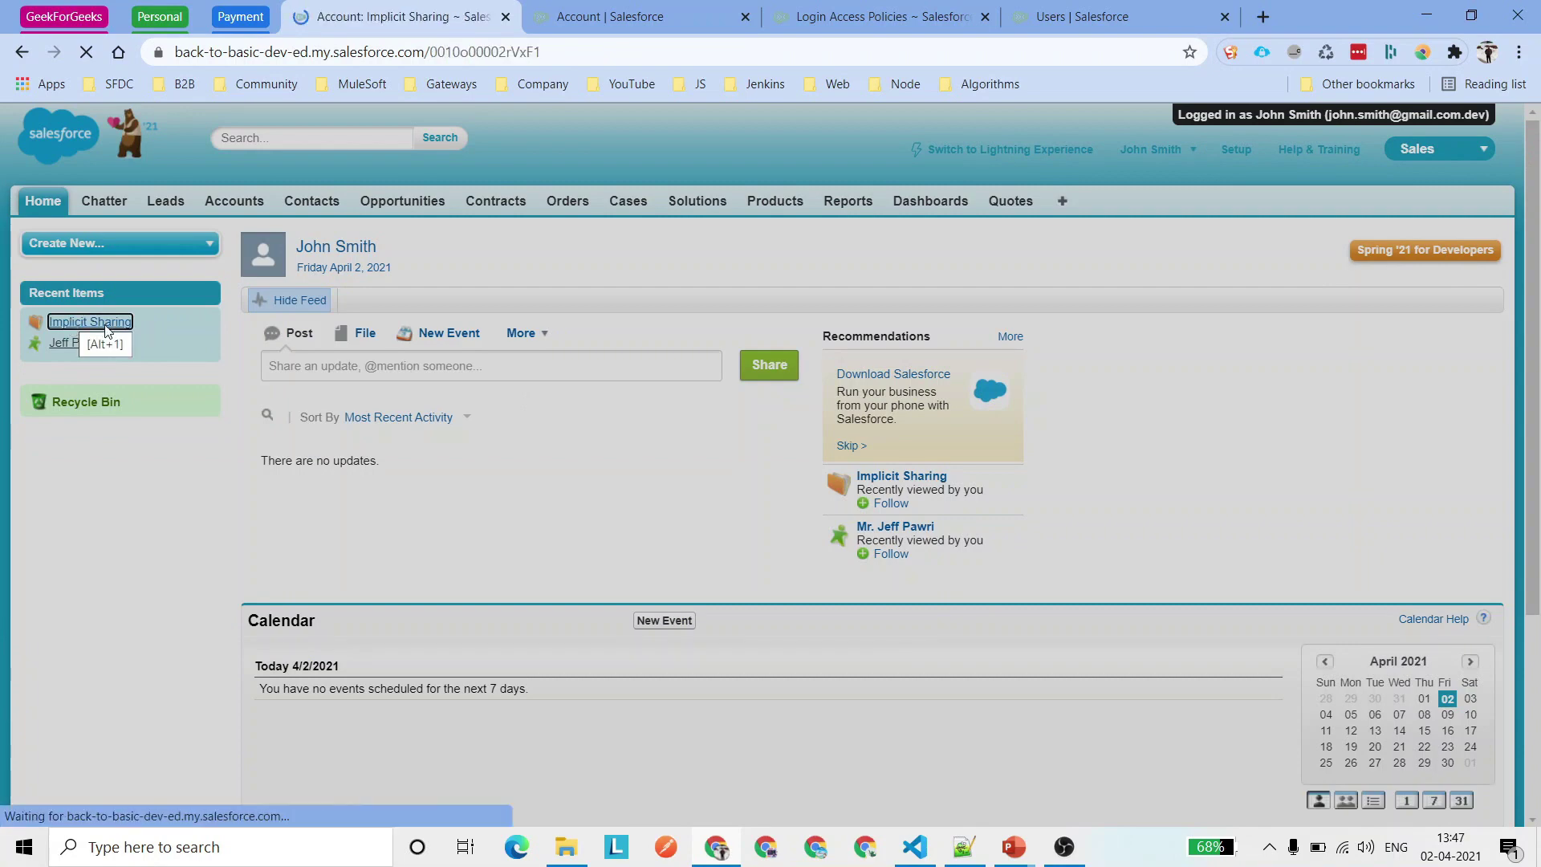
scroll(745, 501, "down", 10)
scroll(745, 493, "down", 5)
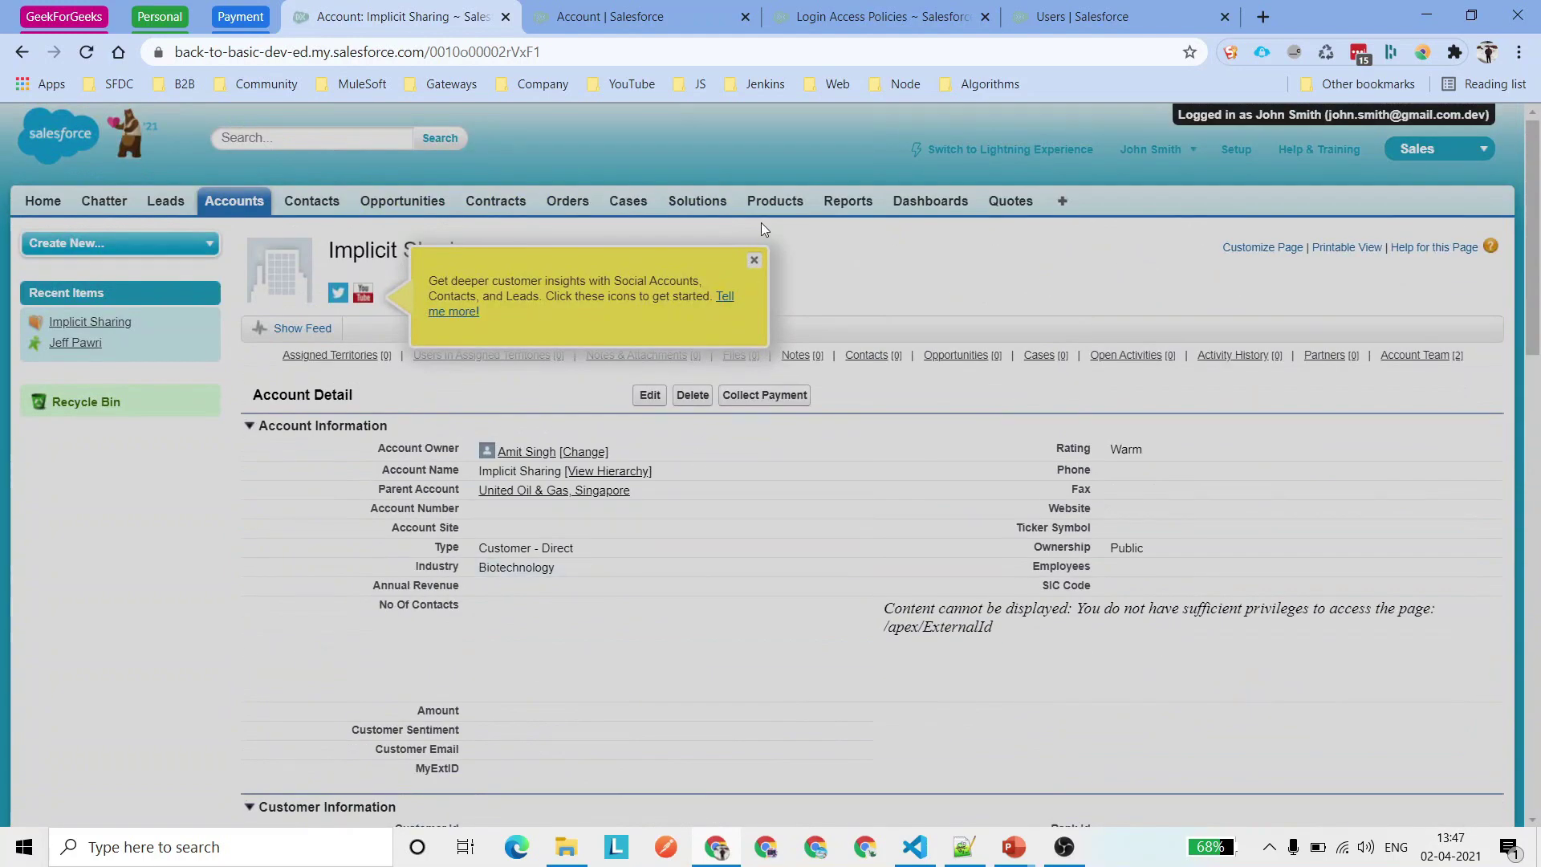
left_click(753, 261)
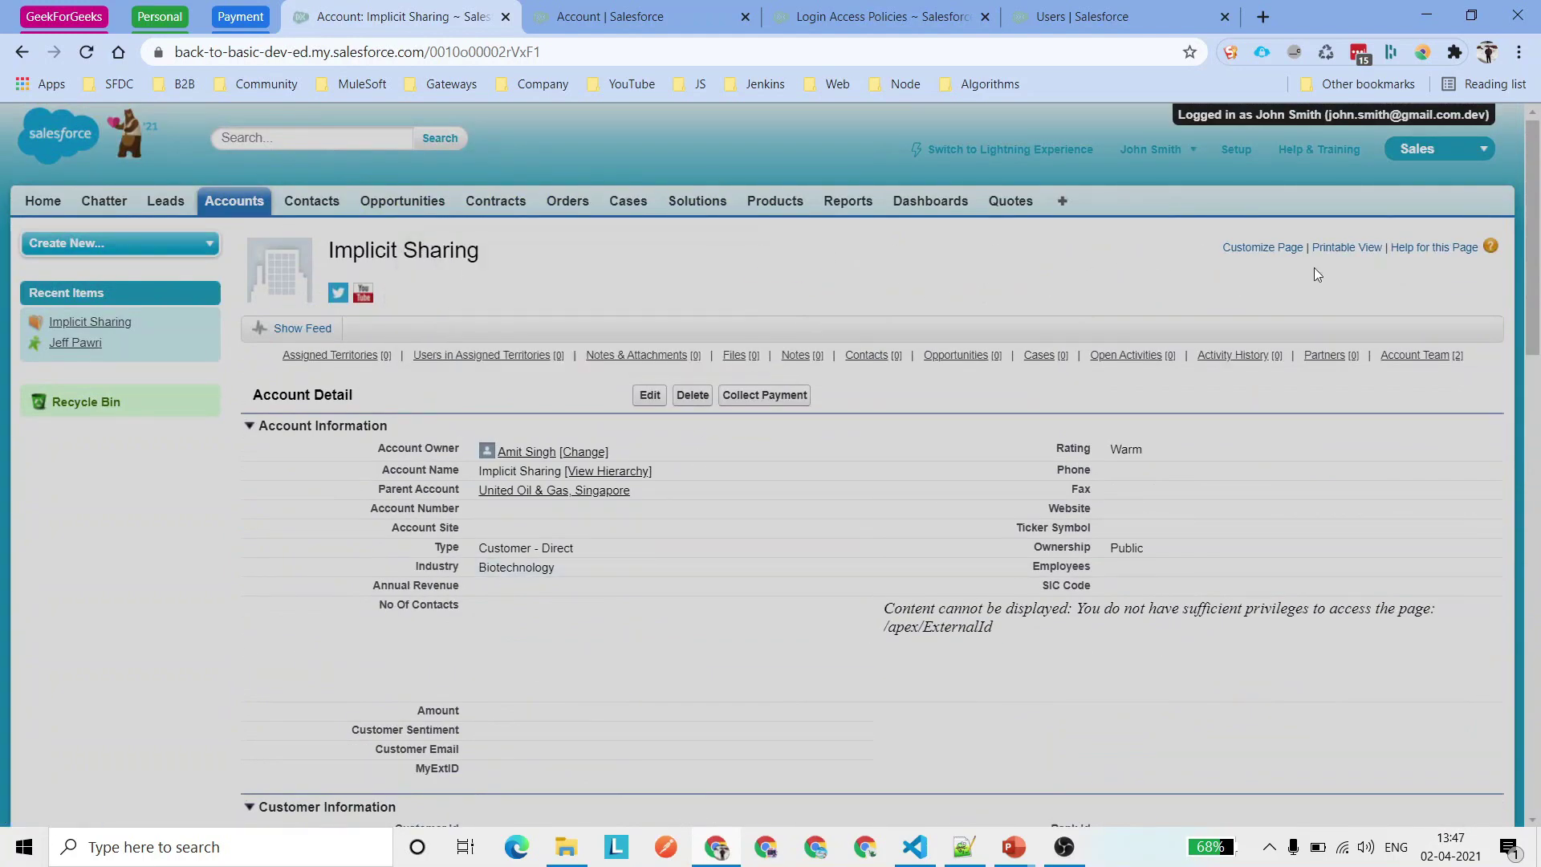
mouse_move(1443, 356)
triple_click(356, 255)
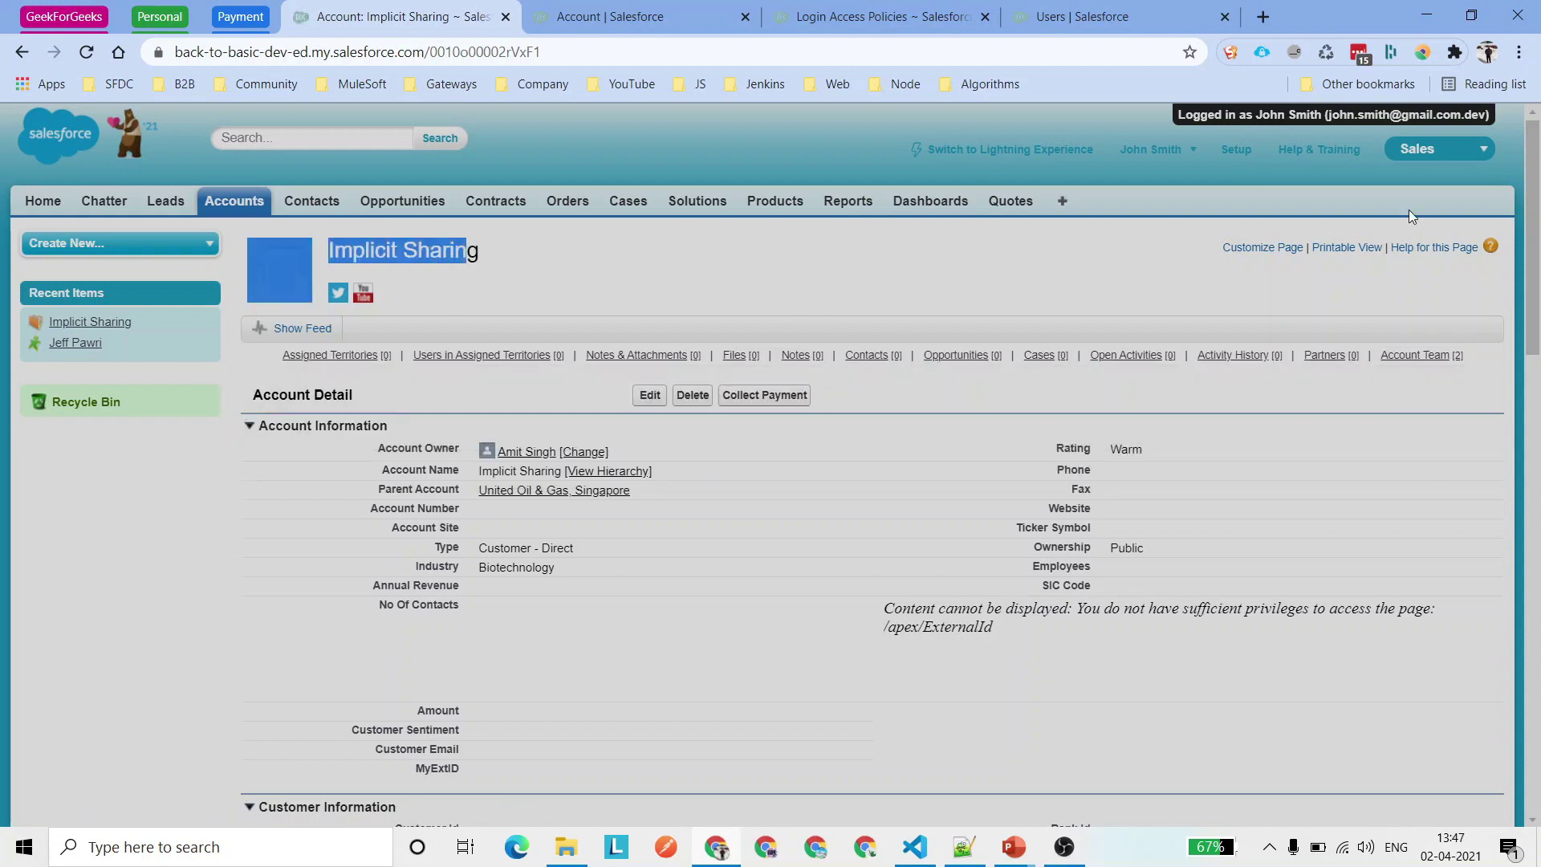
Log out of the team member's session to return to the administrator's view of the user record.
left_click(1416, 148)
left_click(1165, 150)
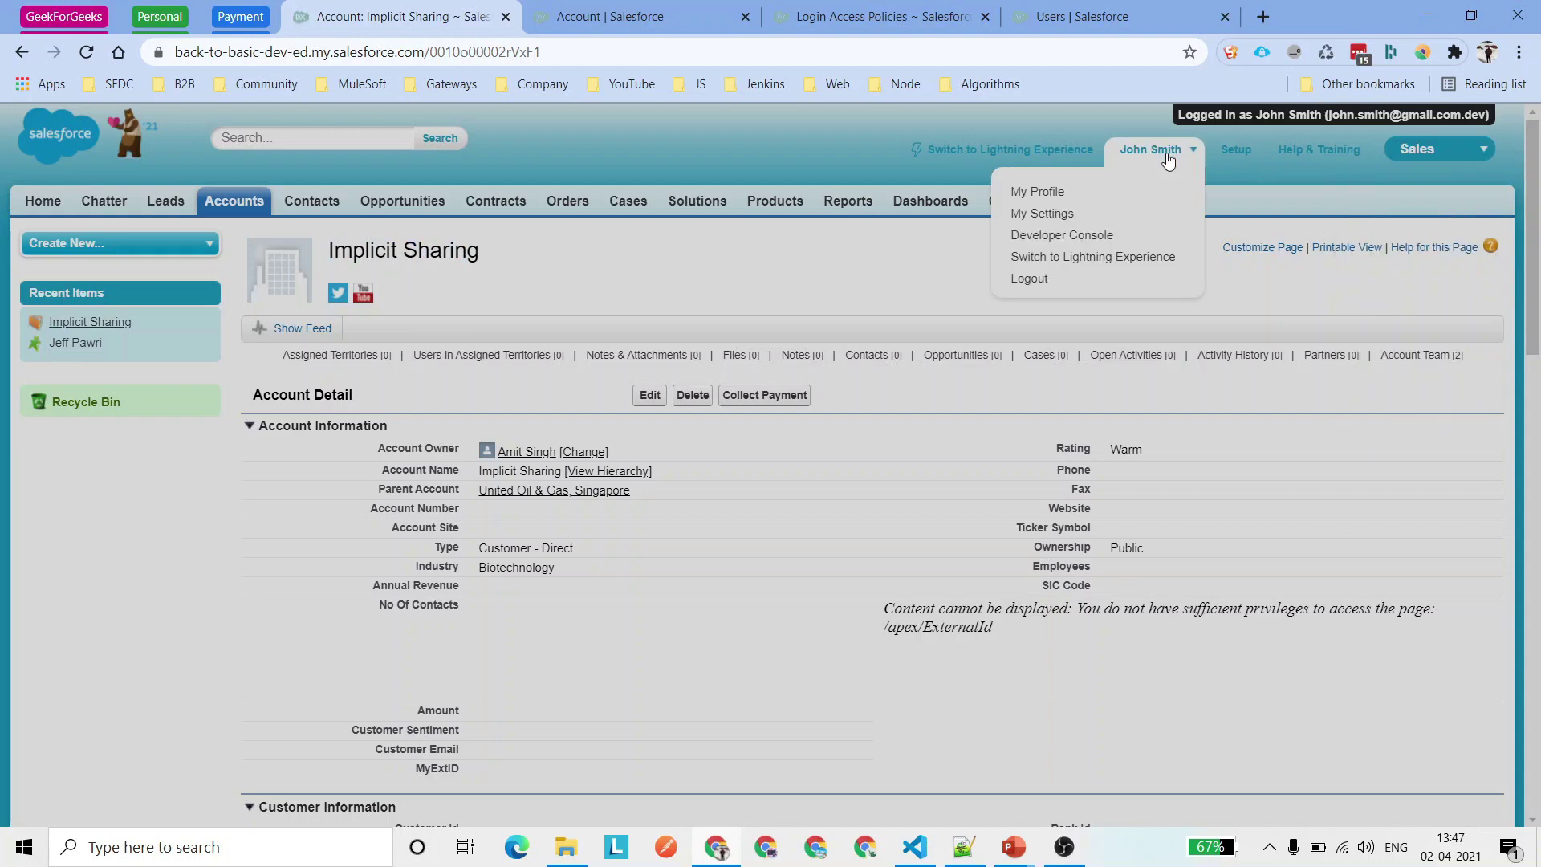
left_click(1039, 277)
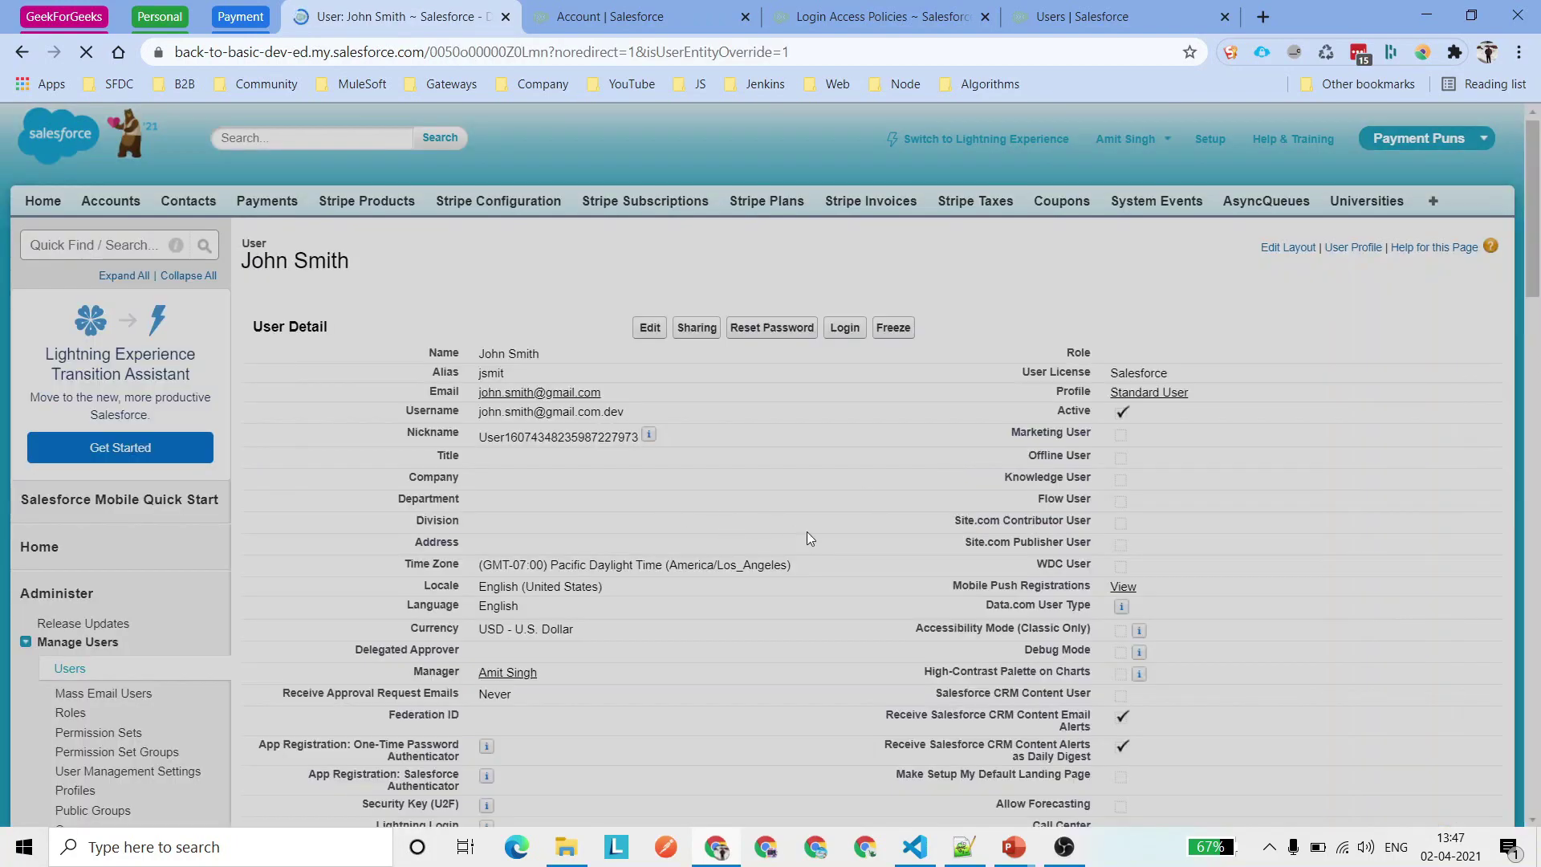
Open the team member's Standard User profile in a new tab, search its edit page for invoice, and leave without saving.
middle_click(1138, 396)
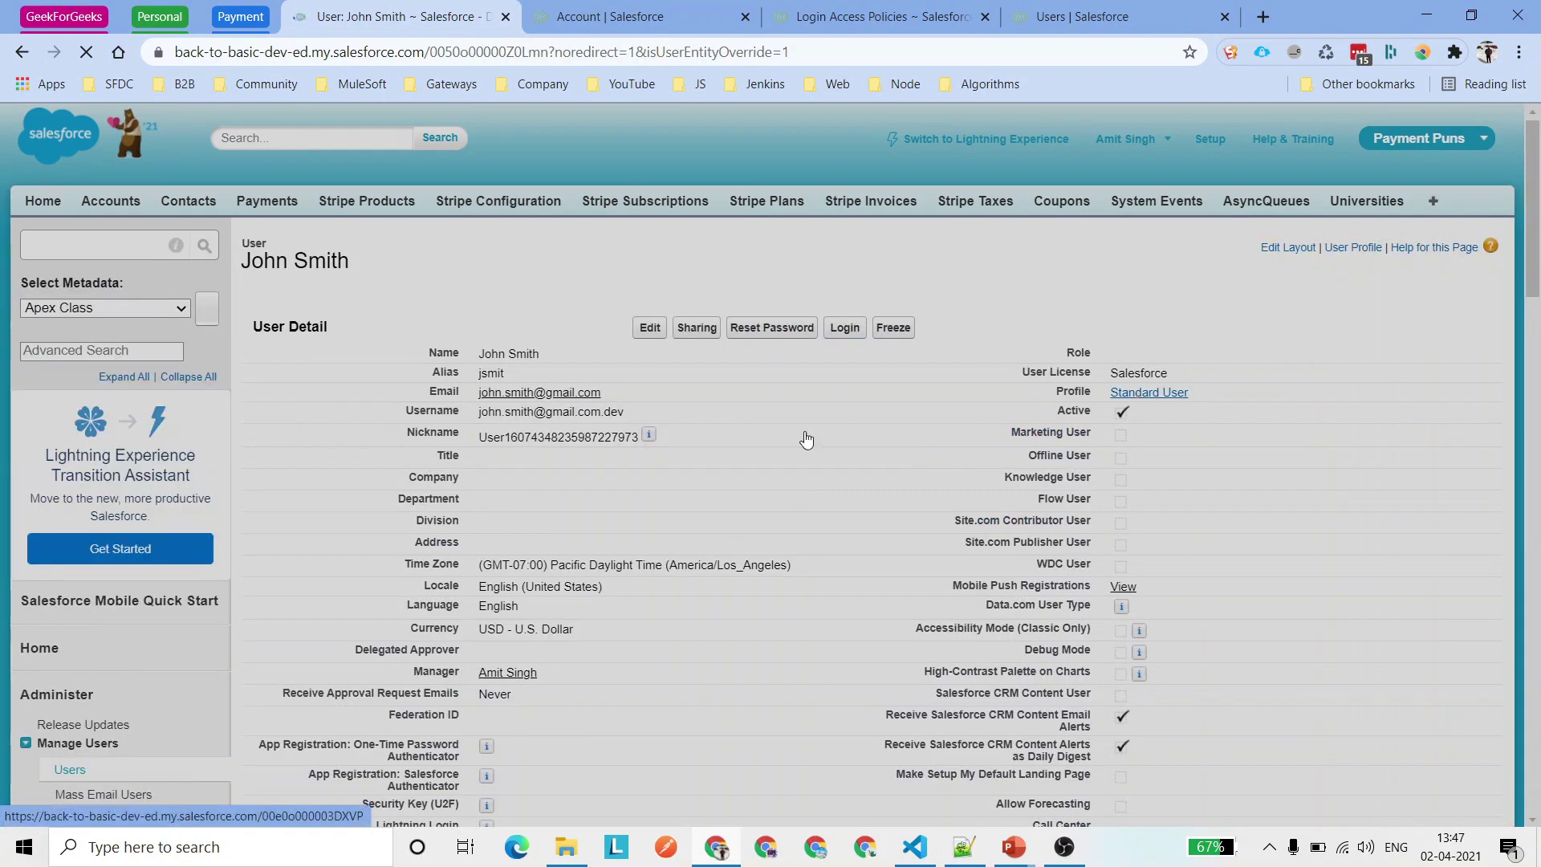
left_click_drag(963, 16, 594, 17)
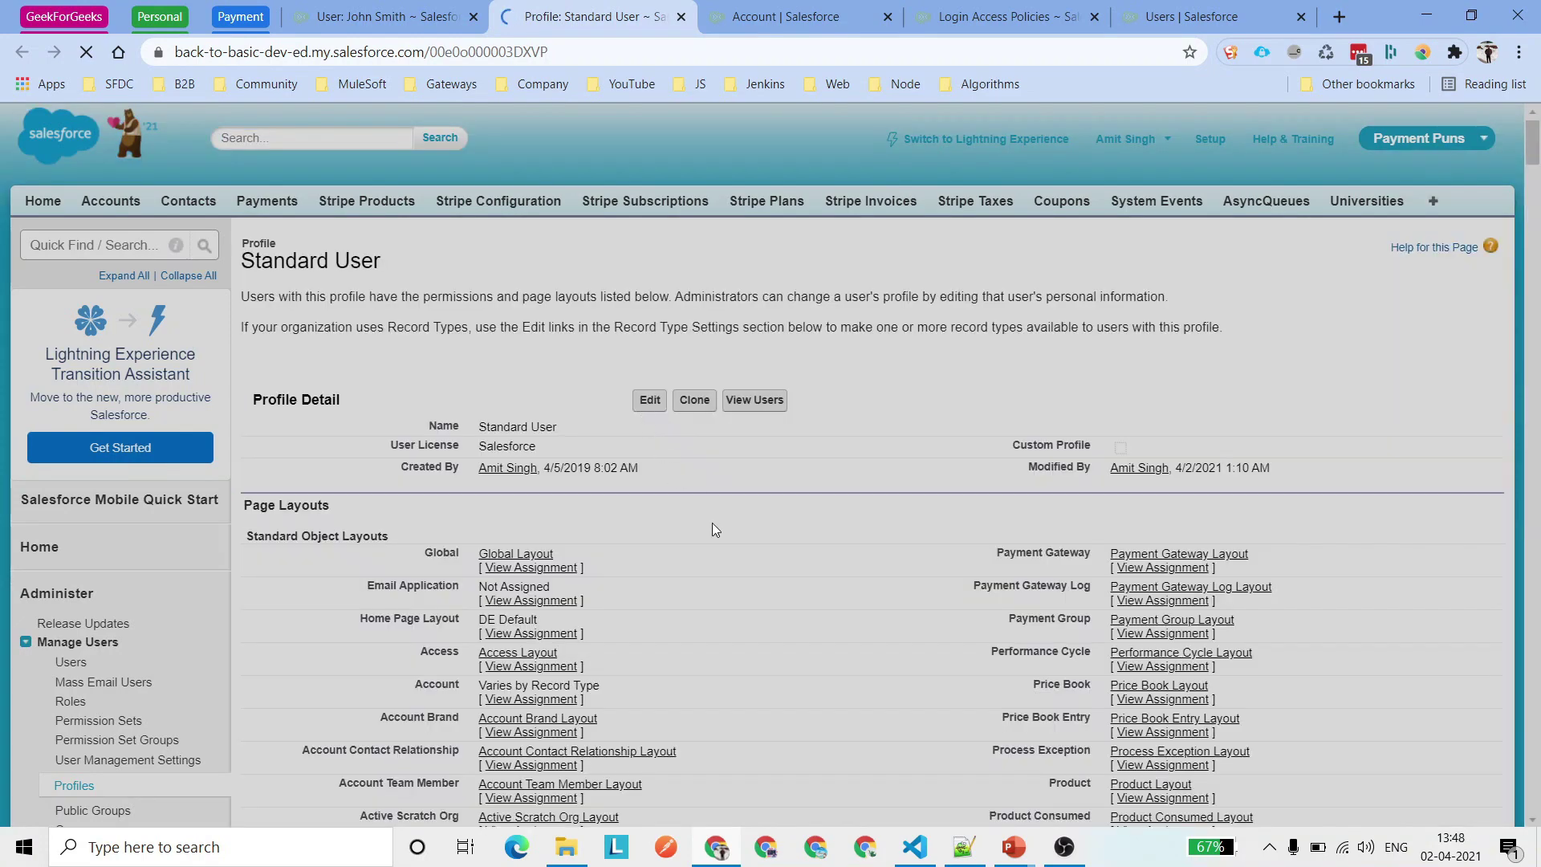
left_click(650, 401)
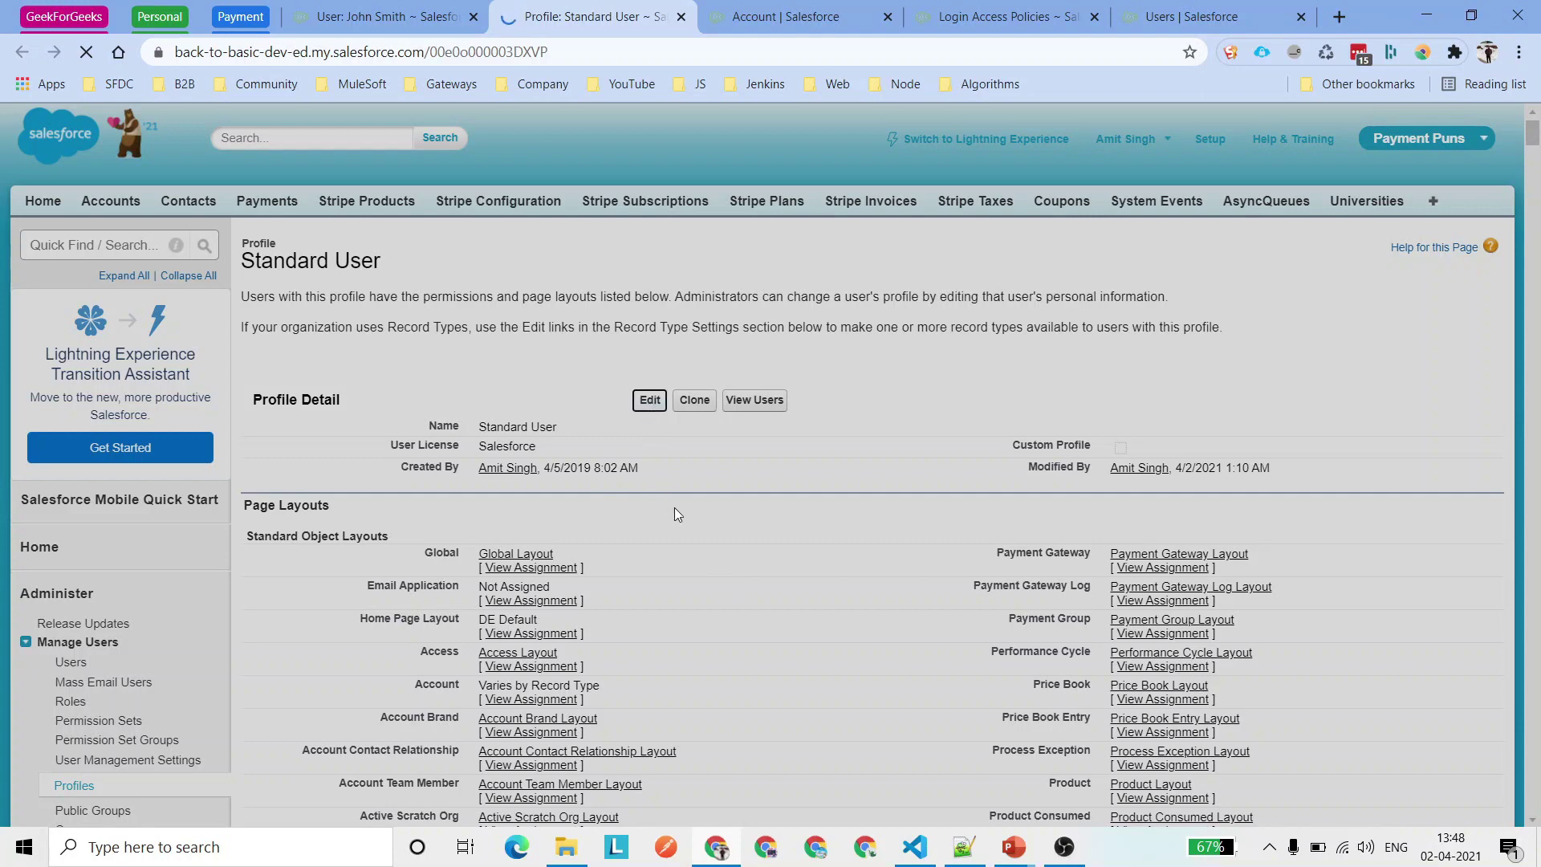
key("ctrl+f")
key("Return")
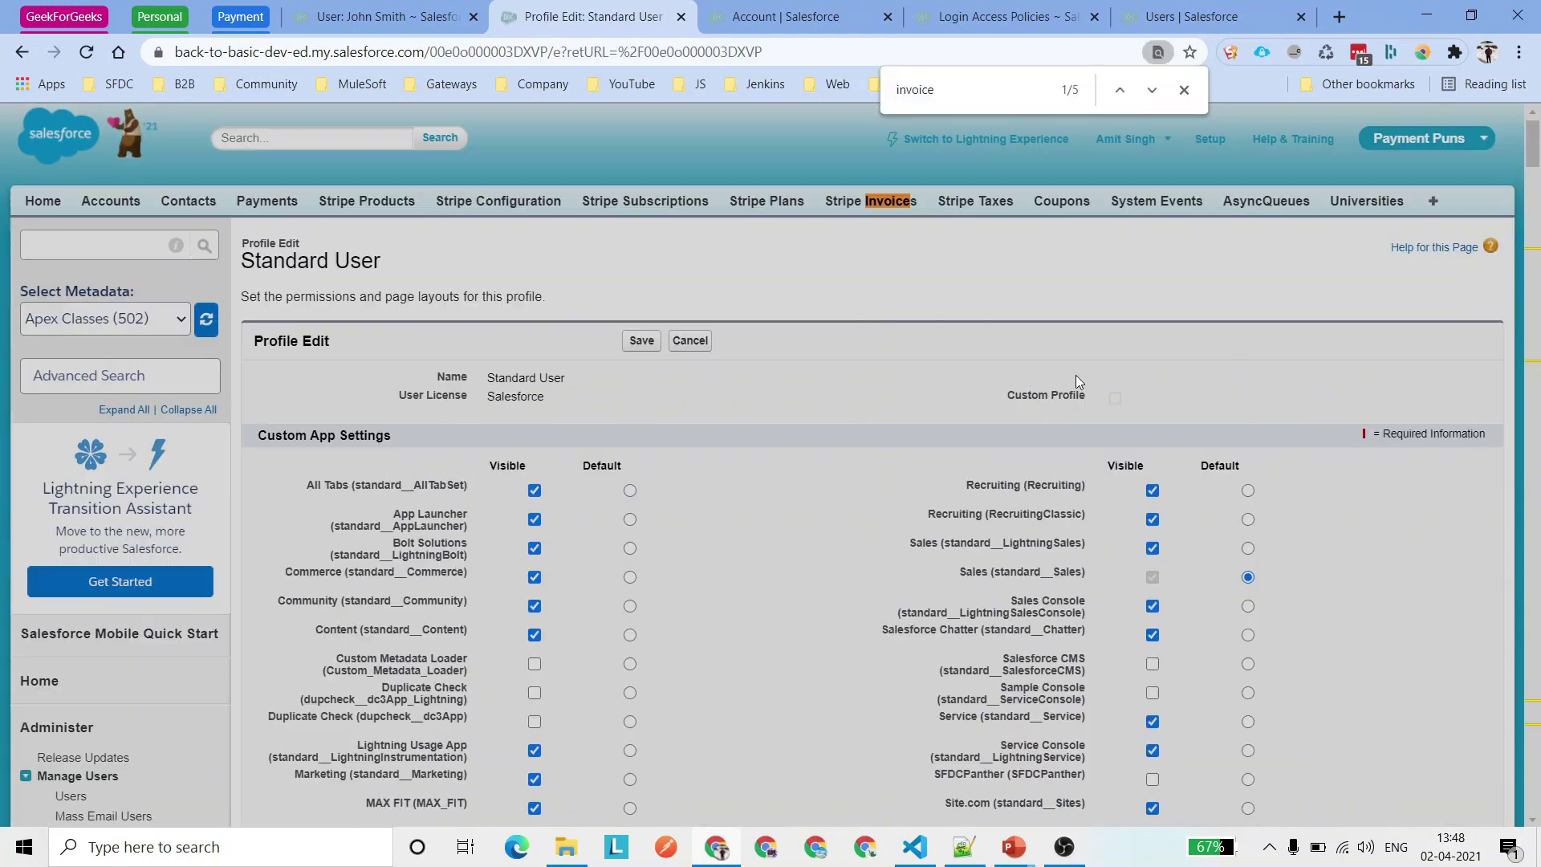
left_click(681, 341)
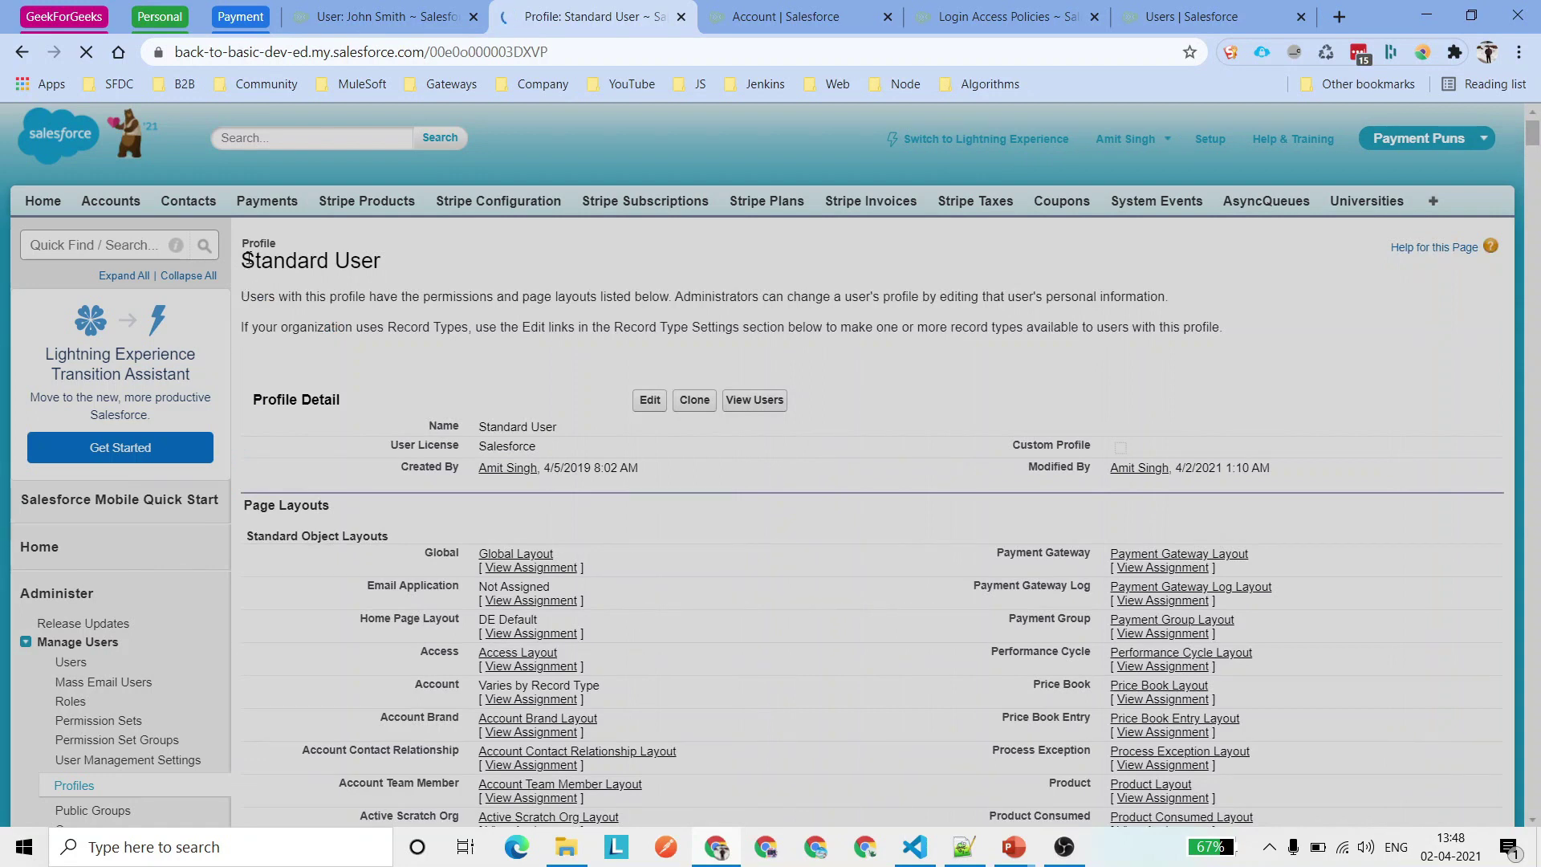
List the users of the Standard User profile, open the team member's record and open the assigned Create Audit Fields permission set.
left_click_drag(242, 258, 546, 242)
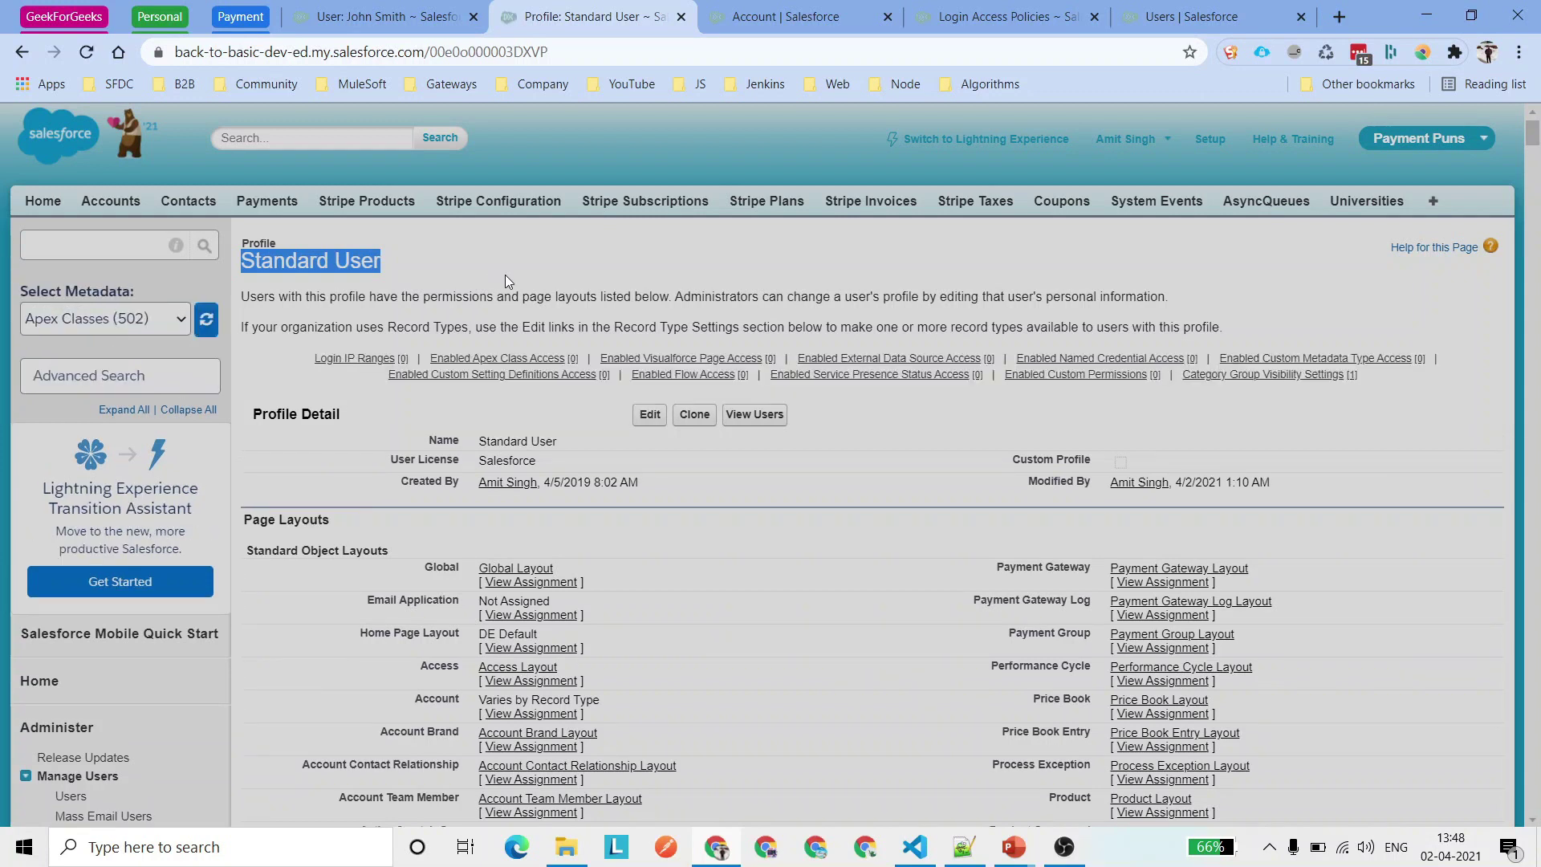
left_click(754, 419)
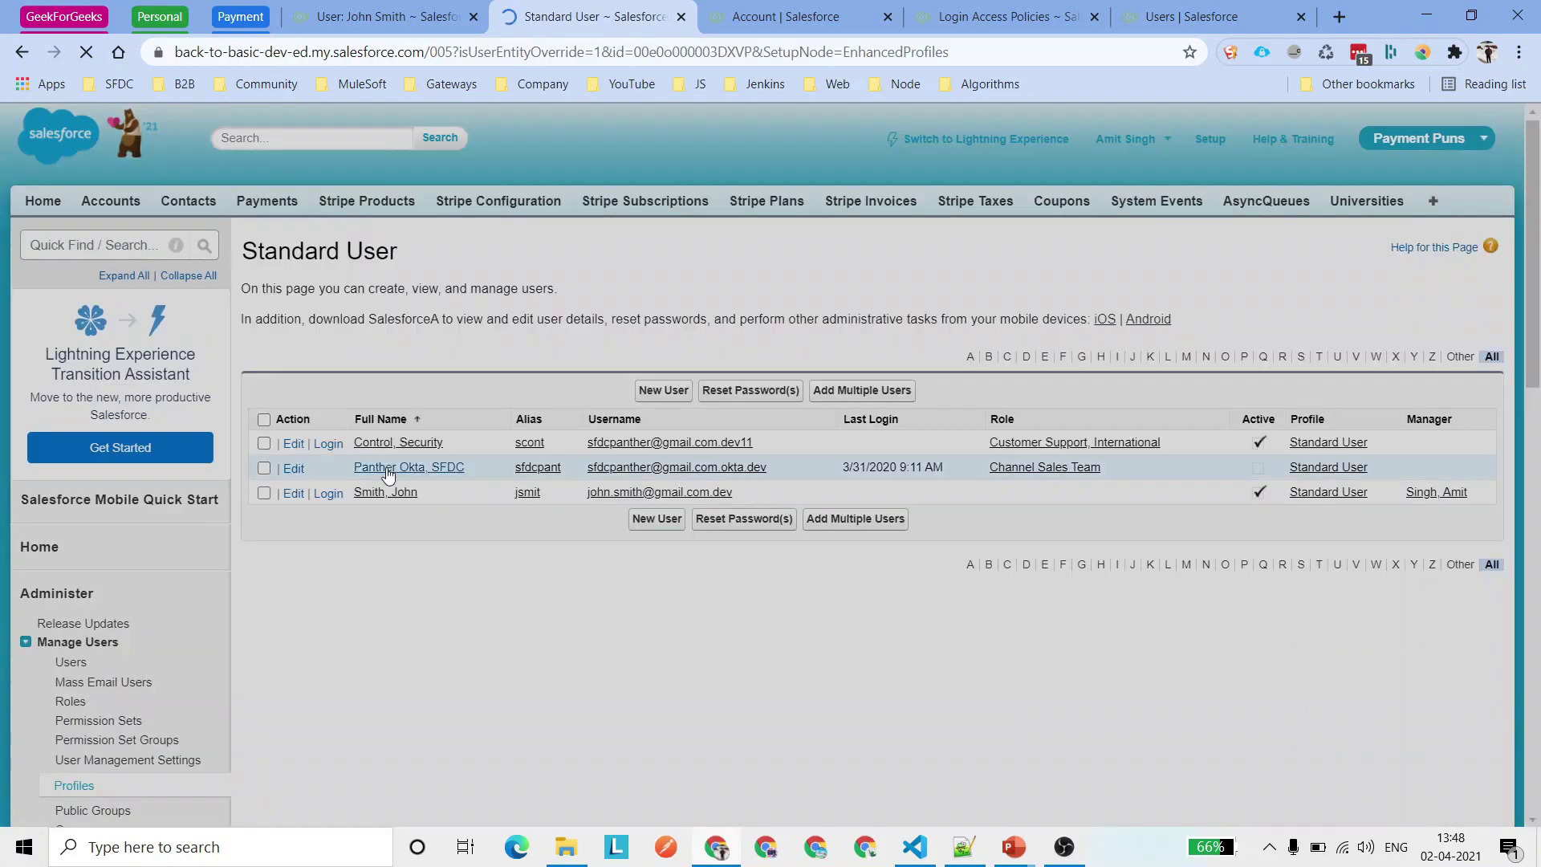
left_click(390, 495)
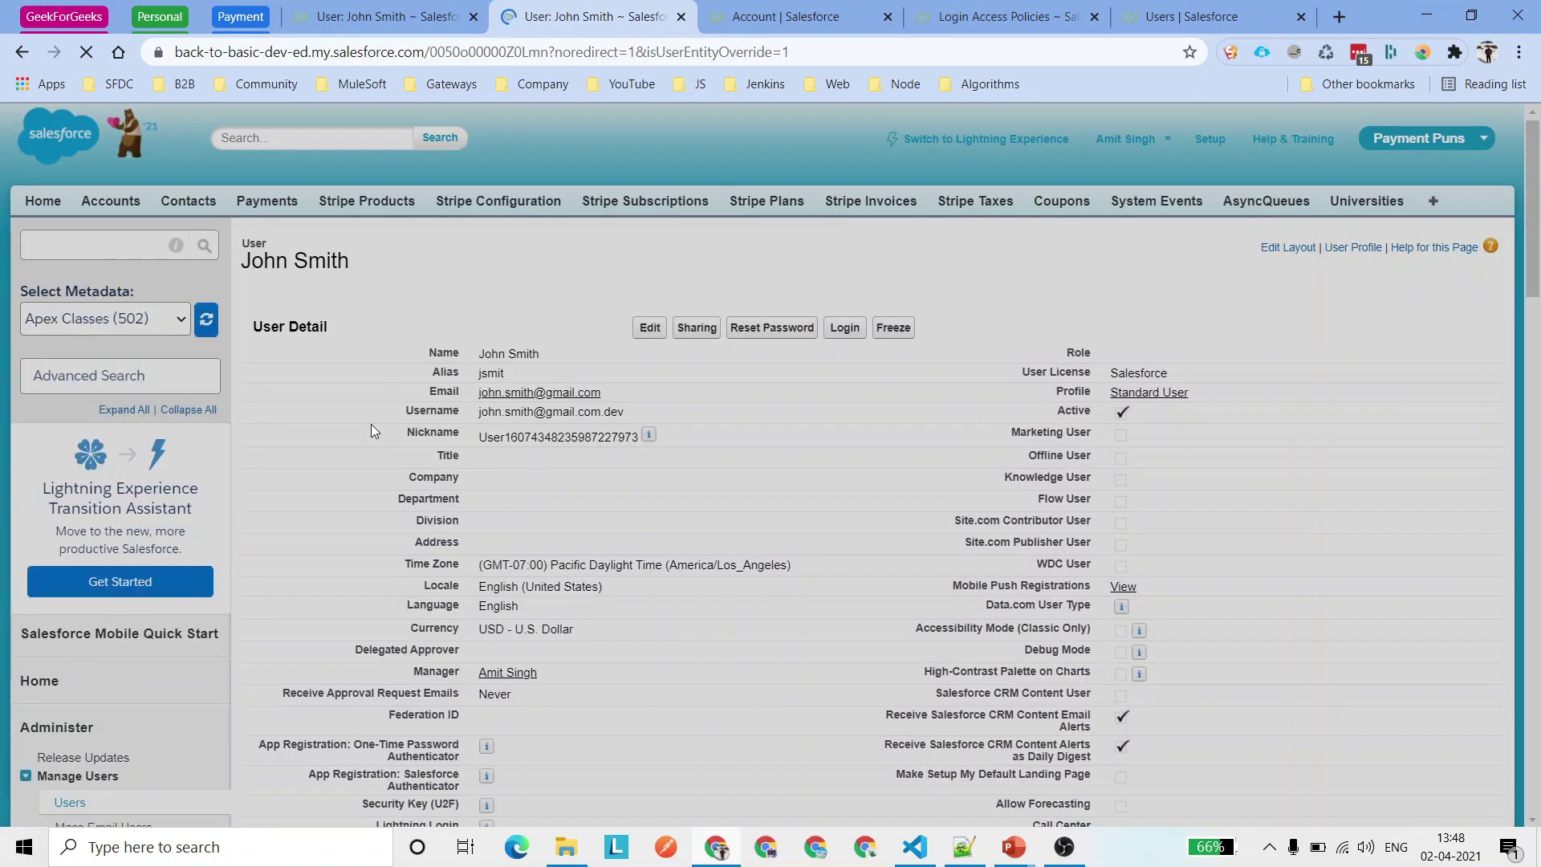
mouse_move(378, 287)
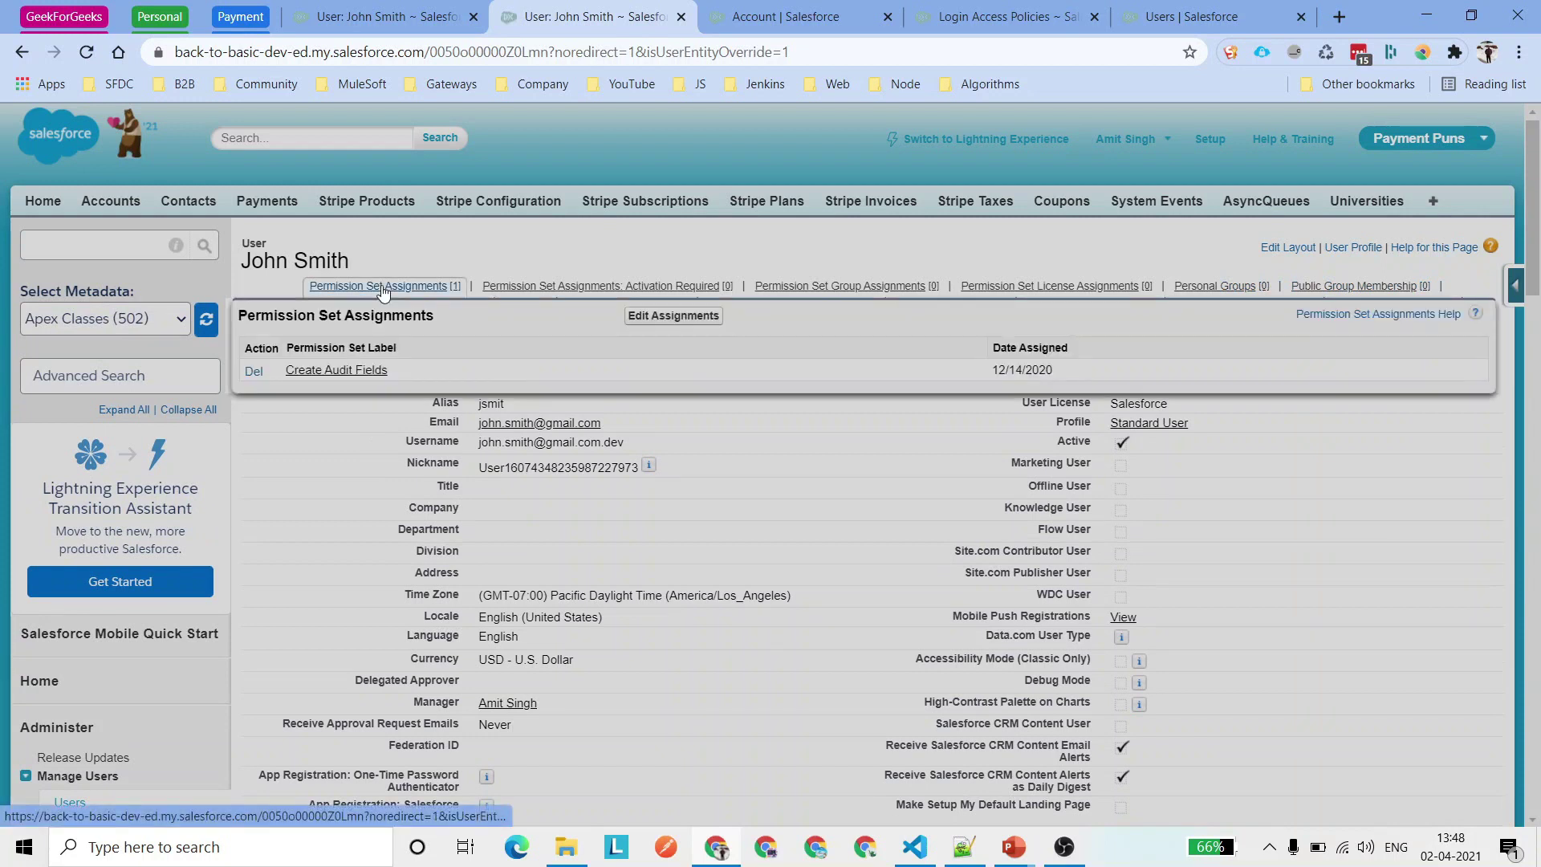
left_click(358, 378)
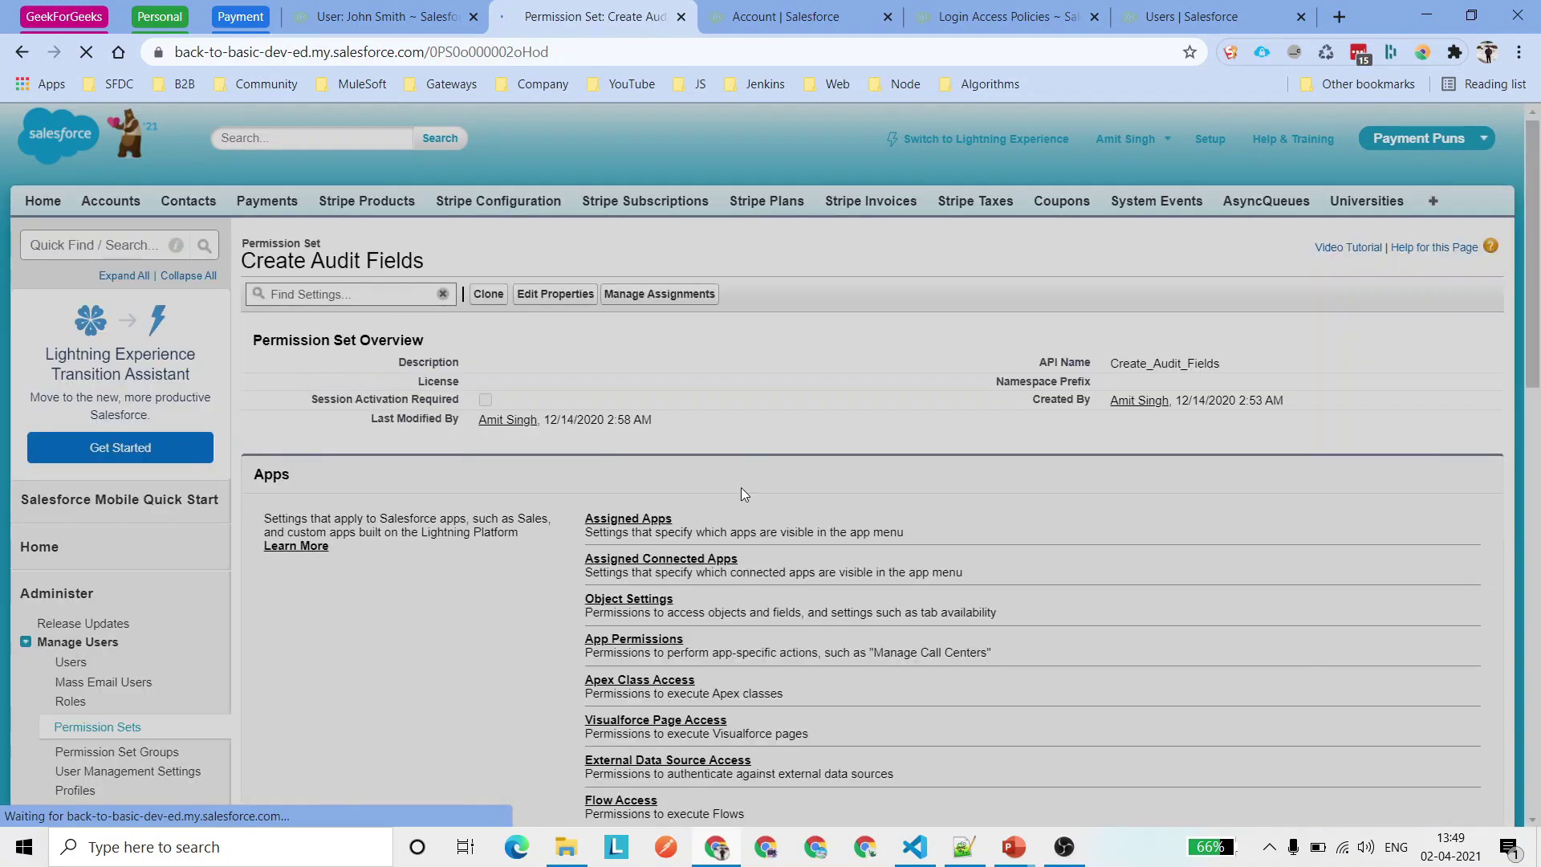
Find Invoices in the permission set's object settings and open its permissions for editing.
left_click(655, 607)
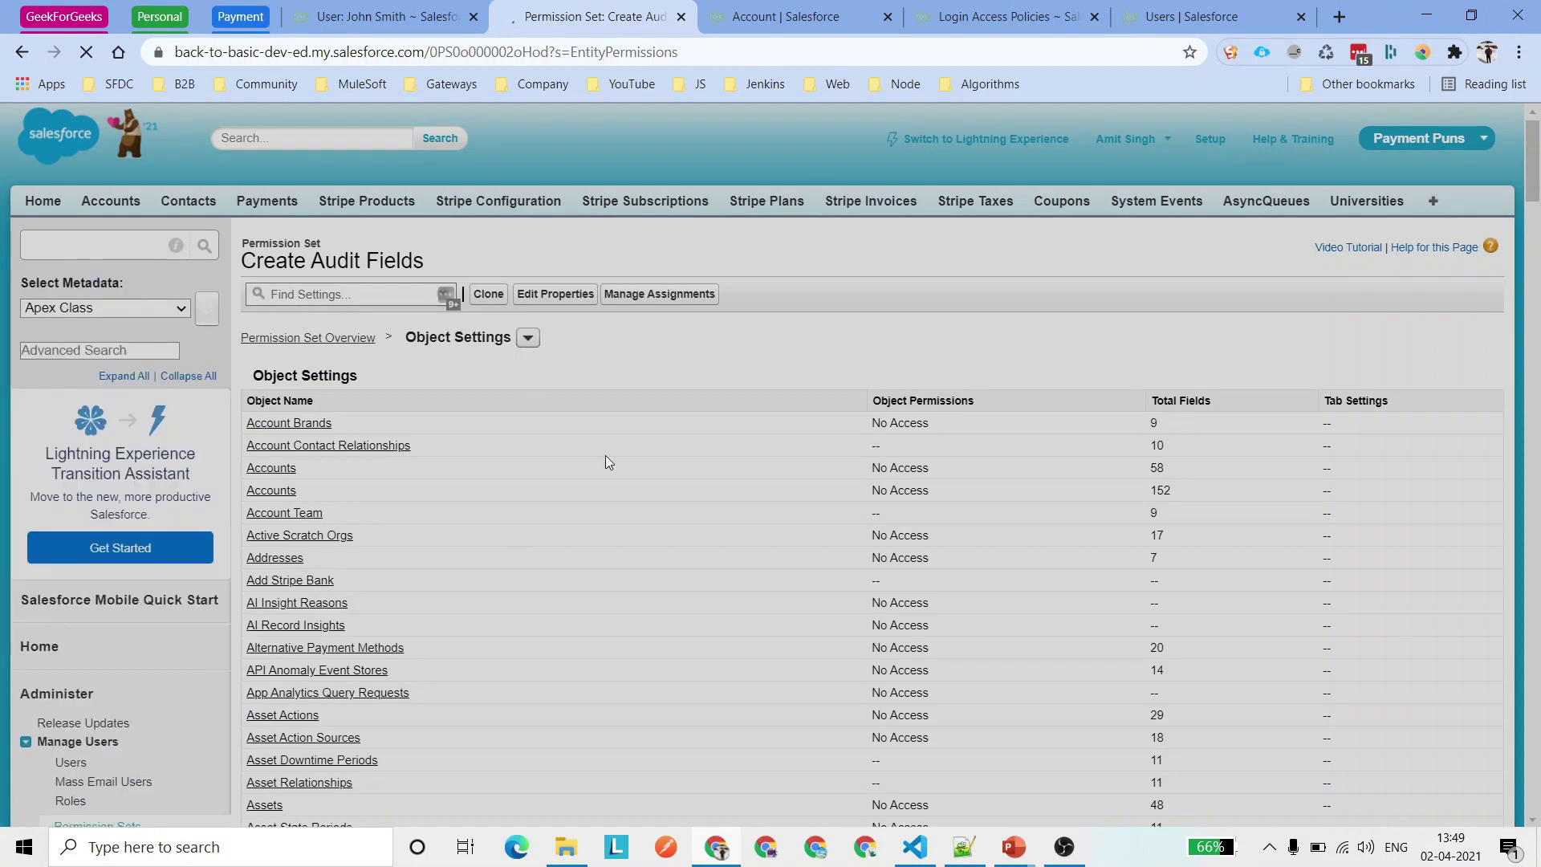
key("ctrl+f")
type("Ivoi")
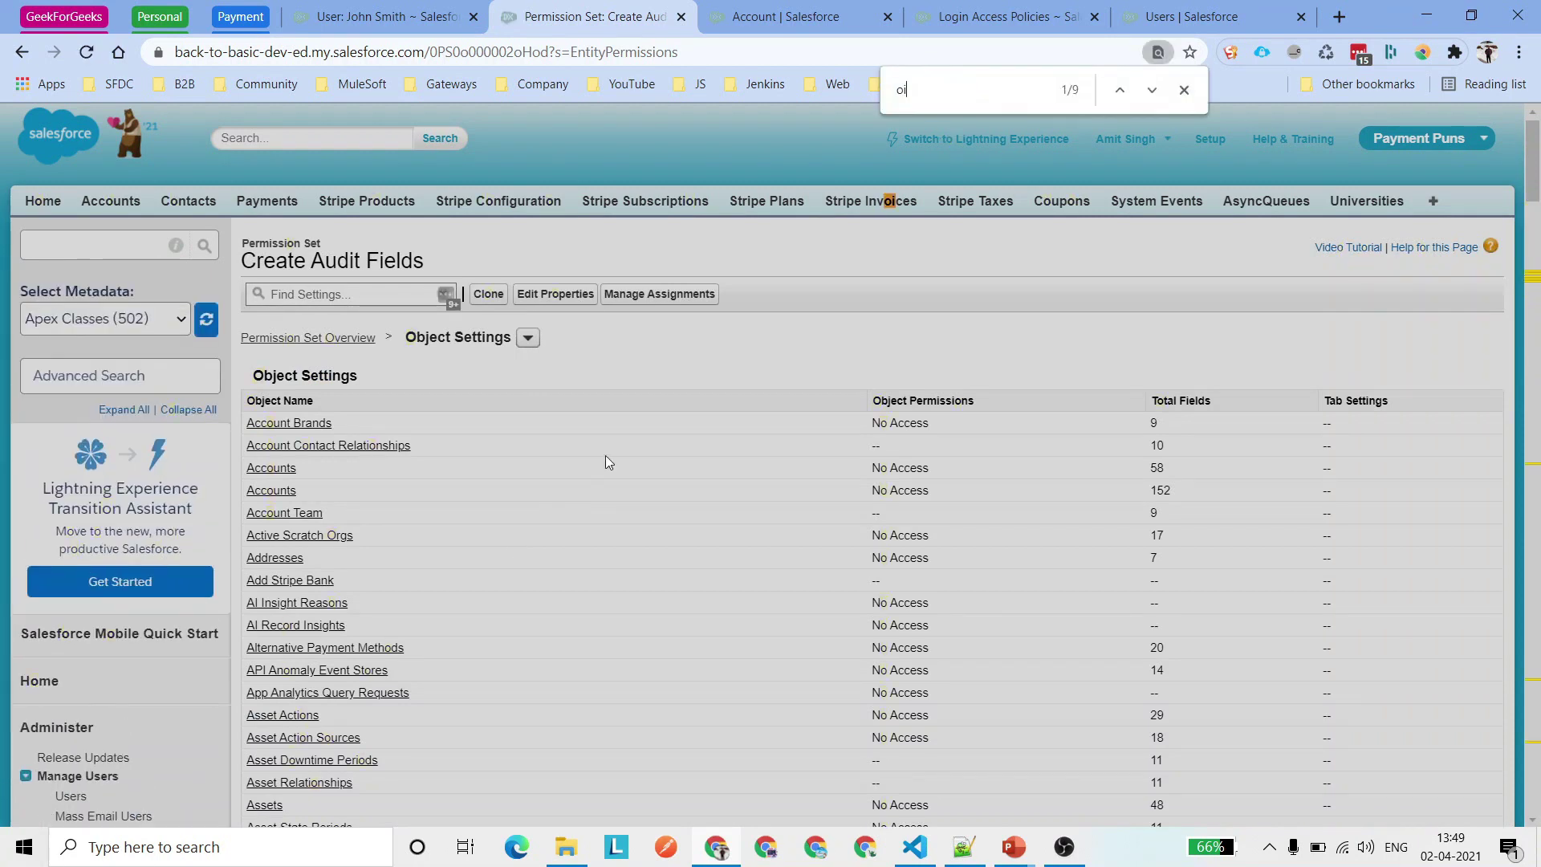
key("BackSpace")
key("BackSpace")
type("nvoice")
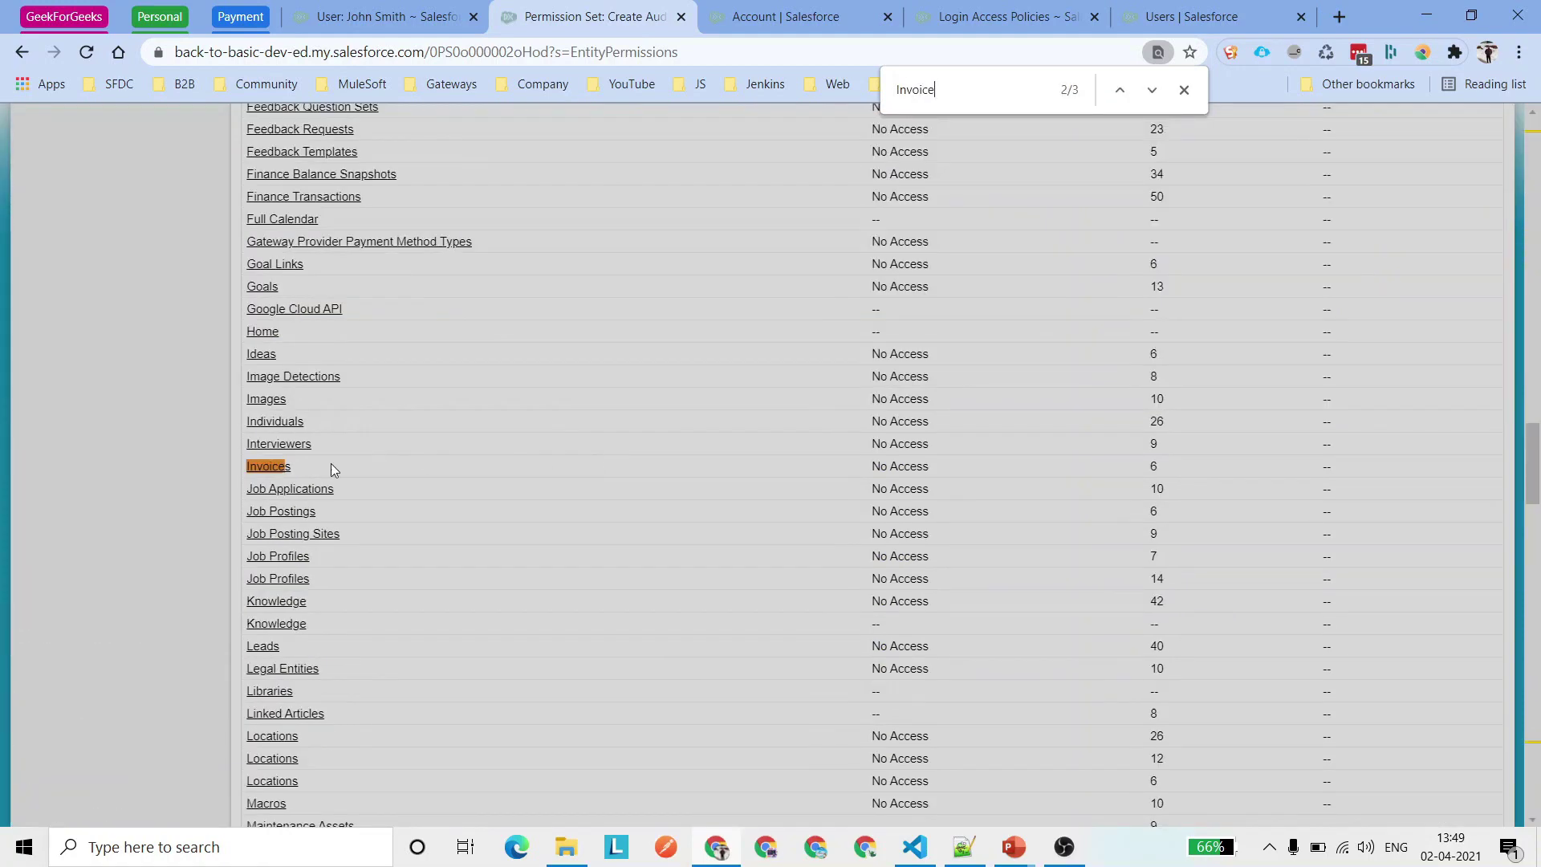
left_click(273, 467)
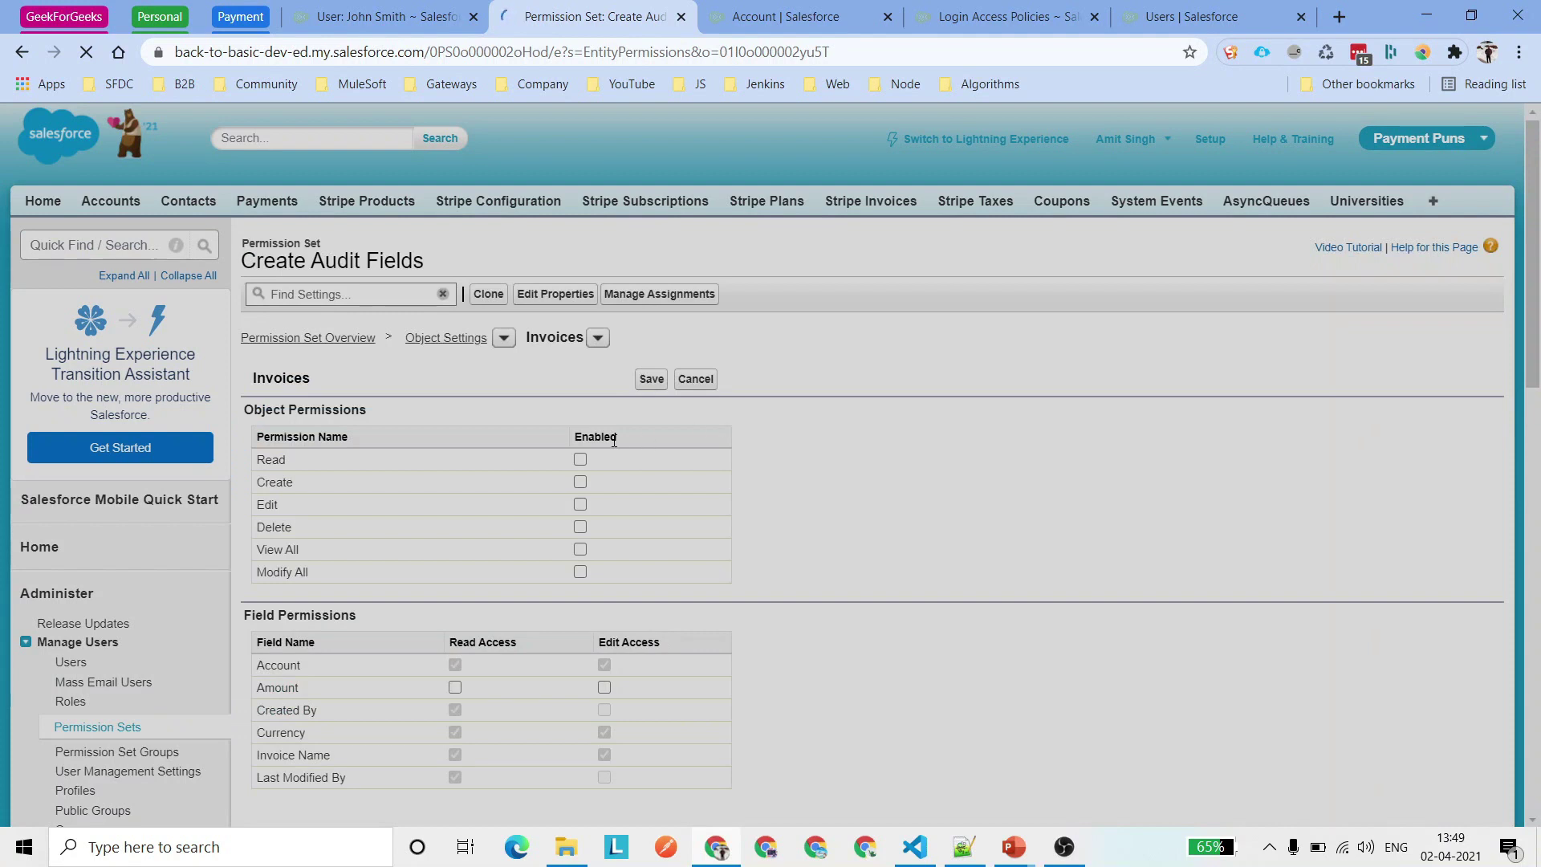
Grant Read, Create, Edit and Delete on Invoices plus read and edit access to the Amount field, and save the permission set.
left_click(538, 438)
left_click(537, 550)
left_click(537, 572)
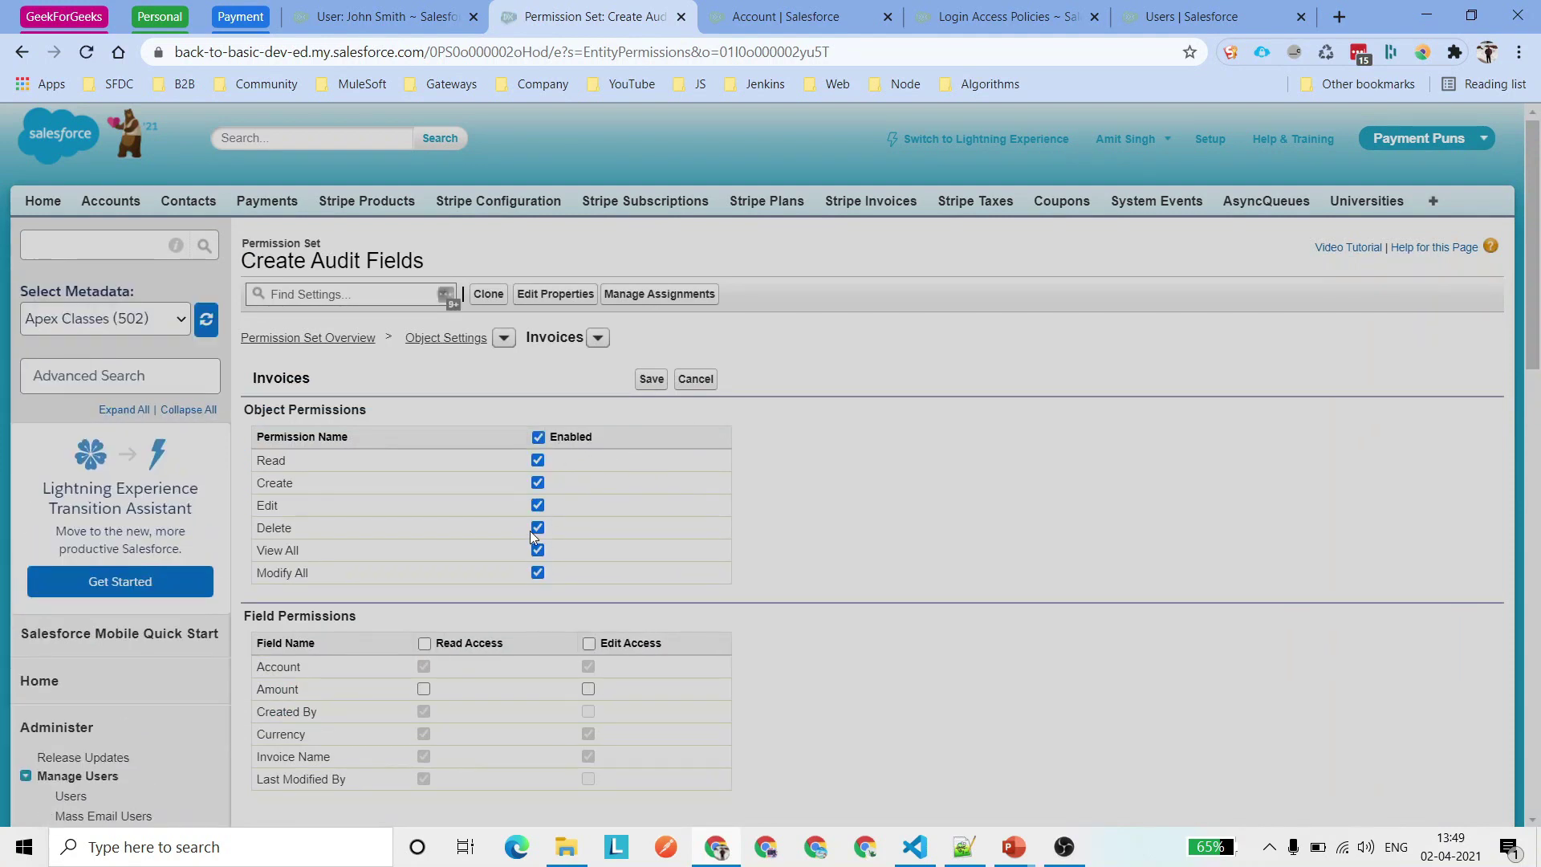
left_click(538, 551)
left_click(589, 643)
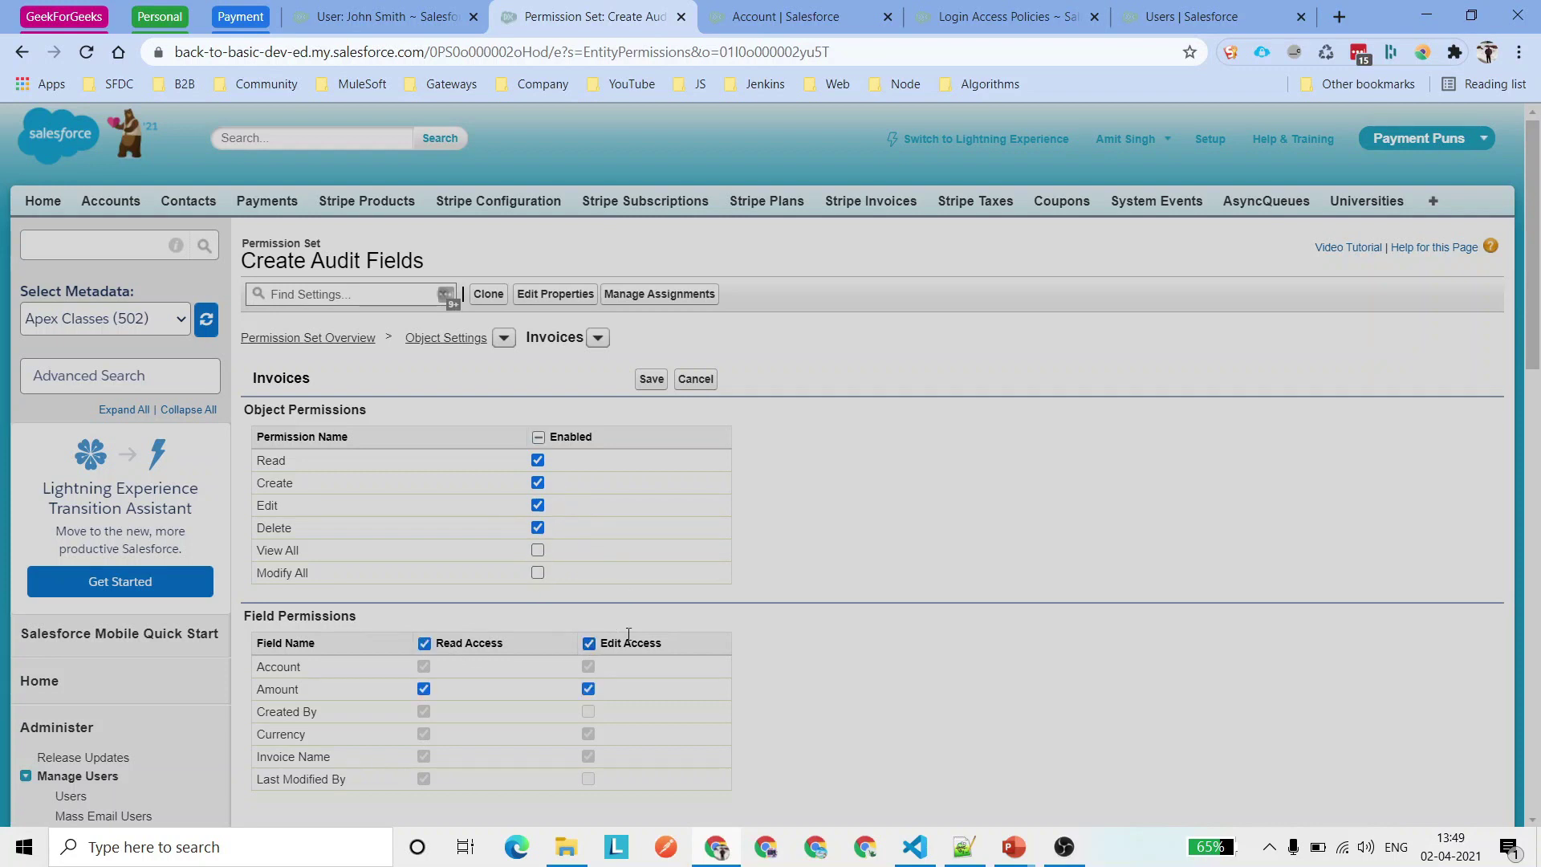
scroll(653, 618, "down", 1)
left_click(651, 279)
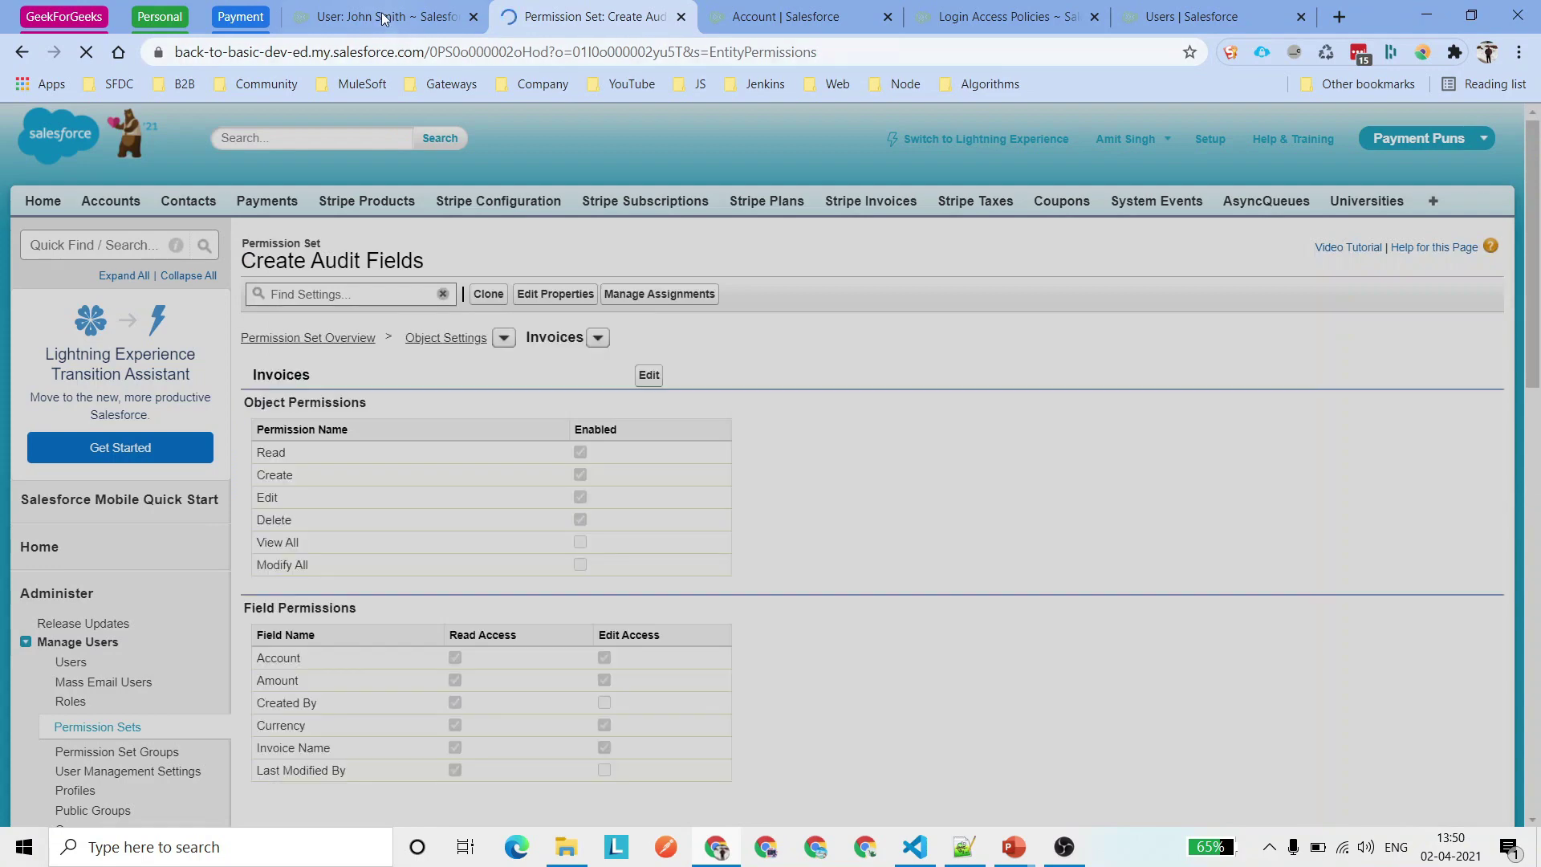
Log in as the team member again and go to the Invoices related list of the Implicit Sharing account.
left_click(383, 17)
left_click(850, 365)
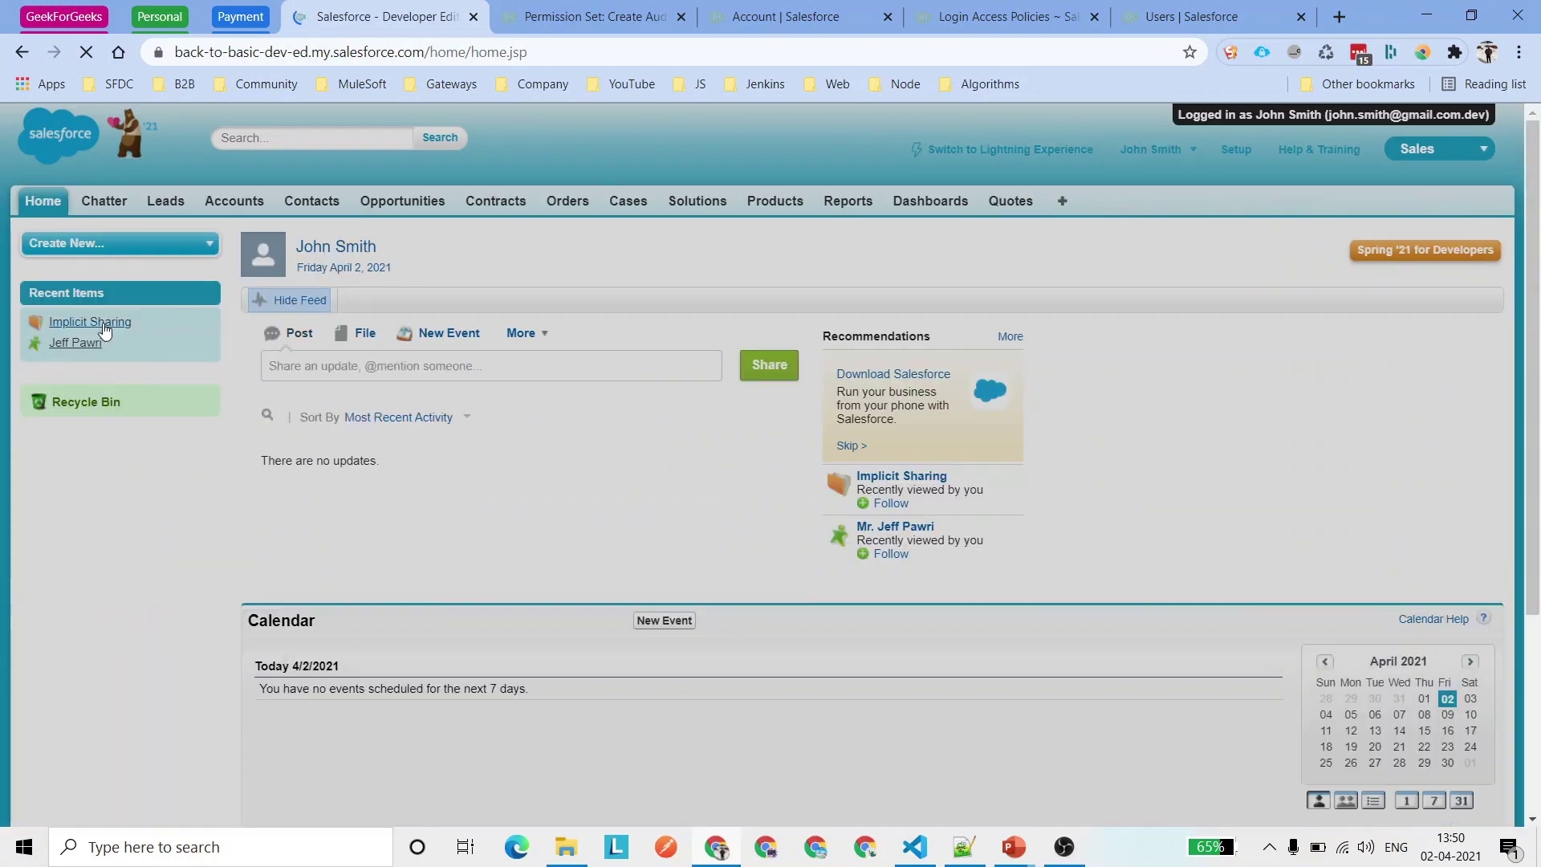
left_click(117, 325)
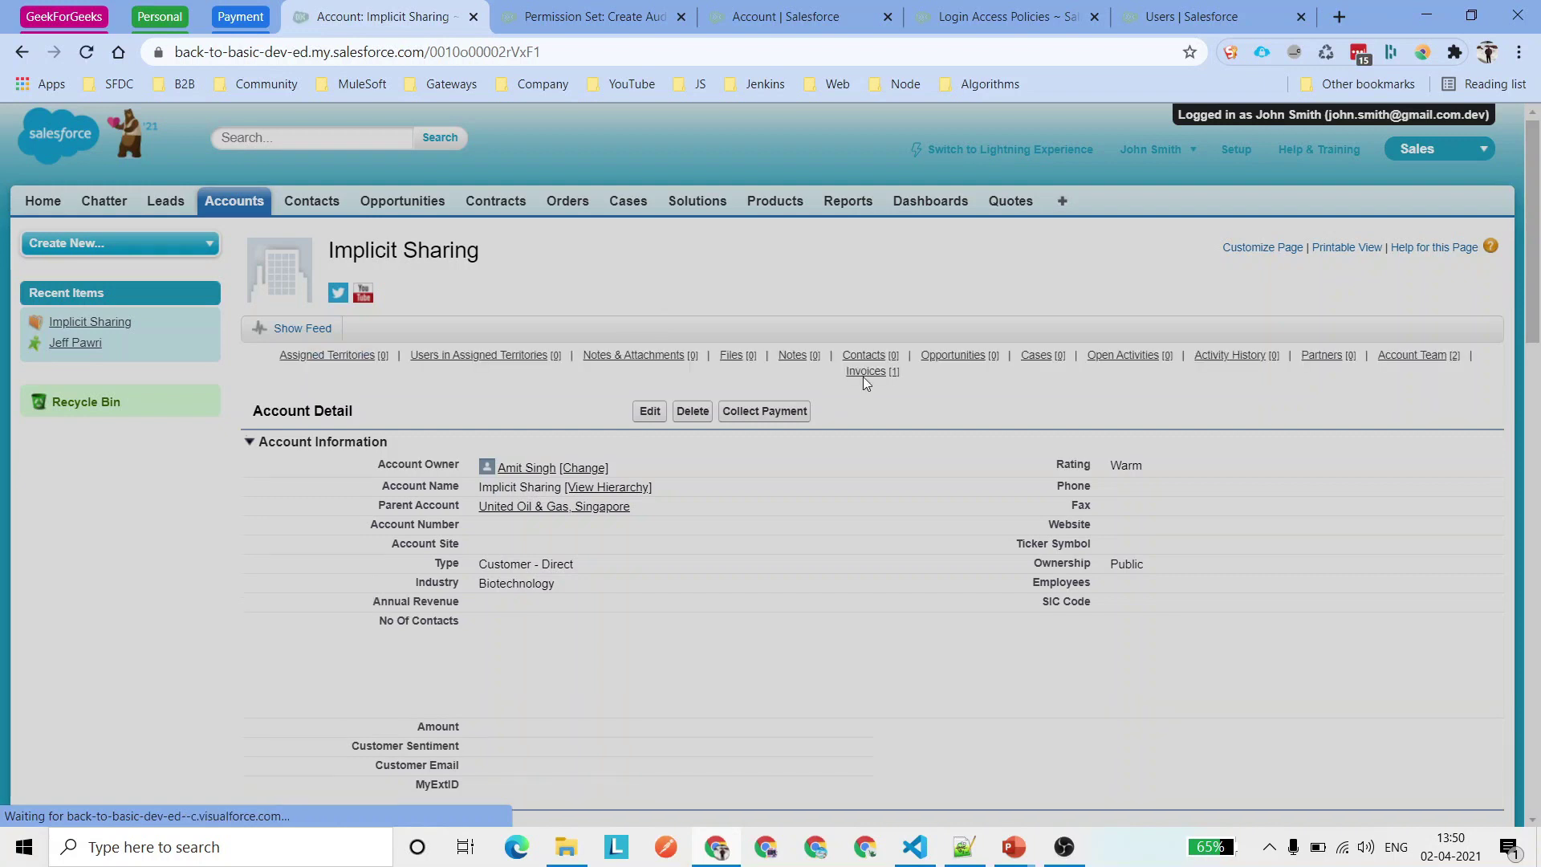
left_click(865, 373)
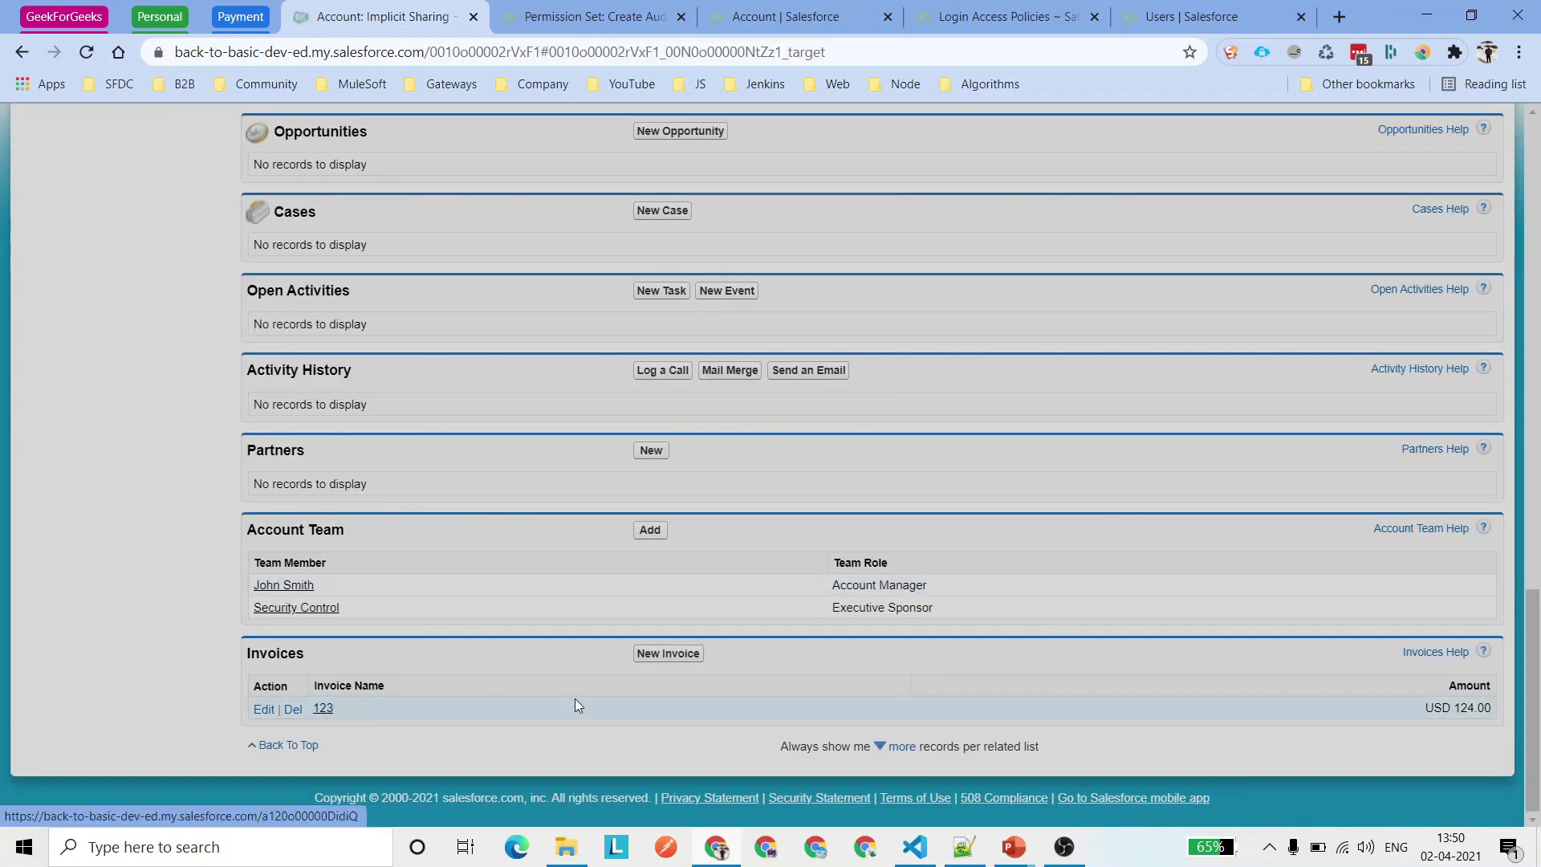
Try to create an invoice named 124 with amount 455654 from the account's Invoices related list.
left_click(681, 653)
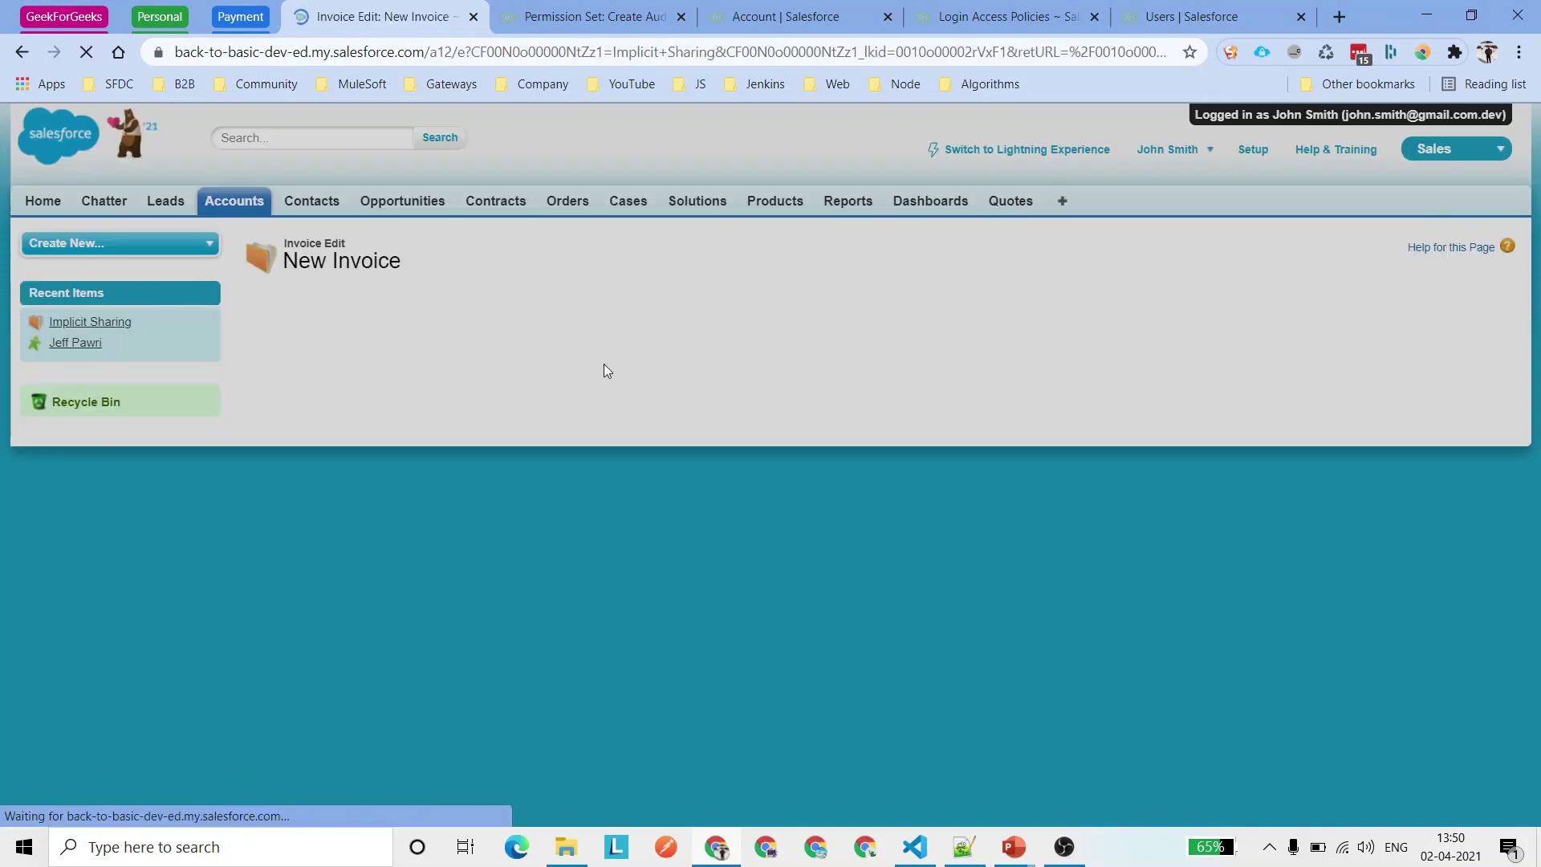
left_click(523, 380)
type("124")
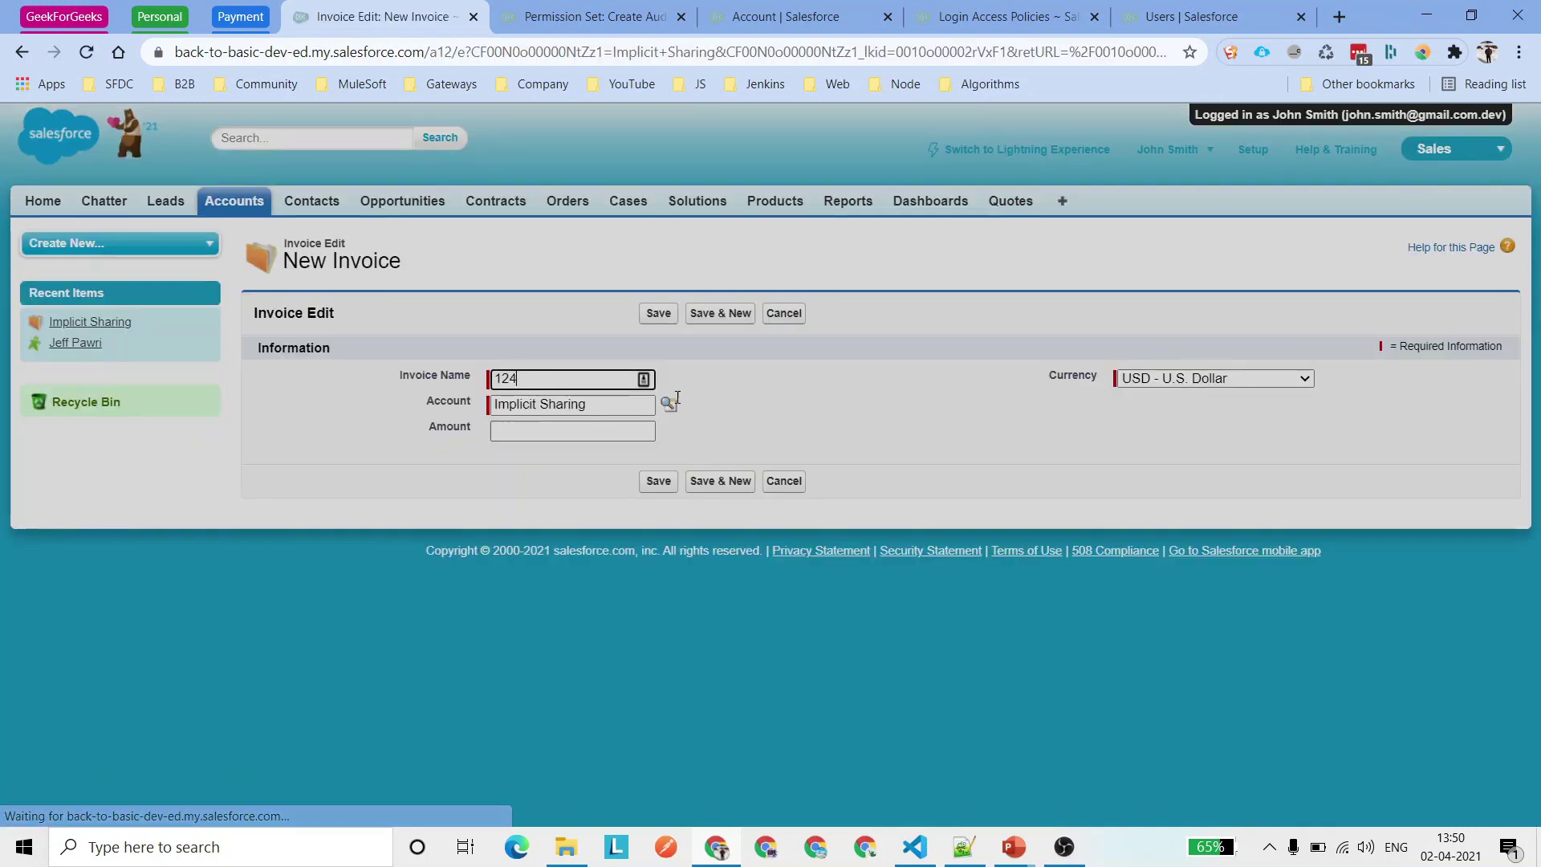
left_click(580, 433)
type("455654")
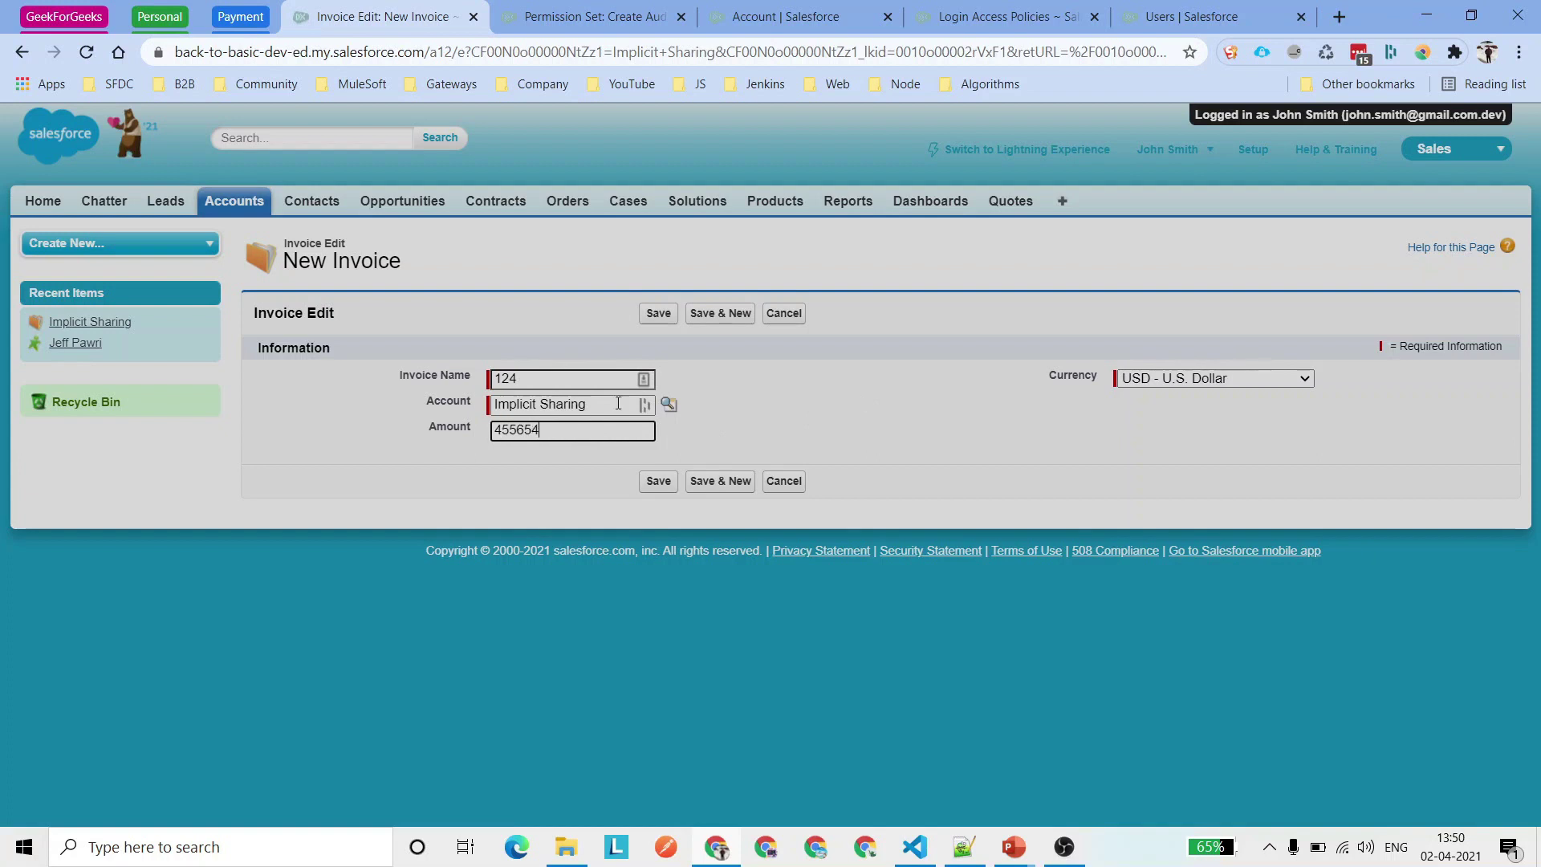
key("Return")
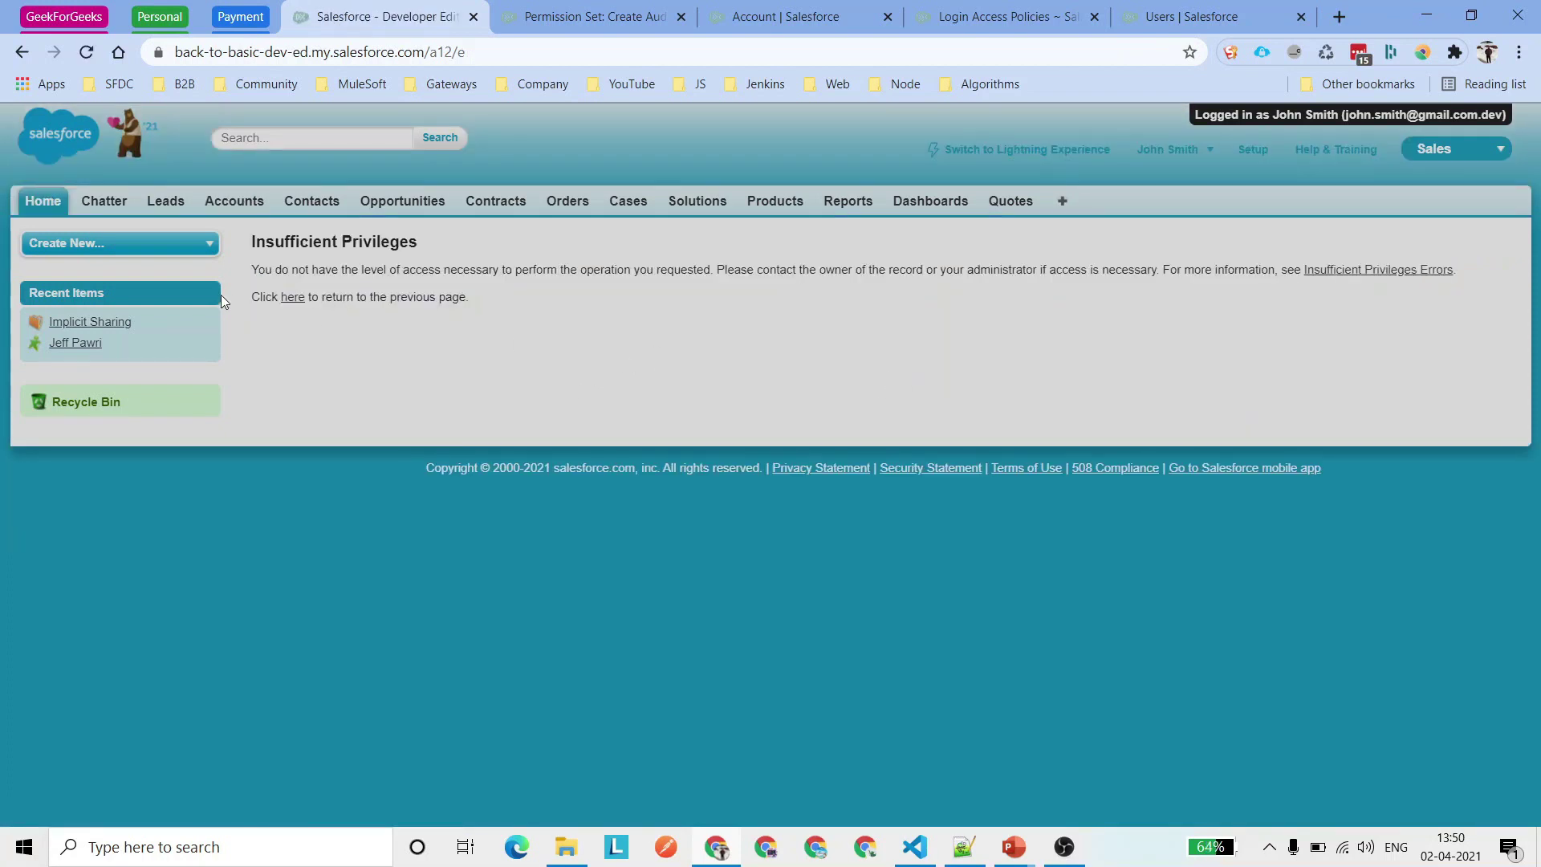
Read the message about the save attempt, go back to the new invoice form and check its Account field.
left_click_drag(277, 274, 712, 272)
left_click(849, 273)
left_click(22, 53)
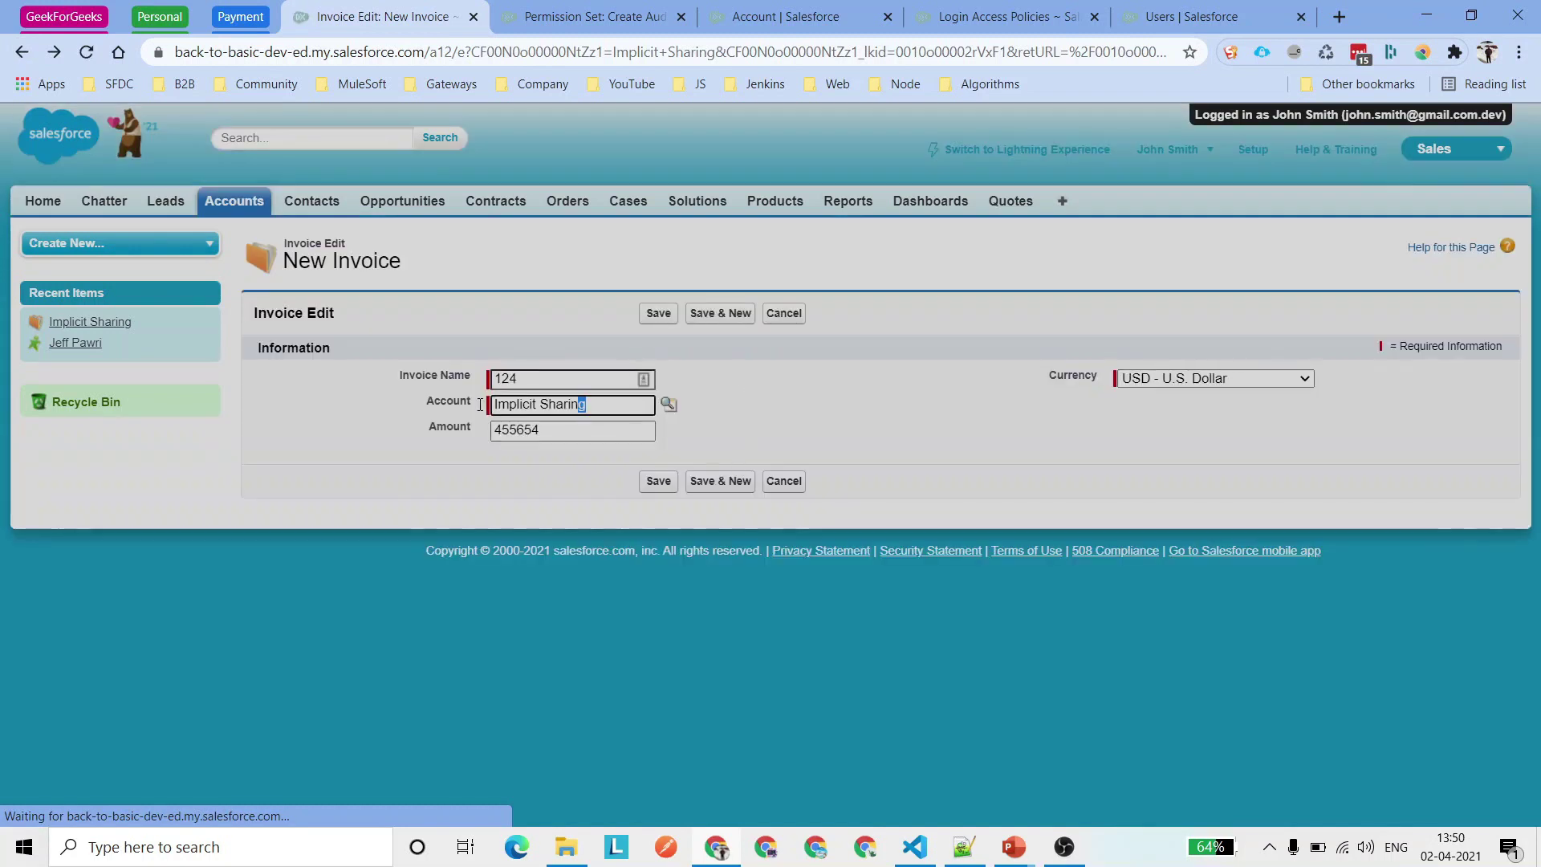
triple_click(582, 410)
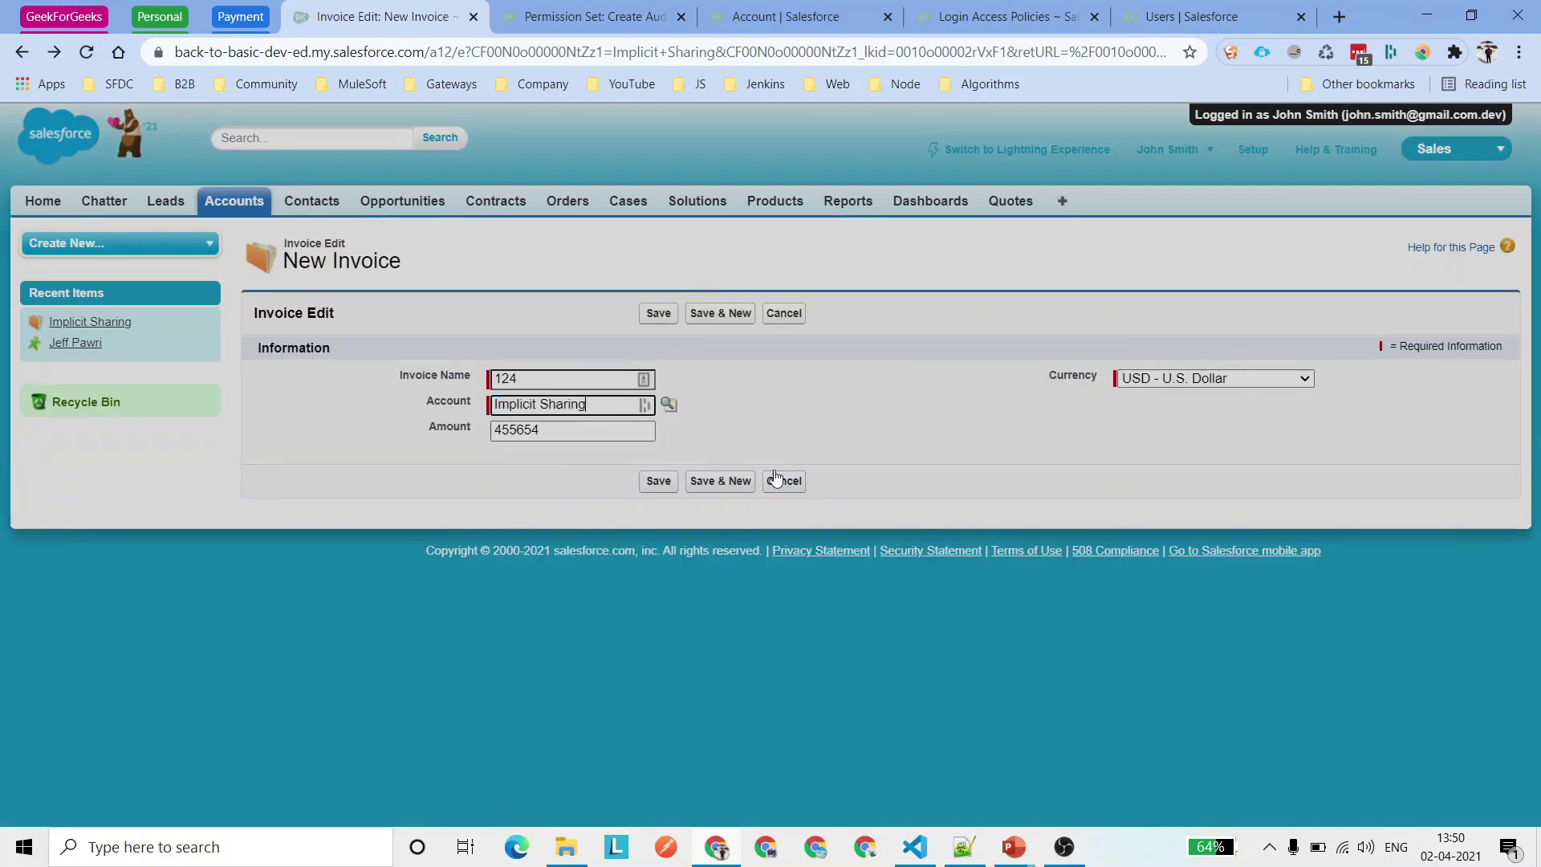
Try again to save invoice 124 for the Implicit Sharing account, and discard the new invoice form.
left_click(658, 480)
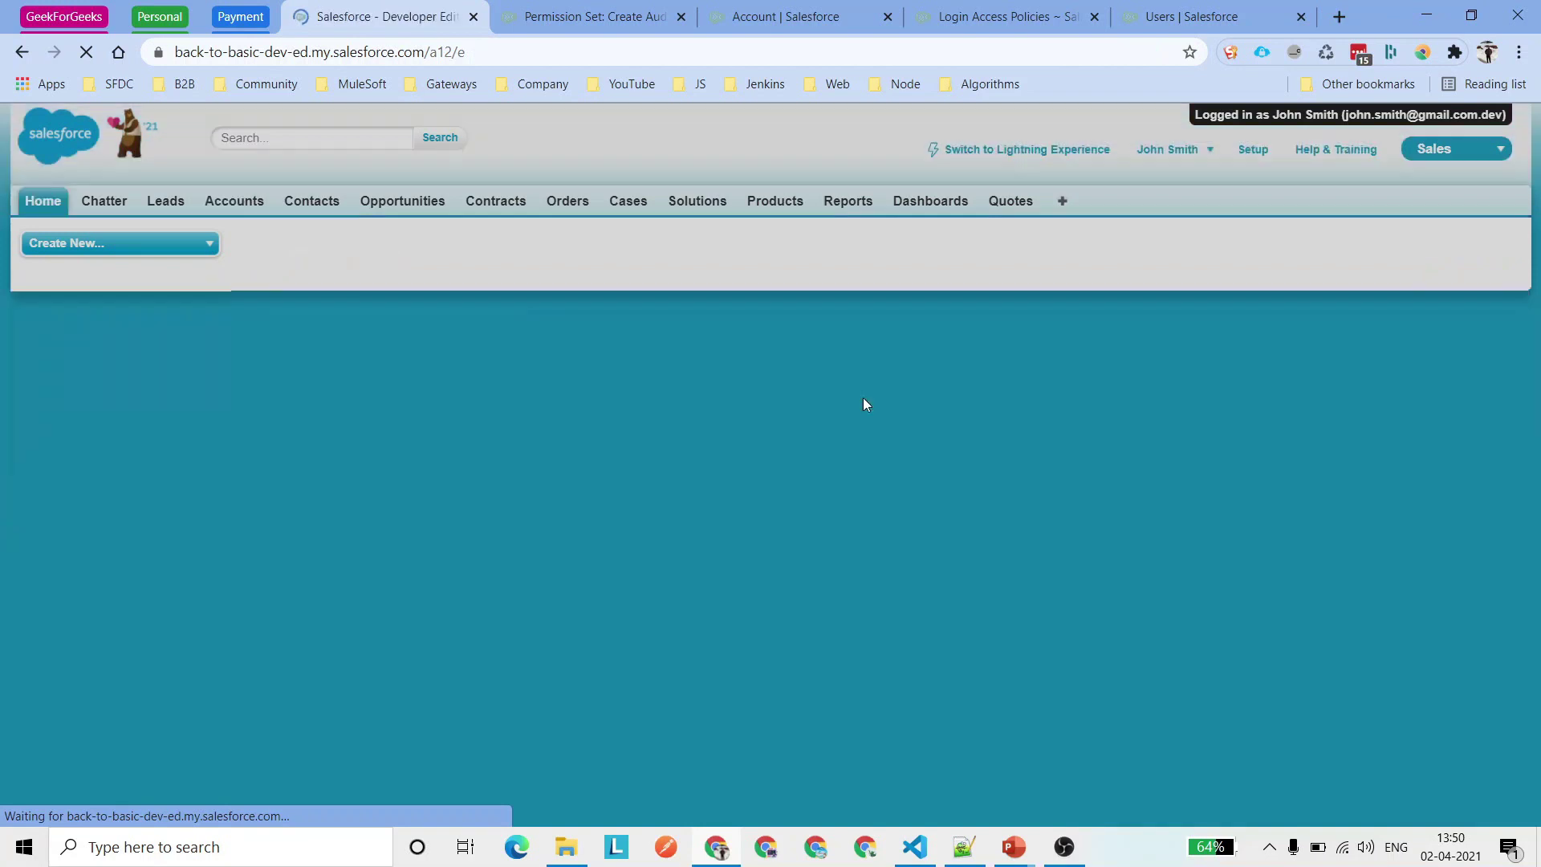
left_click(21, 53)
left_click(785, 483)
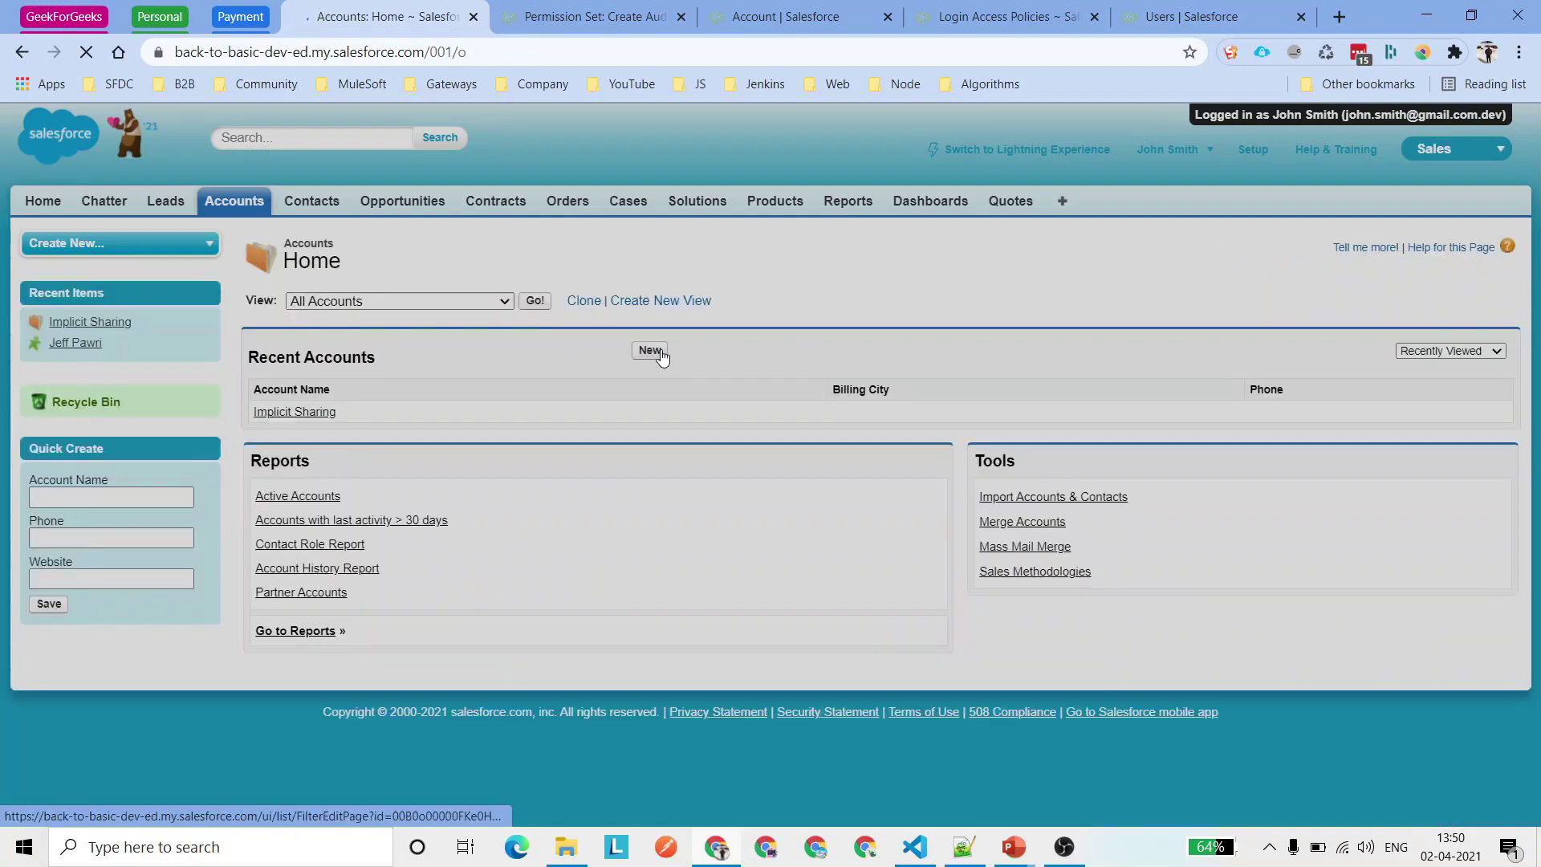
Create an account of the Business record type named Salesforce.com as the team member.
left_click(660, 356)
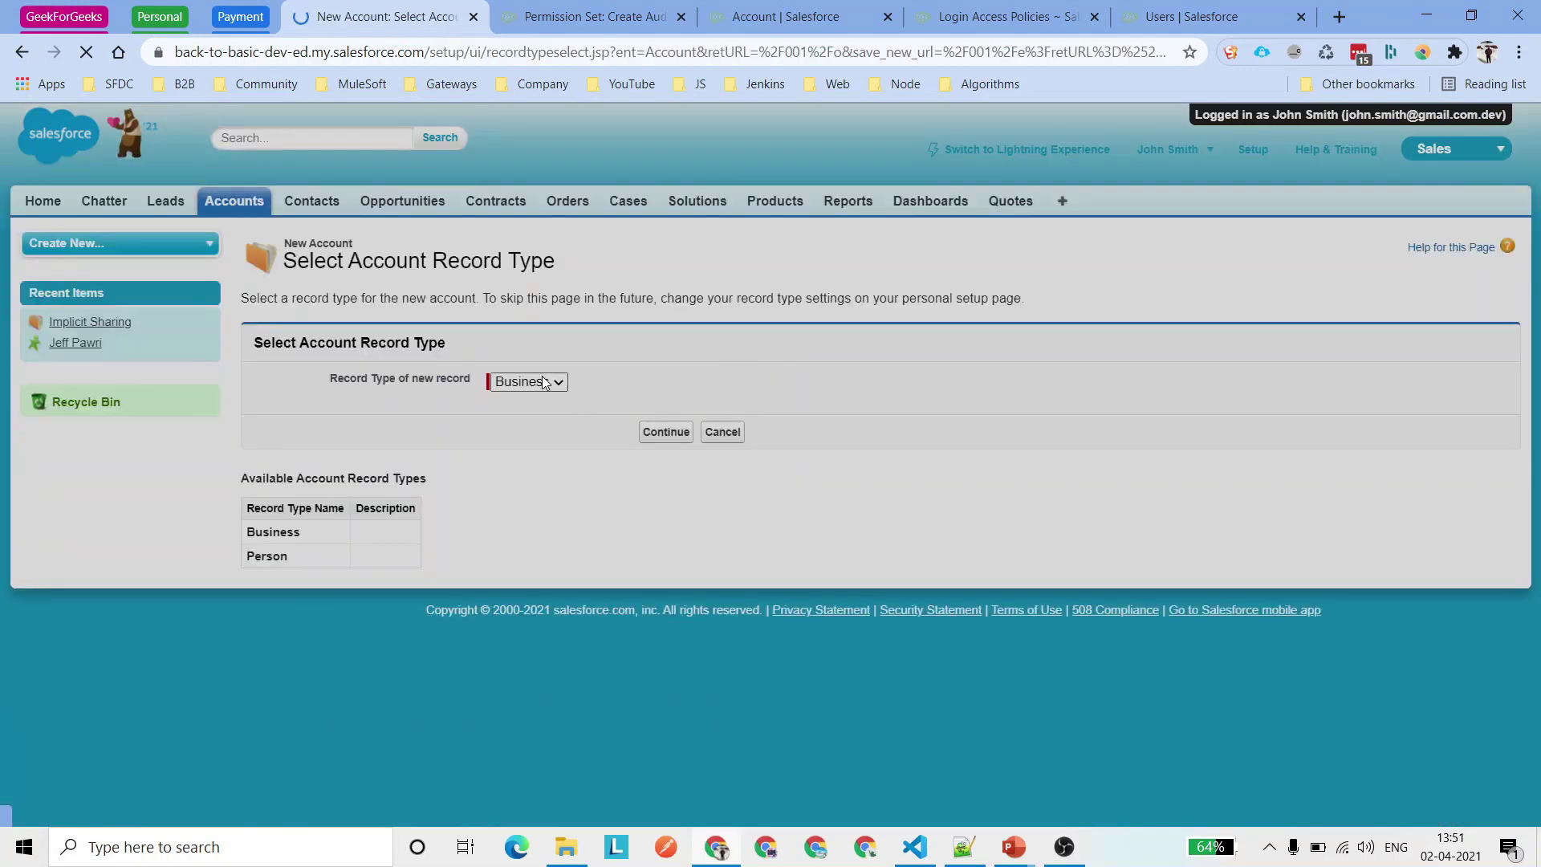
left_click(663, 432)
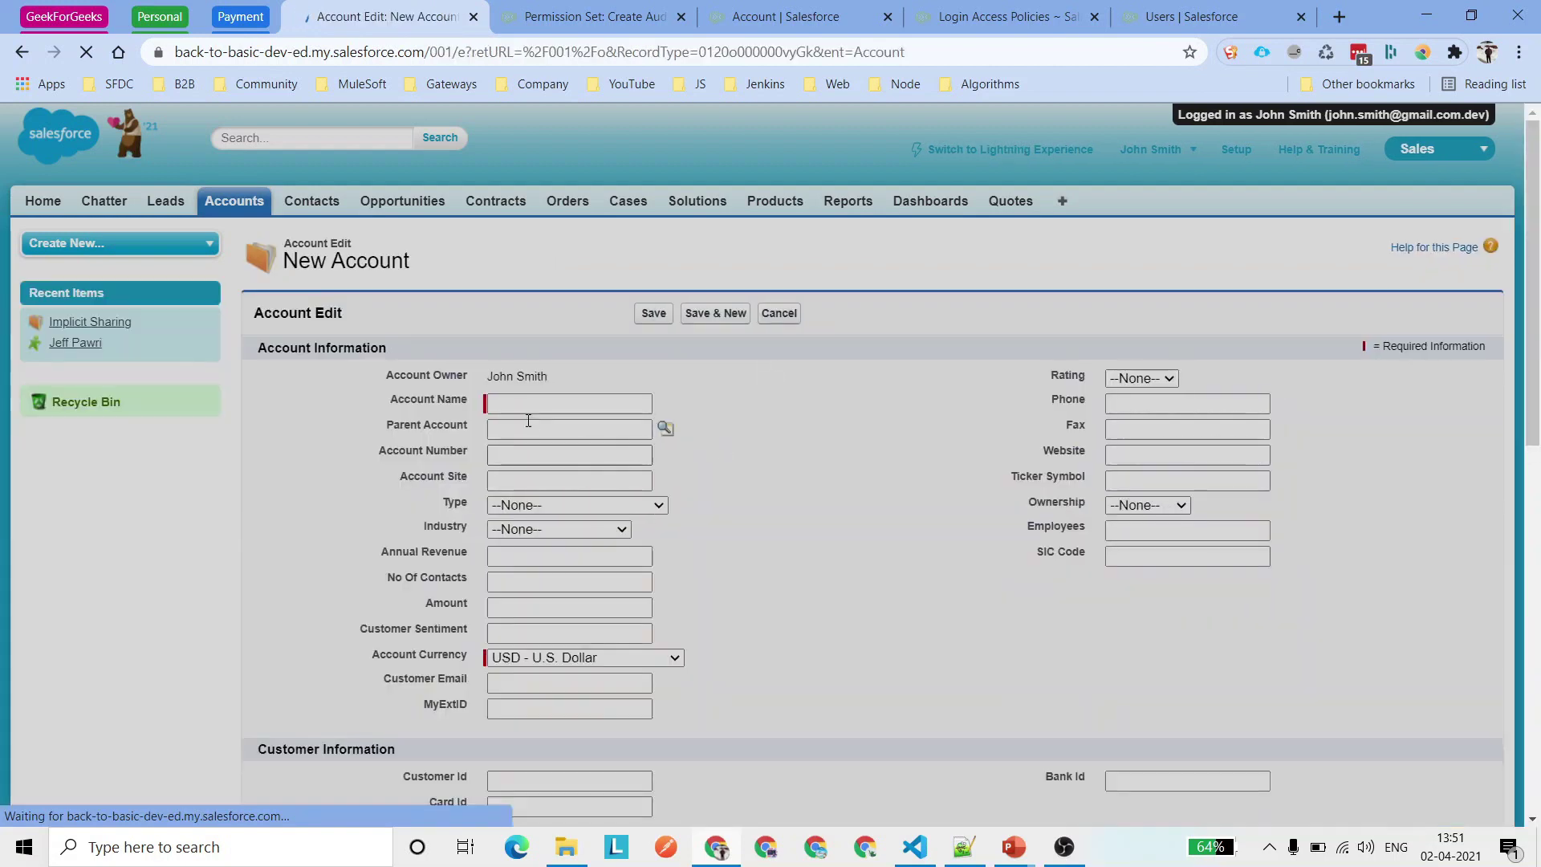
left_click(520, 406)
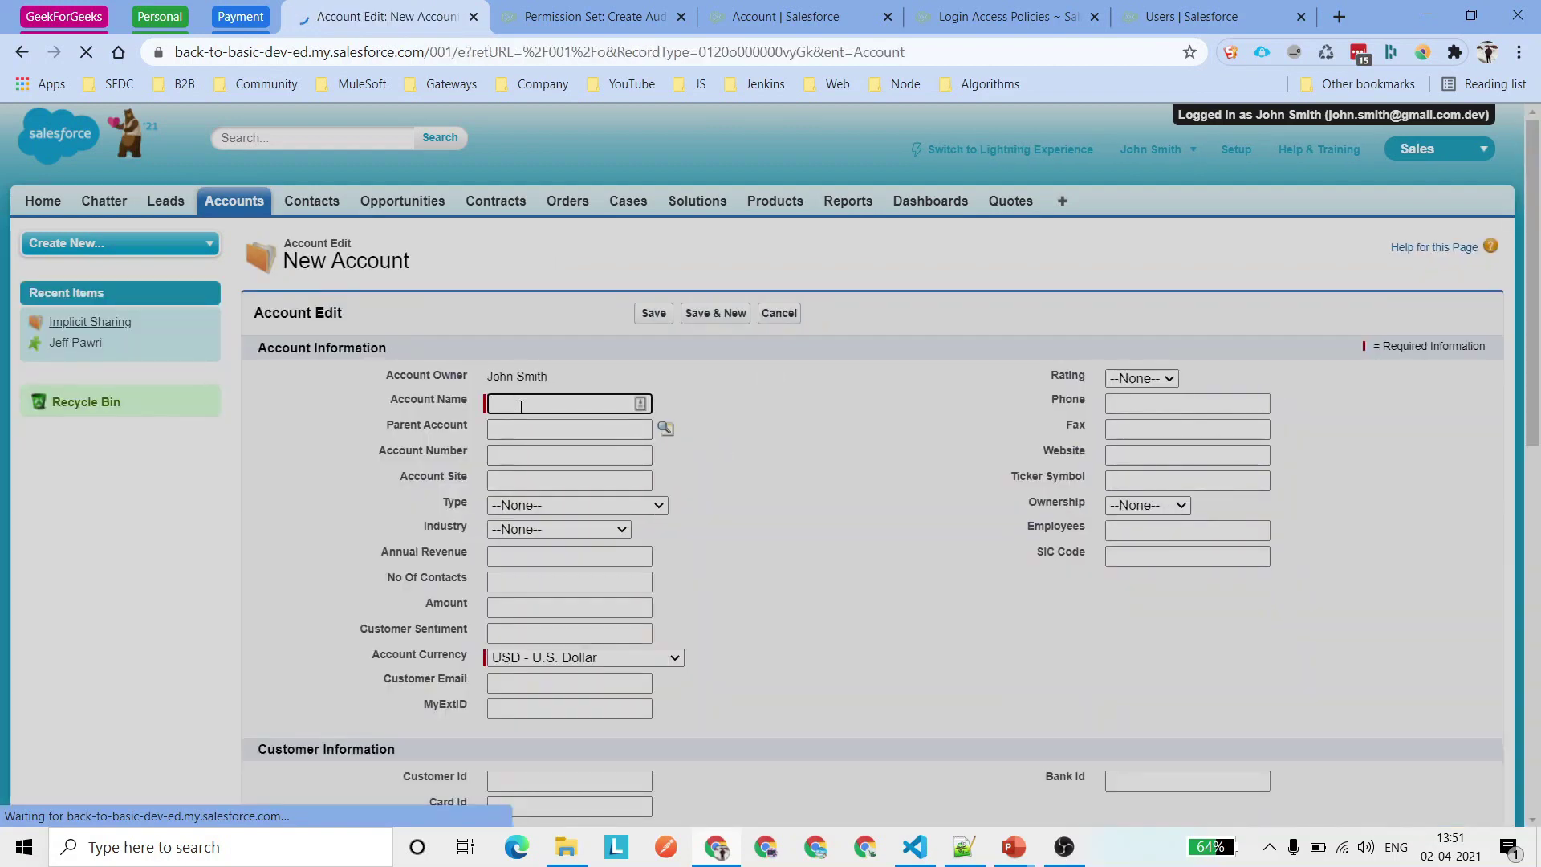
type("Salesforce.com")
left_click(653, 313)
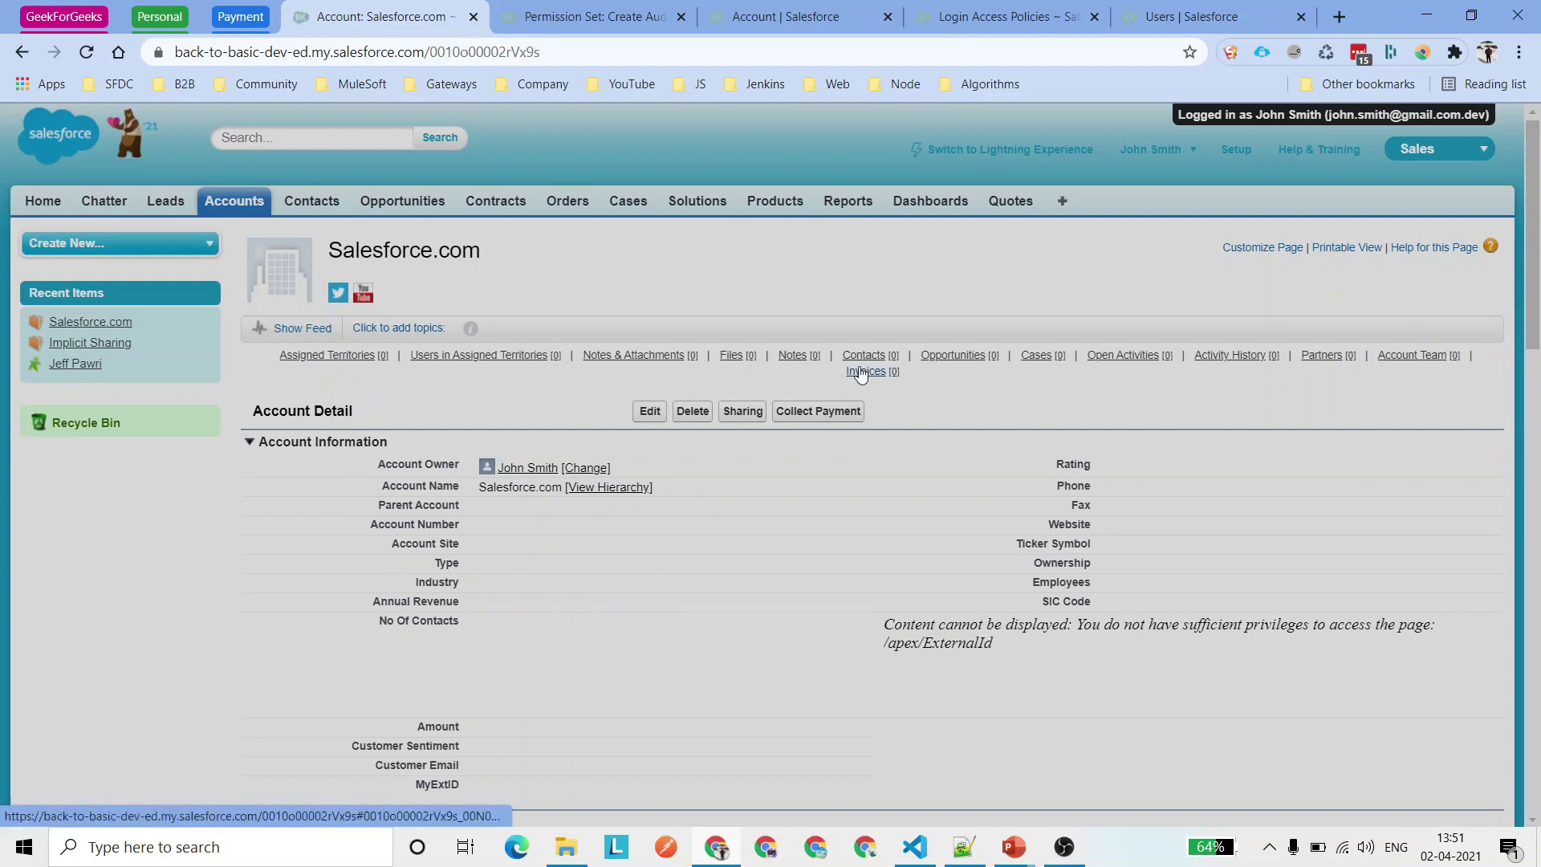
Create an invoice named 12354 with amount 24 from the Salesforce.com account's Invoices related list.
left_click(869, 371)
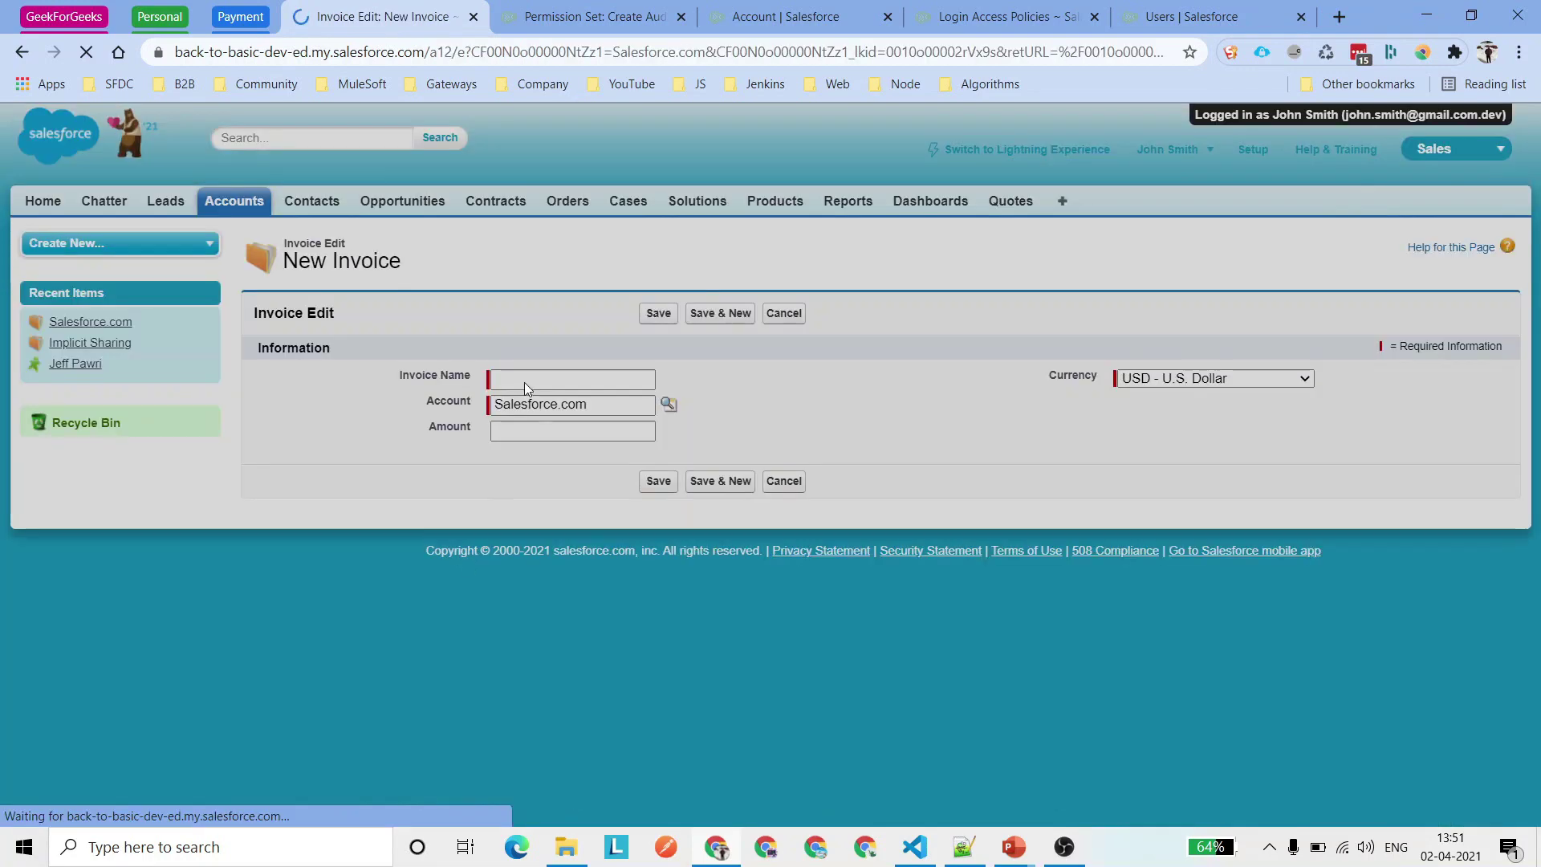
left_click(526, 384)
type("12354")
left_click(554, 431)
type("24")
left_click(657, 313)
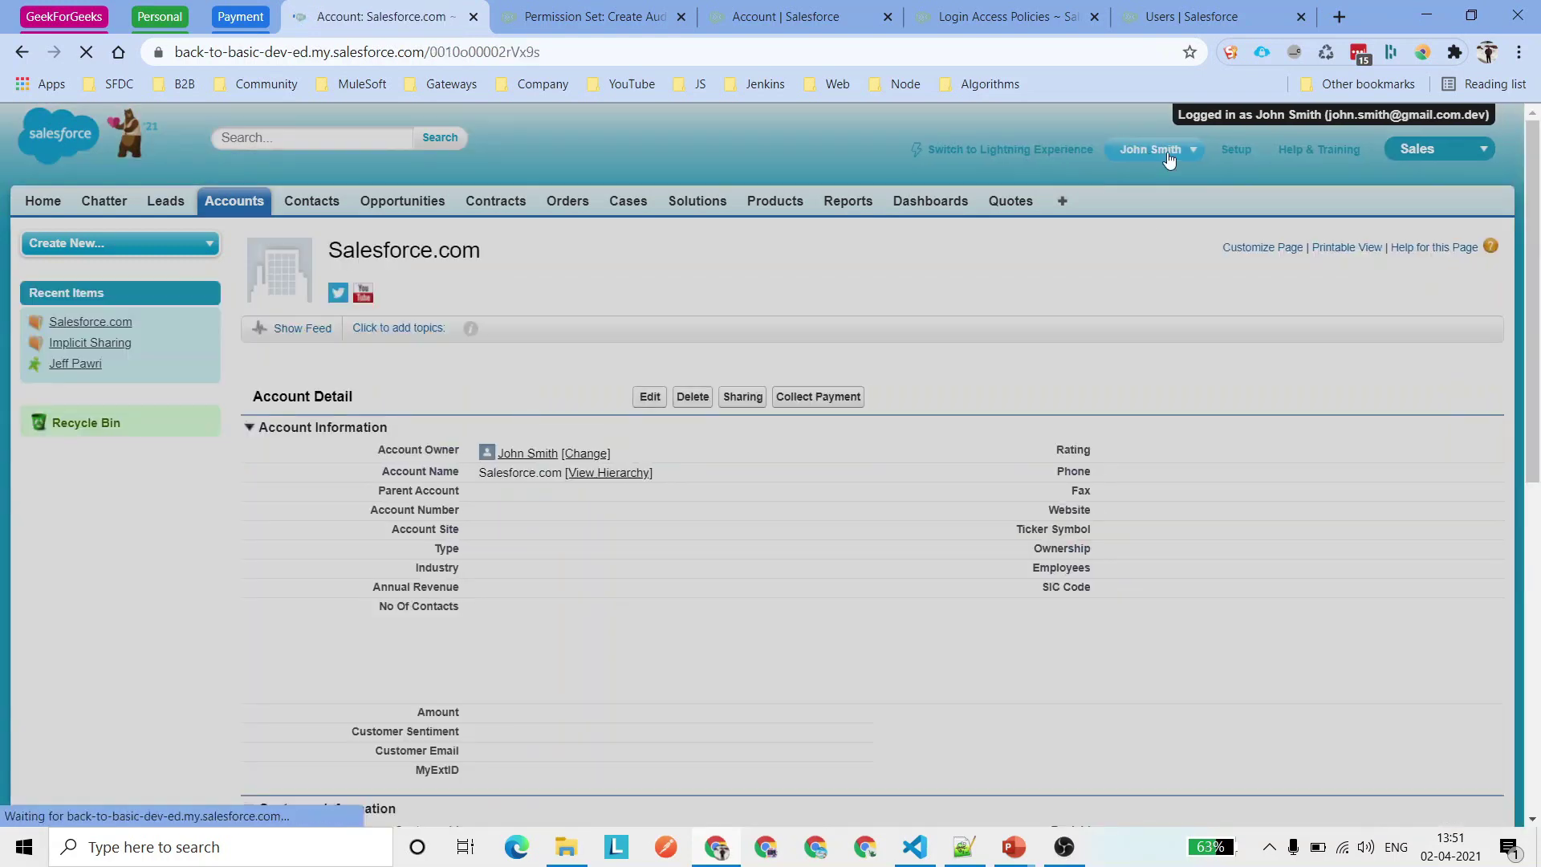
Log out as the team member and go to the Accounts home page as the administrator.
left_click(1164, 151)
left_click(1055, 278)
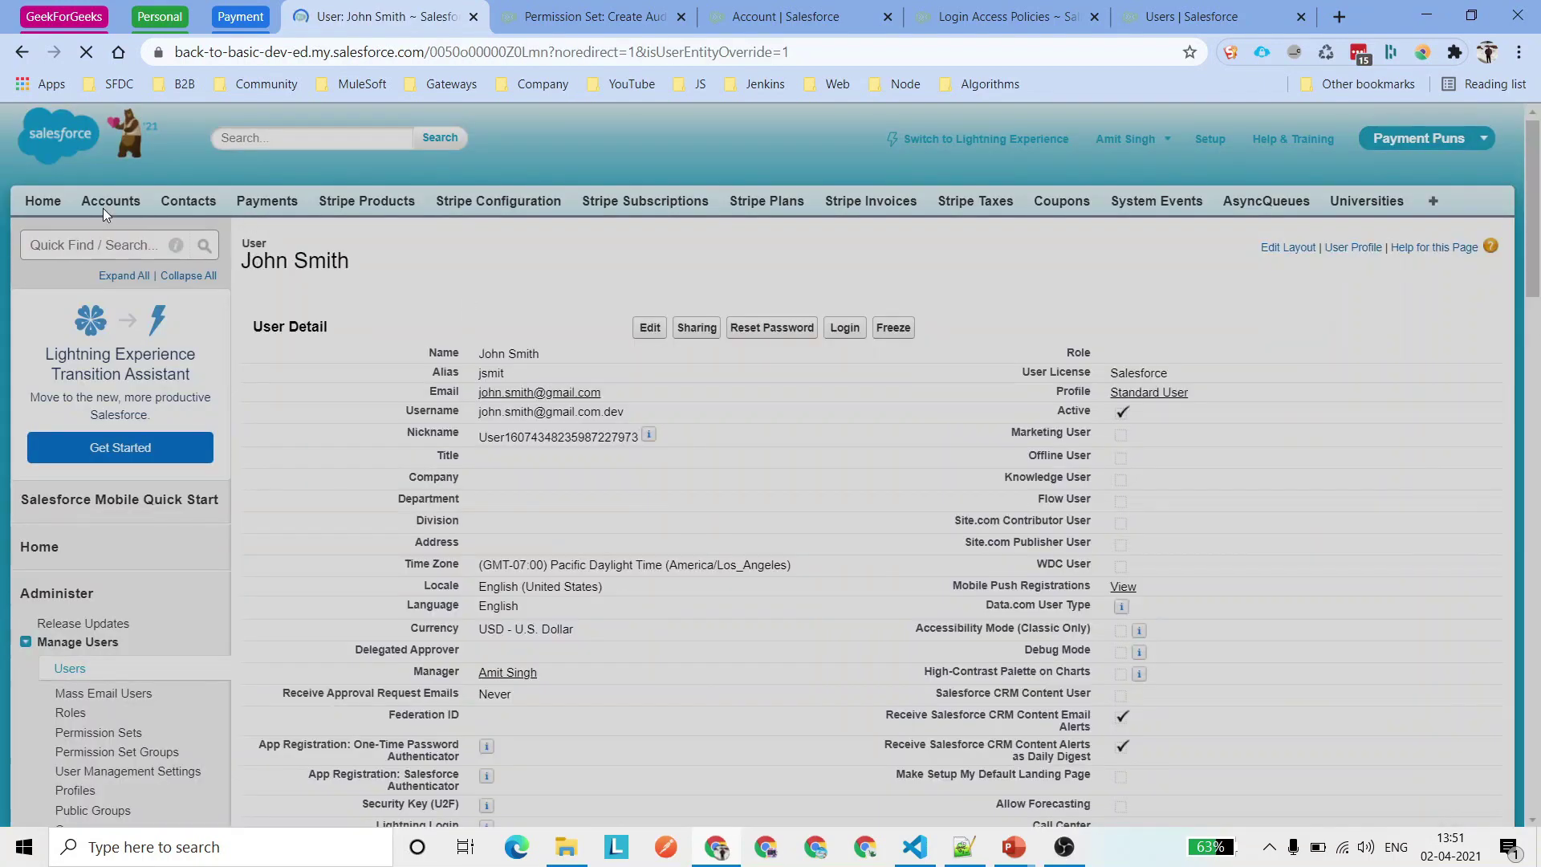
left_click(107, 202)
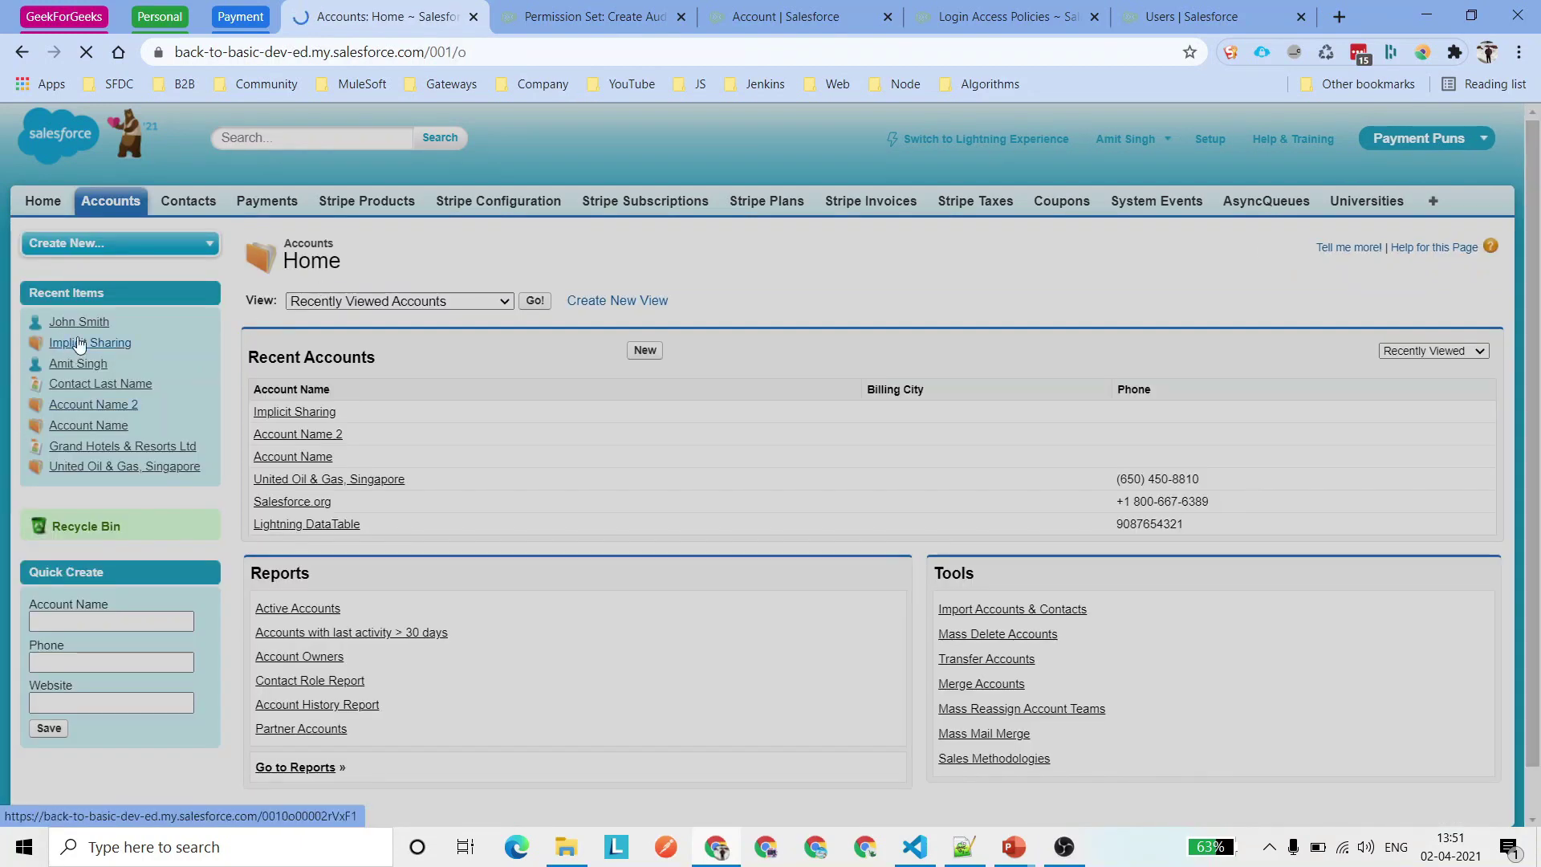
left_click(88, 343)
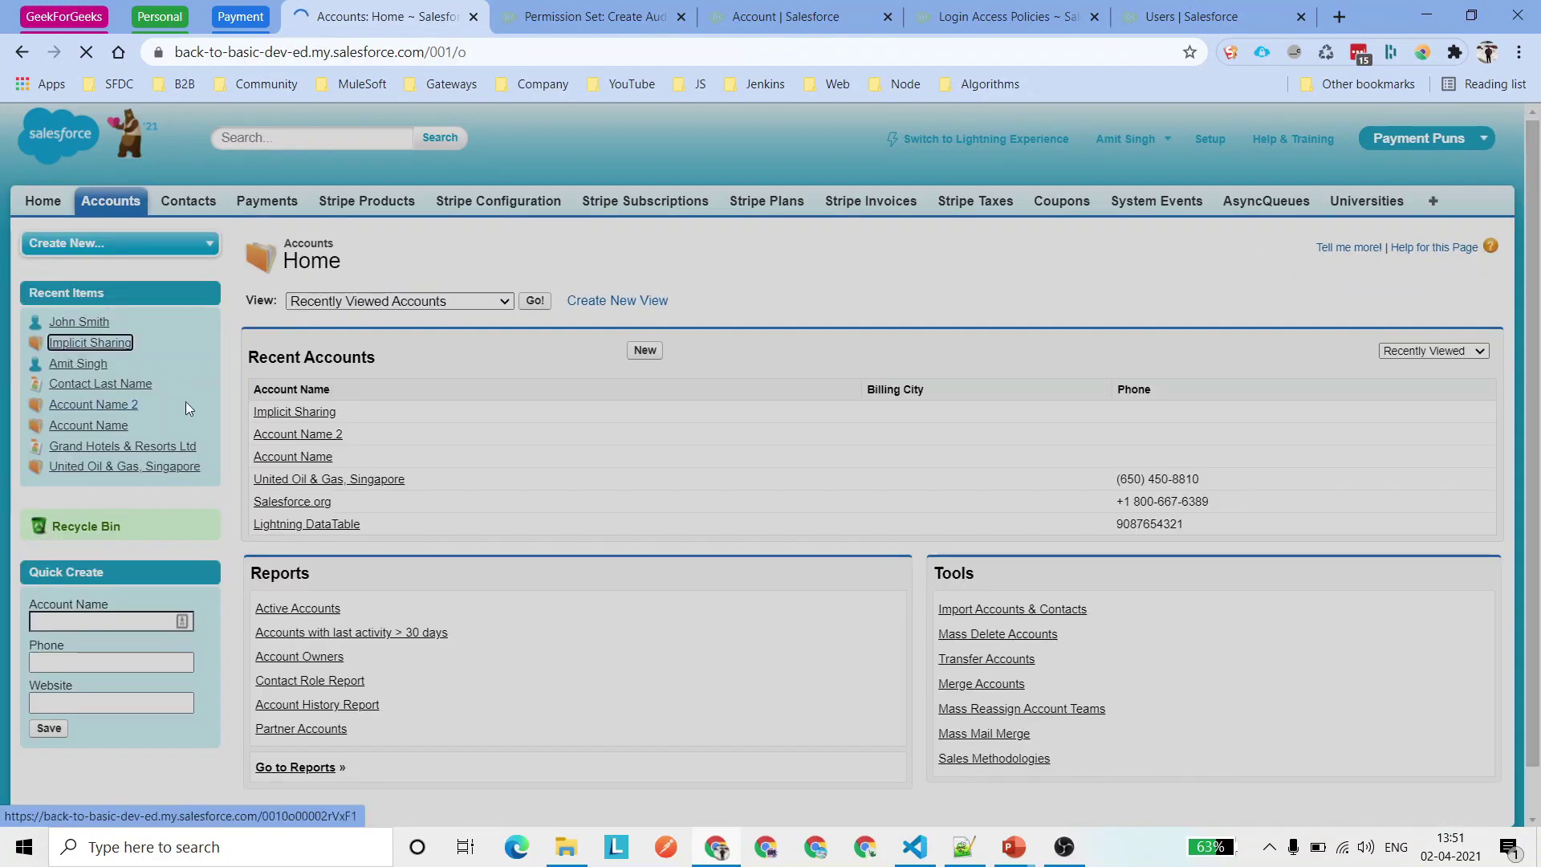
Show the accounts in the New This Week list view.
left_click(396, 301)
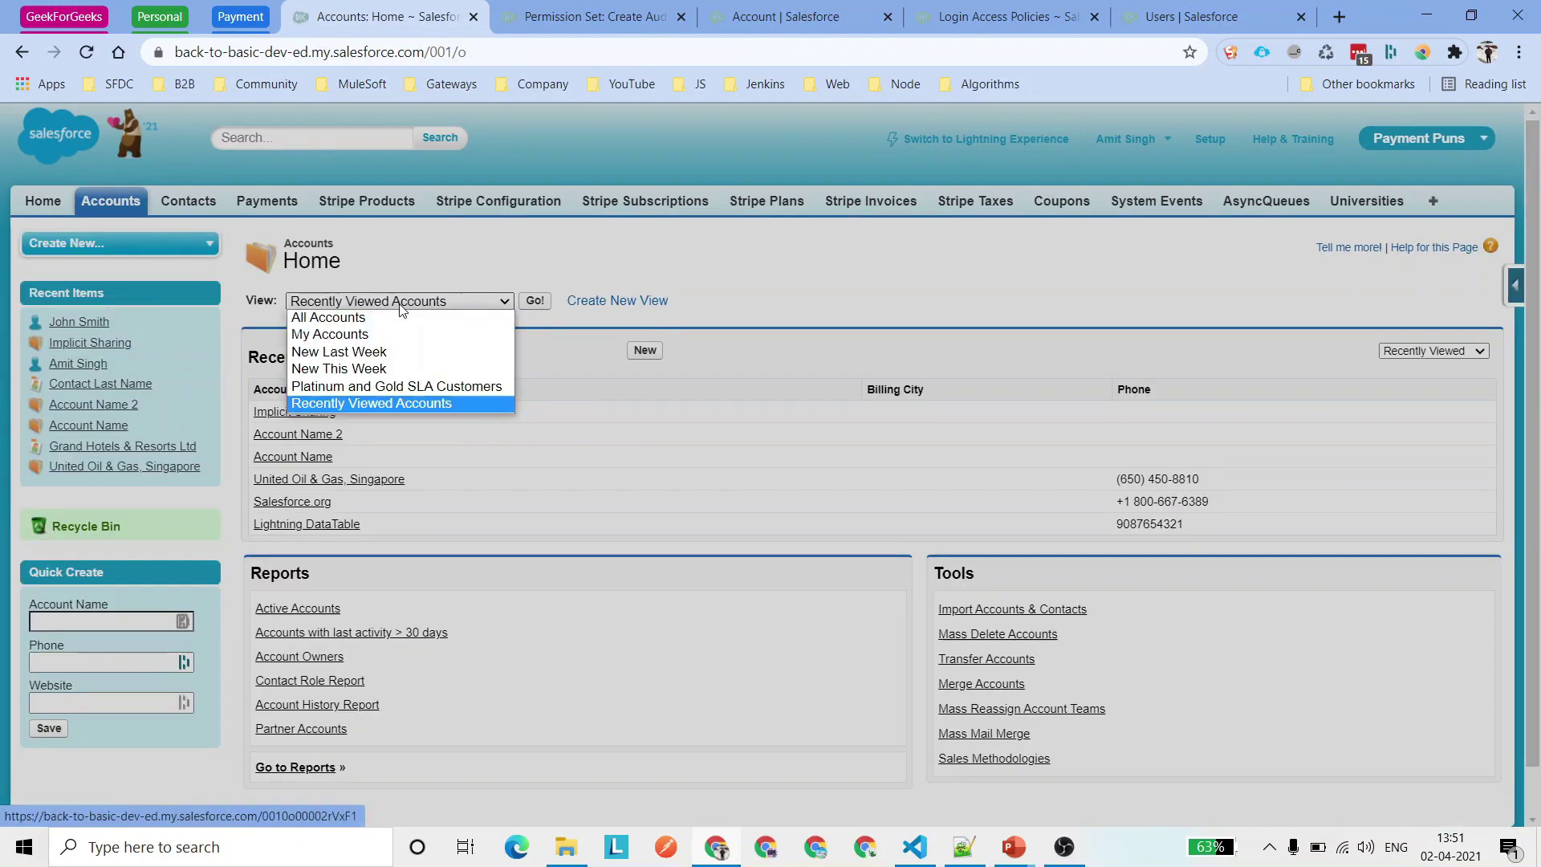
left_click(391, 354)
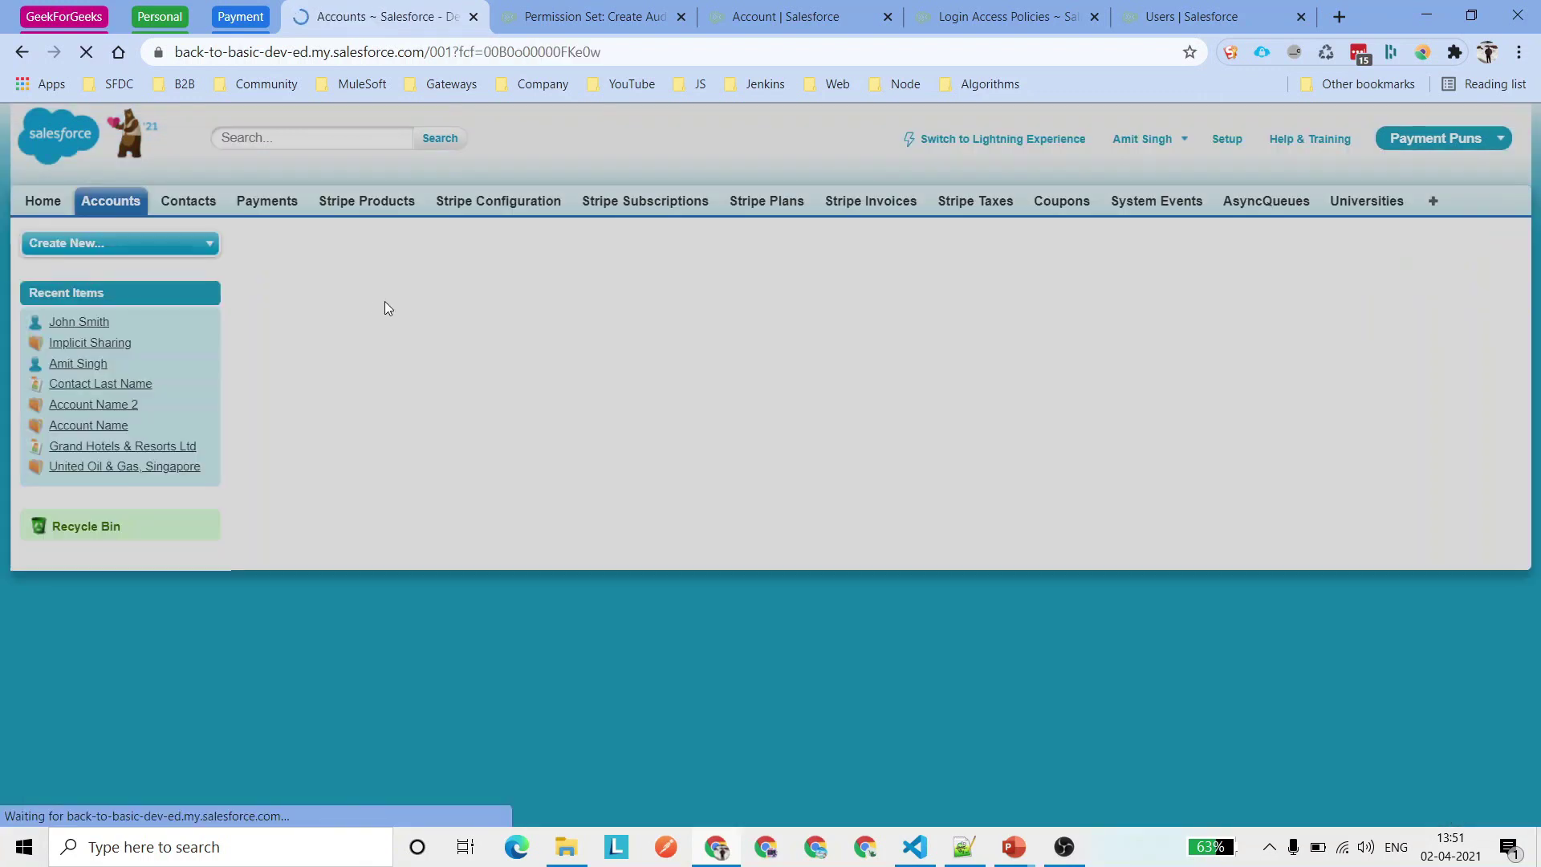
left_click(378, 280)
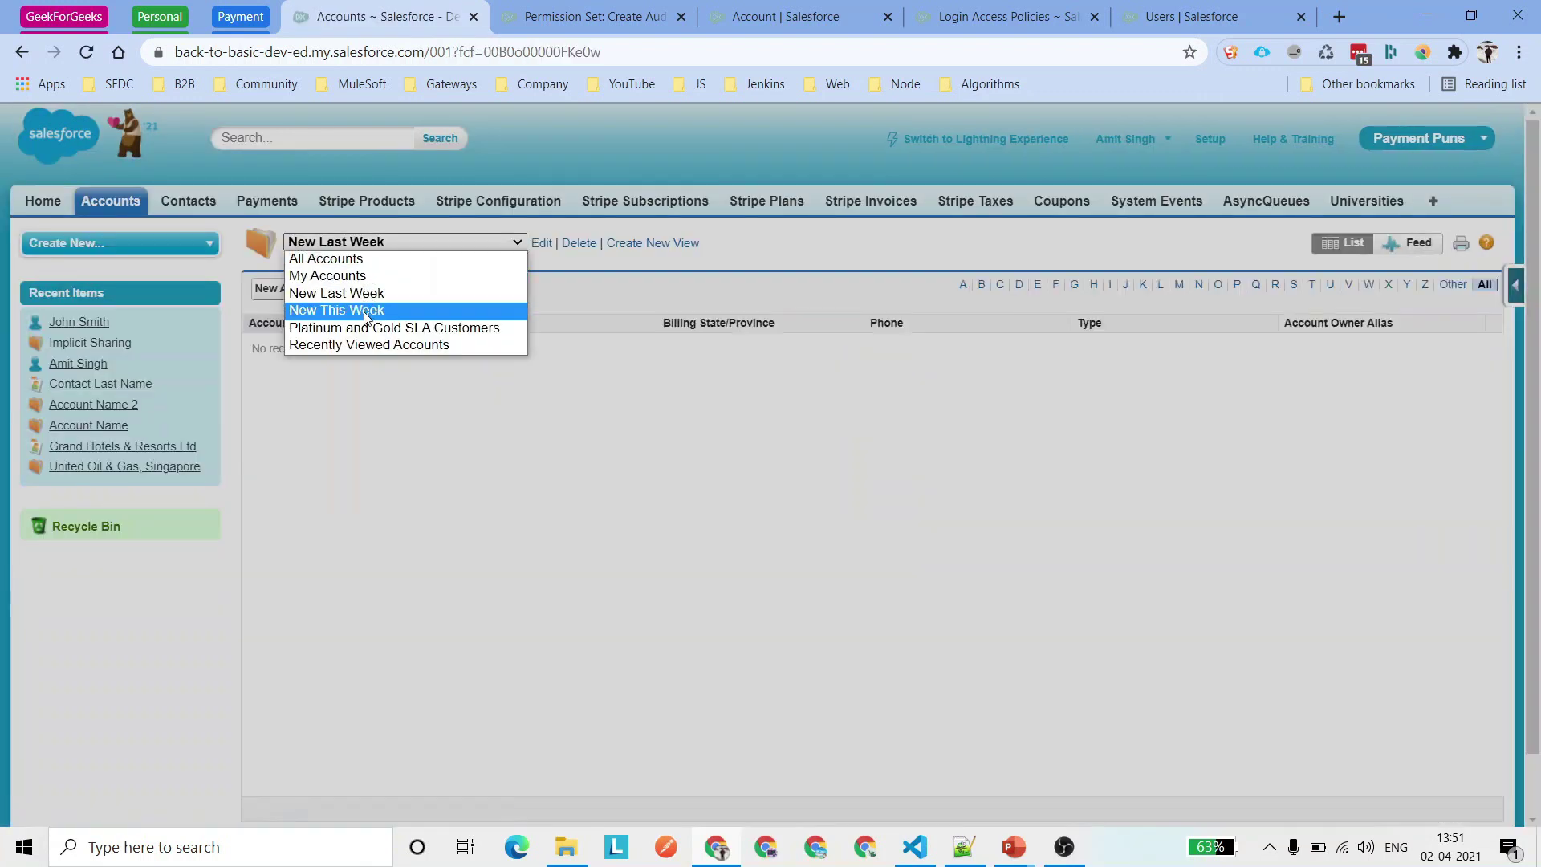
left_click(449, 311)
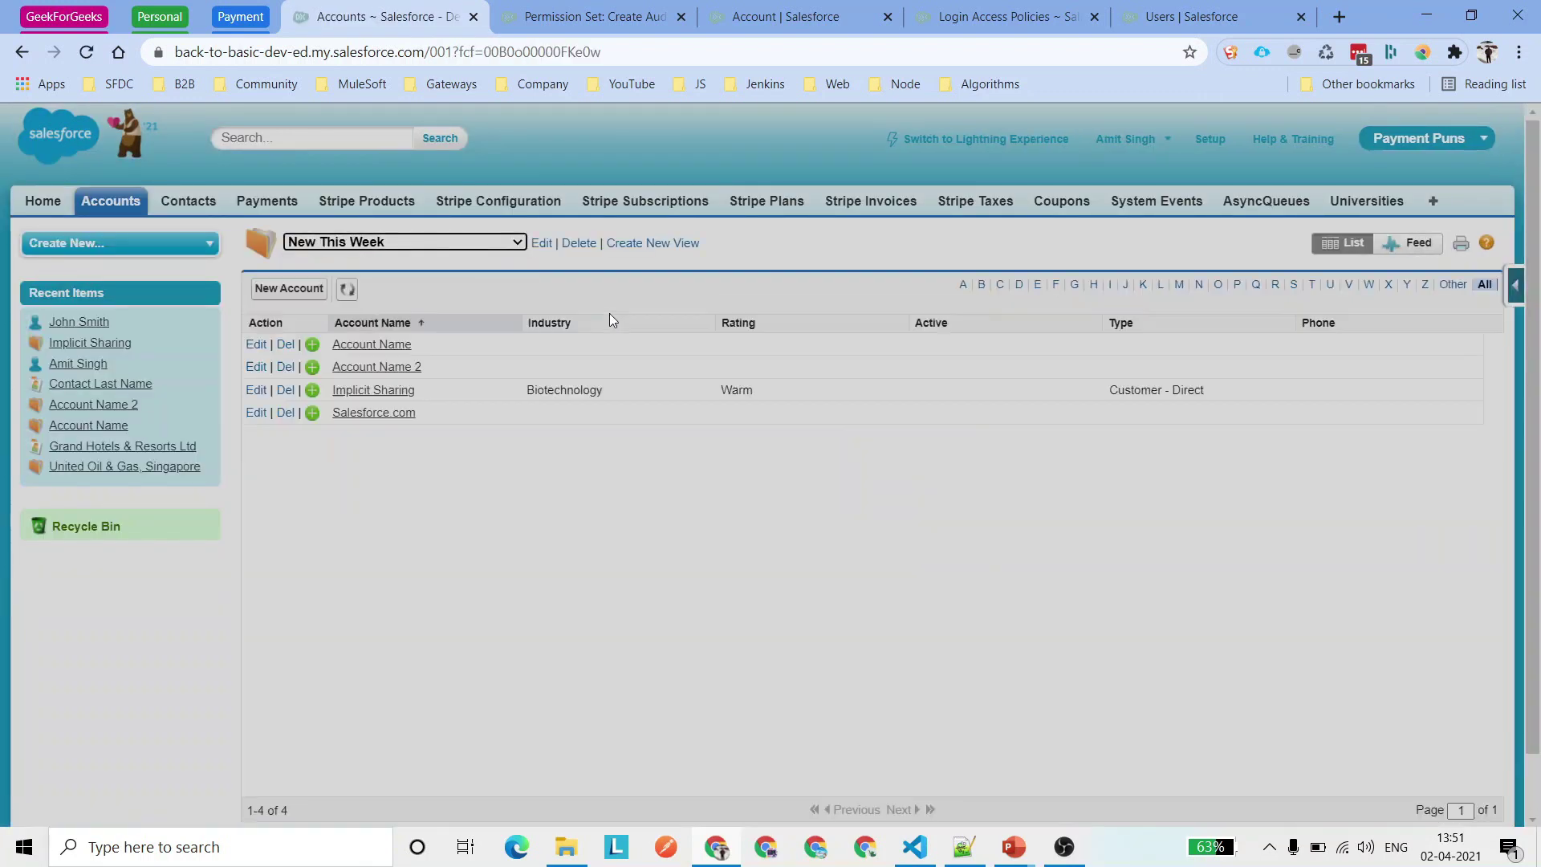
Open invoice 12354 from the Salesforce.com account and check who created it.
left_click(403, 413)
scroll(440, 676, "down", 15)
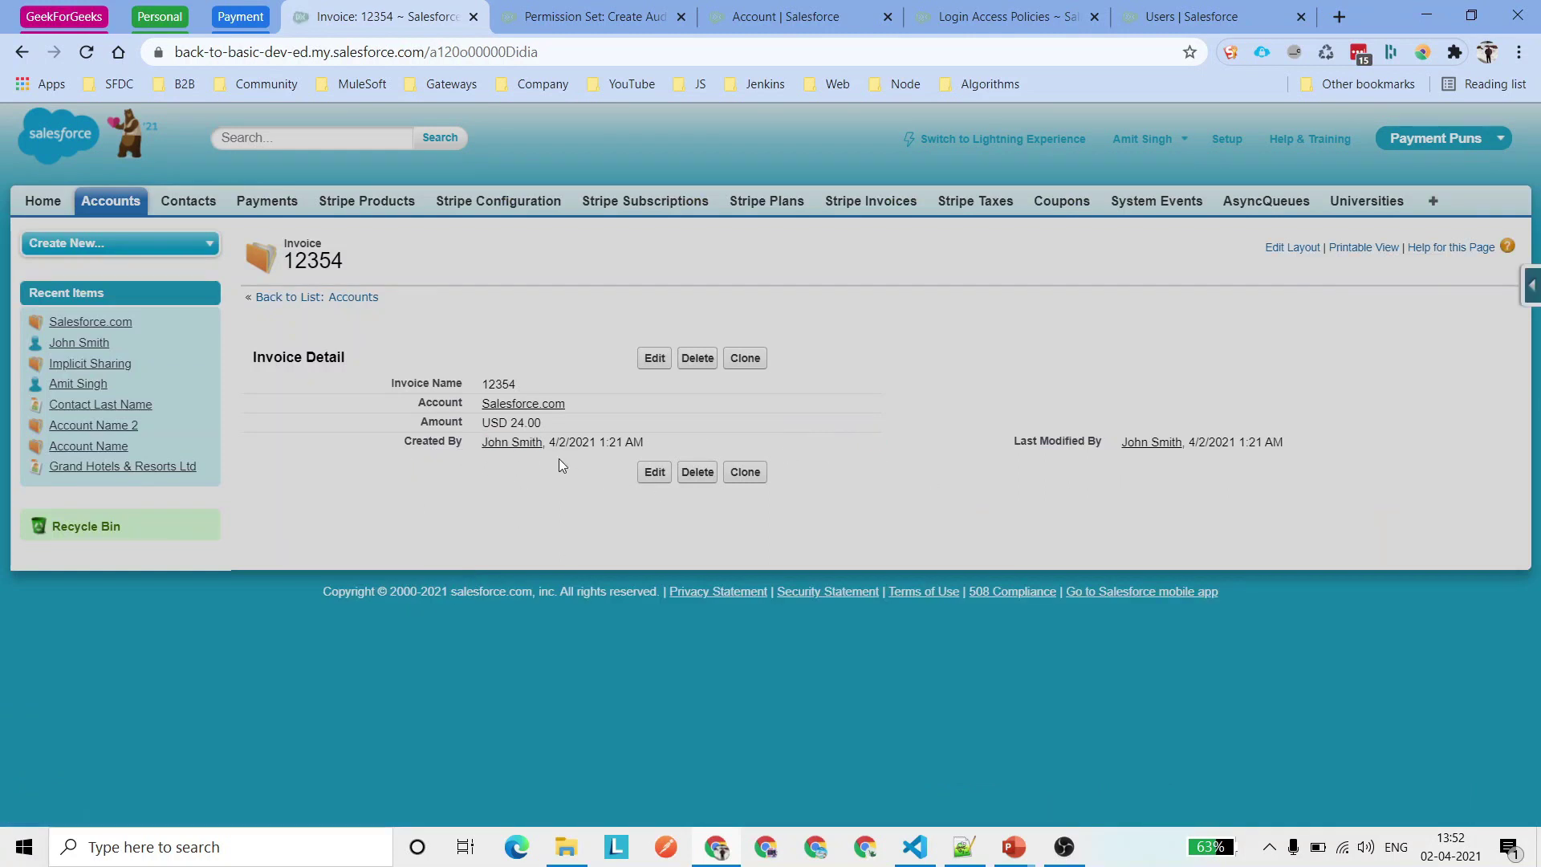
triple_click(578, 443)
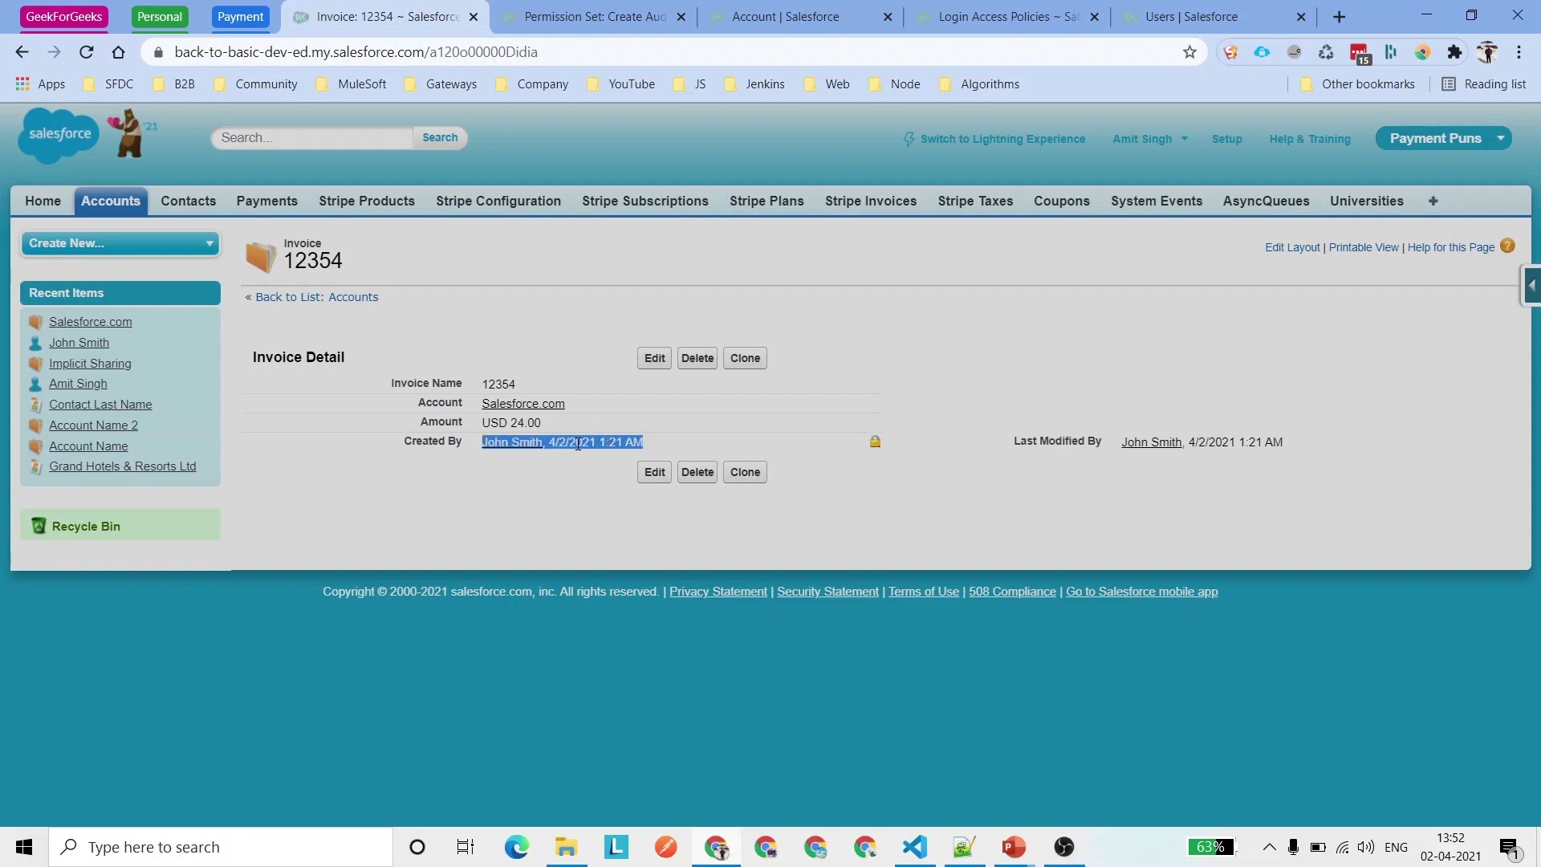
left_click(349, 297)
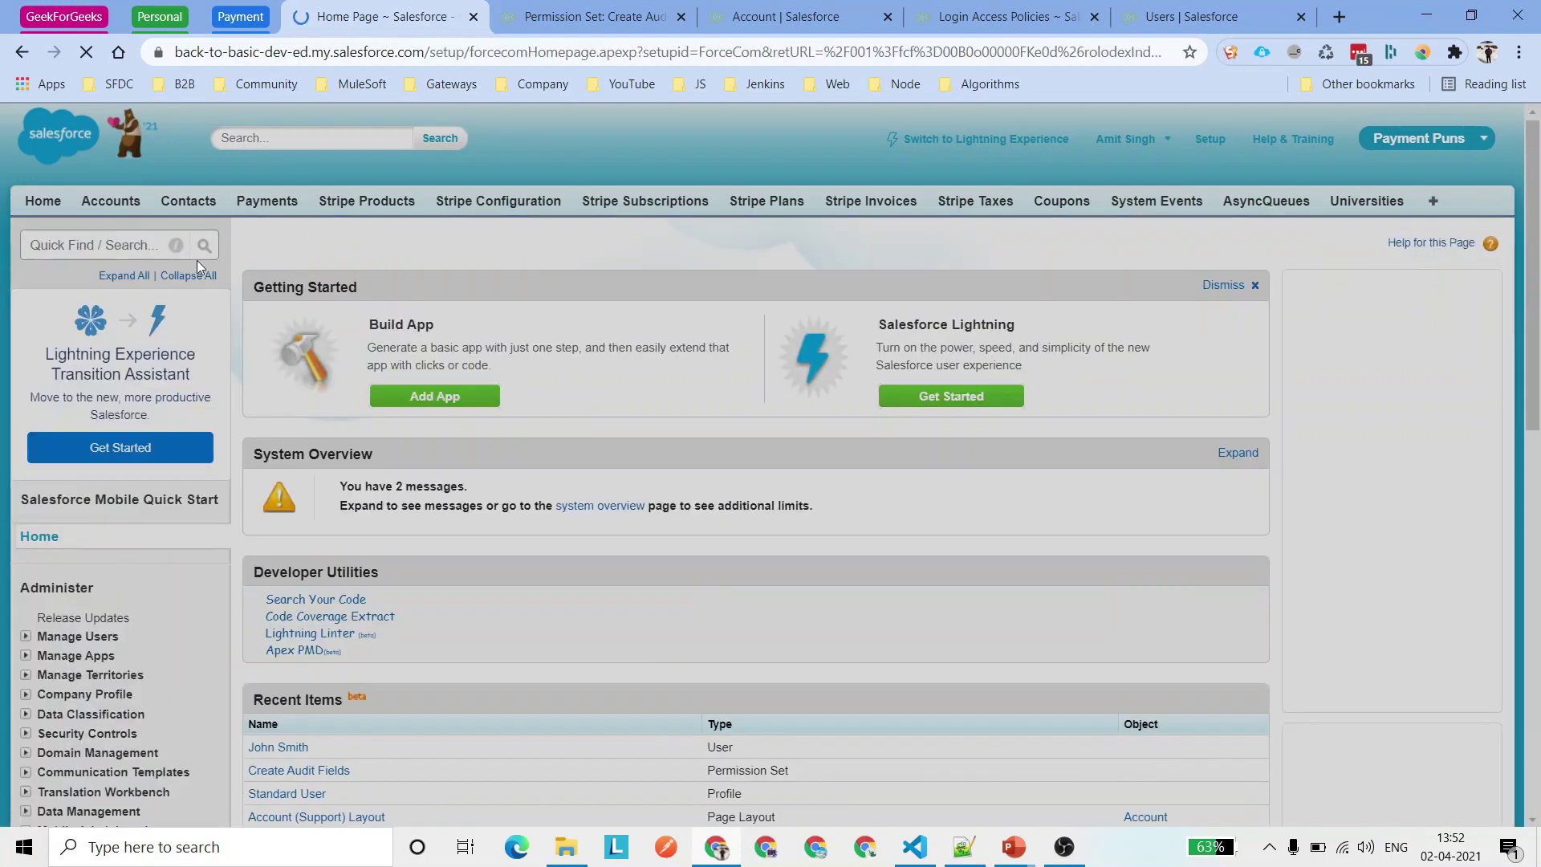
Search Setup for objects, find Invoice among the custom objects and open its definition.
left_click(105, 245)
type("o")
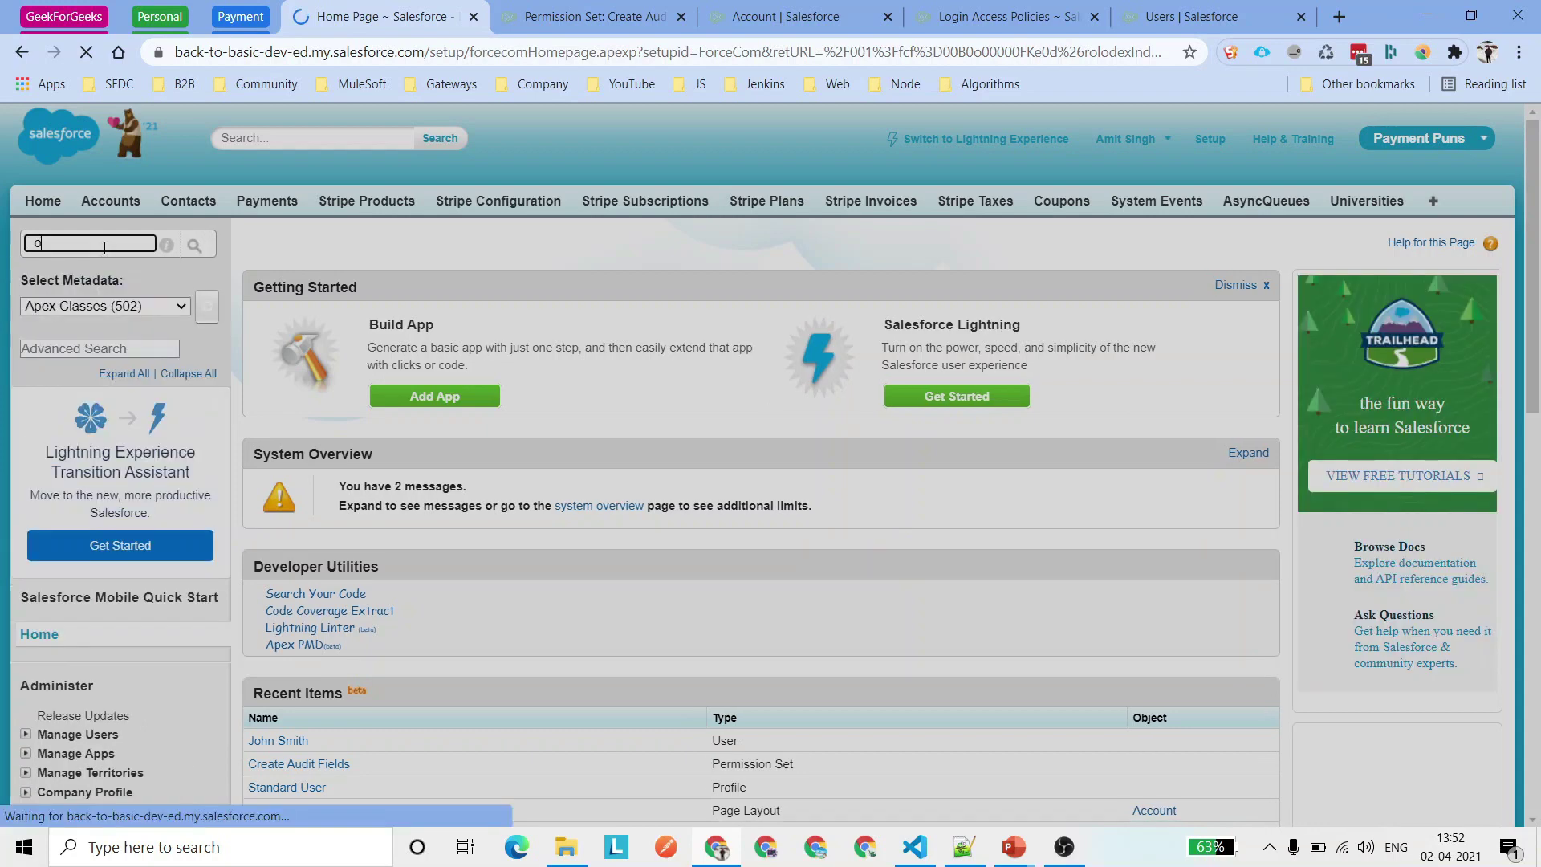
type("bjects")
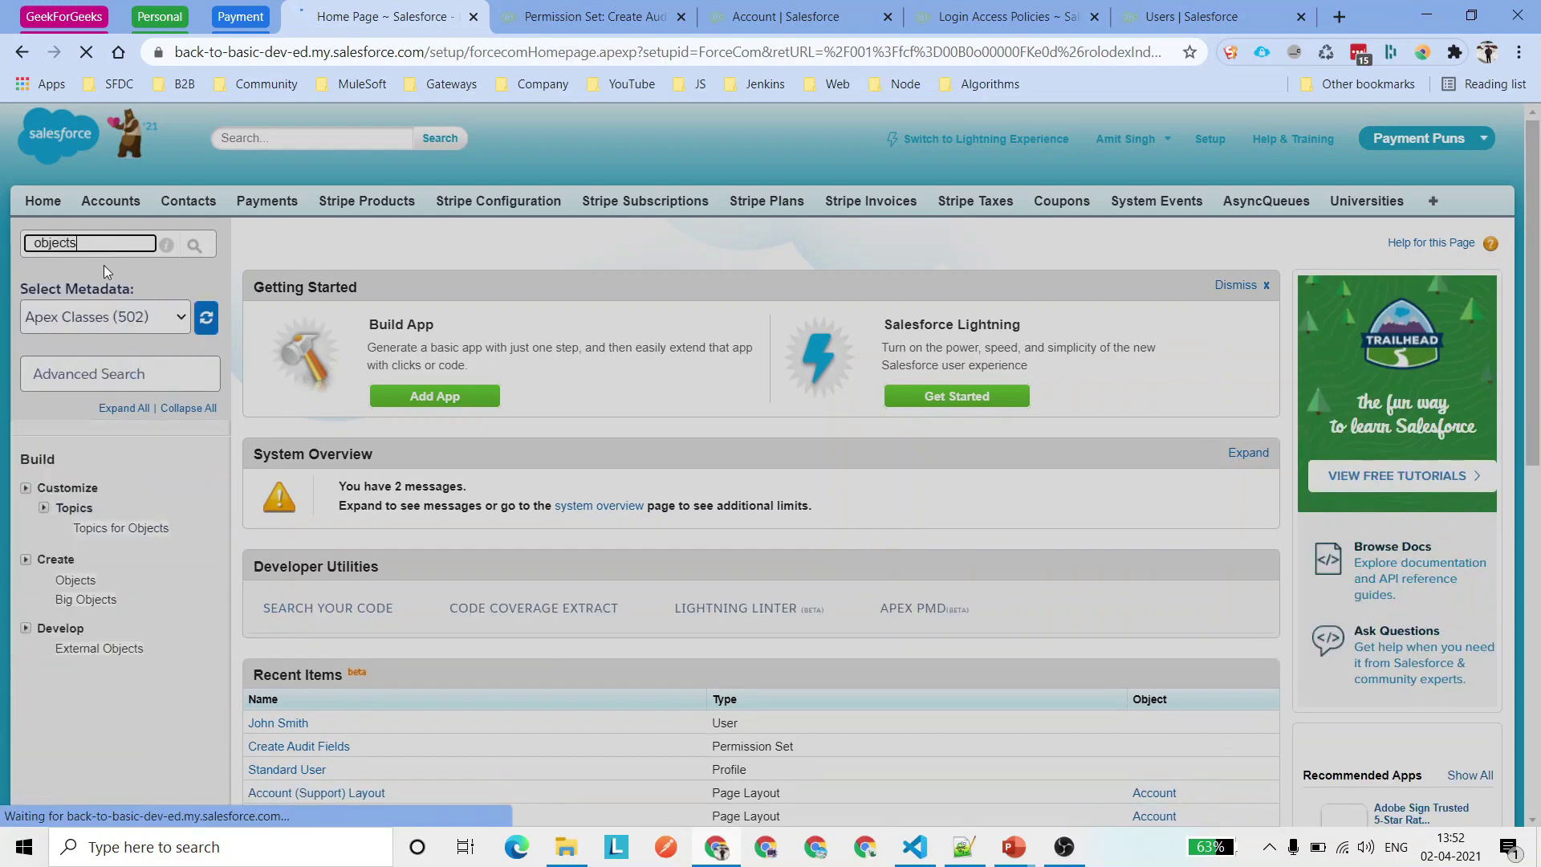
left_click(70, 581)
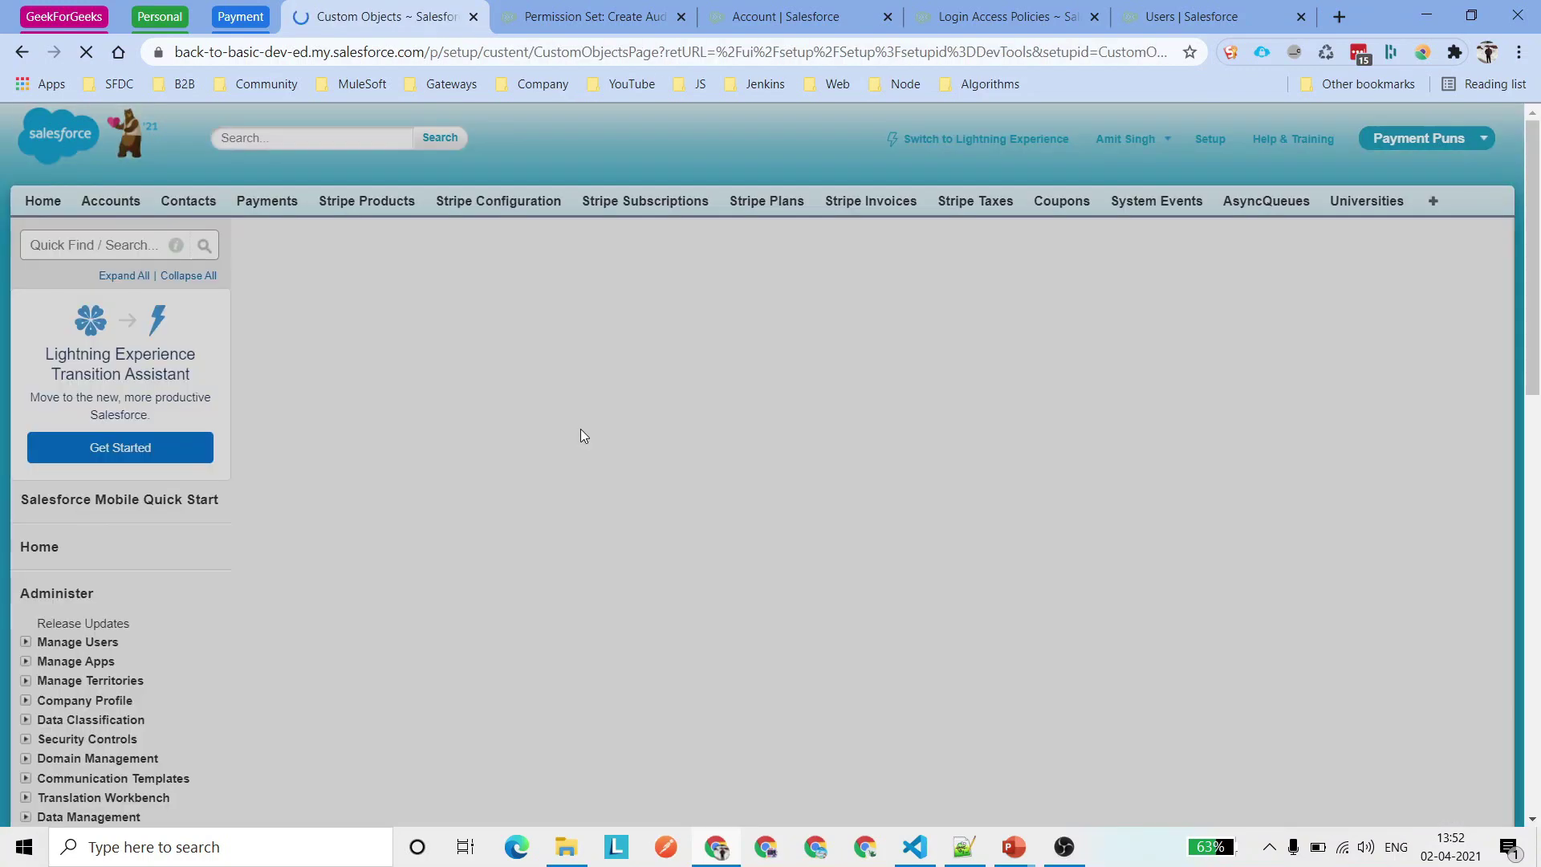
key("ctrl+f")
type("Invoi")
key("Return")
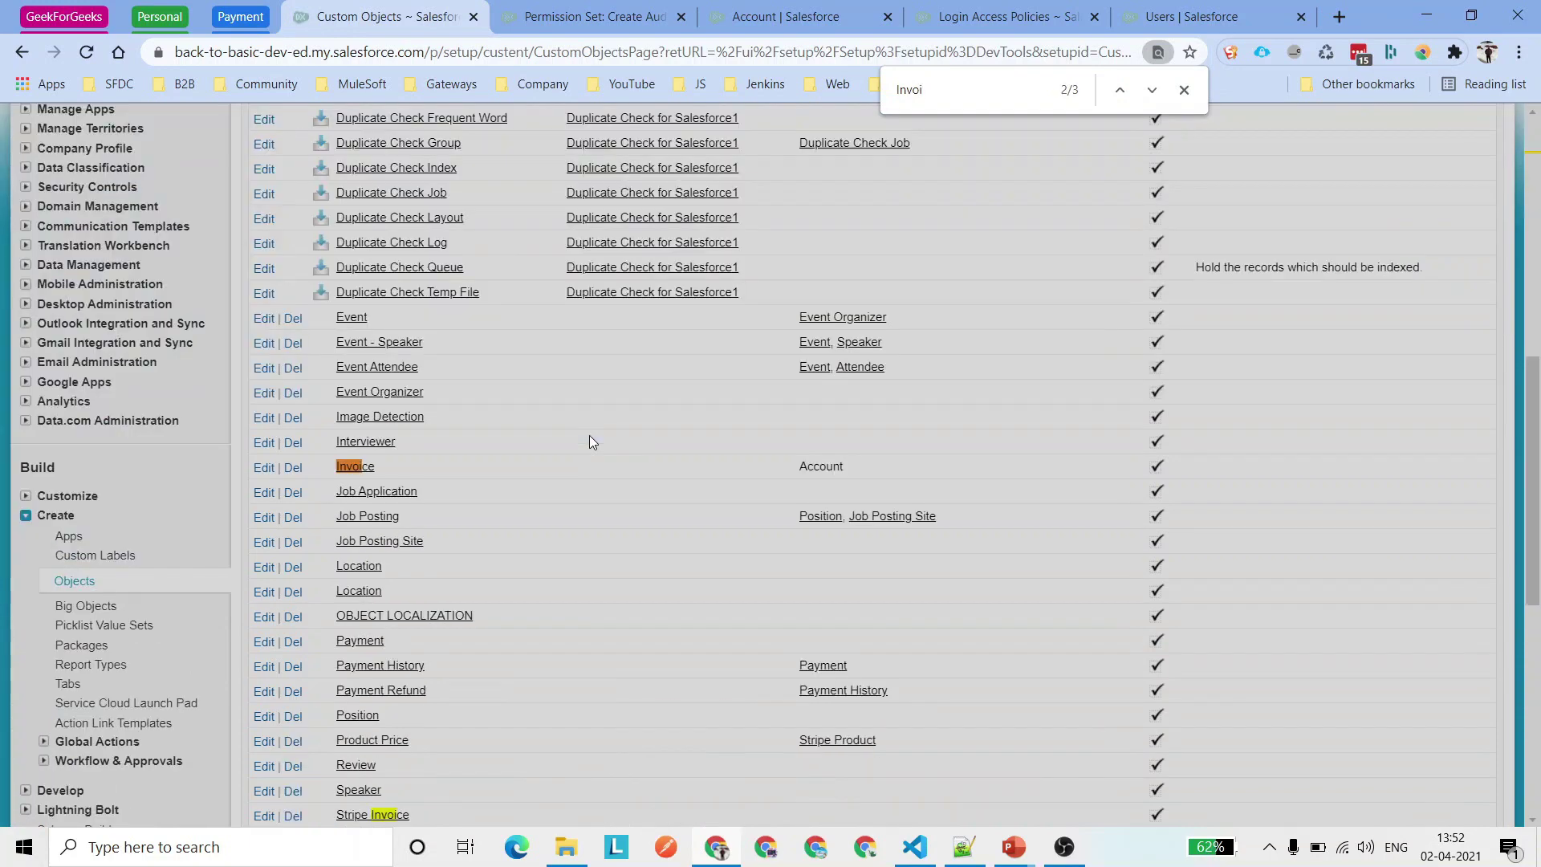
left_click(357, 466)
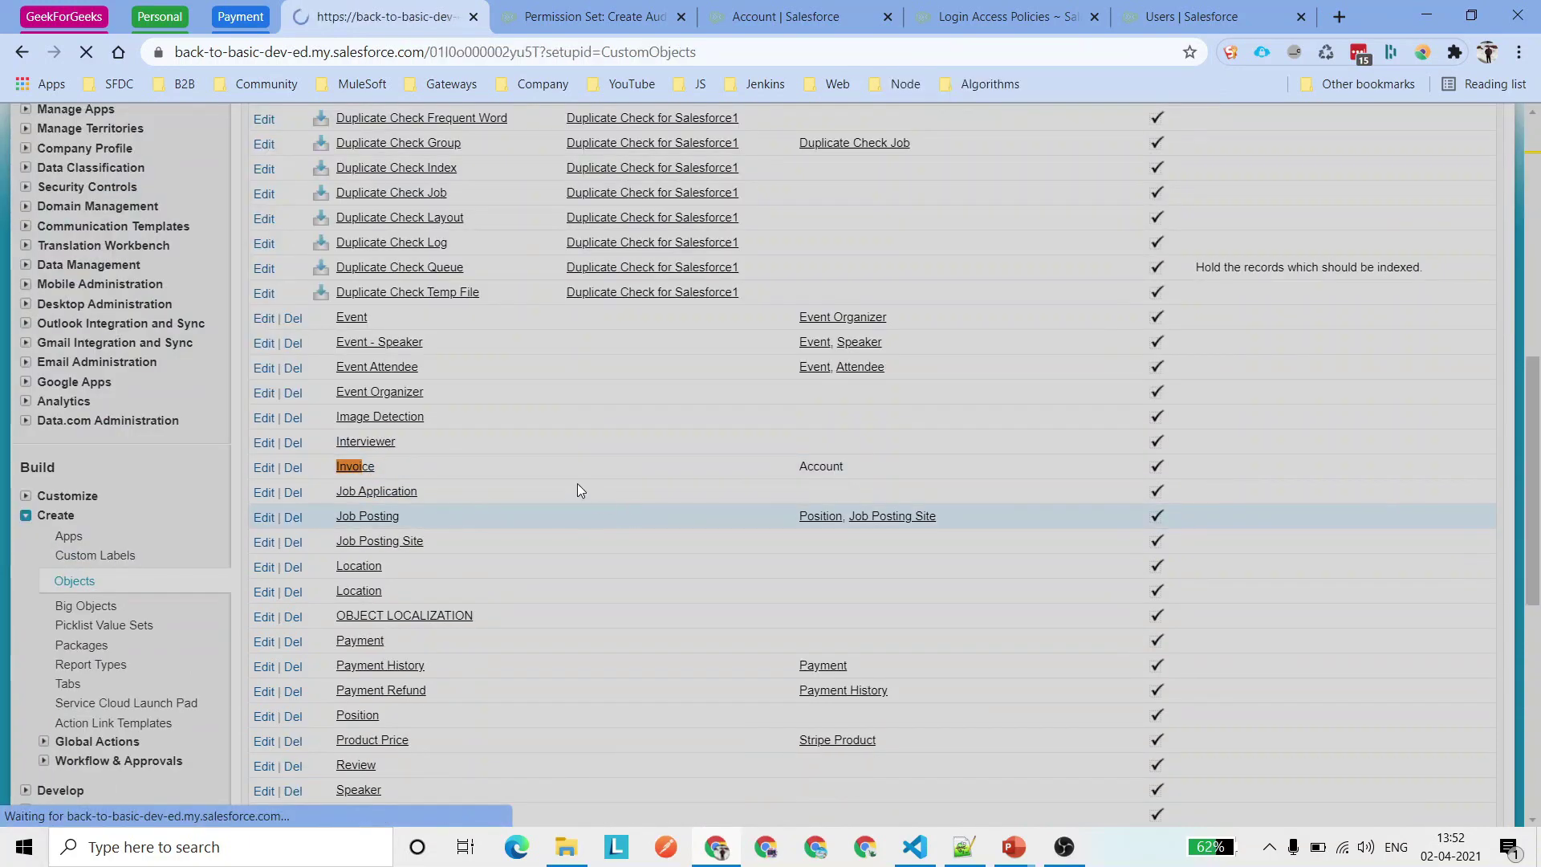
Check the Invoice object's fields and API name, and open the Developer Console.
scroll(646, 482, "down", 2)
scroll(643, 475, "down", 1)
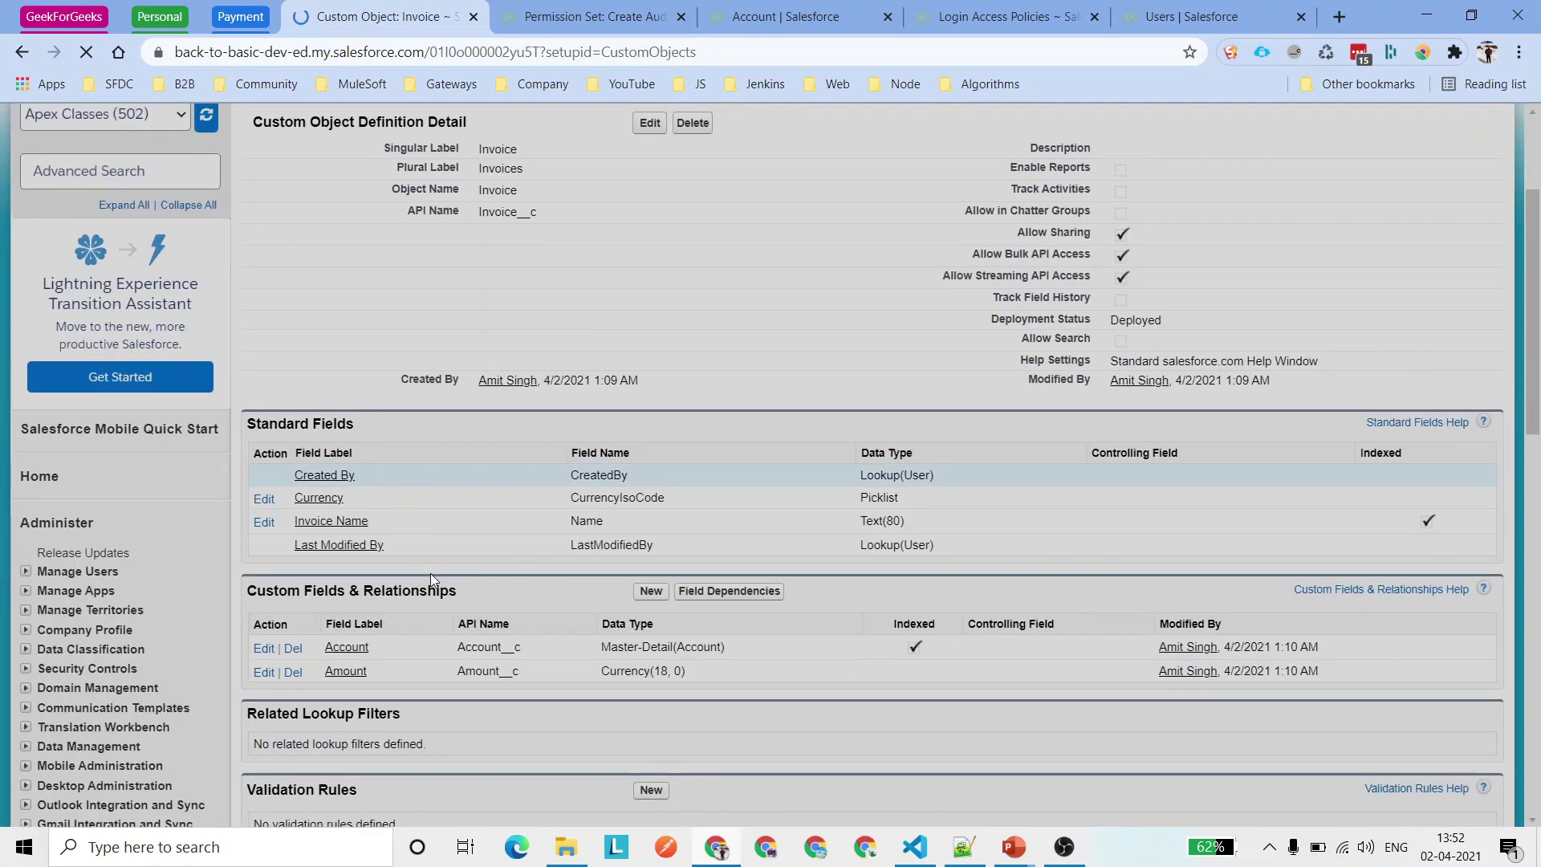
double_click(496, 412)
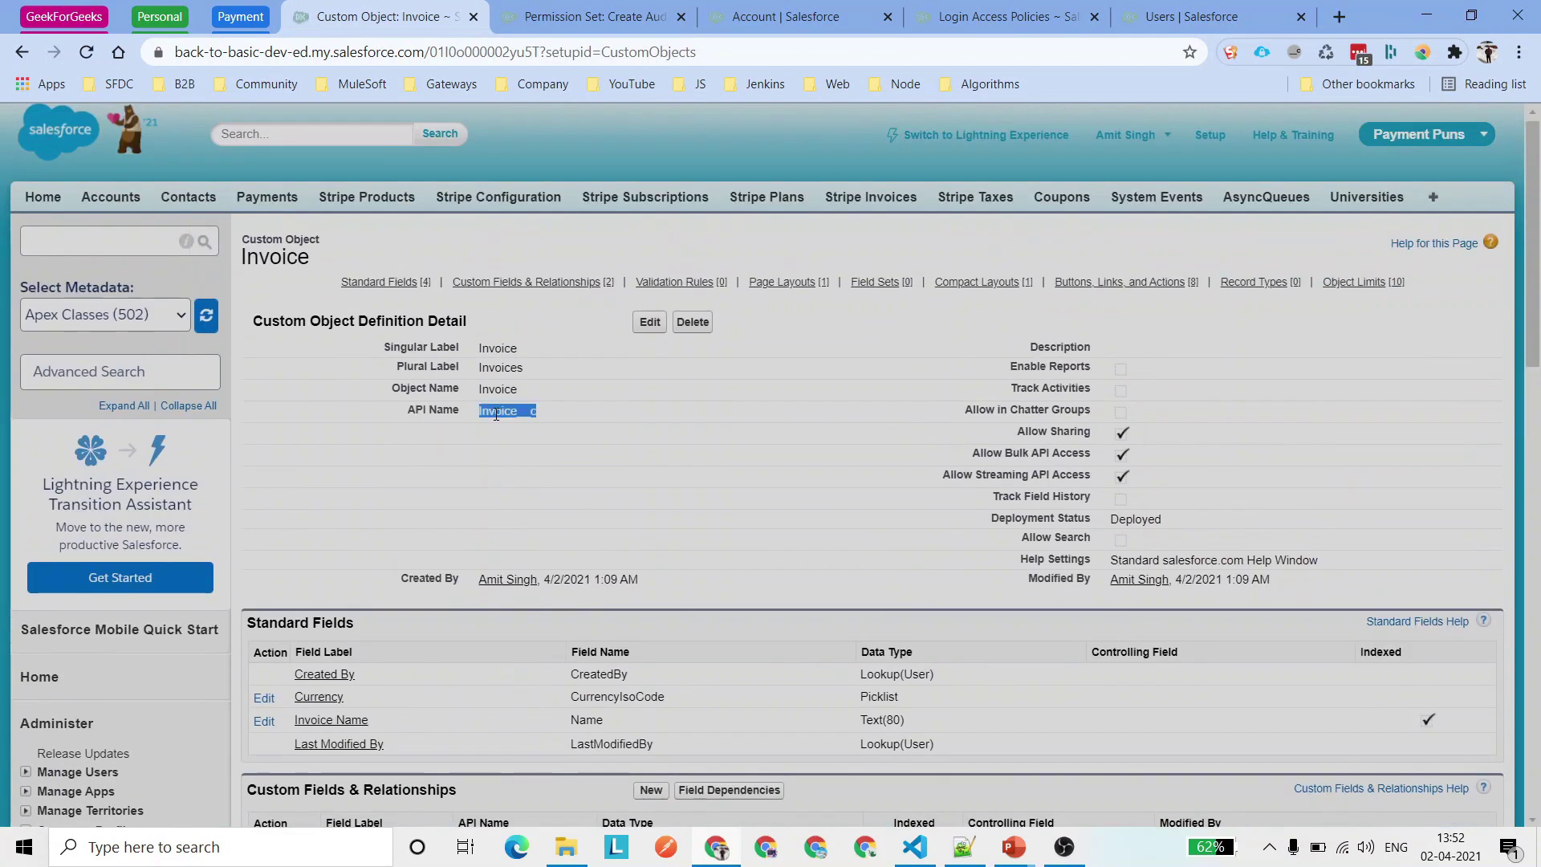
left_click(1126, 135)
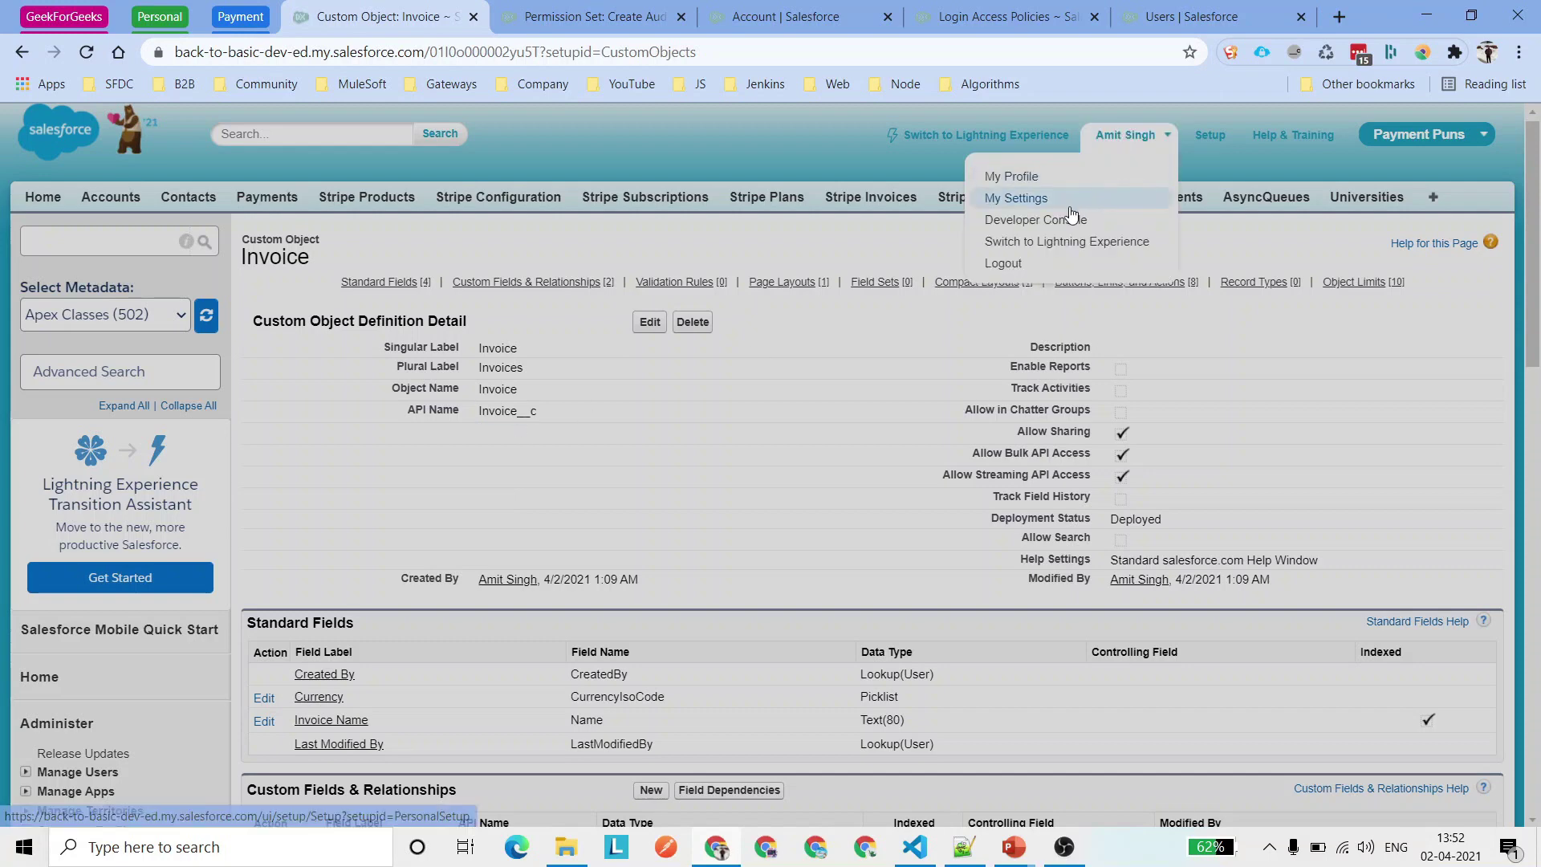
left_click(1035, 219)
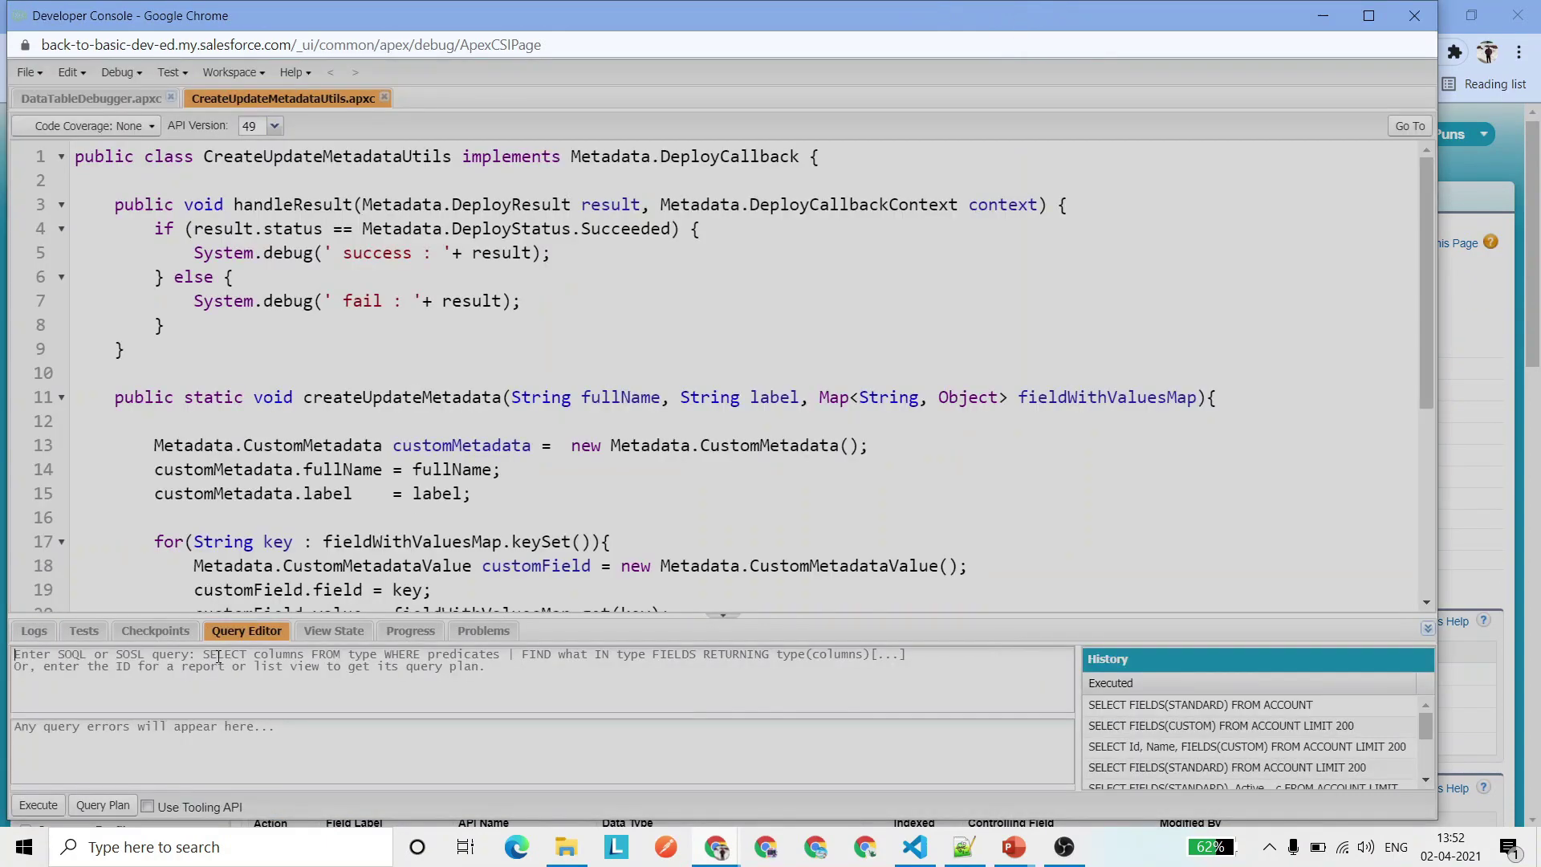
Try to query Id, Name and OwnerId from Invoice__c in the Query Editor.
type("Select")
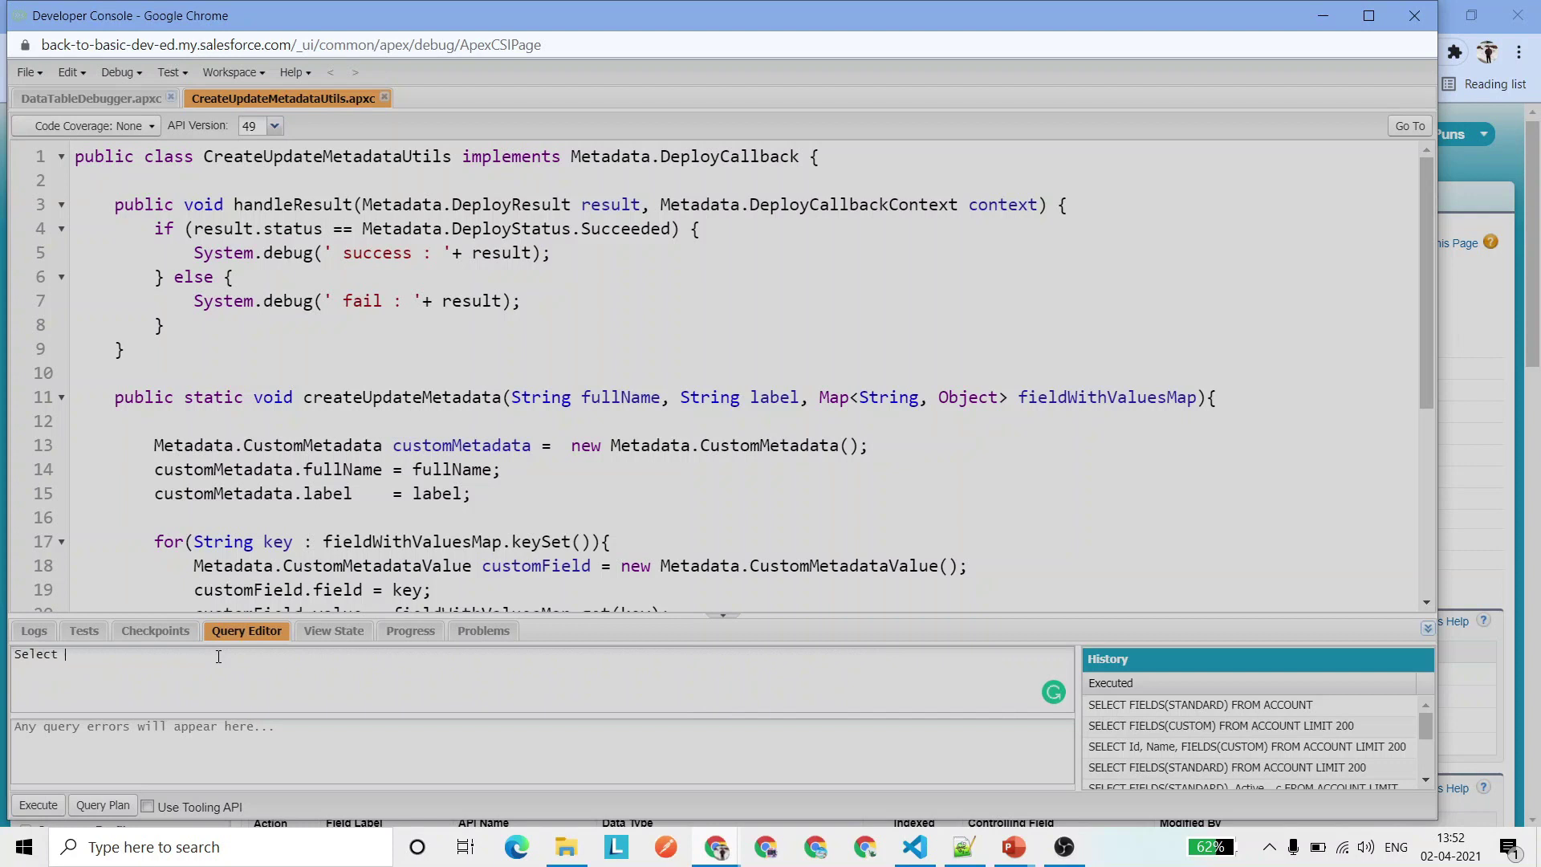
type(" Id, Name, OwnerId From Invoice__c")
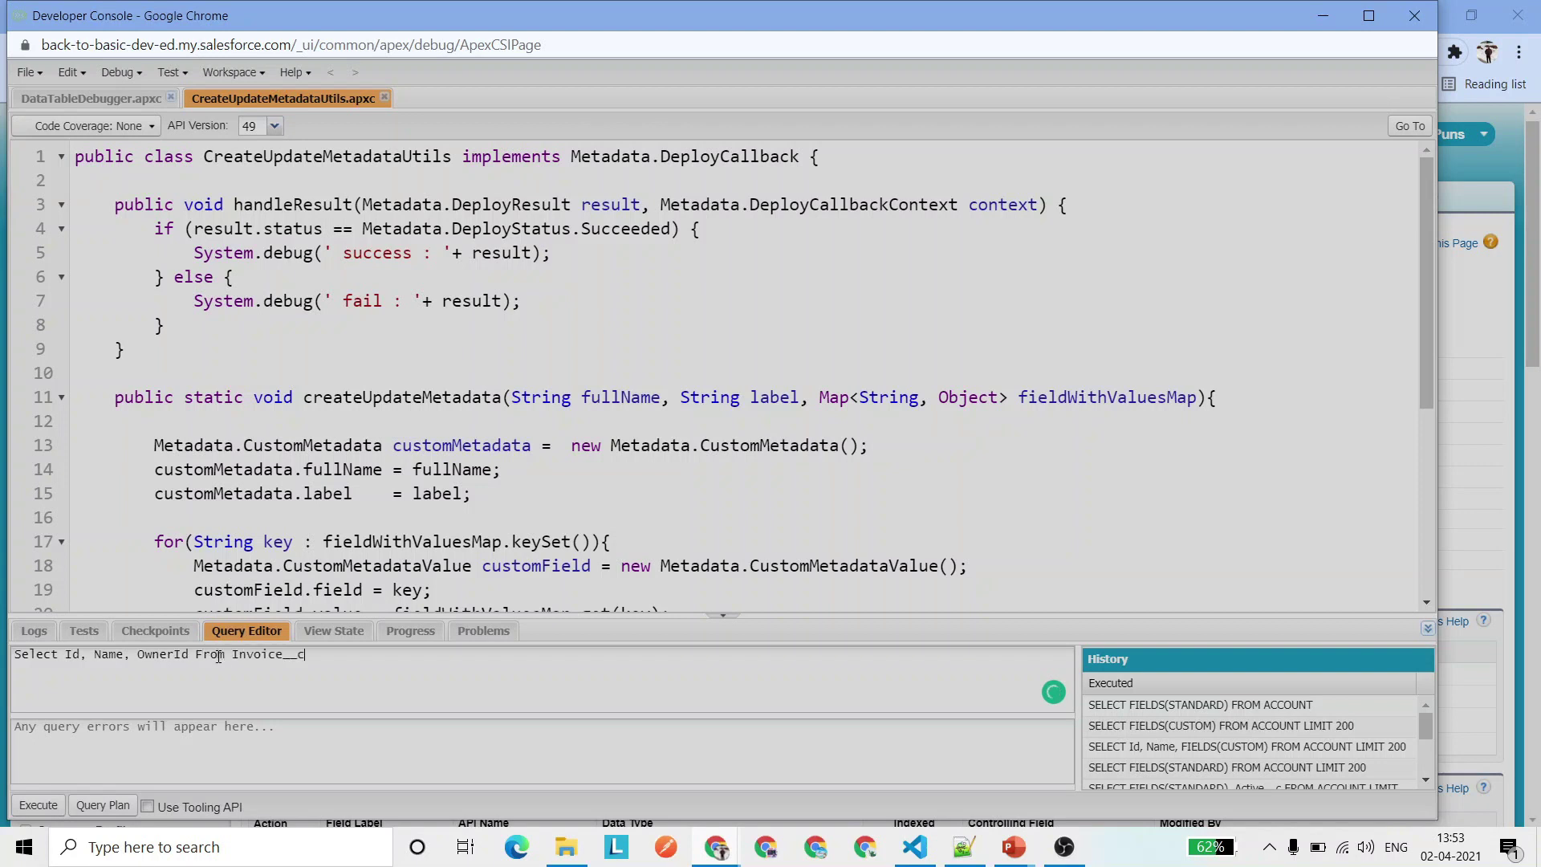
left_click(40, 804)
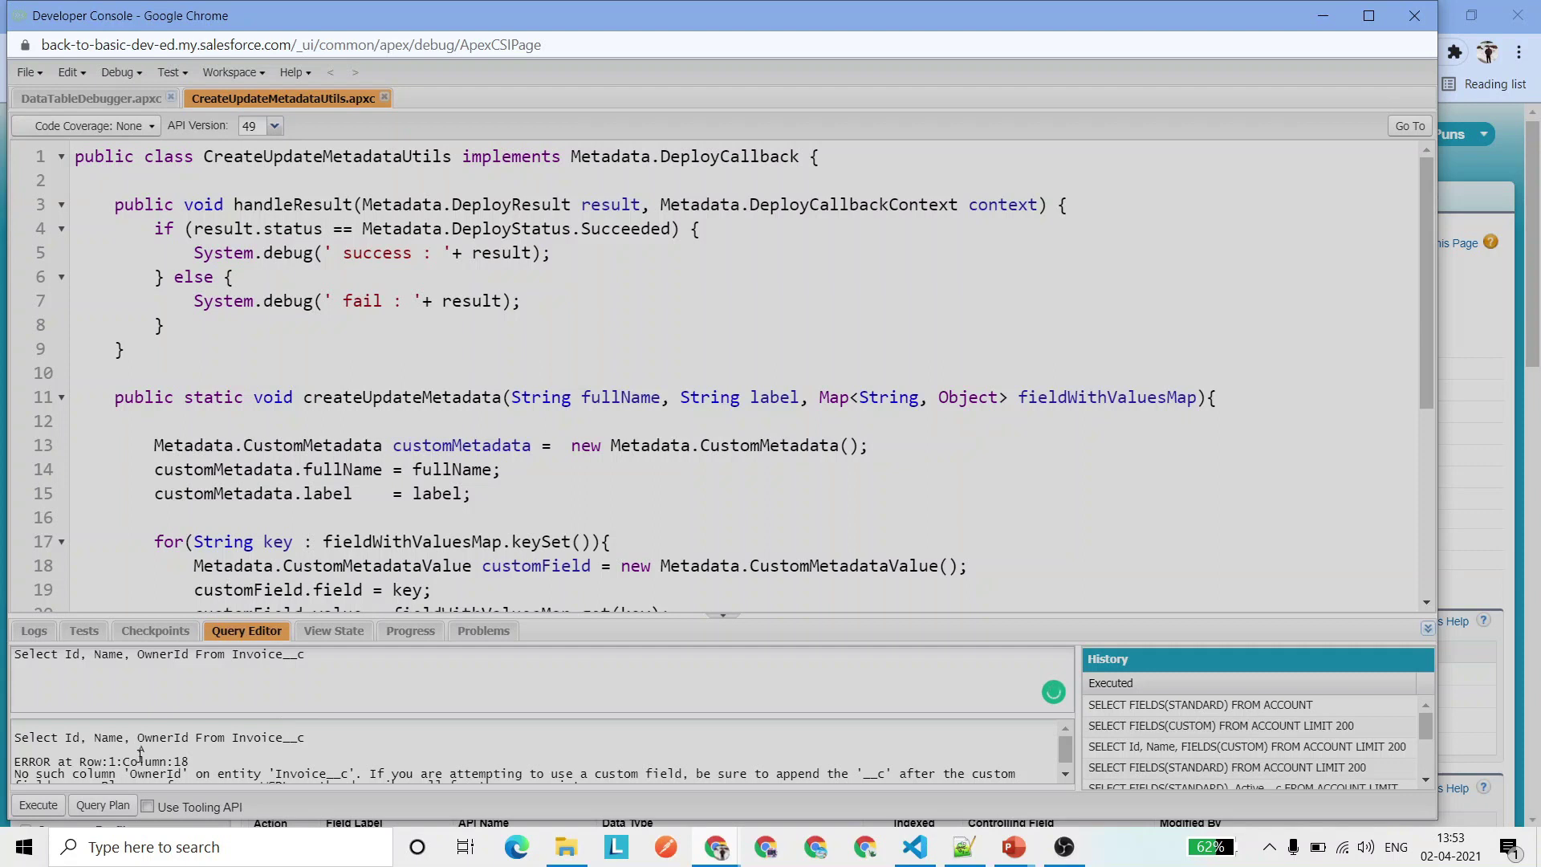
Remove OwnerId from the invoice query and execute it with only Id and Name.
double_click(162, 654)
key("BackSpace")
key("BackSpace")
key("BackSpace")
left_click(52, 805)
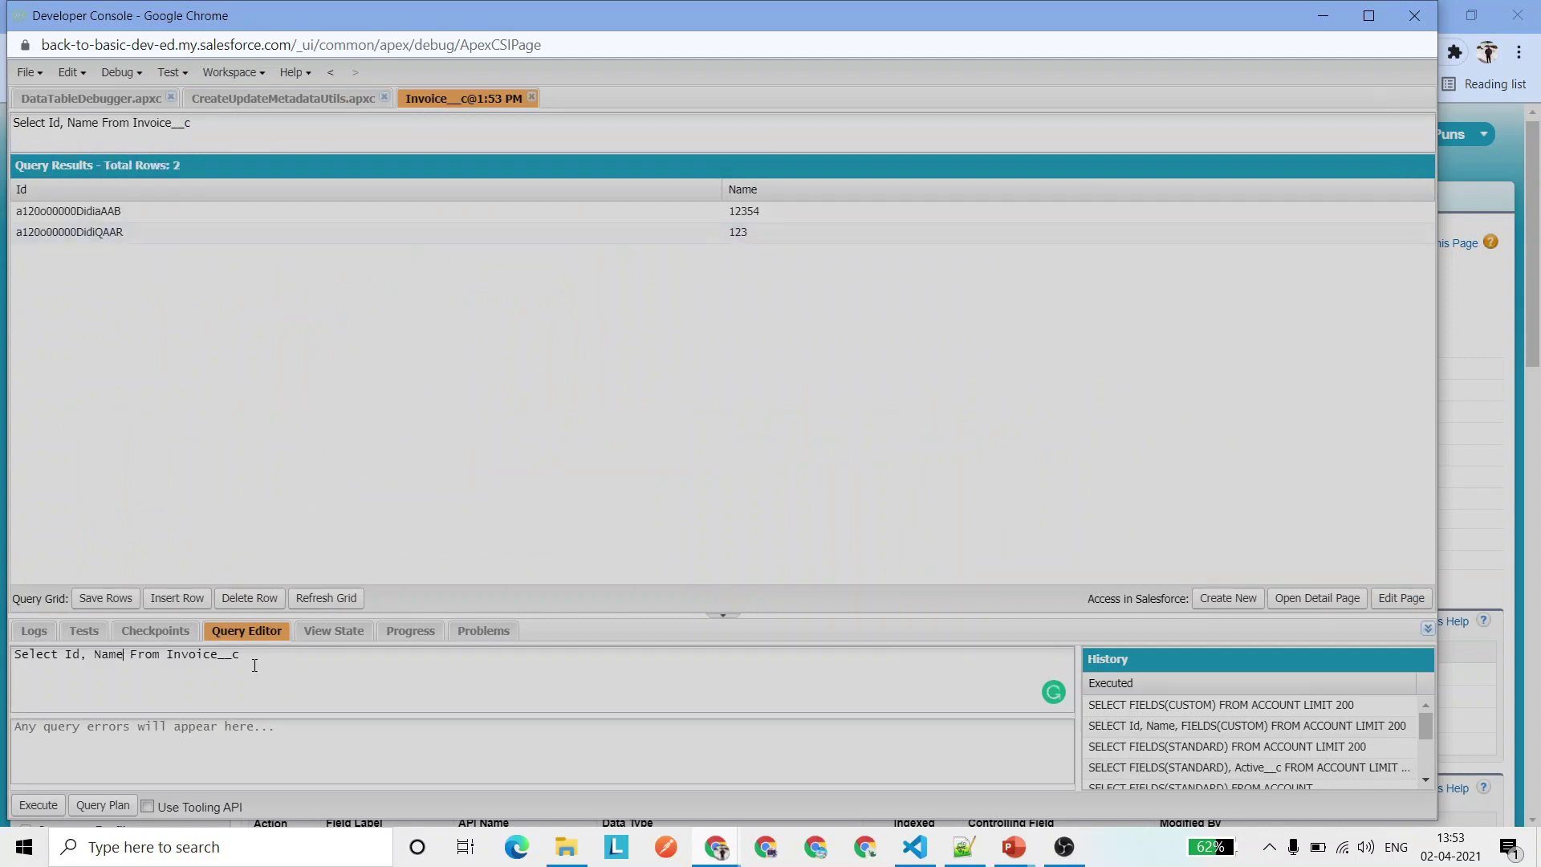
Add Account__r.OwnerId to the Invoice__c query and execute it.
type(", Accou")
key("BackSpace")
key("BackSpace")
key("BackSpace")
type("count__")
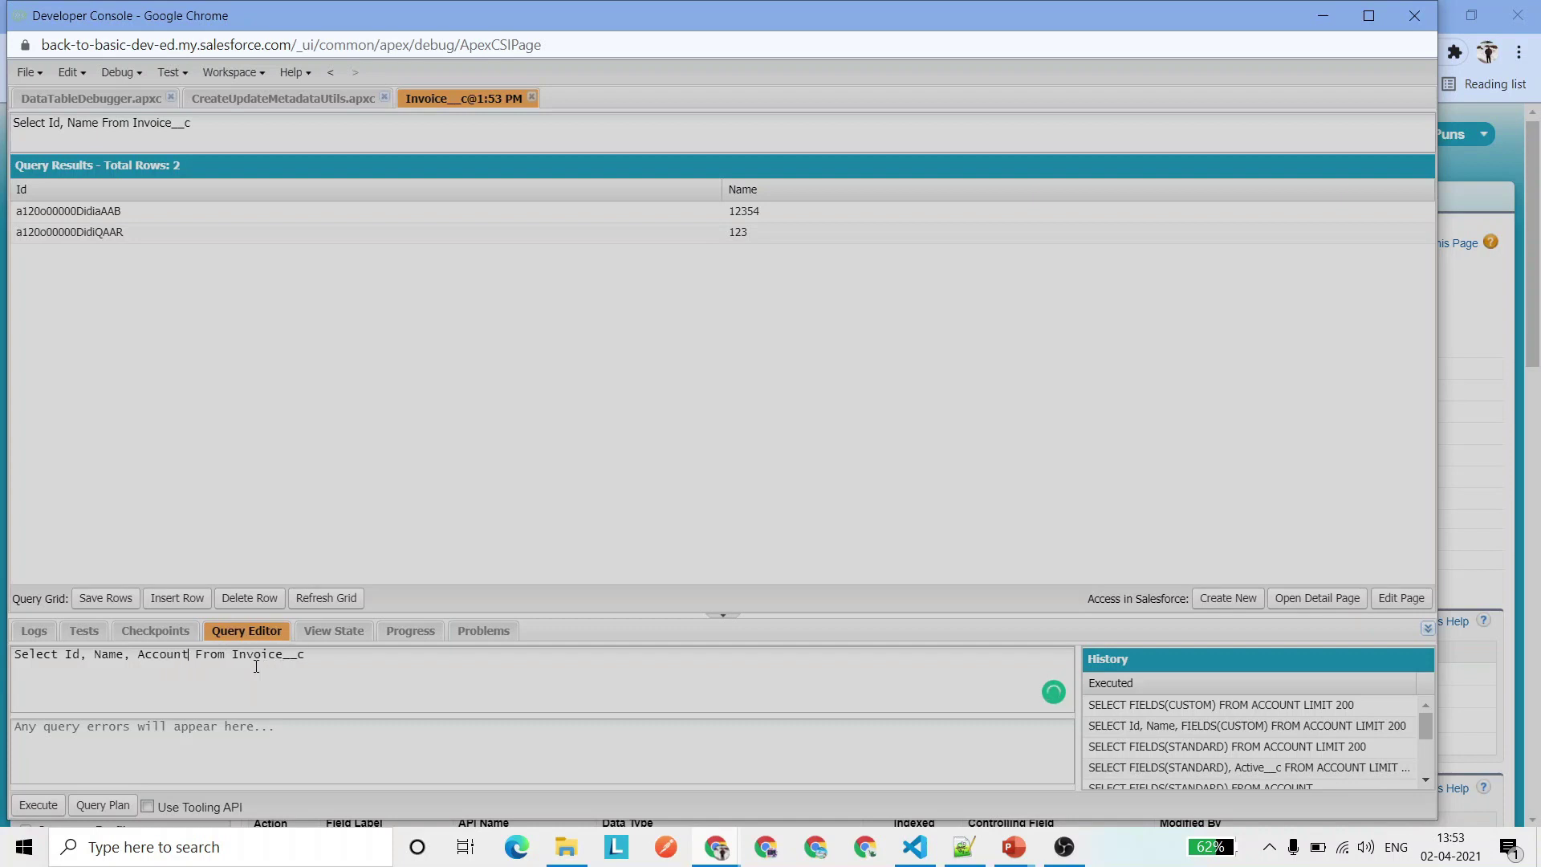
type("r.OwnerId")
key("ctrl+e")
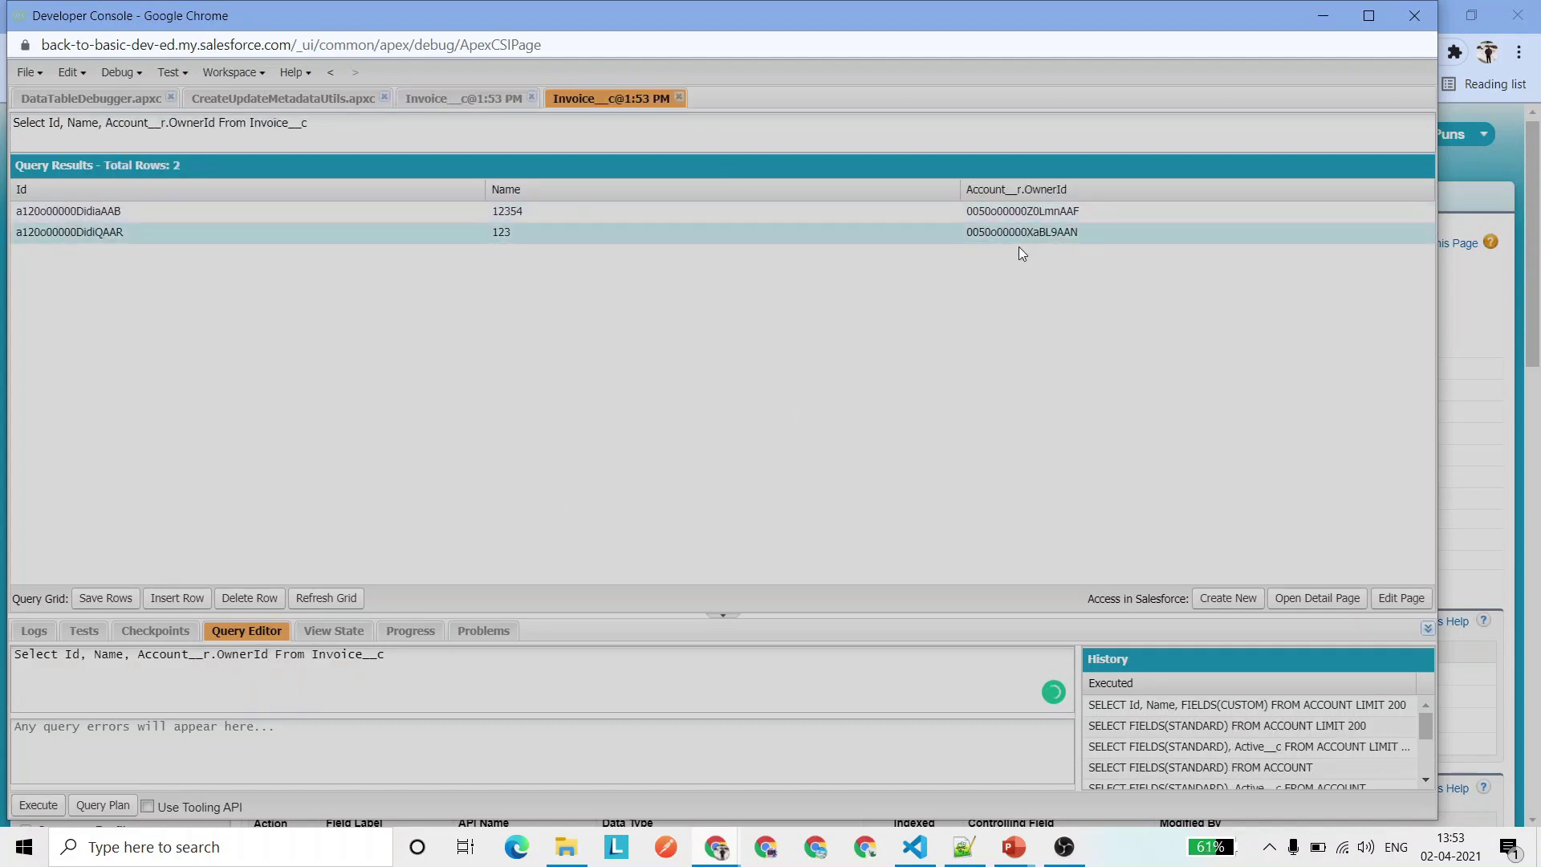
Close the Developer Console, review the Invoice object's API name and return to the Setup home page.
left_click(1410, 17)
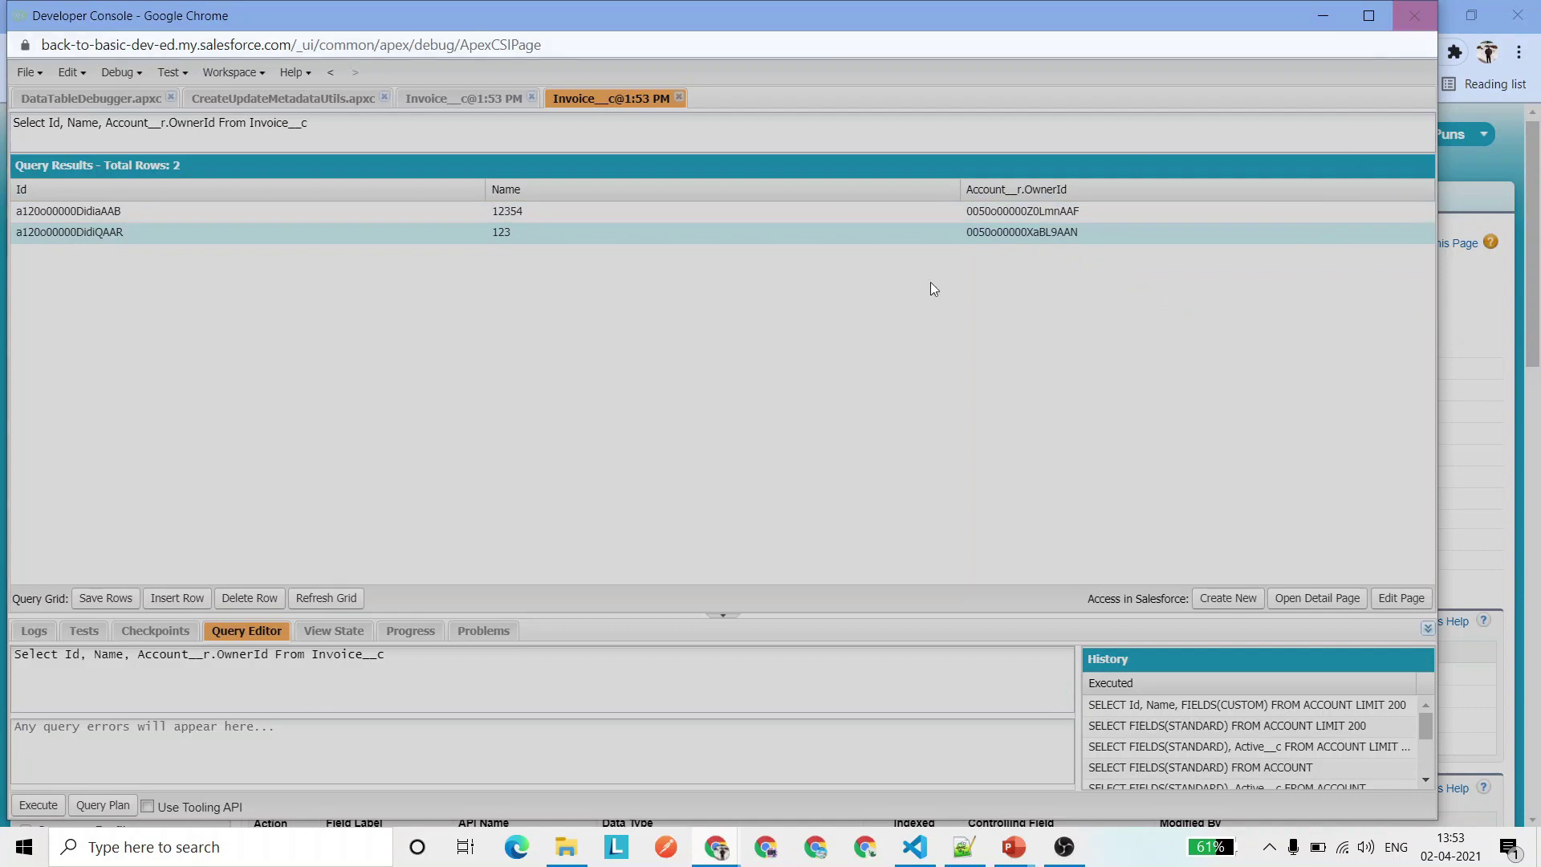
double_click(516, 412)
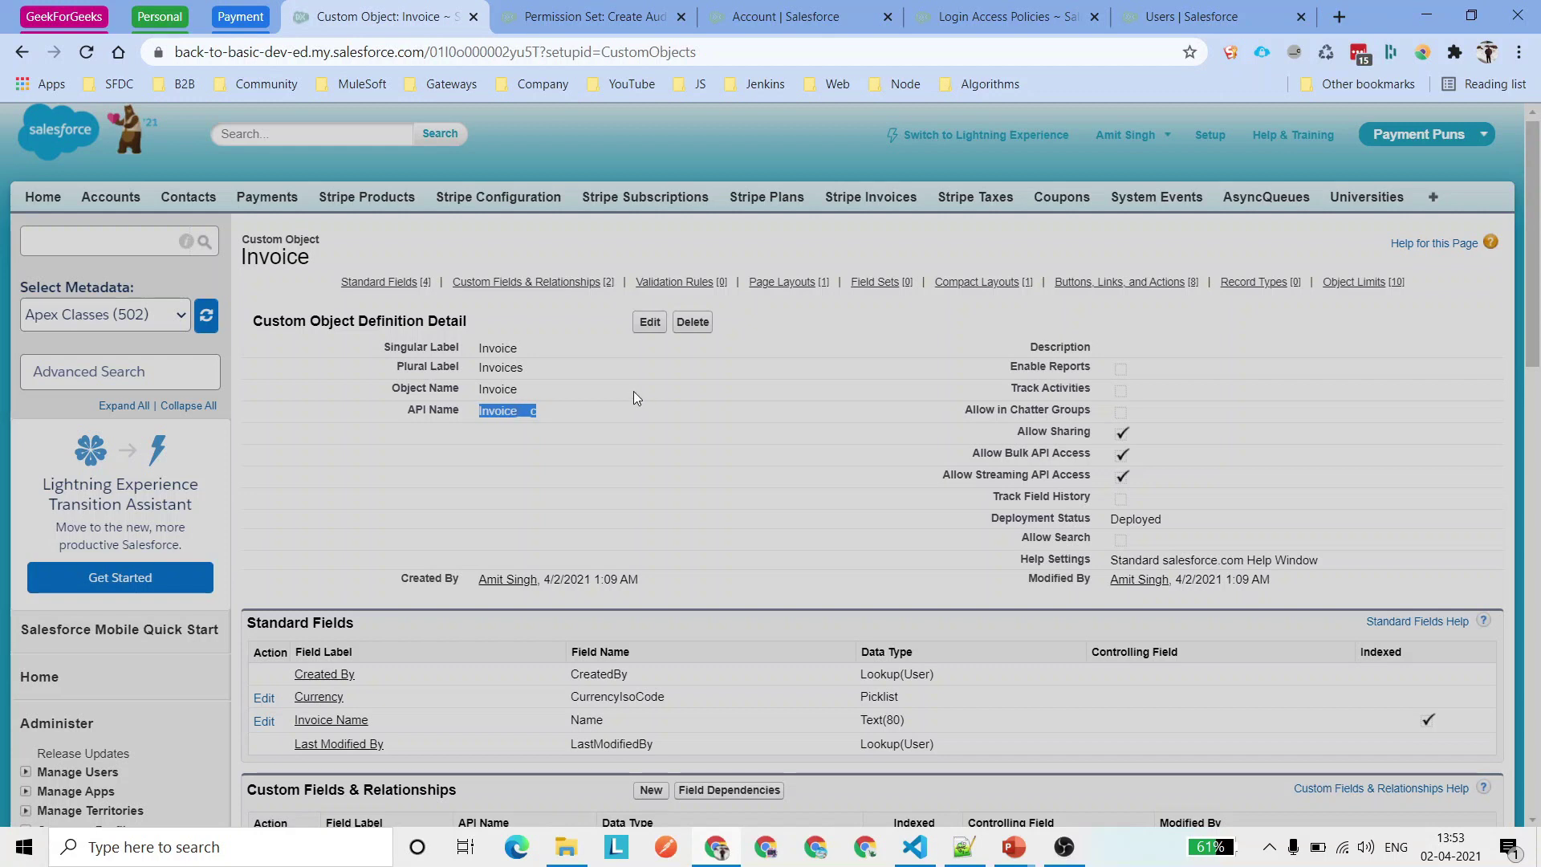
scroll(633, 392, "up", 1)
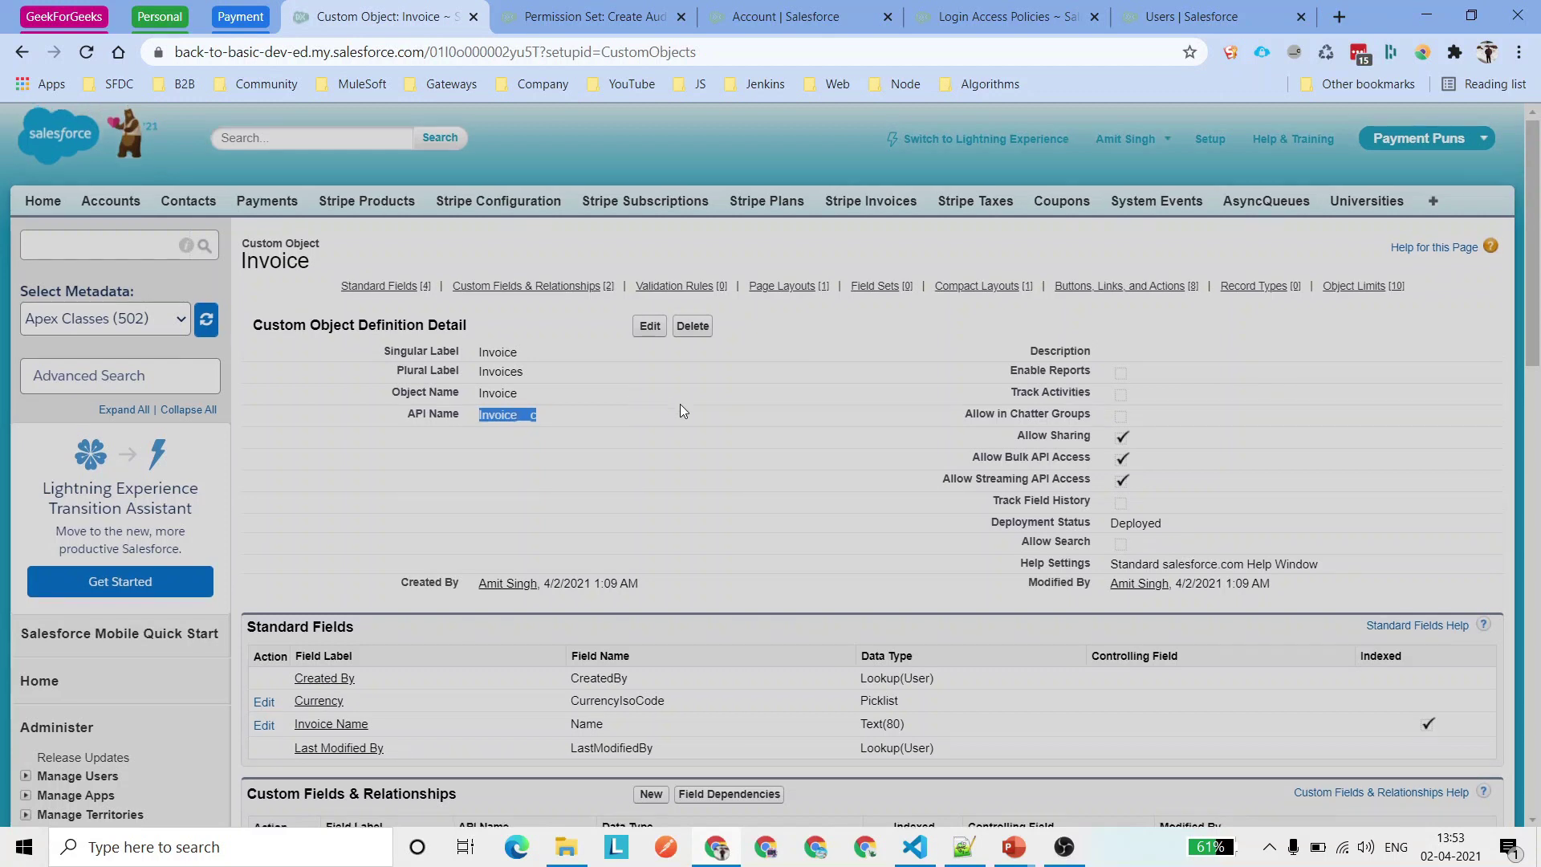
left_click(1209, 139)
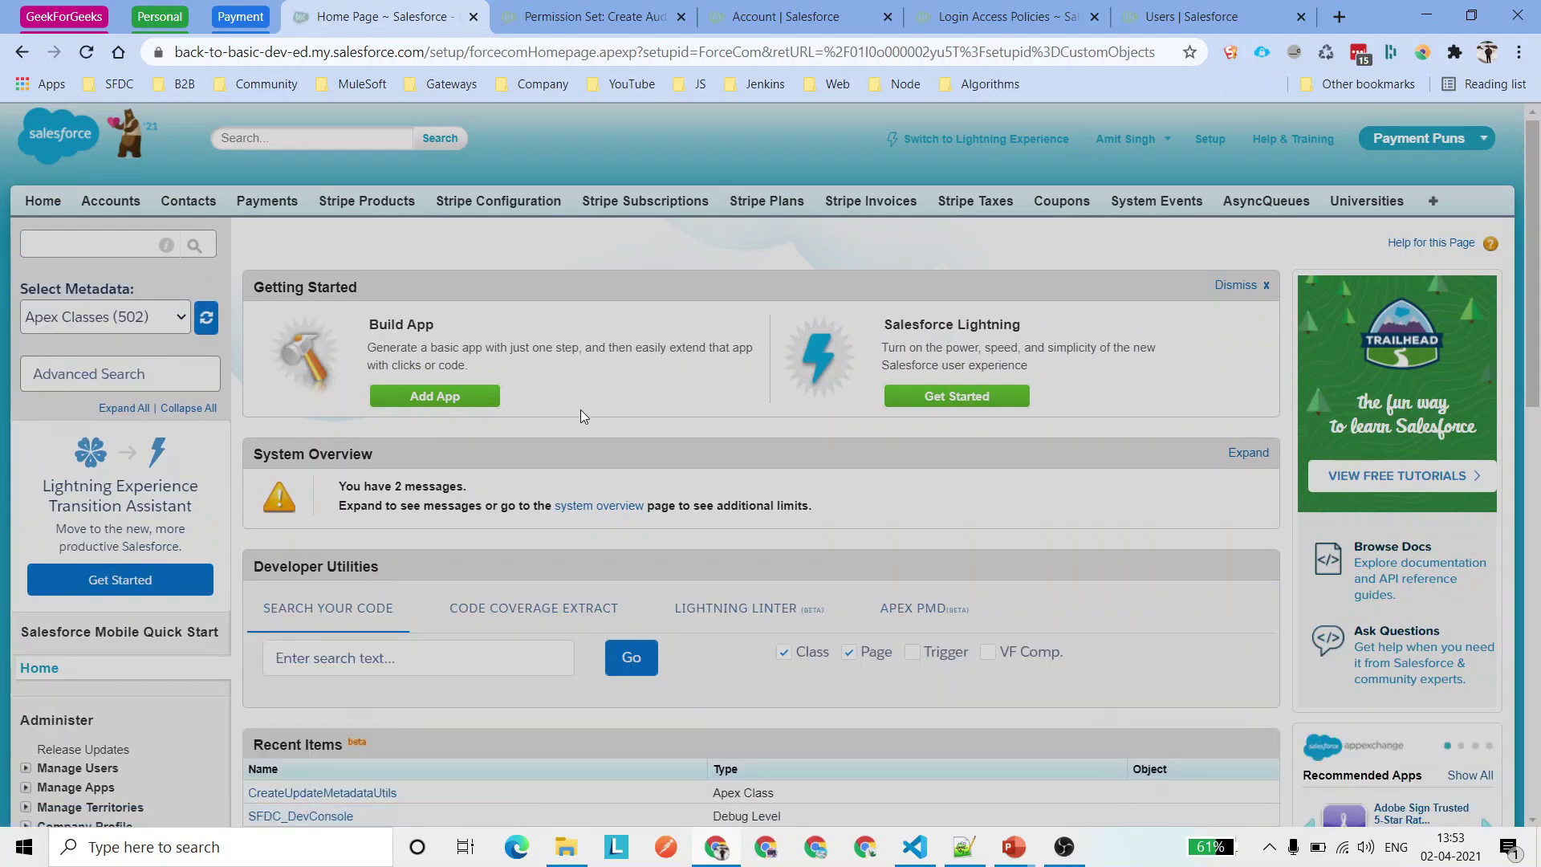
triple_click(515, 348)
left_click(515, 348)
triple_click(515, 348)
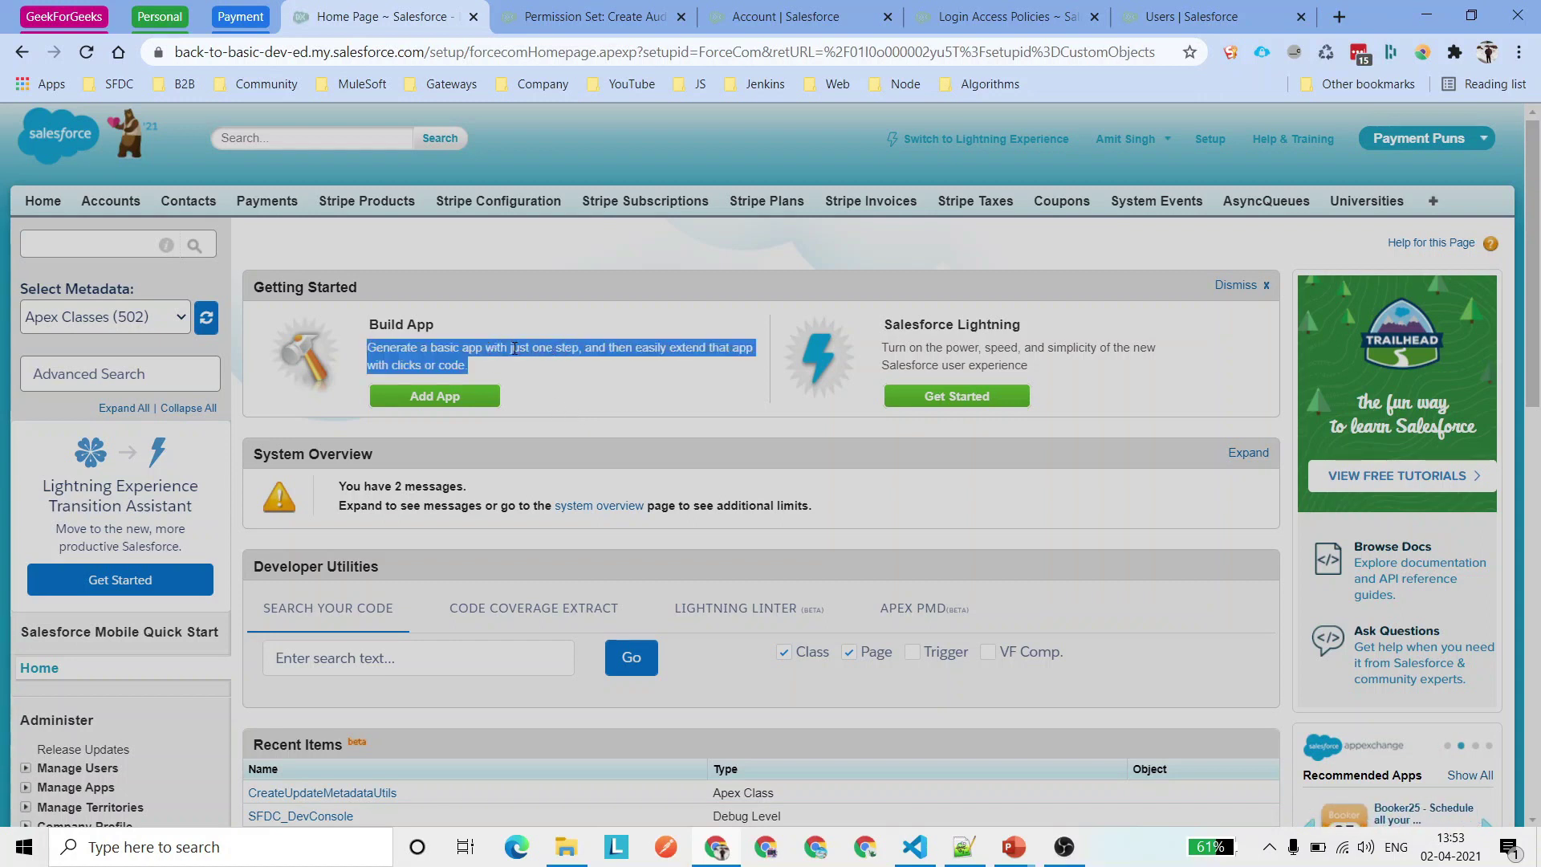